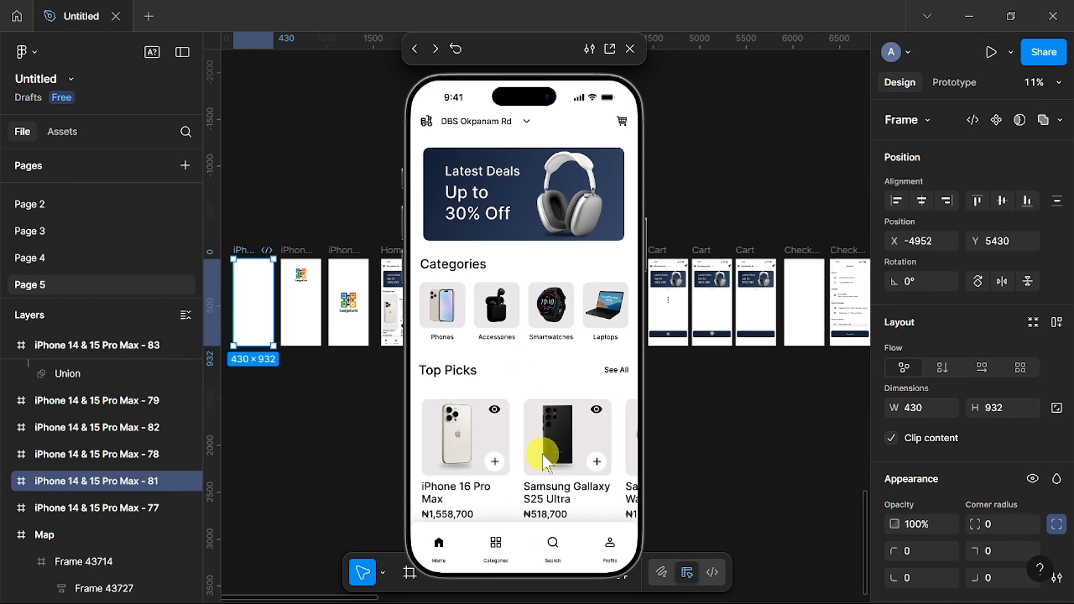
{"action": "left_click", "coordinate": [495, 415]}
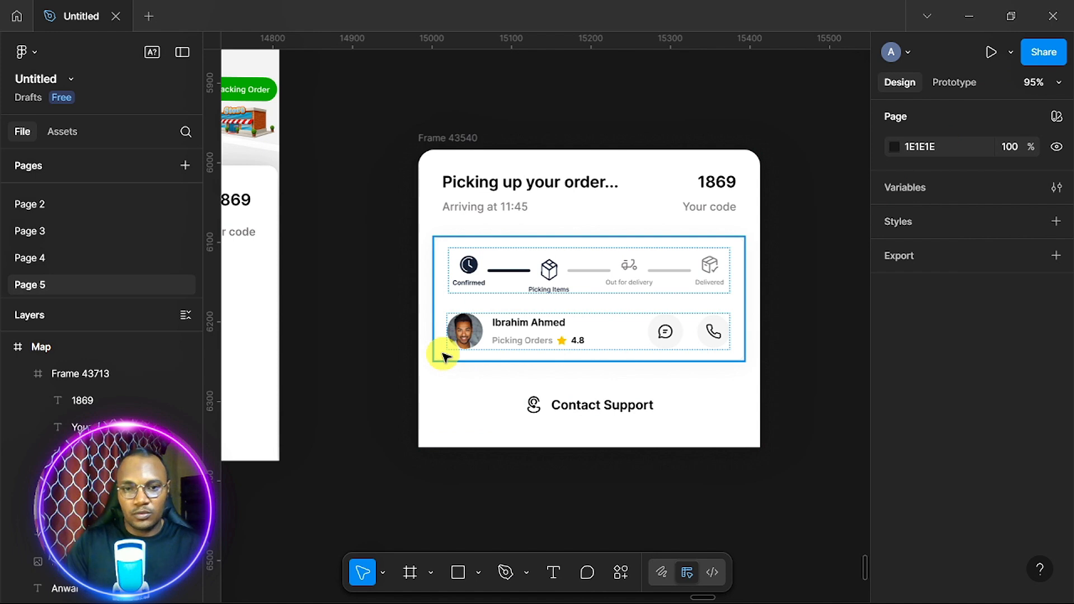
{"action": "scroll", "coordinate": [445, 357], "scroll_direction": "left", "scroll_amount": 5}
{"action": "scroll", "coordinate": [444, 357], "scroll_direction": "right", "scroll_amount": 6}
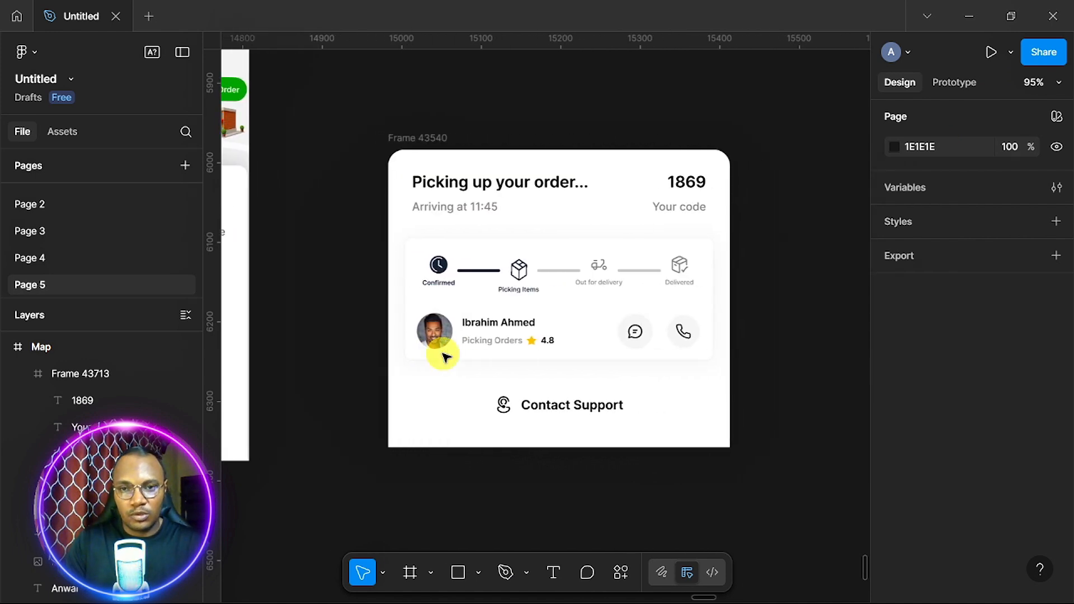
{"action": "scroll", "coordinate": [444, 357], "scroll_direction": "right", "scroll_amount": 1}
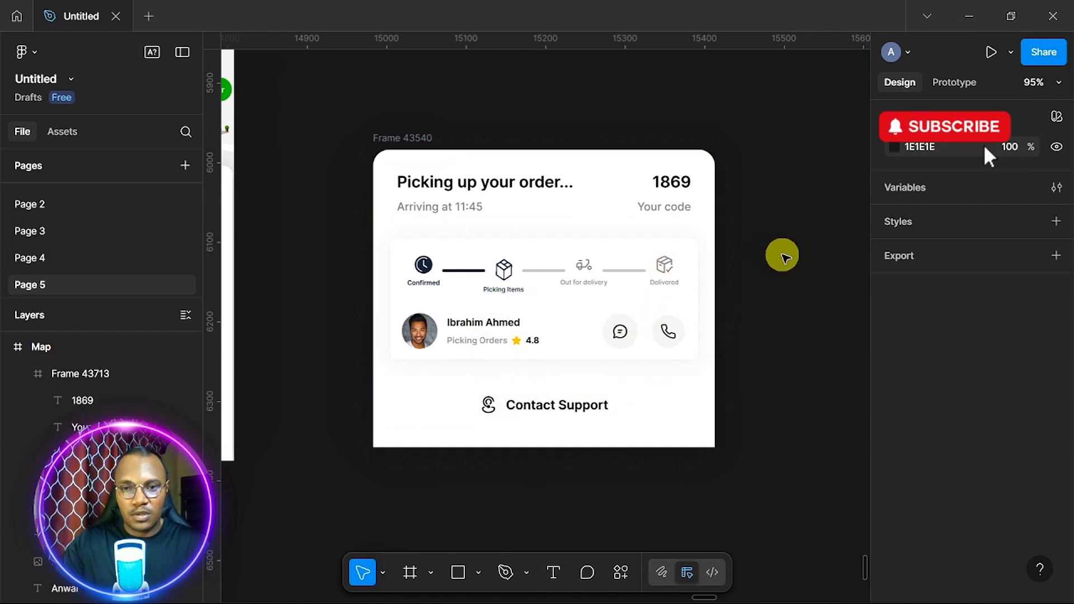
Run the Iconify plugin and import a filled clock icon from the "time" results into the Map screen's white order panel
{"action": "right_click", "coordinate": [782, 254]}
{"action": "mouse_move", "coordinate": [814, 399]}
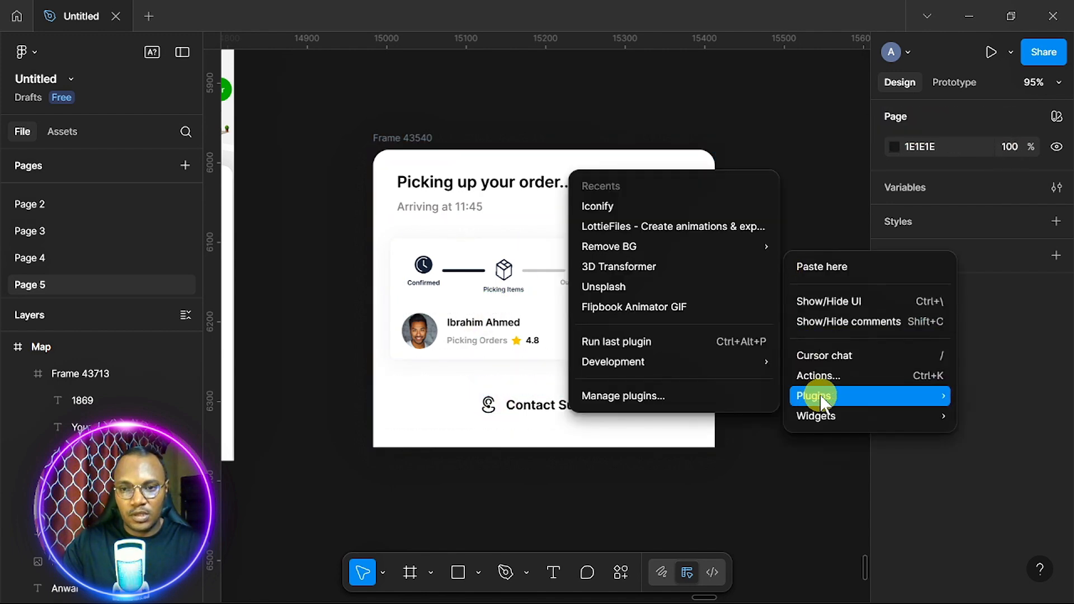
{"action": "left_click", "coordinate": [623, 208]}
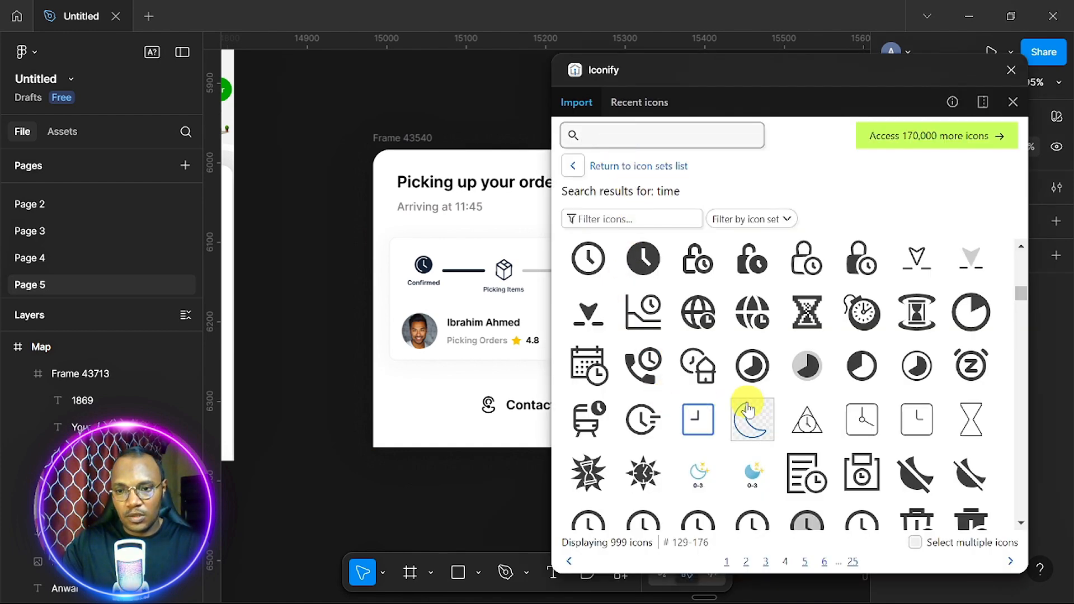
{"action": "scroll", "coordinate": [754, 419], "scroll_direction": "down", "scroll_amount": 15}
{"action": "left_click", "coordinate": [697, 398]}
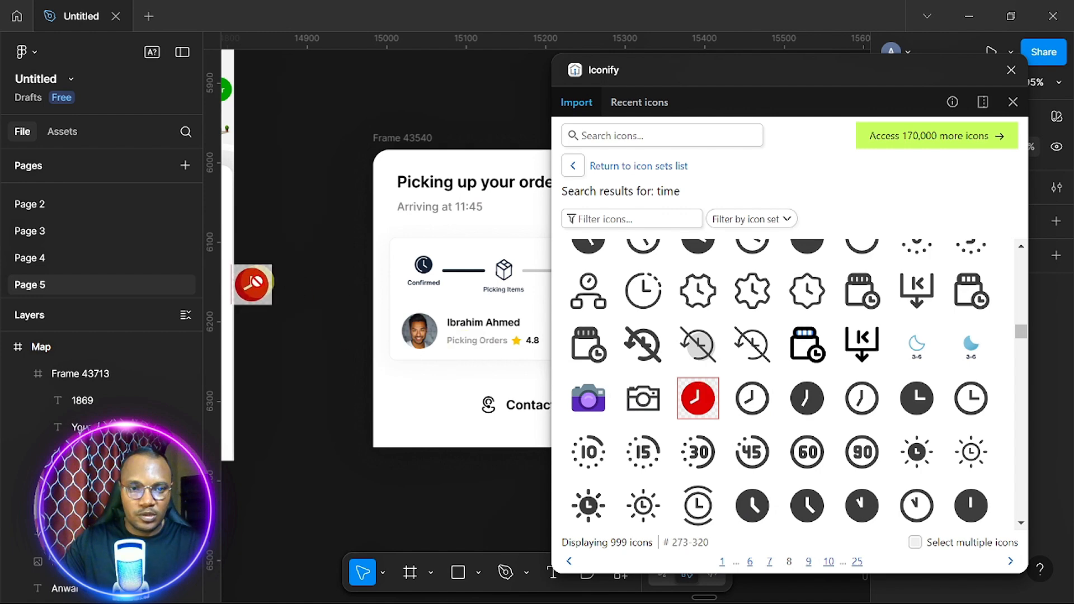
{"action": "left_click_drag", "start_coordinate": [250, 282], "coordinate": [297, 338]}
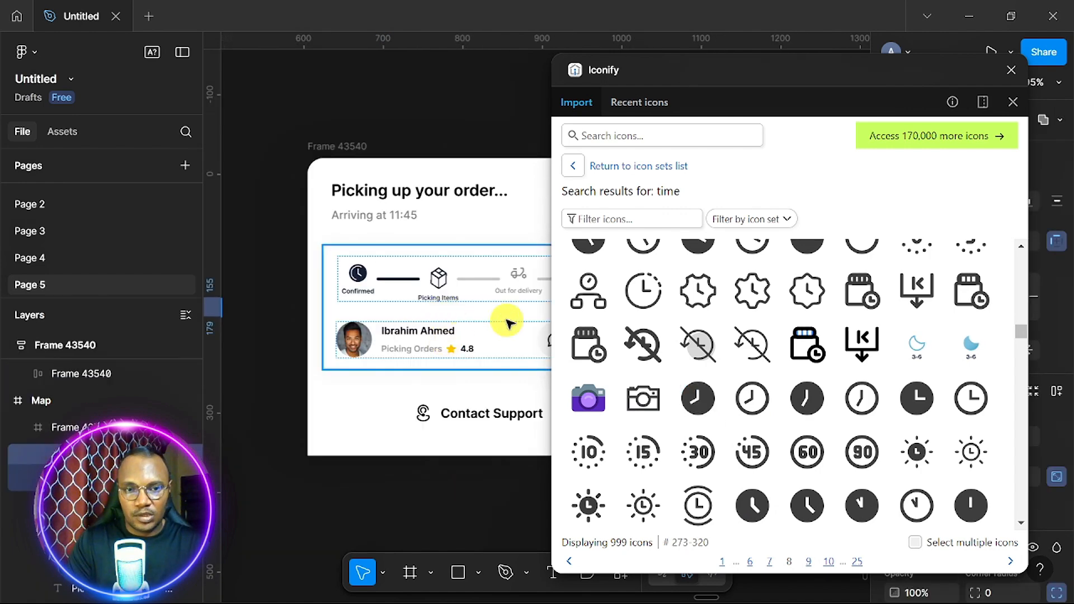
Search Iconify for "box" and import the box-with-checkmark icon onto the canvas beside the order card
{"action": "scroll", "coordinate": [748, 386], "scroll_direction": "up", "scroll_amount": 1}
{"action": "scroll", "coordinate": [744, 386], "scroll_direction": "down", "scroll_amount": 3}
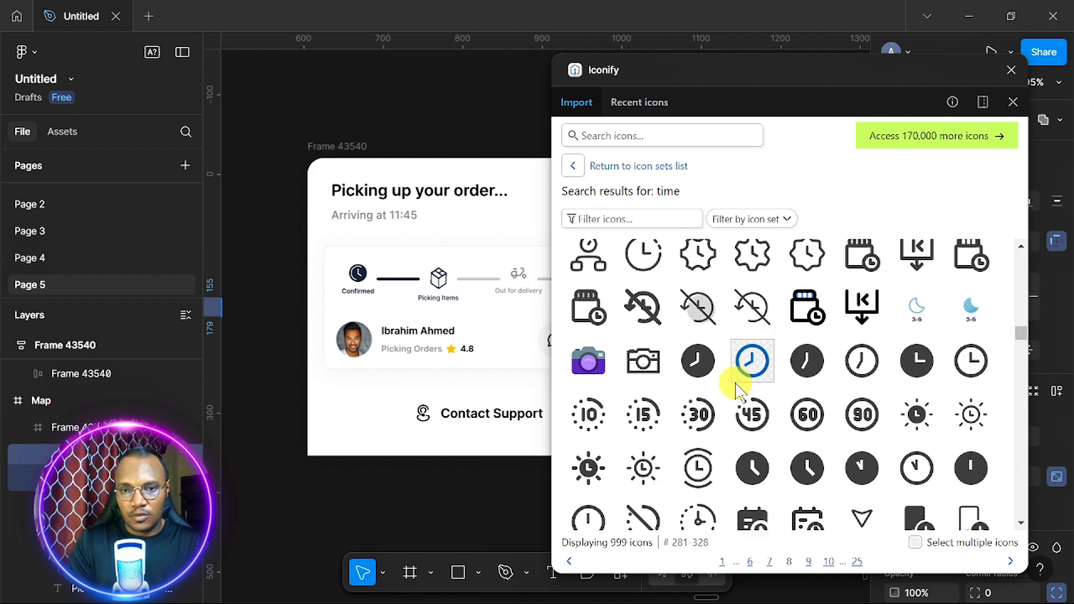
{"action": "scroll", "coordinate": [738, 389], "scroll_direction": "up", "scroll_amount": 4}
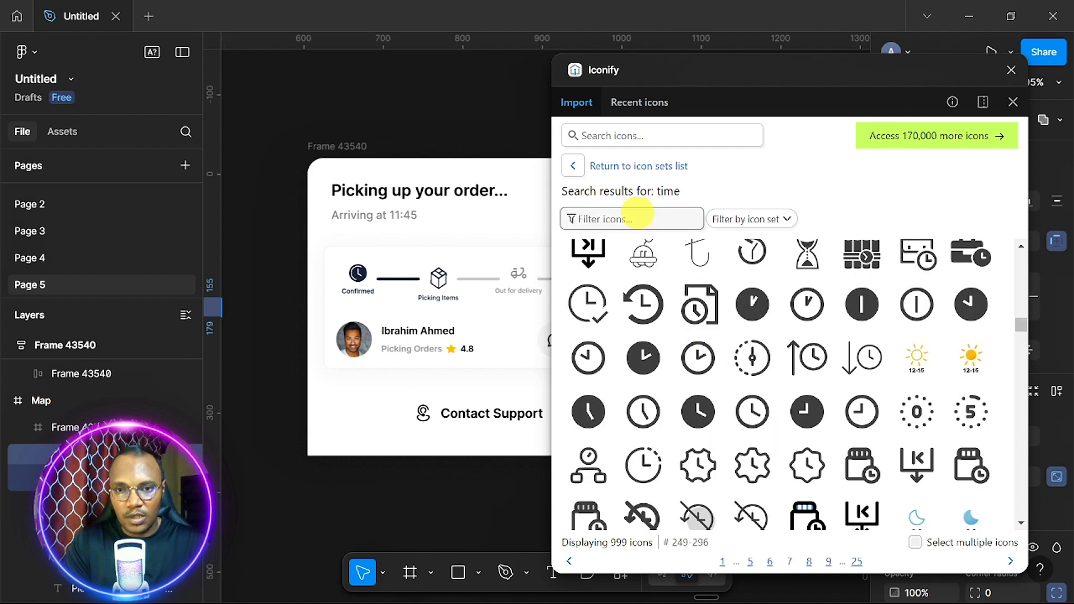
{"action": "left_click", "coordinate": [621, 135]}
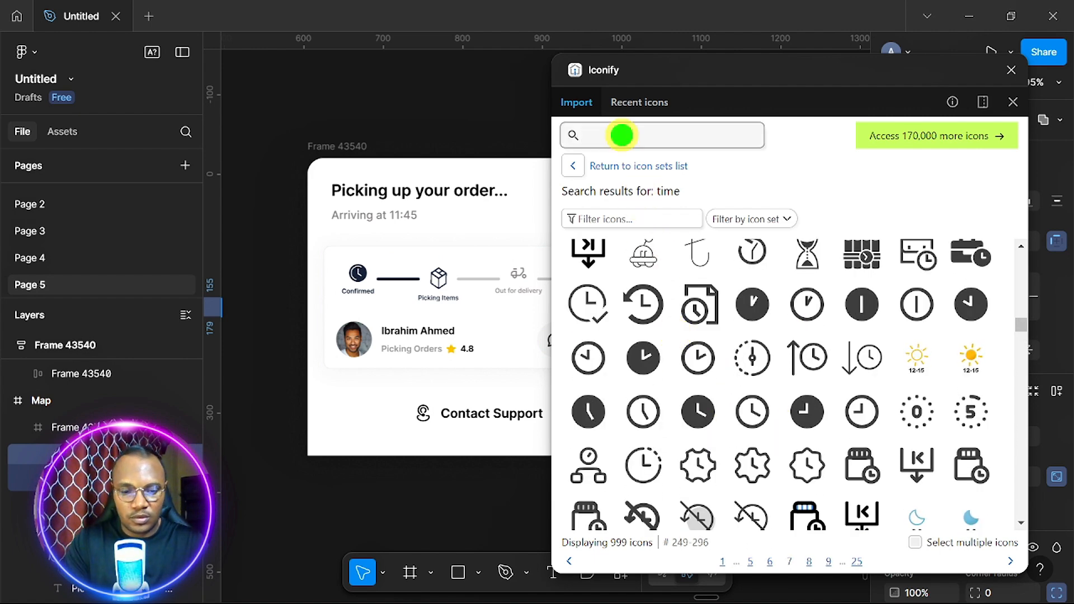
{"action": "type", "text": "box"}
{"action": "key", "text": "Return"}
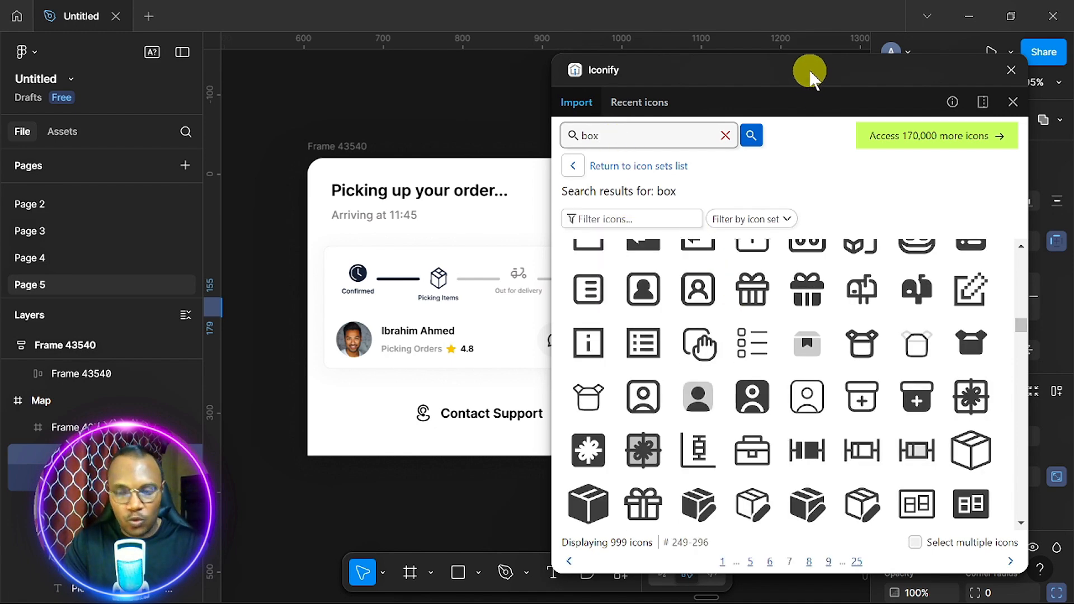
{"action": "left_click_drag", "start_coordinate": [808, 68], "coordinate": [300, 79]}
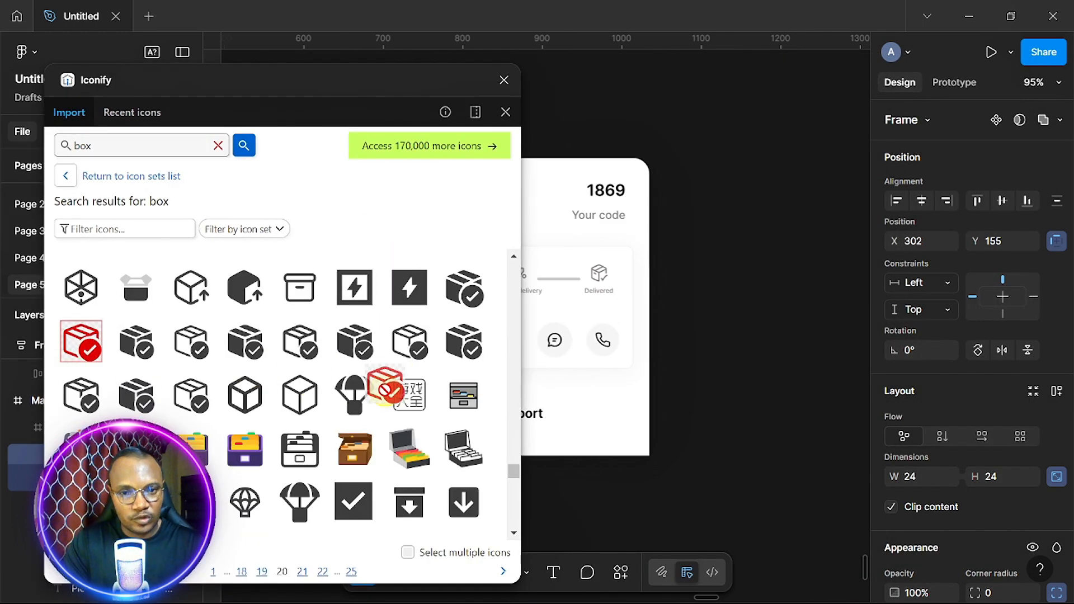
{"action": "left_click_drag", "start_coordinate": [384, 381], "coordinate": [676, 386]}
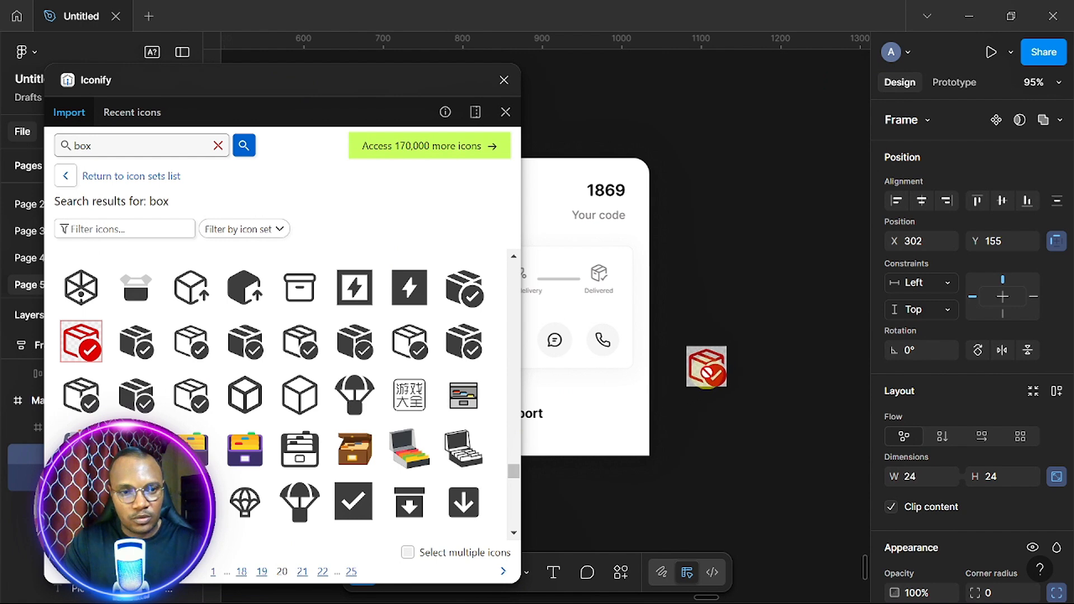
Search Iconify for "open box" and import the outlined open box icon below the checkmark box
{"action": "scroll", "coordinate": [283, 414], "scroll_direction": "down", "scroll_amount": 10}
{"action": "scroll", "coordinate": [283, 414], "scroll_direction": "down", "scroll_amount": 10}
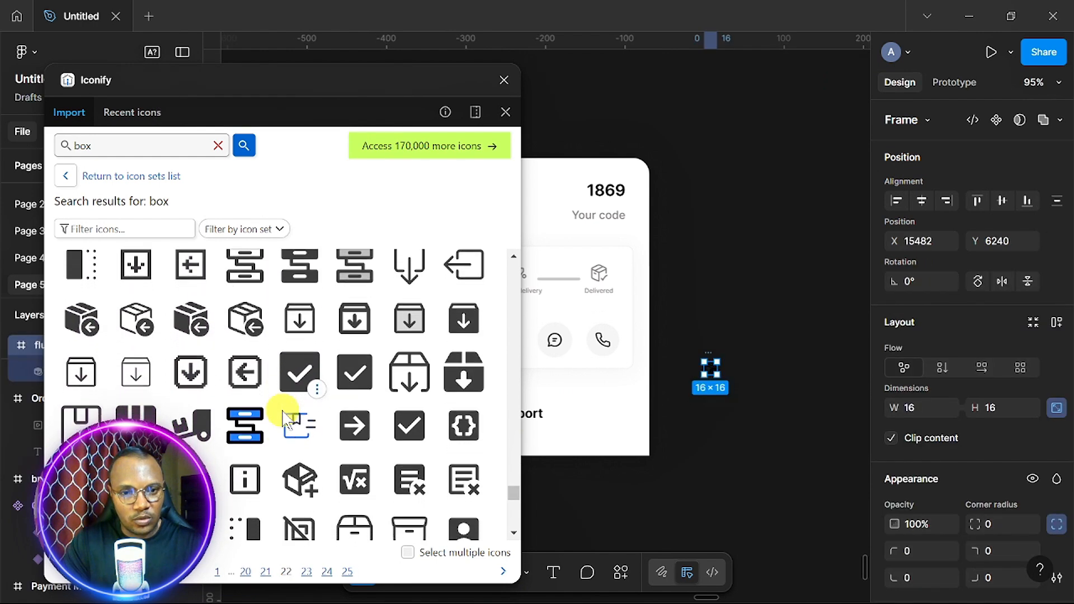
{"action": "left_click", "coordinate": [68, 143]}
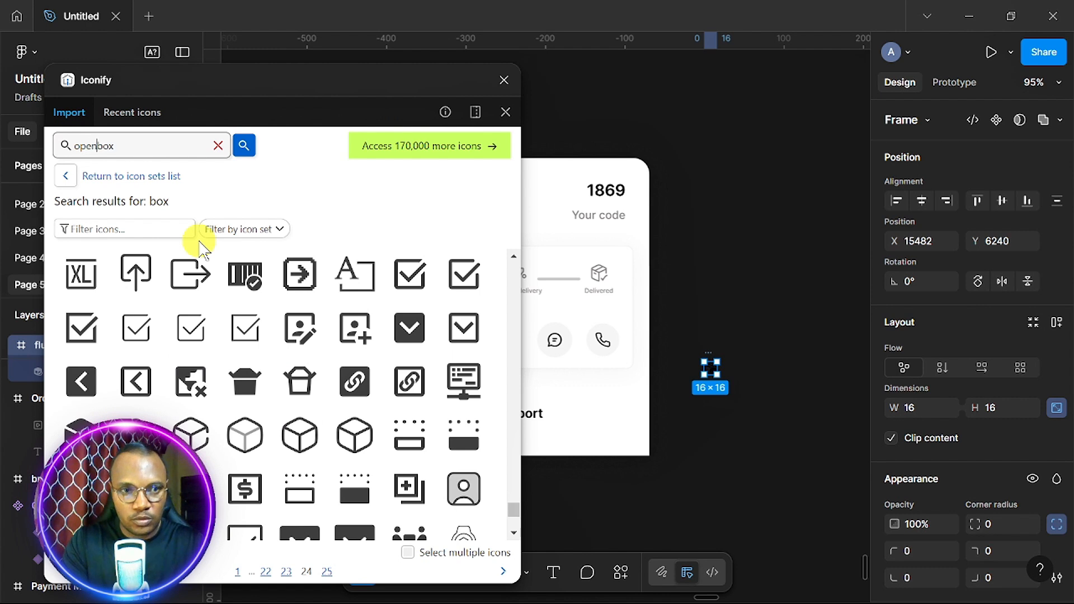
{"action": "key", "text": "Return"}
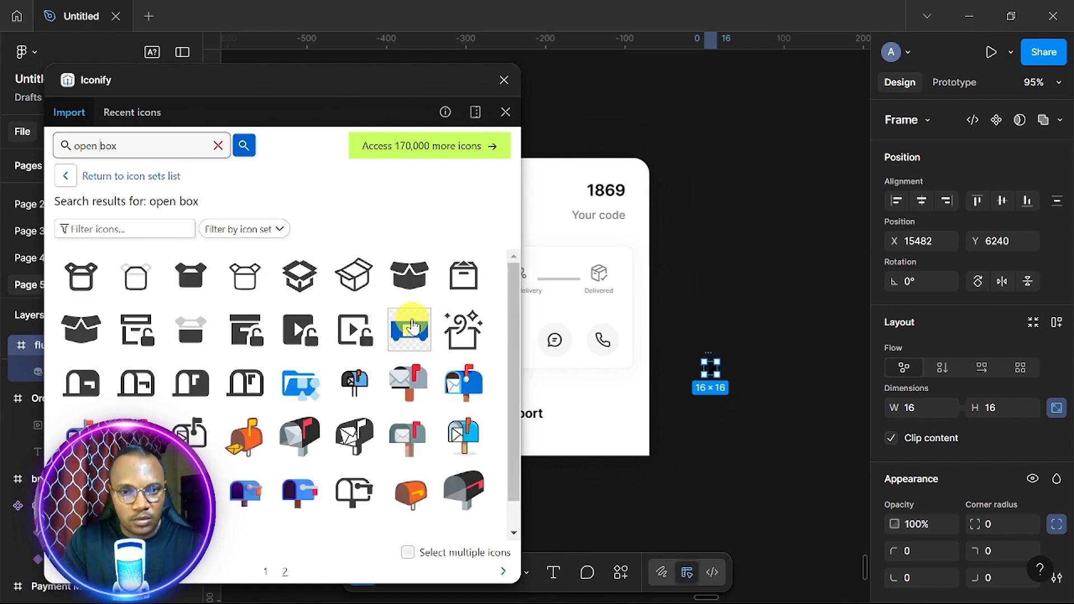
{"action": "scroll", "coordinate": [242, 335], "scroll_direction": "down", "scroll_amount": 1}
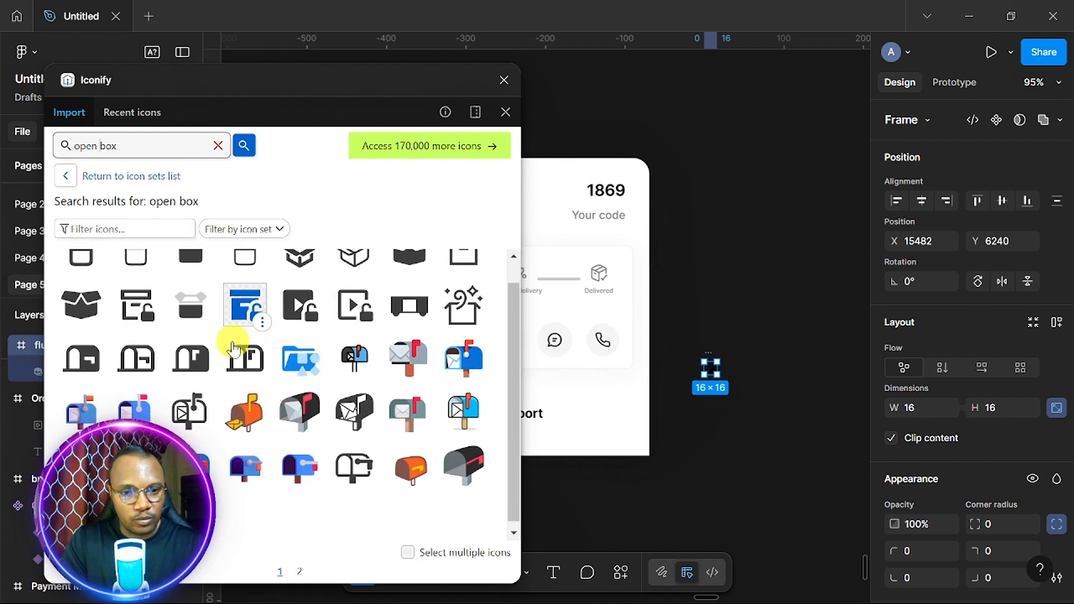
{"action": "scroll", "coordinate": [241, 341], "scroll_direction": "up", "scroll_amount": 1}
{"action": "left_click_drag", "start_coordinate": [354, 275], "coordinate": [730, 431]}
Search Iconify for "bike" and import the outlined scooter icon beside the order card
{"action": "left_click_drag", "start_coordinate": [378, 80], "coordinate": [454, 273]}
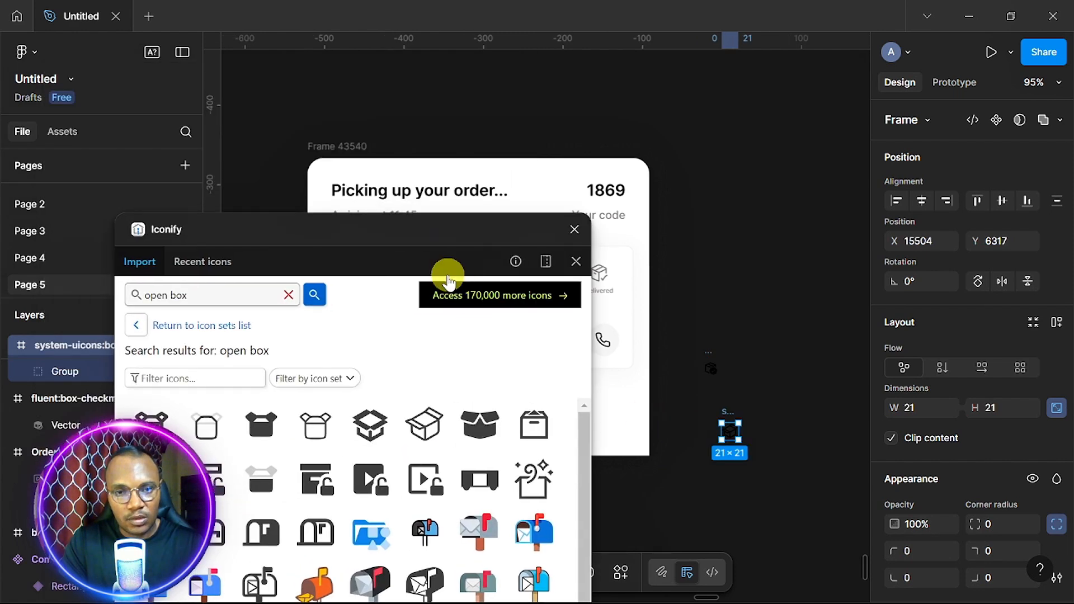
{"action": "left_click_drag", "start_coordinate": [437, 229], "coordinate": [401, 115]}
{"action": "left_click", "coordinate": [167, 175]}
{"action": "type", "text": "bik"}
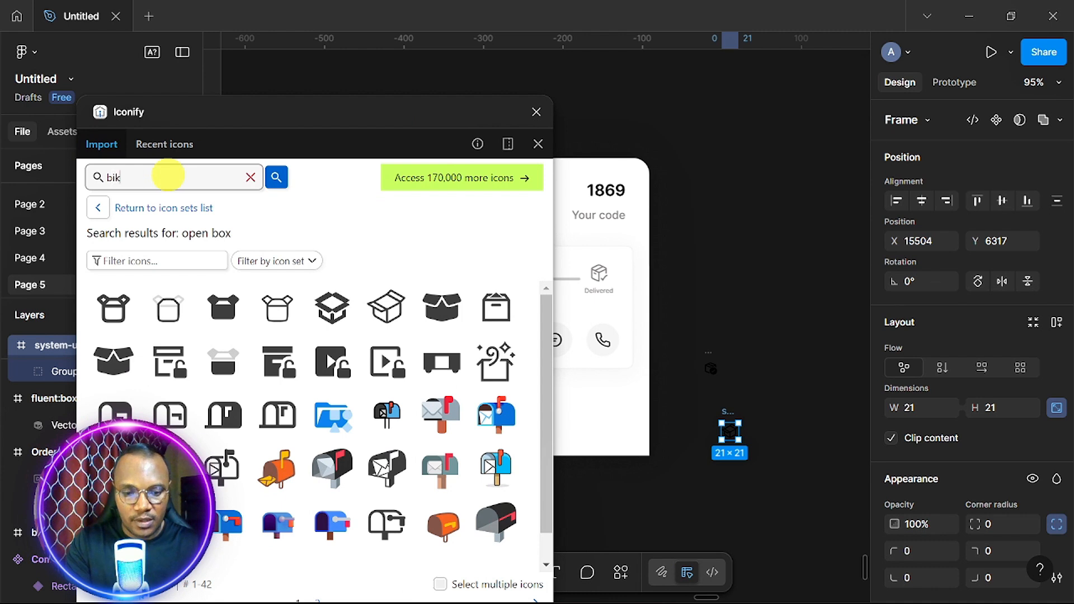
{"action": "type", "text": "e"}
{"action": "key", "text": "Return"}
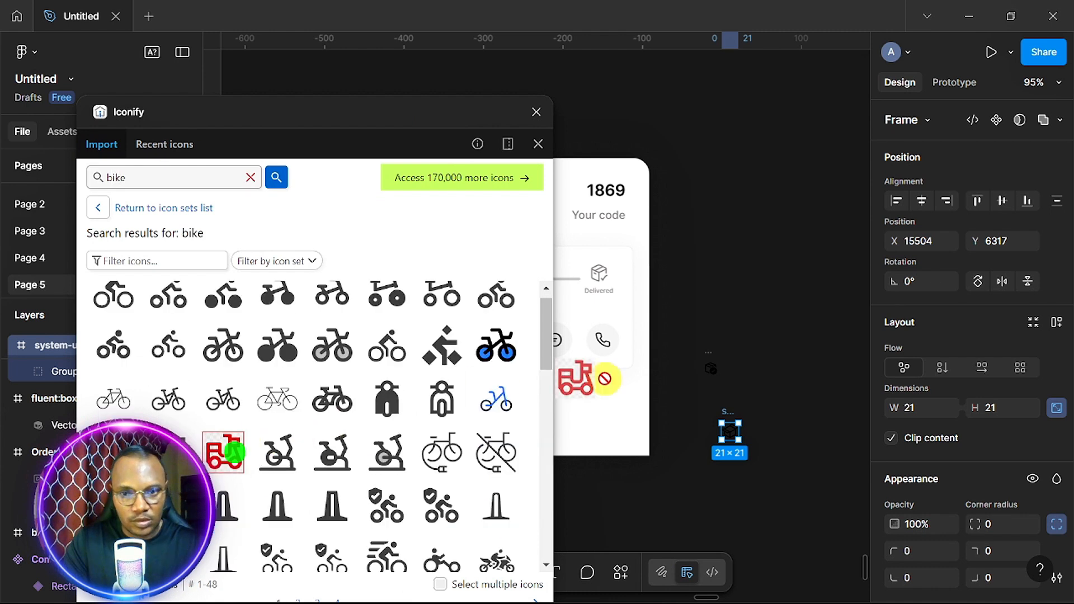
Search for "phone" and "message", import an outlined handset and a rounded message bubble beside the order card, and close Iconify
{"action": "left_click", "coordinate": [143, 177]}
{"action": "type", "text": "phone"}
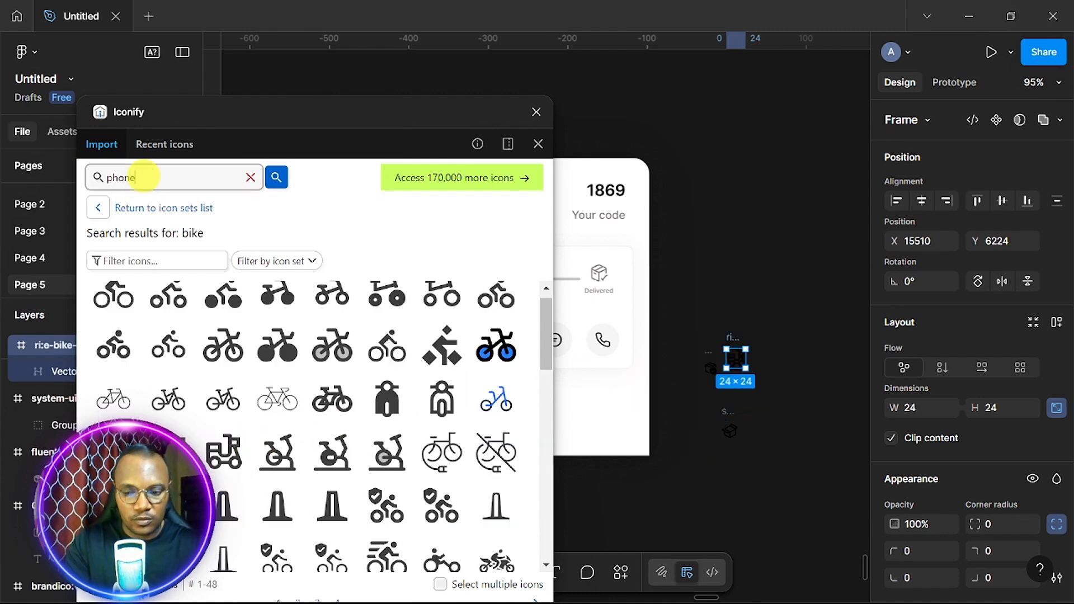
{"action": "key", "text": "Return"}
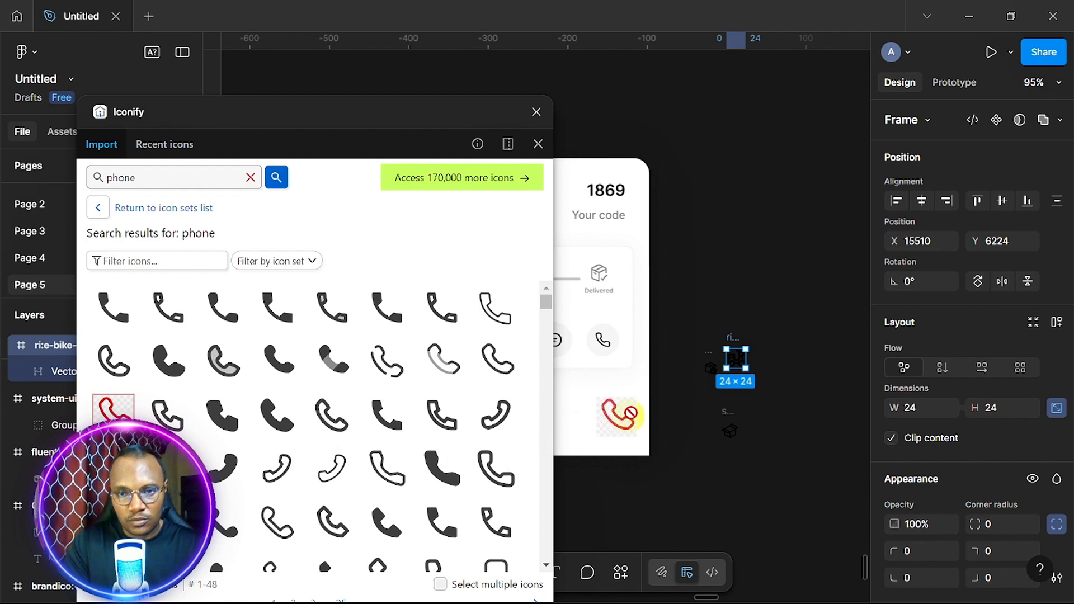
{"action": "double_click", "coordinate": [156, 179]}
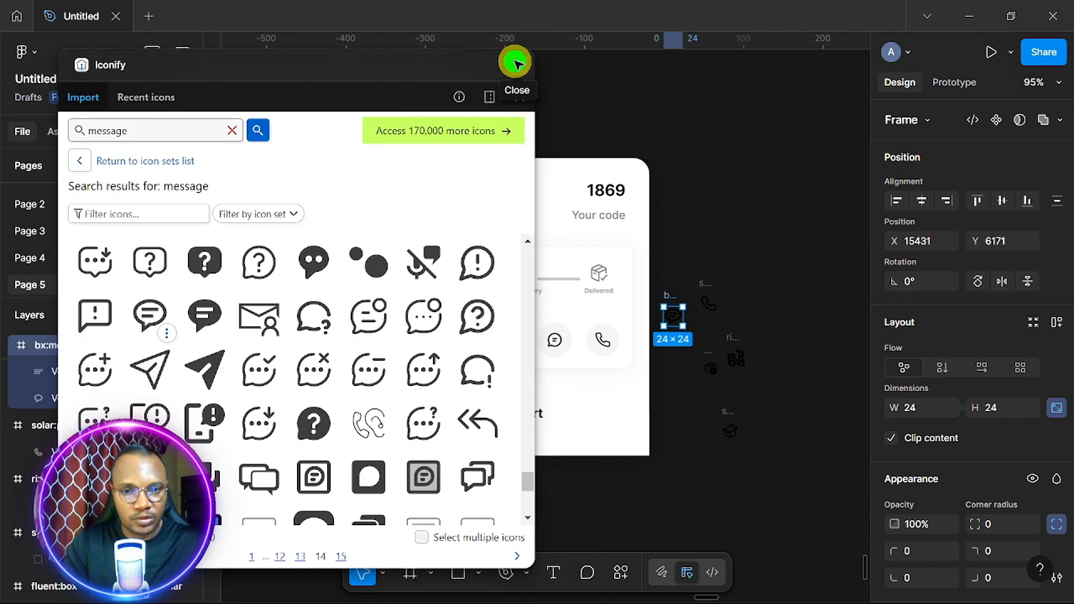
{"action": "left_click", "coordinate": [513, 65]}
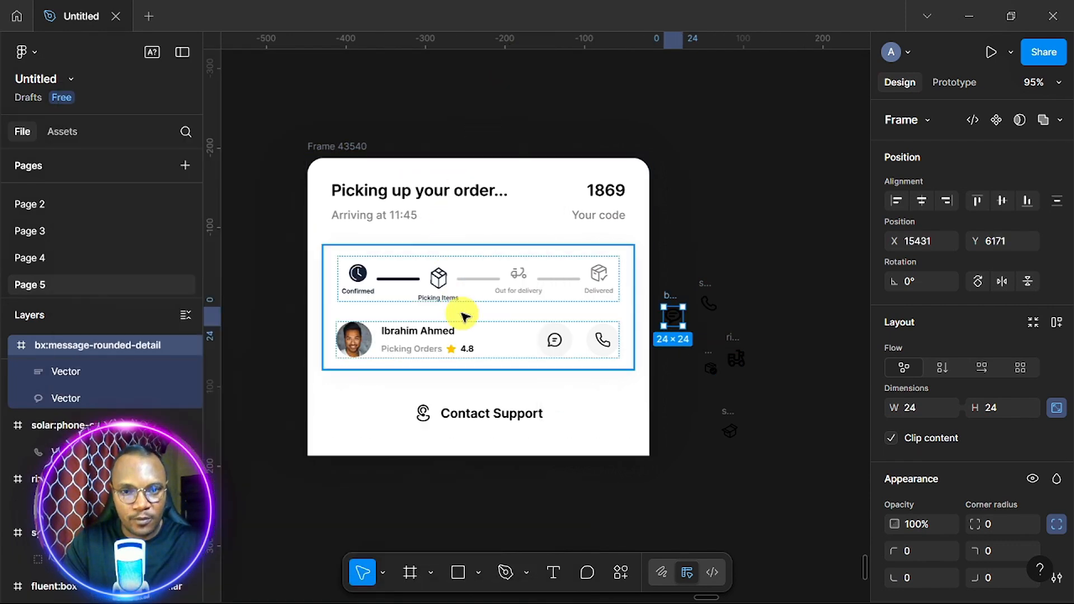
Reopen Iconify, import the person-support icon from a "support" search and a filled rounded star icon, and close the plugin
{"action": "scroll", "coordinate": [465, 317], "scroll_direction": "down", "scroll_amount": 3}
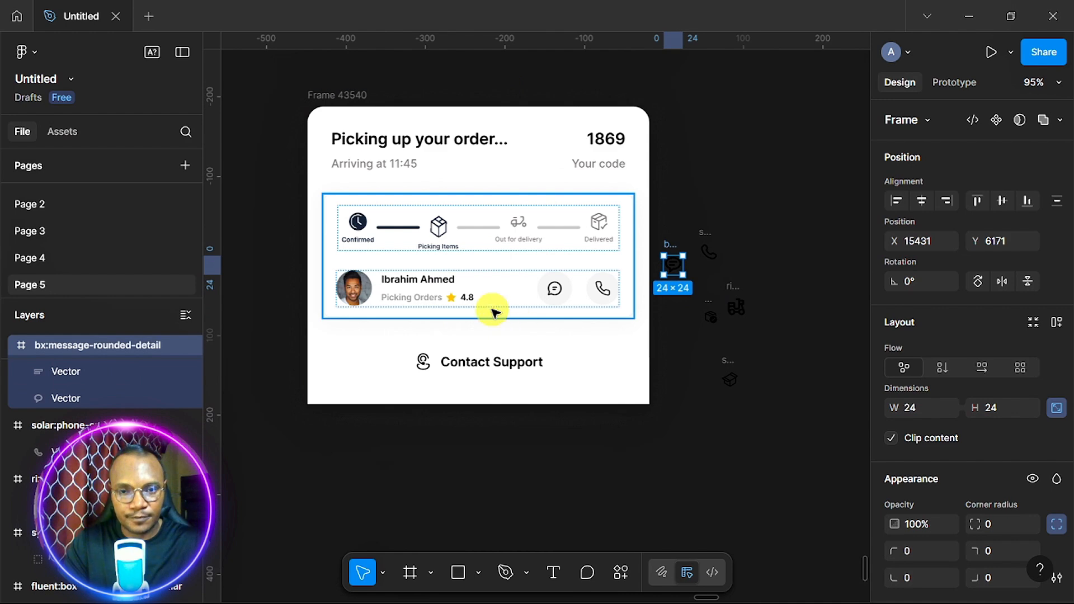
{"action": "right_click", "coordinate": [423, 358]}
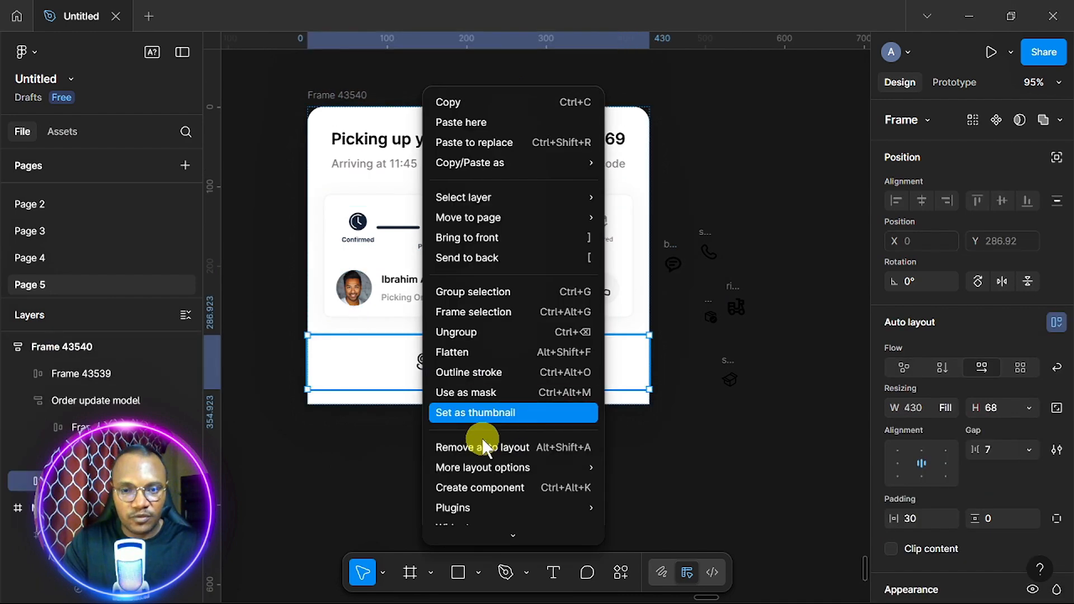
{"action": "scroll", "coordinate": [484, 442], "scroll_direction": "down", "scroll_amount": 2}
{"action": "scroll", "coordinate": [485, 434], "scroll_direction": "down", "scroll_amount": 1}
{"action": "mouse_move", "coordinate": [503, 399]}
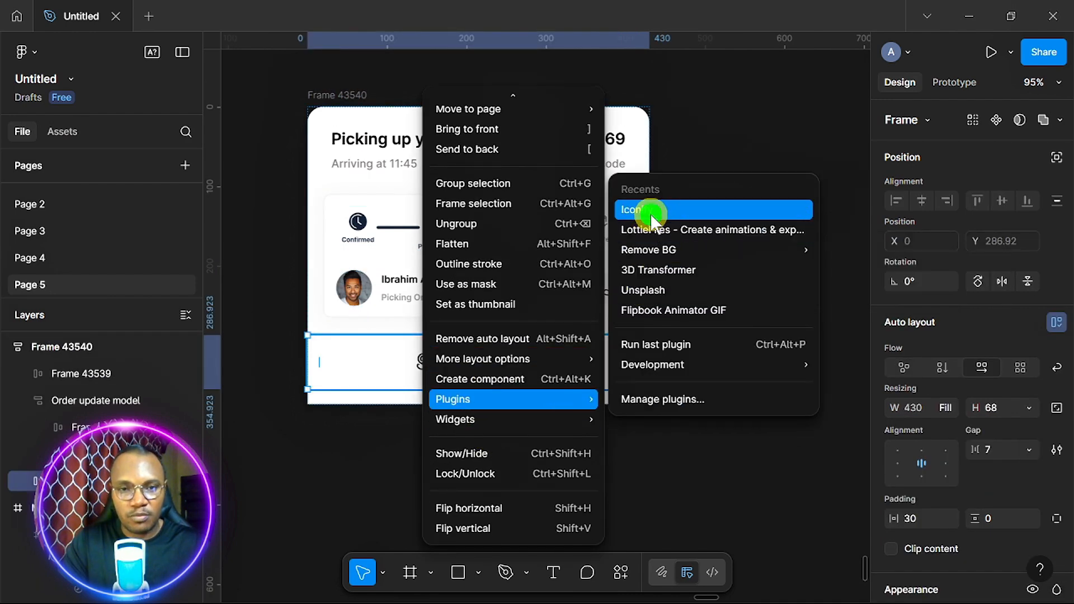
{"action": "left_click", "coordinate": [649, 211]}
{"action": "type", "text": "su"}
{"action": "left_click_drag", "start_coordinate": [149, 333], "coordinate": [694, 343]}
{"action": "left_click_drag", "start_coordinate": [694, 343], "coordinate": [694, 345]}
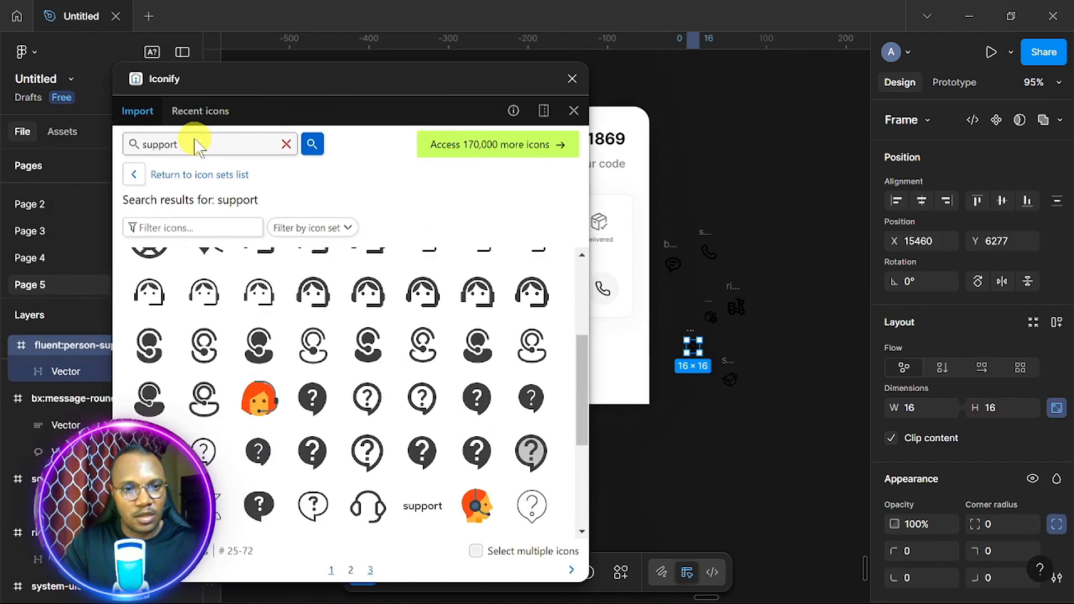
{"action": "left_click", "coordinate": [196, 144]}
{"action": "key", "text": "BackSpace"}
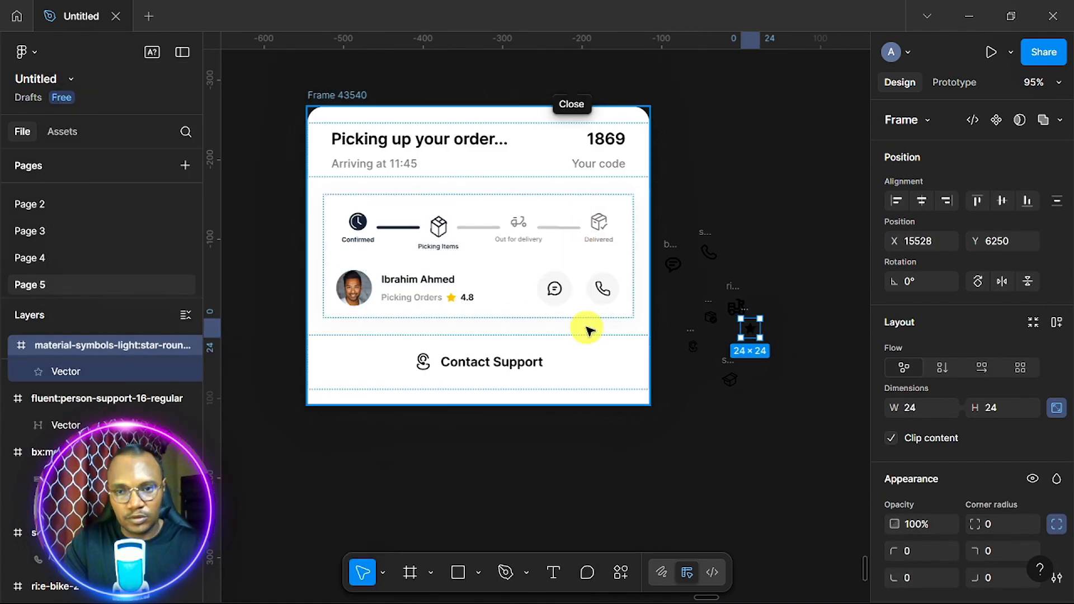
Select all the imported icons beside the order card and move them into the Map screen's white order panel
{"action": "scroll", "coordinate": [674, 168], "scroll_direction": "down", "scroll_amount": 1}
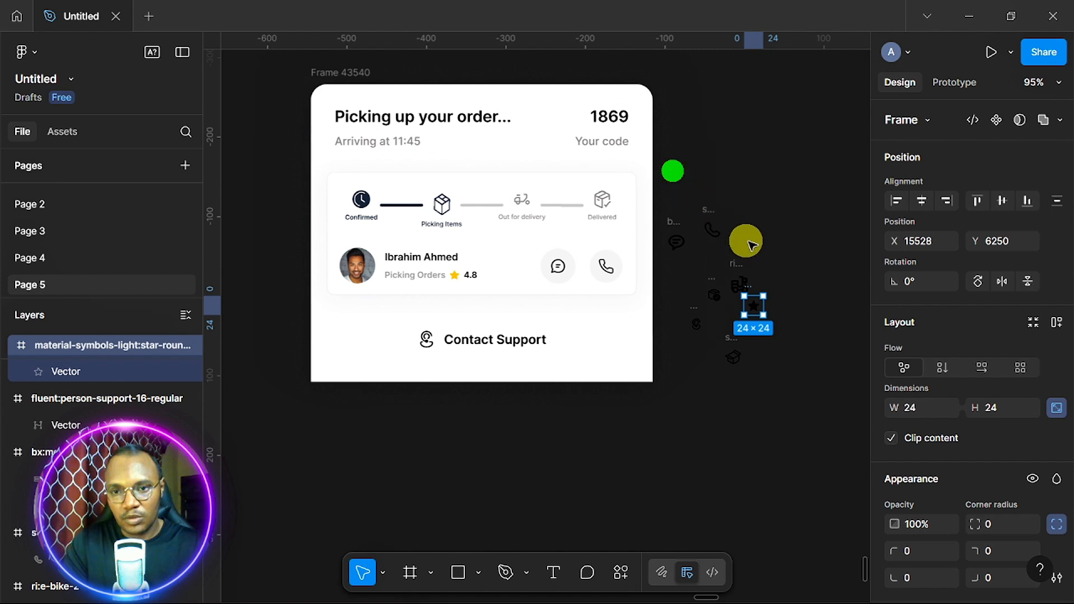
{"action": "left_click_drag", "start_coordinate": [672, 170], "coordinate": [795, 375]}
{"action": "left_click_drag", "start_coordinate": [705, 294], "coordinate": [417, 279]}
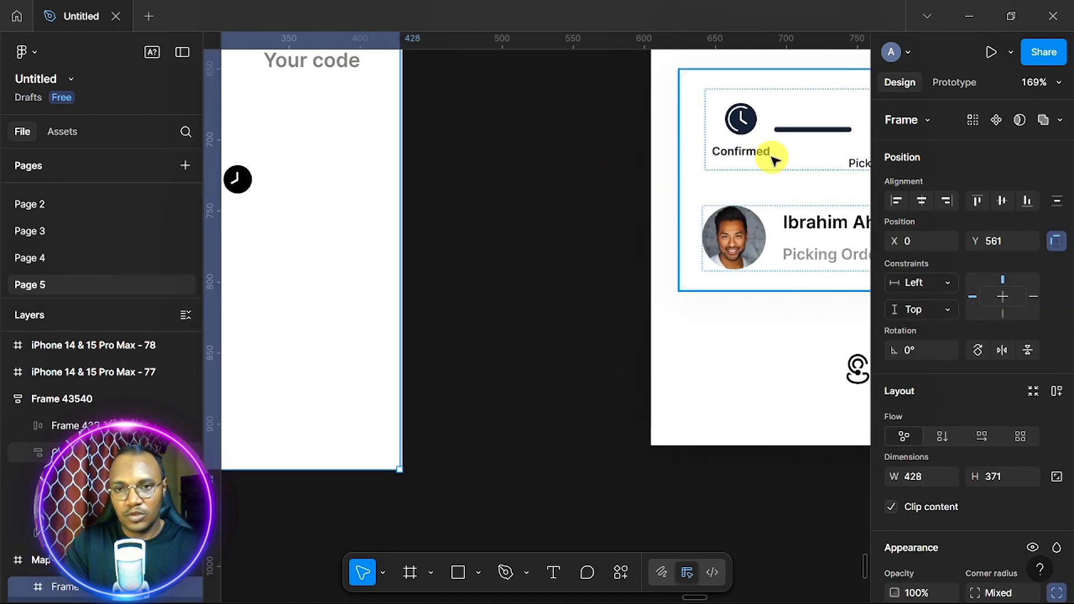
Flip the black clock icon in the Map screen's order panel horizontally
{"action": "scroll", "coordinate": [385, 260], "scroll_direction": "left", "scroll_amount": 5}
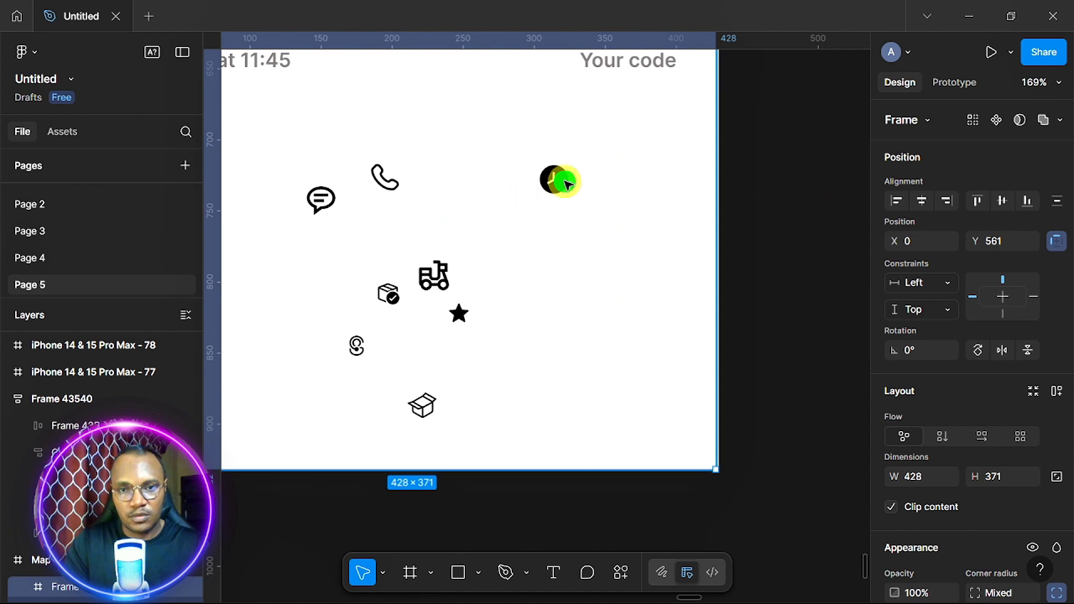
{"action": "left_click", "coordinate": [566, 183]}
{"action": "scroll", "coordinate": [566, 183], "scroll_direction": "up", "scroll_amount": 5}
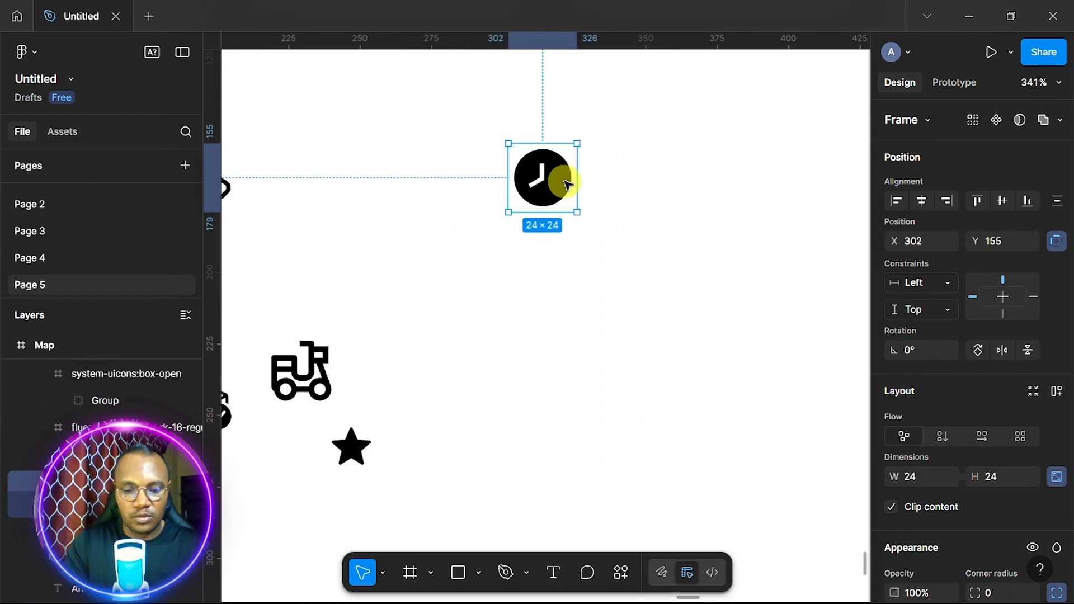
{"action": "right_click", "coordinate": [566, 183]}
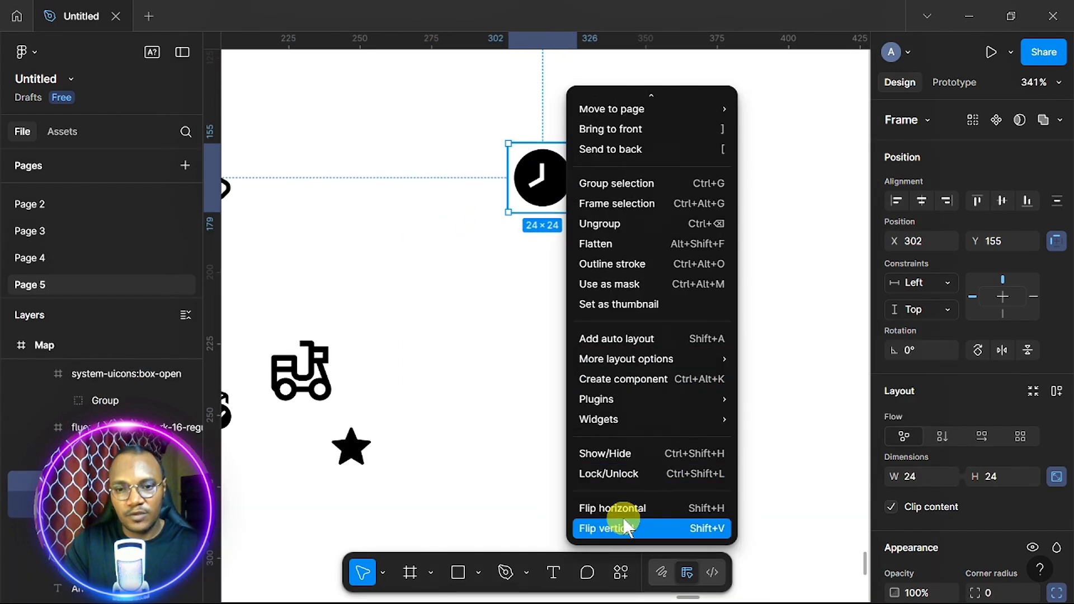
{"action": "left_click", "coordinate": [629, 509]}
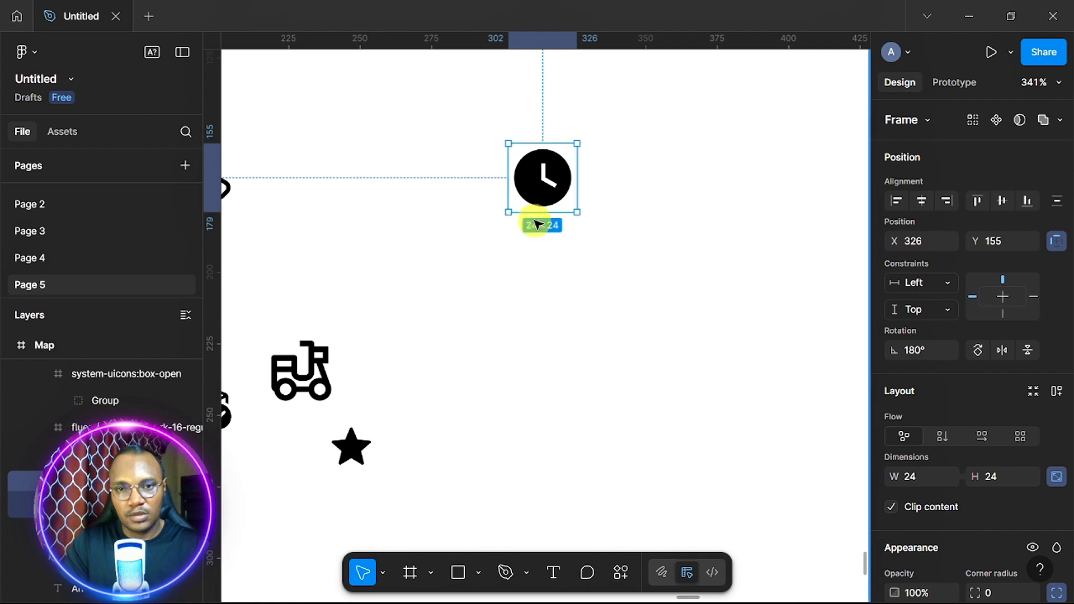
Draw an ellipse about 12 × 11 just below the black clock icon and hollow it into a thin ring with about 86% ratio
{"action": "scroll", "coordinate": [524, 204], "scroll_direction": "up", "scroll_amount": 5}
{"action": "scroll", "coordinate": [524, 204], "scroll_direction": "up", "scroll_amount": 1}
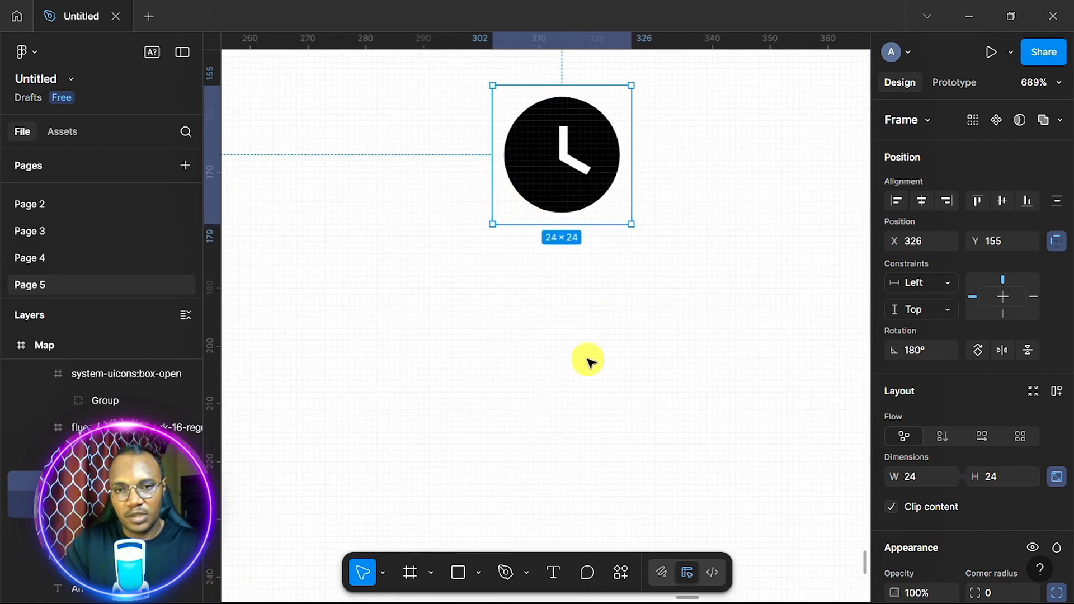
{"action": "left_click", "coordinate": [479, 572]}
{"action": "left_click", "coordinate": [451, 470]}
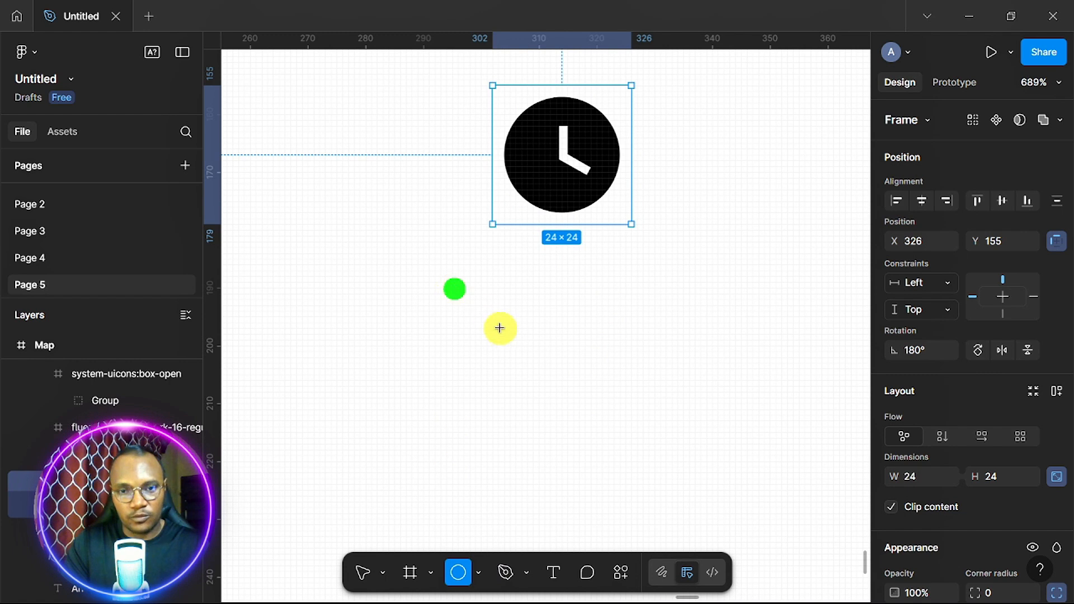
{"action": "left_click_drag", "start_coordinate": [499, 328], "coordinate": [520, 351]}
{"action": "left_click_drag", "start_coordinate": [511, 321], "coordinate": [511, 341]}
Shorten the ring's sweep to about -46% and place the resulting arc, rotated about 90°, along the inside left edge of the clock
{"action": "left_click_drag", "start_coordinate": [429, 344], "coordinate": [424, 348]}
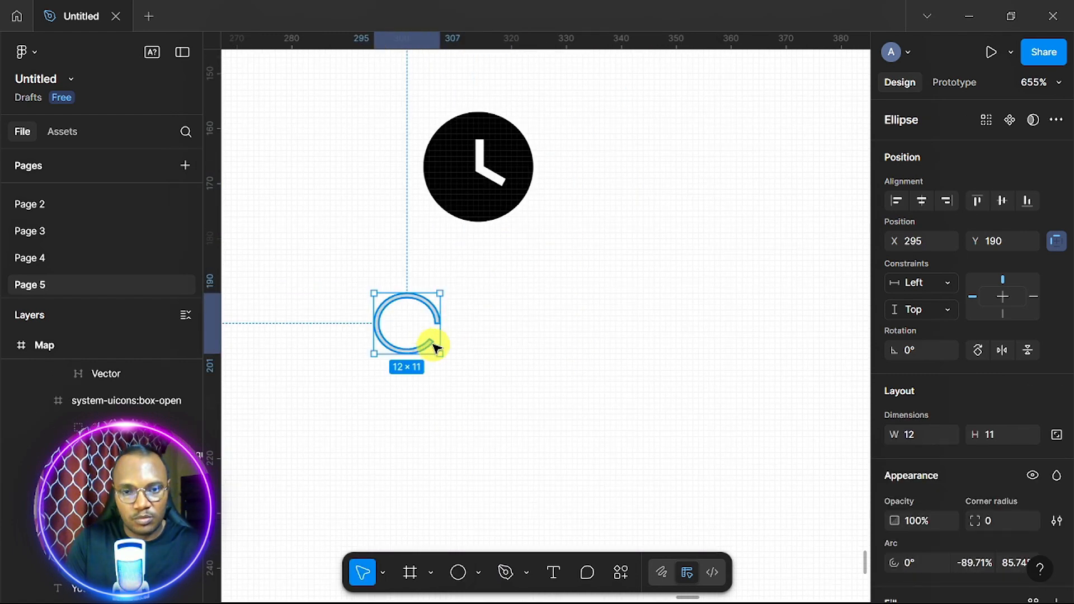
{"action": "double_click", "coordinate": [431, 346]}
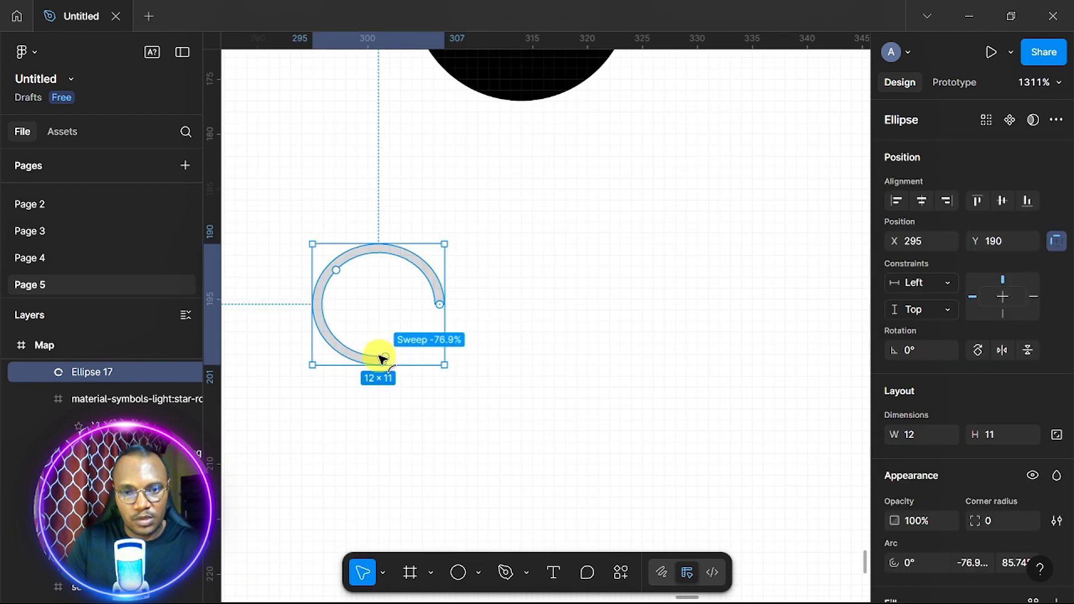
{"action": "left_click_drag", "start_coordinate": [376, 352], "coordinate": [343, 352]}
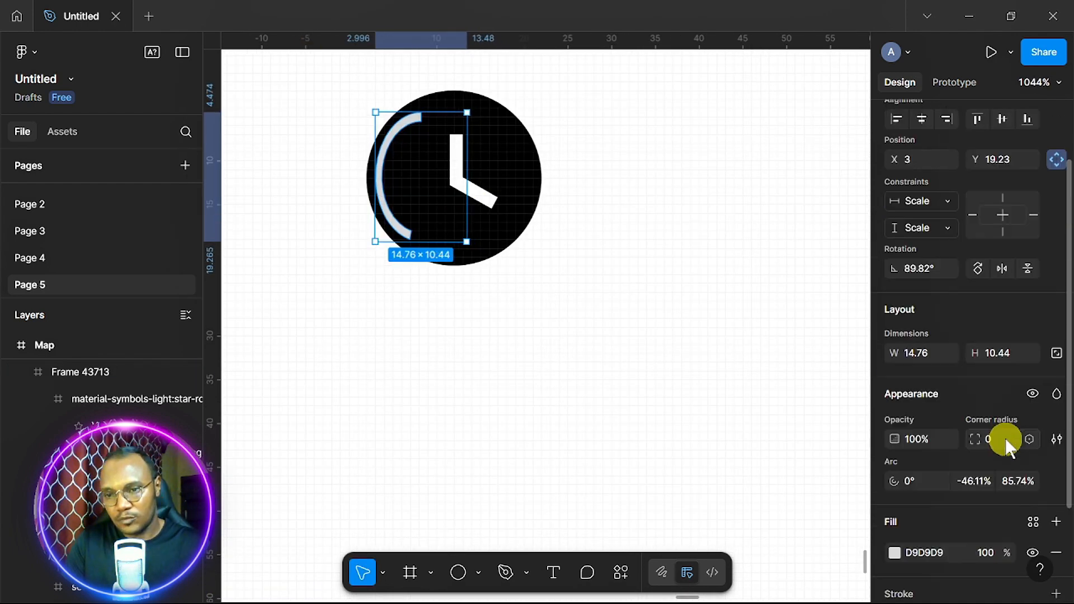
Round the arc's ends with corner radius 12, fill it white, and lengthen it to about 16.68 along the clock's left edge
{"action": "left_click", "coordinate": [1006, 436]}
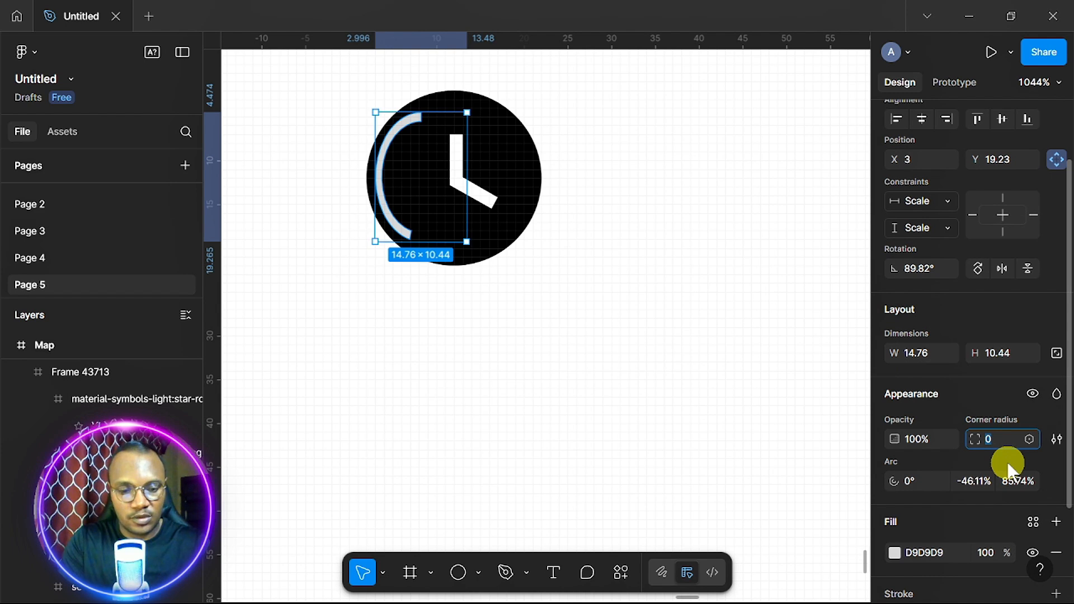
{"action": "left_click", "coordinate": [478, 210]}
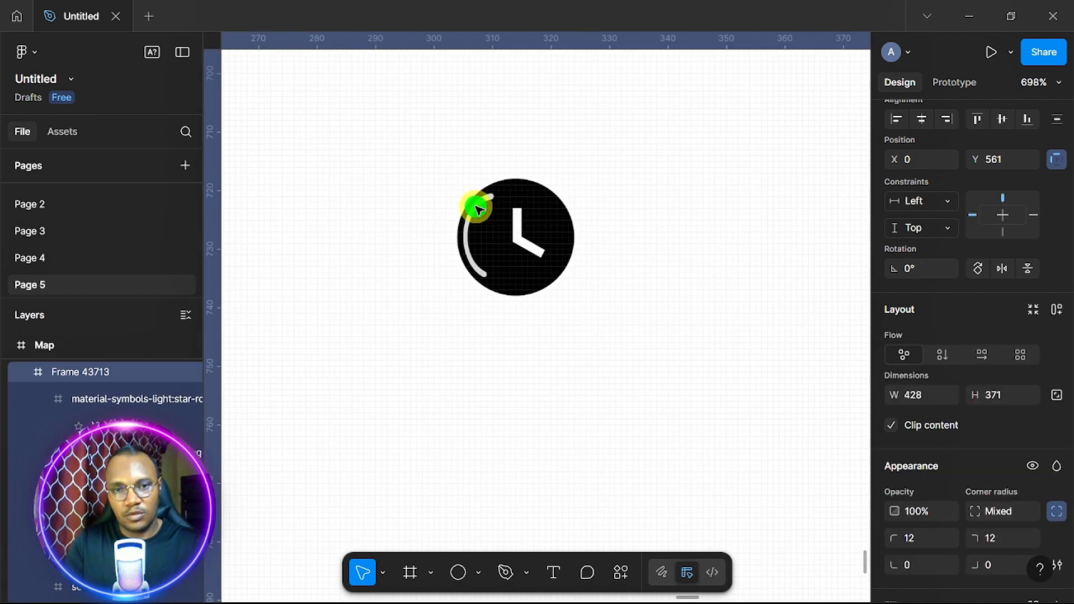
{"action": "double_click", "coordinate": [477, 207]}
{"action": "double_click", "coordinate": [477, 206]}
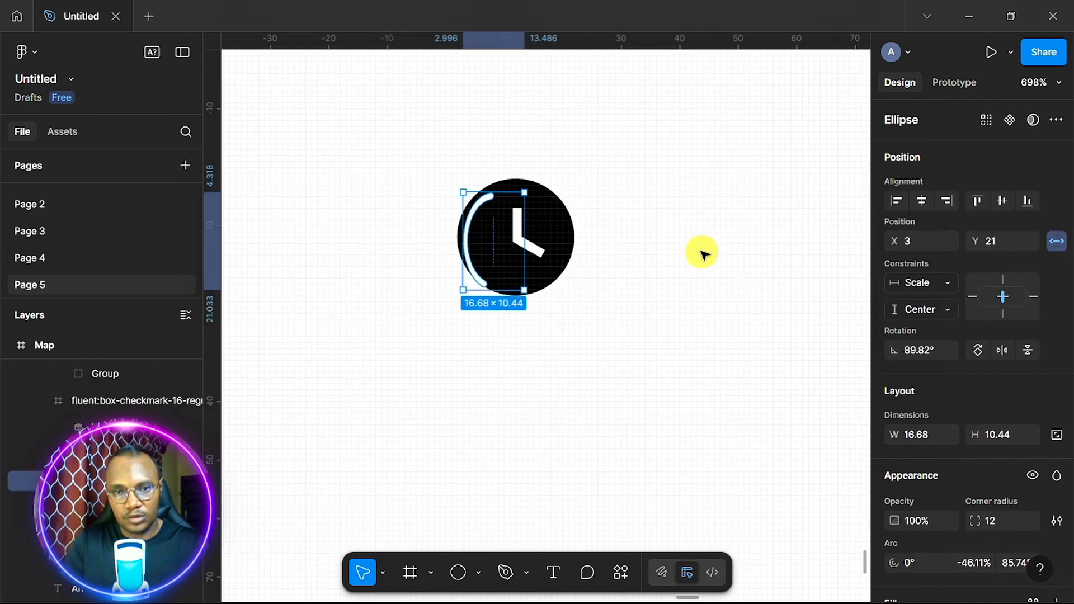
{"action": "left_click_drag", "start_coordinate": [501, 192], "coordinate": [507, 284]}
{"action": "left_click", "coordinate": [616, 333]}
Duplicate the "Picking up your order..." title below the clock and turn the copy into a "Confirmed" label at font size 10
{"action": "scroll", "coordinate": [616, 333], "scroll_direction": "down", "scroll_amount": 3}
{"action": "scroll", "coordinate": [616, 333], "scroll_direction": "right", "scroll_amount": 5}
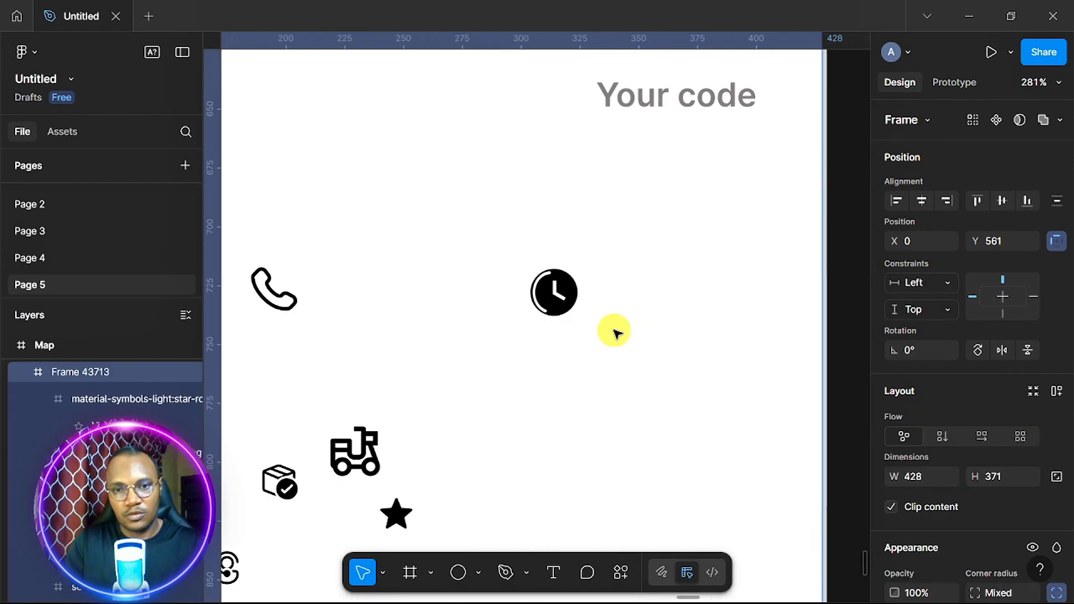
{"action": "scroll", "coordinate": [616, 333], "scroll_direction": "down", "scroll_amount": 2}
{"action": "scroll", "coordinate": [616, 334], "scroll_direction": "left", "scroll_amount": 3}
{"action": "scroll", "coordinate": [614, 330], "scroll_direction": "left", "scroll_amount": 3}
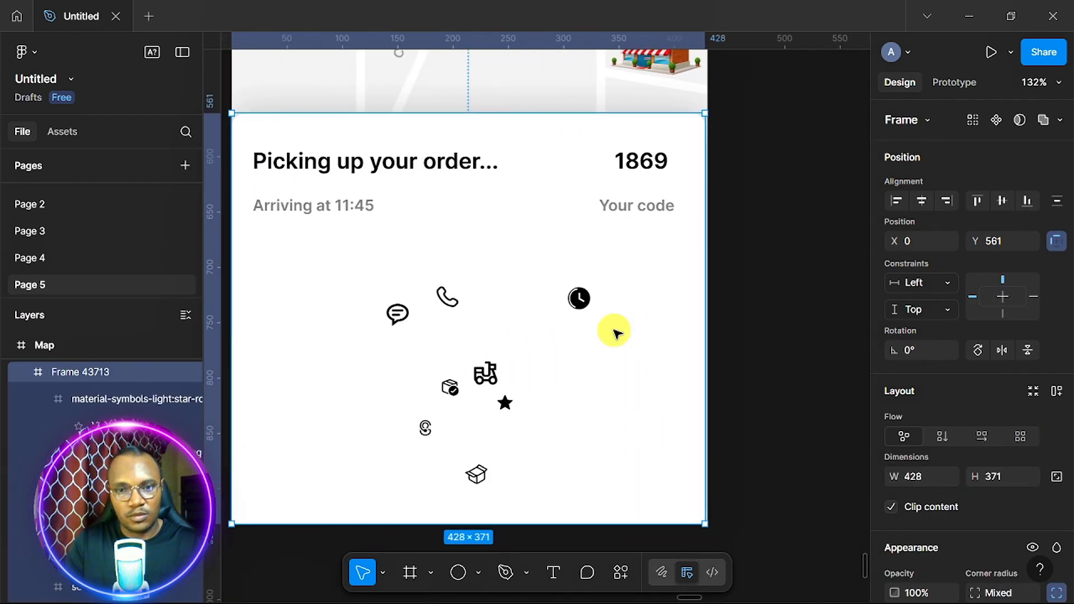
{"action": "scroll", "coordinate": [613, 331], "scroll_direction": "up", "scroll_amount": 5}
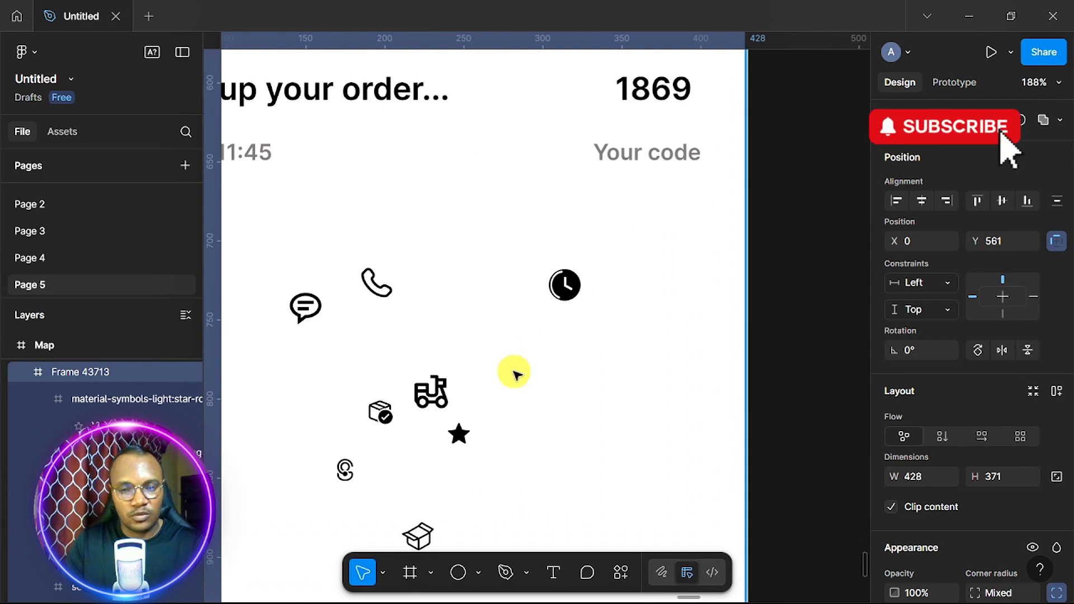
{"action": "scroll", "coordinate": [513, 372], "scroll_direction": "down", "scroll_amount": 7}
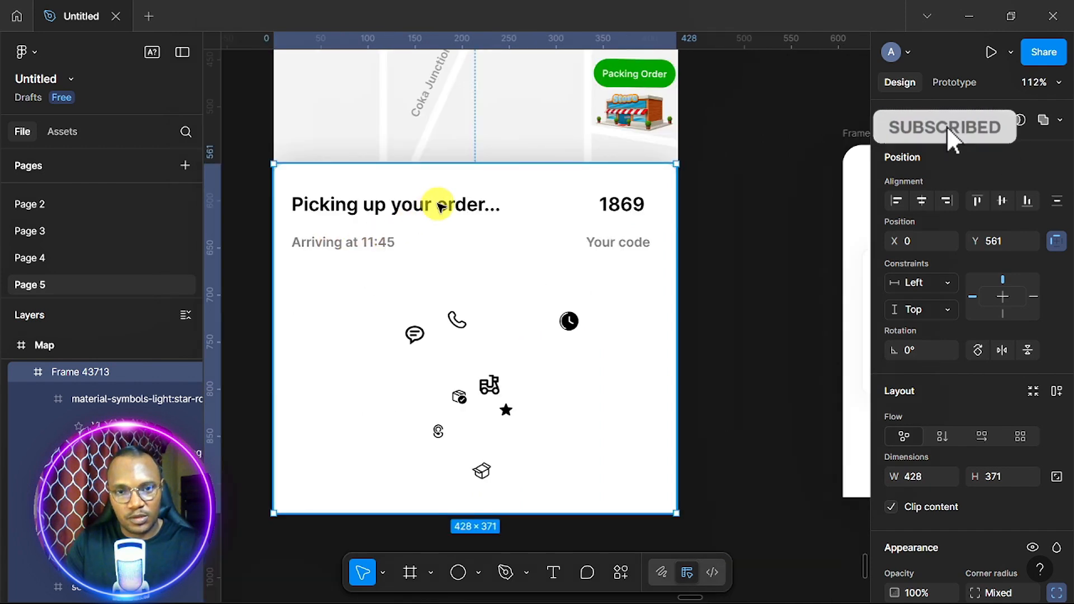
{"action": "left_click", "coordinate": [440, 205]}
{"action": "left_click_drag", "start_coordinate": [446, 213], "coordinate": [622, 360]}
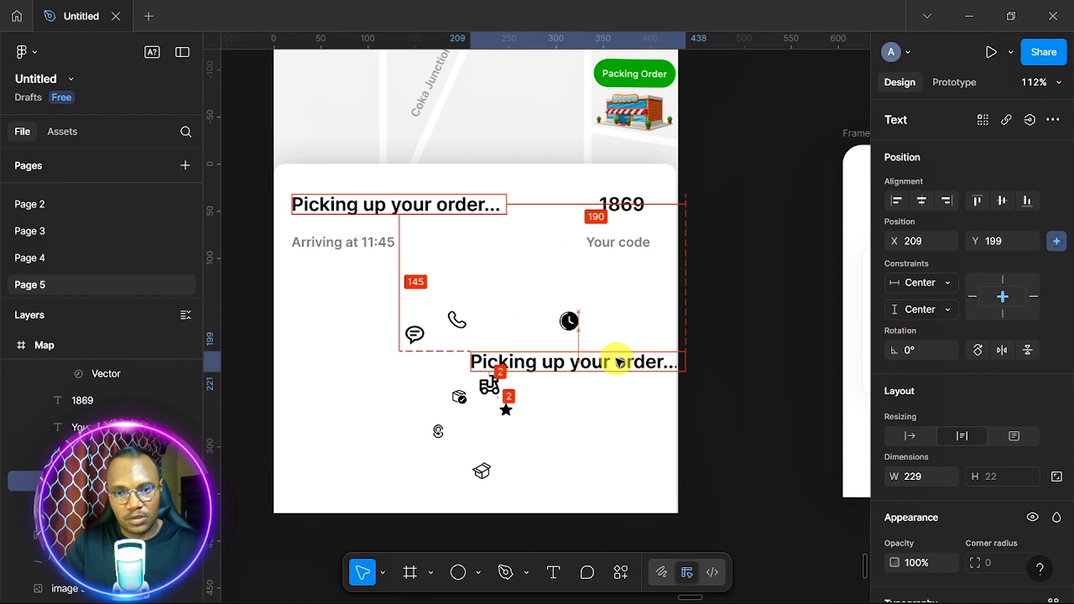
{"action": "scroll", "coordinate": [616, 360], "scroll_direction": "right", "scroll_amount": 4}
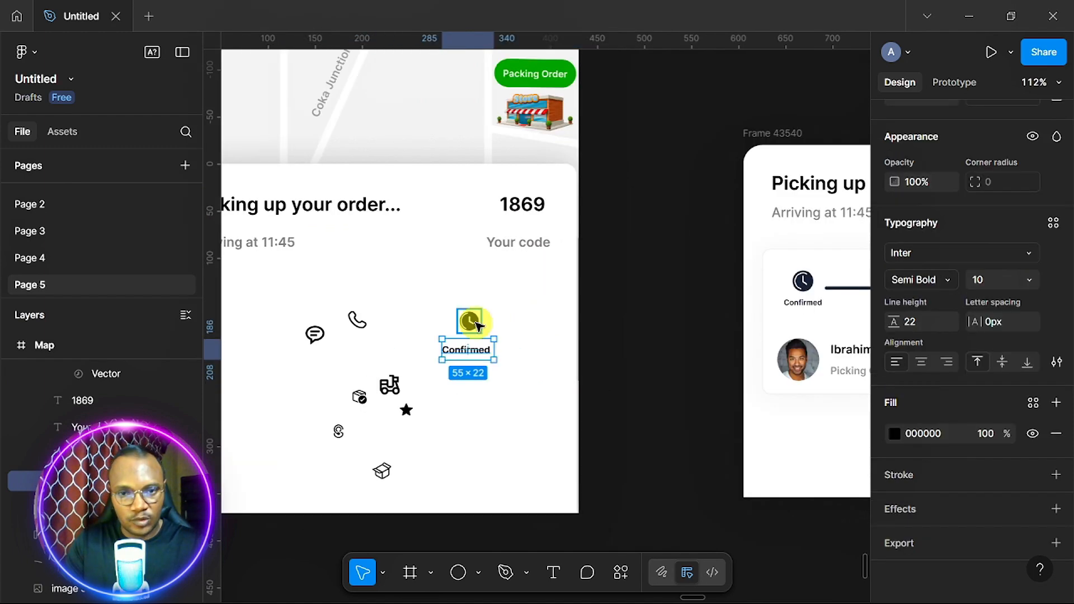
Combine the clock icon and its "Confirmed" label into a vertical auto layout frame
{"action": "left_click", "coordinate": [477, 323]}
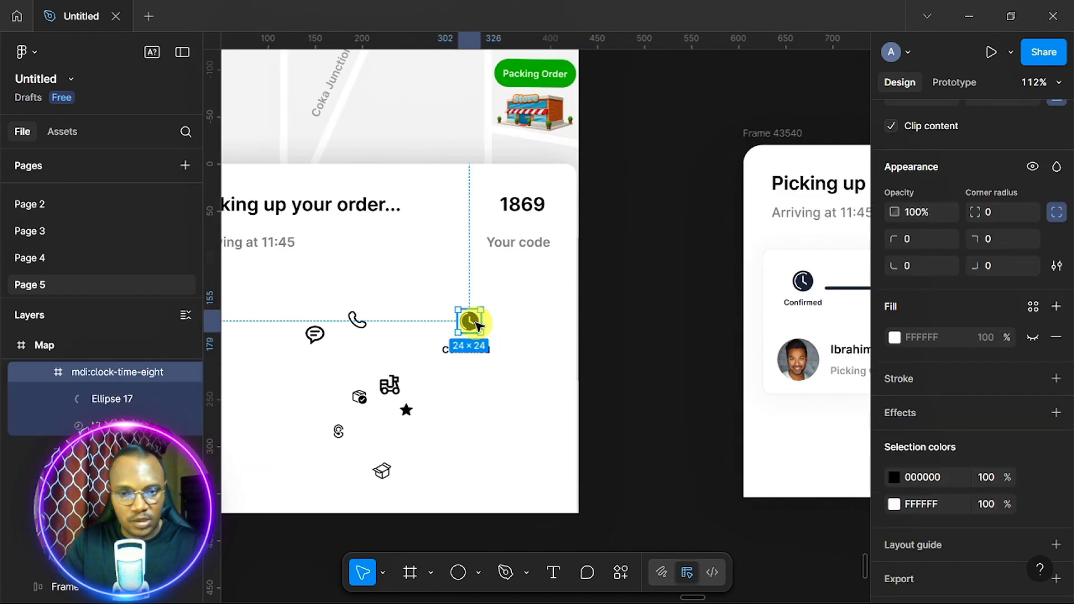
{"action": "left_click", "coordinate": [482, 353], "text": "shift"}
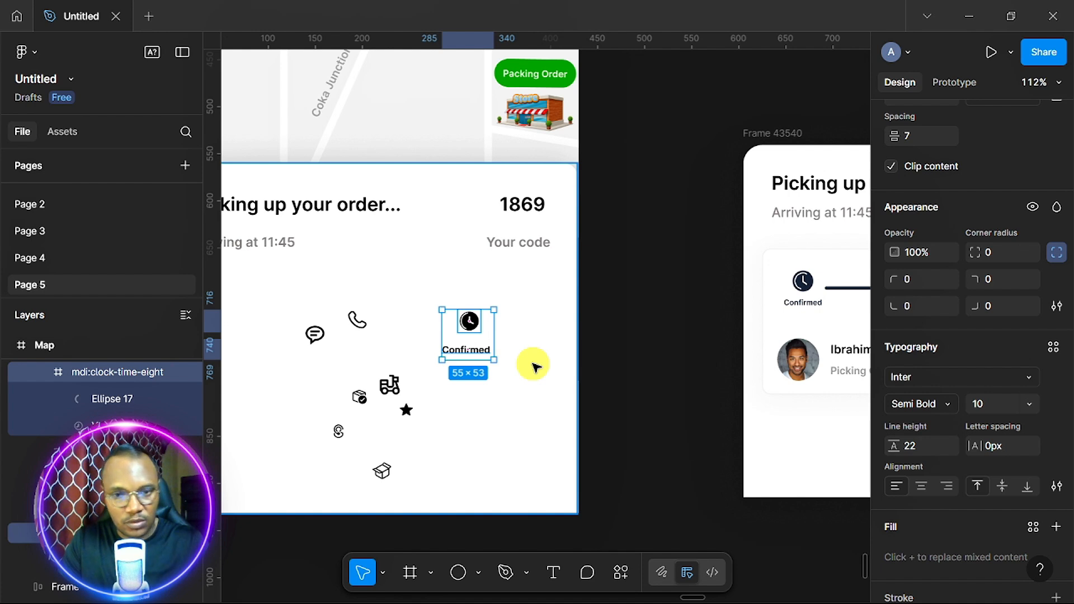
{"action": "key", "text": "shift+a"}
{"action": "scroll", "coordinate": [974, 388], "scroll_direction": "up", "scroll_amount": 4}
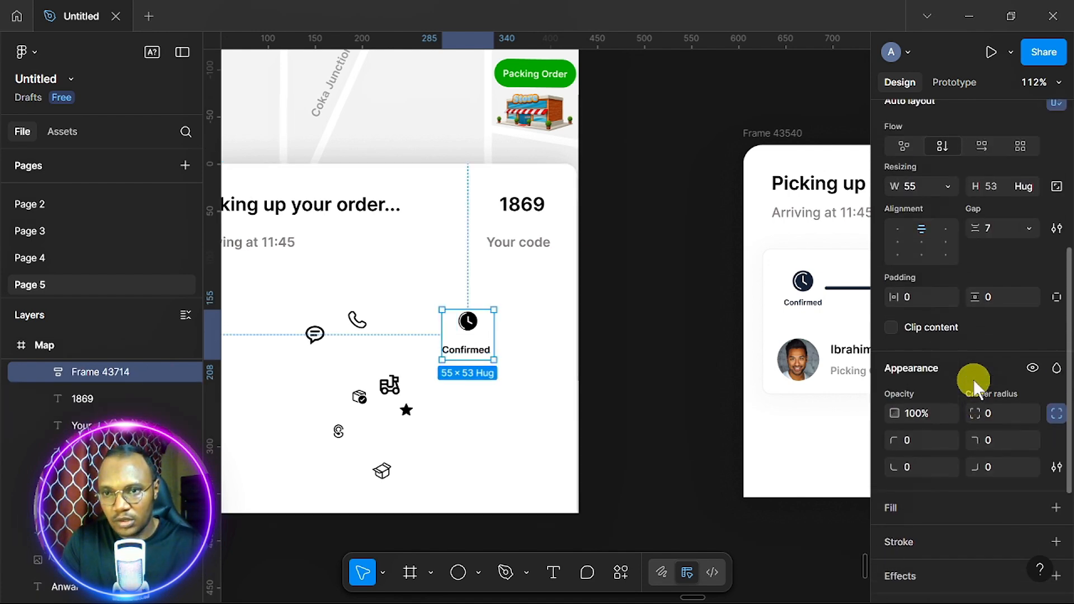
Set the gap between the clock icon and the "Confirmed" label to 8 after trying 12
{"action": "left_click", "coordinate": [1002, 282]}
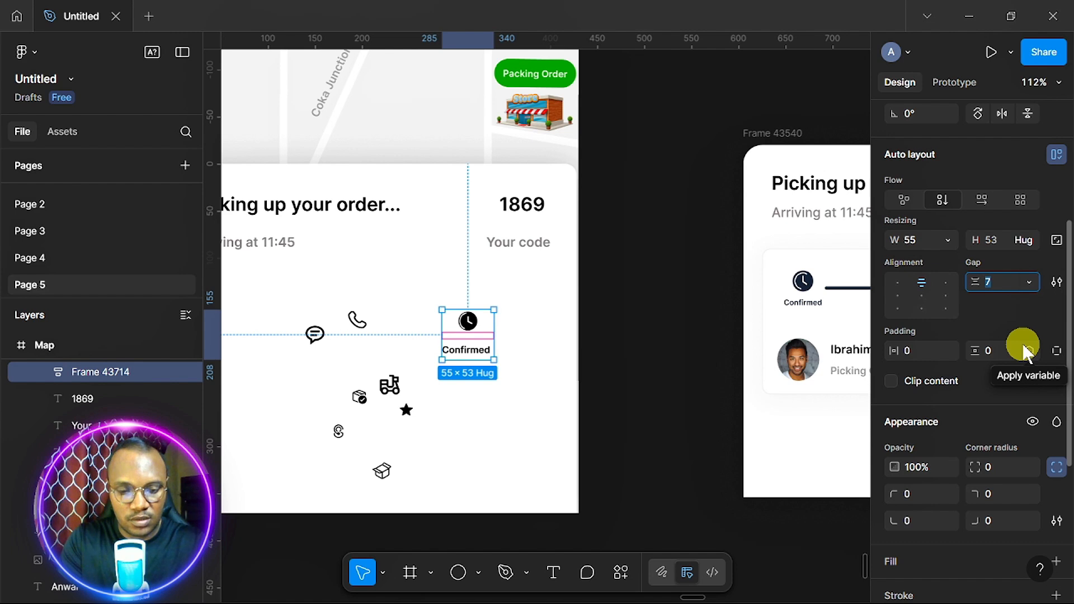
{"action": "type", "text": "12"}
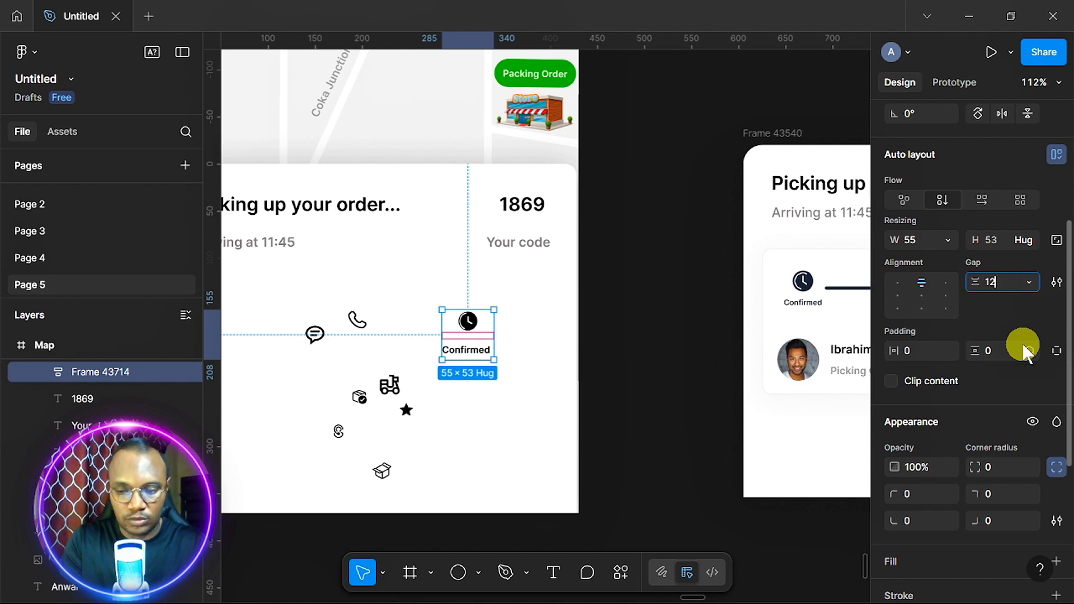
{"action": "key", "text": "Return"}
{"action": "left_click", "coordinate": [1000, 282]}
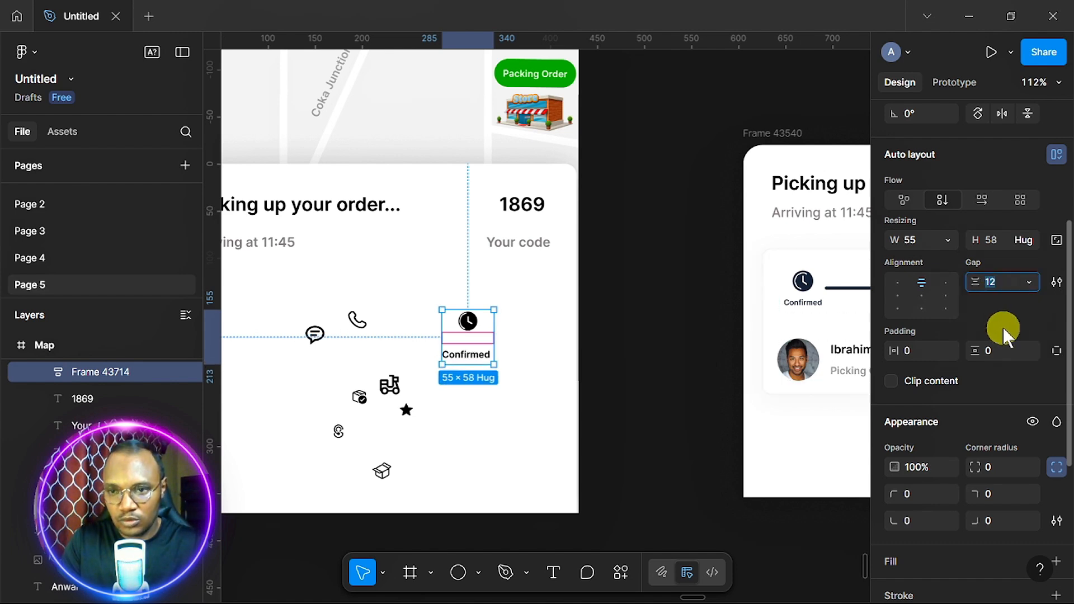
{"action": "type", "text": "8"}
{"action": "key", "text": "Return"}
Move the Confirmed item to the left side of the order panel and place the message and phone icons below it
{"action": "scroll", "coordinate": [424, 358], "scroll_direction": "down", "scroll_amount": 3}
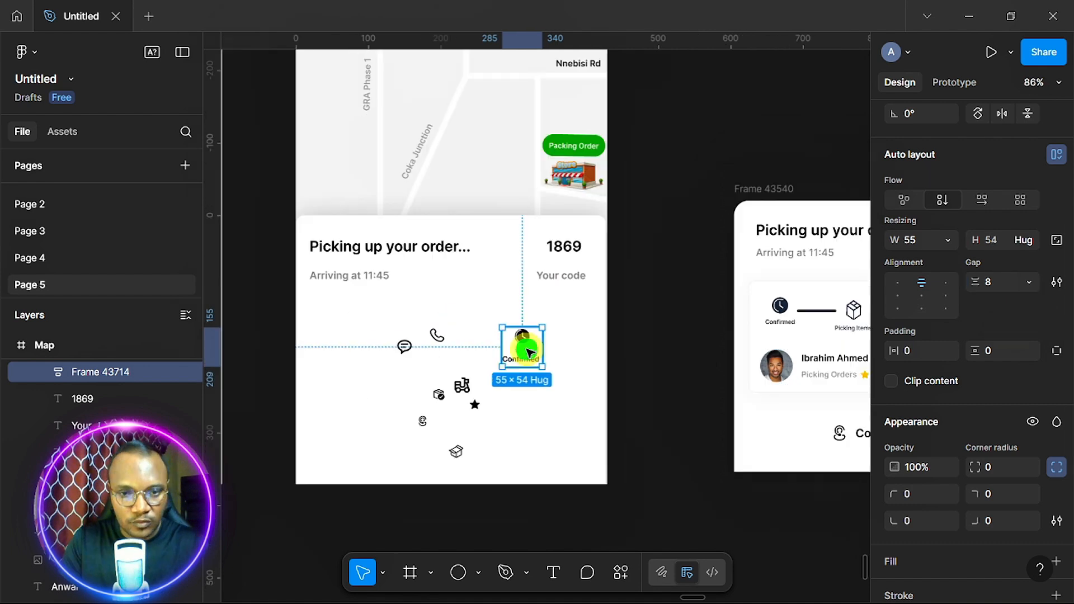
{"action": "left_click_drag", "start_coordinate": [422, 355], "coordinate": [368, 345]}
{"action": "left_click_drag", "start_coordinate": [407, 347], "coordinate": [397, 422]}
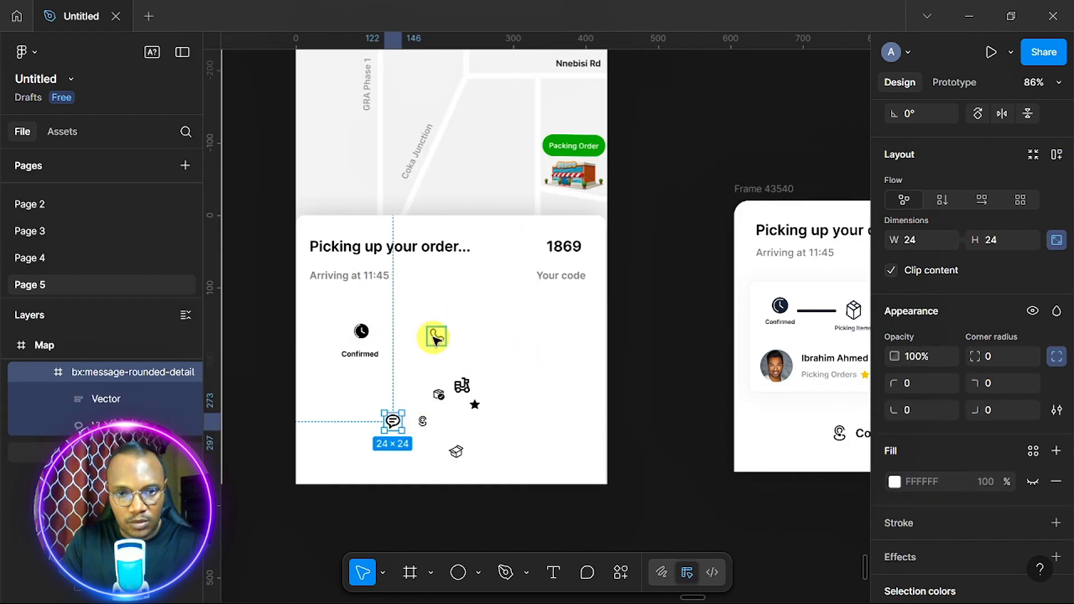
{"action": "left_click_drag", "start_coordinate": [435, 337], "coordinate": [373, 415]}
Duplicate the Confirmed item beside itself about 11 apart, wrap both in a horizontal auto layout, and add two more copies for four items
{"action": "left_click", "coordinate": [364, 348]}
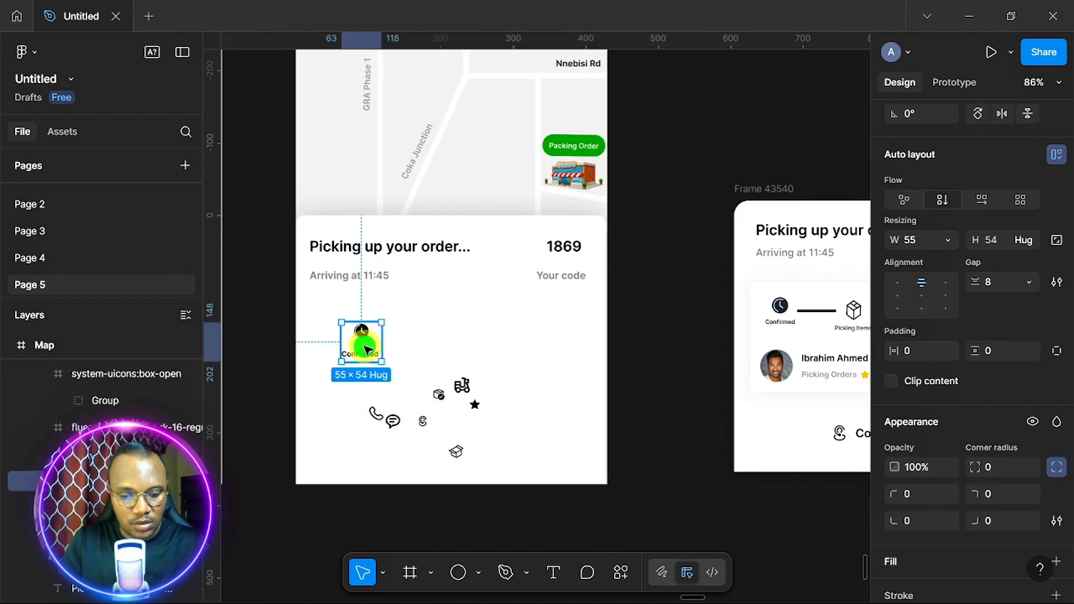
{"action": "left_click_drag", "start_coordinate": [369, 347], "coordinate": [419, 345]}
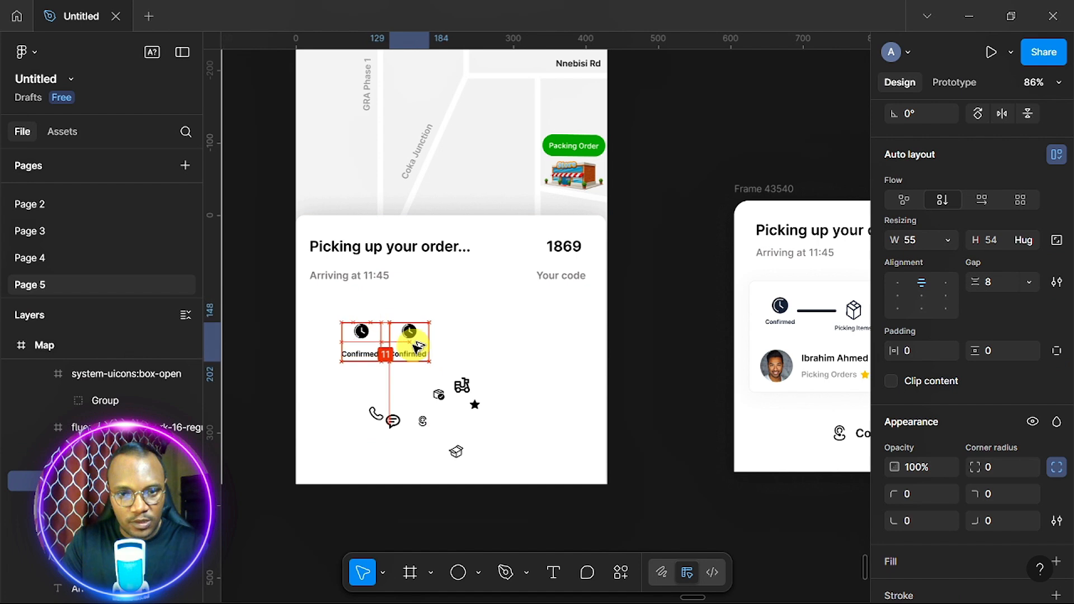
{"action": "key", "text": "shift+a"}
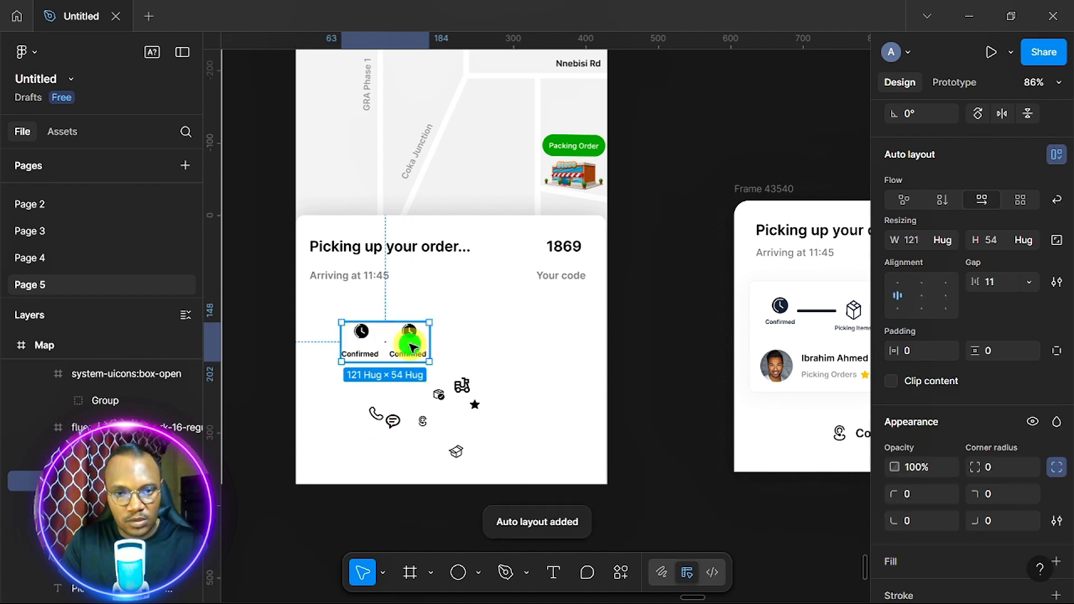
{"action": "left_click", "coordinate": [411, 348]}
{"action": "key", "text": "ctrl+d"}
{"action": "key", "text": "ctrl+d"}
Resize the open box icon to 24 × 24 and replace the second status item's clock with it
{"action": "scroll", "coordinate": [442, 385], "scroll_direction": "down", "scroll_amount": 1}
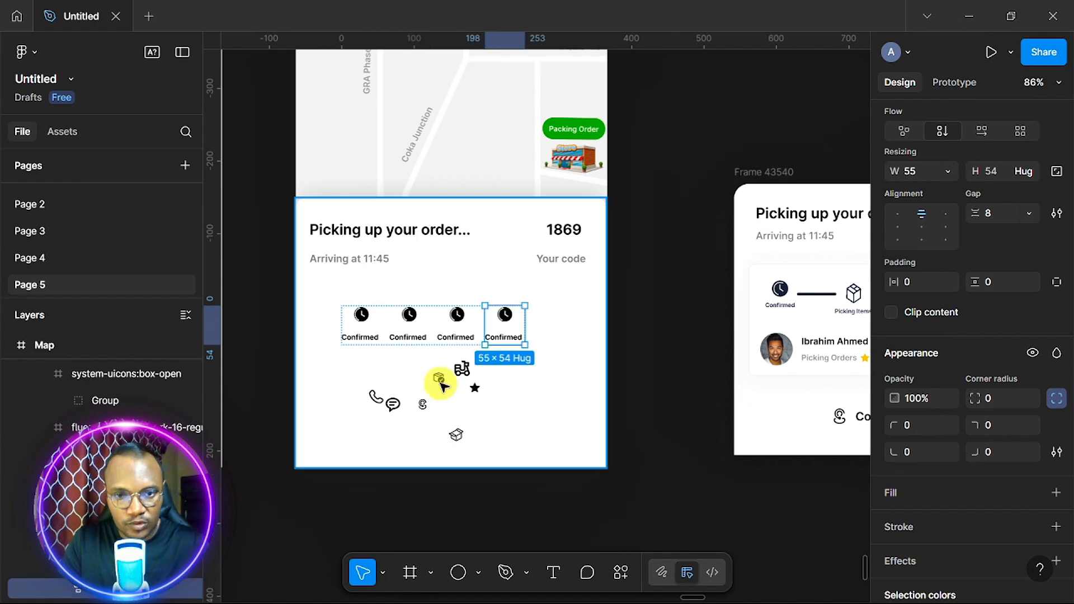
{"action": "scroll", "coordinate": [455, 432], "scroll_direction": "up", "scroll_amount": 2}
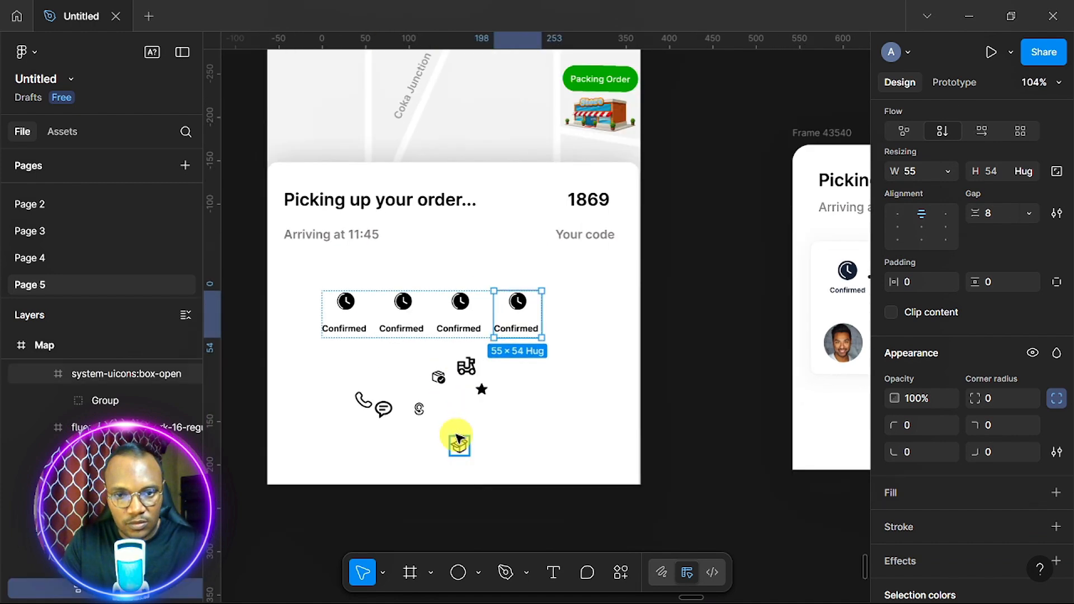
{"action": "left_click", "coordinate": [456, 438]}
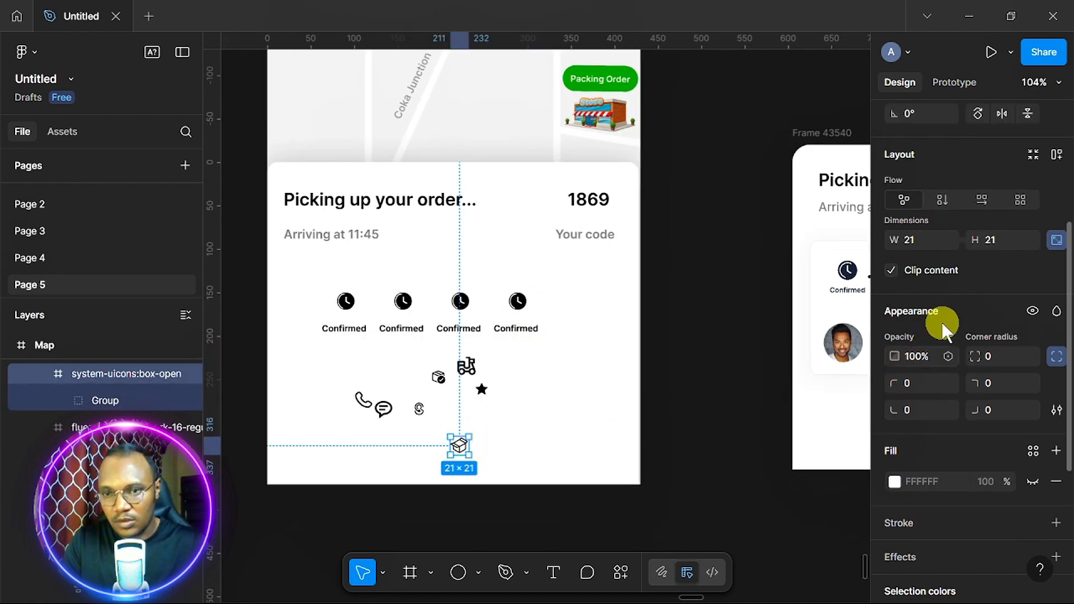
{"action": "left_click", "coordinate": [922, 240]}
{"action": "type", "text": "24"}
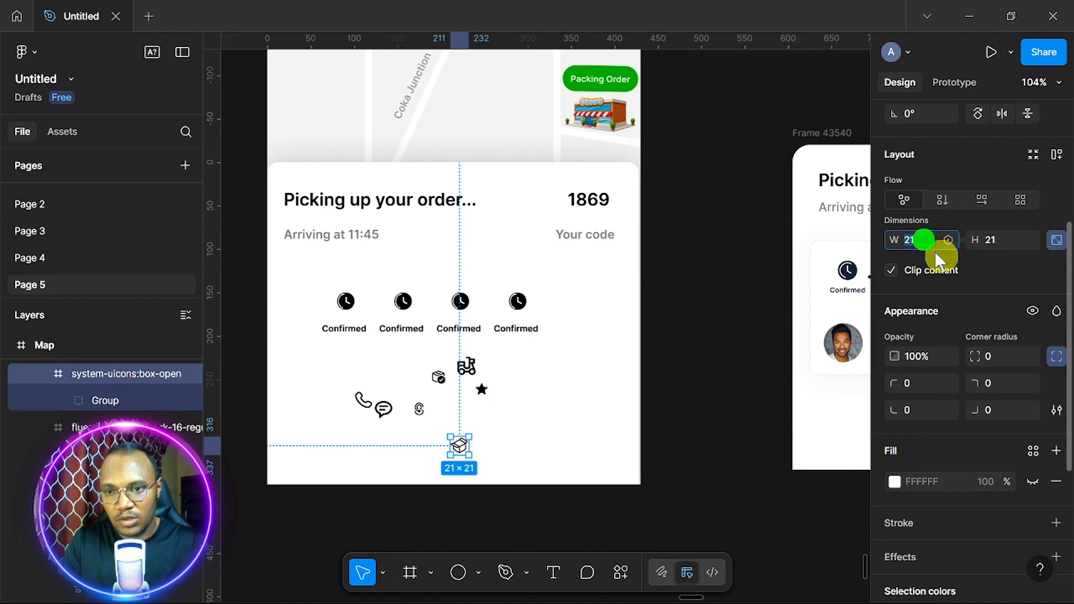
{"action": "key", "text": "Return"}
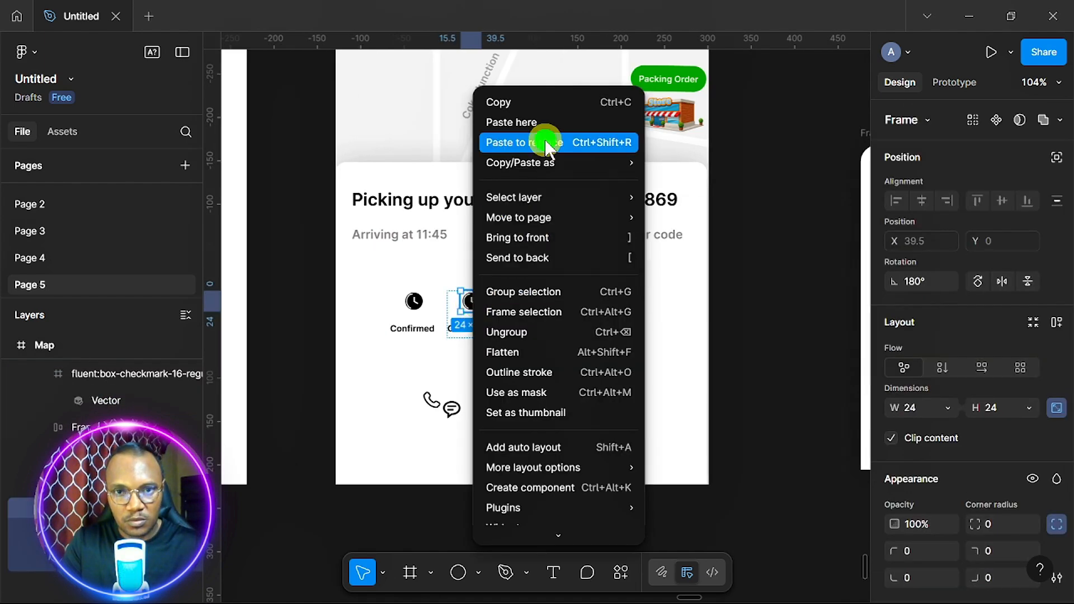
{"action": "left_click", "coordinate": [547, 140]}
{"action": "scroll", "coordinate": [492, 308], "scroll_direction": "right", "scroll_amount": 3}
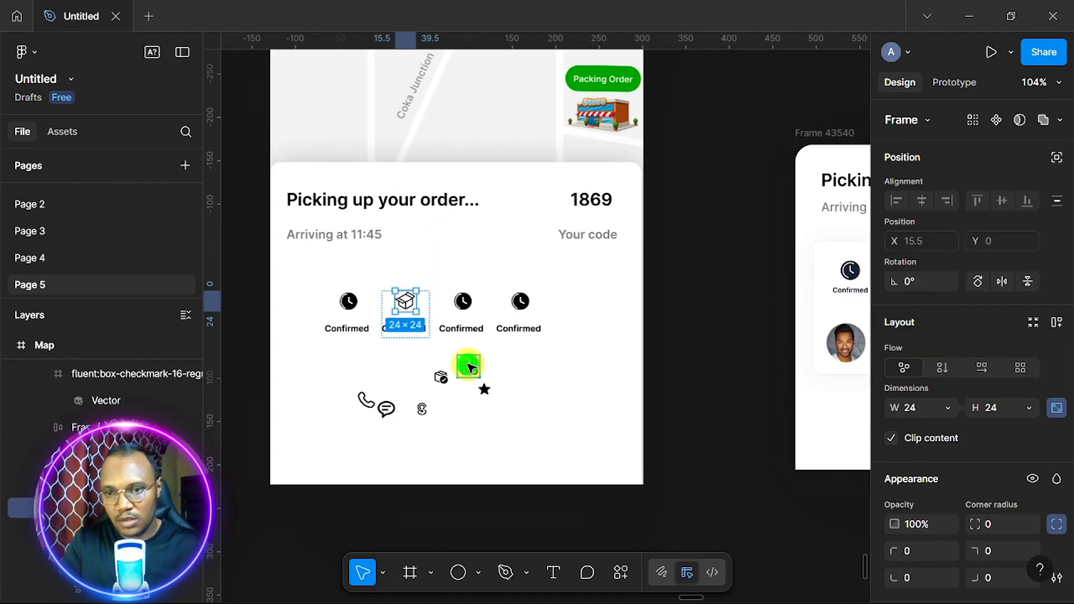
Cut the loose scooter icon and replace the third status item's clock with it
{"action": "left_click", "coordinate": [472, 368]}
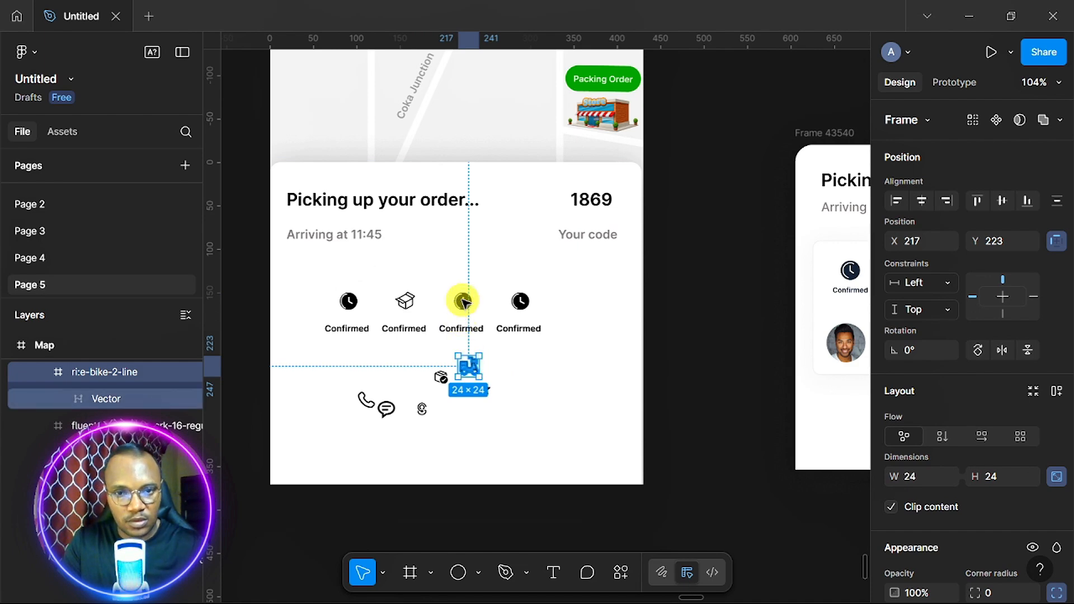
{"action": "key", "text": "Delete"}
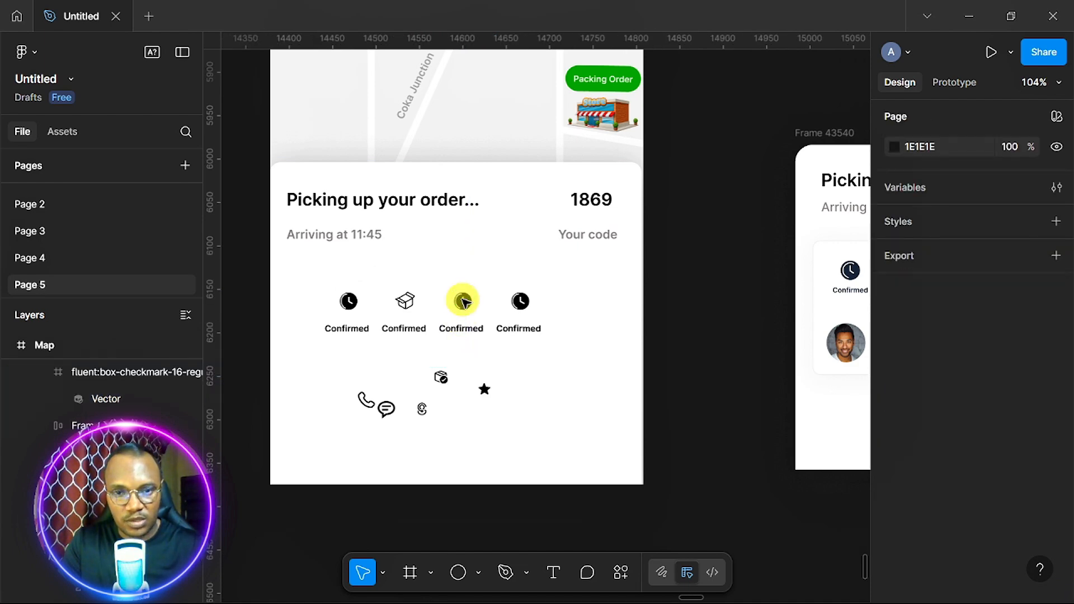
{"action": "left_click", "coordinate": [463, 302]}
{"action": "right_click", "coordinate": [462, 302]}
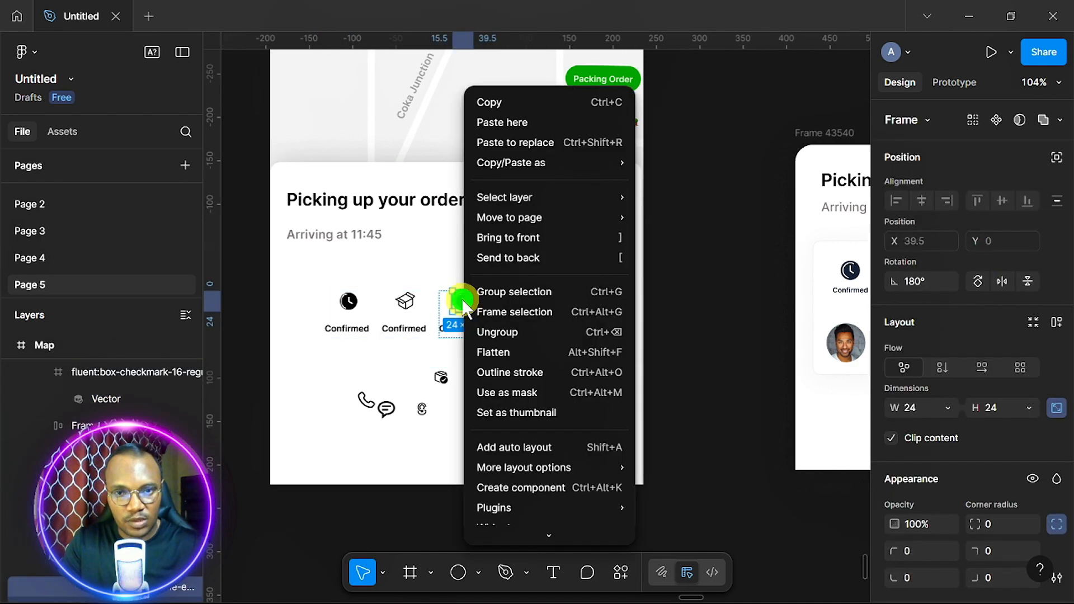
{"action": "left_click", "coordinate": [531, 144]}
{"action": "scroll", "coordinate": [522, 412], "scroll_direction": "right", "scroll_amount": 3}
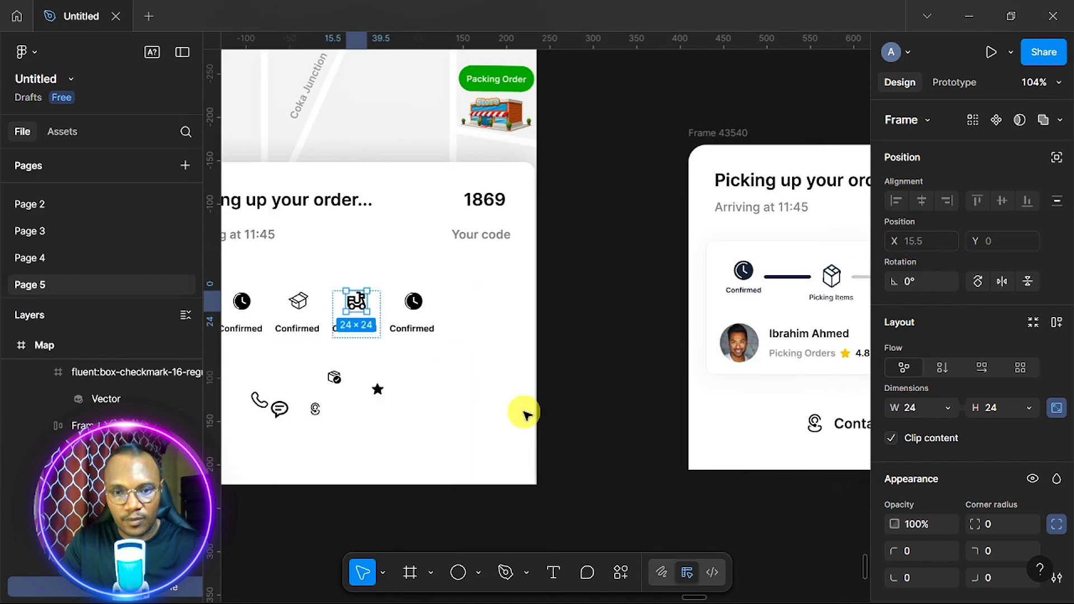
Resize the loose box-with-checkmark icon to 24 × 24
{"action": "left_click", "coordinate": [334, 382]}
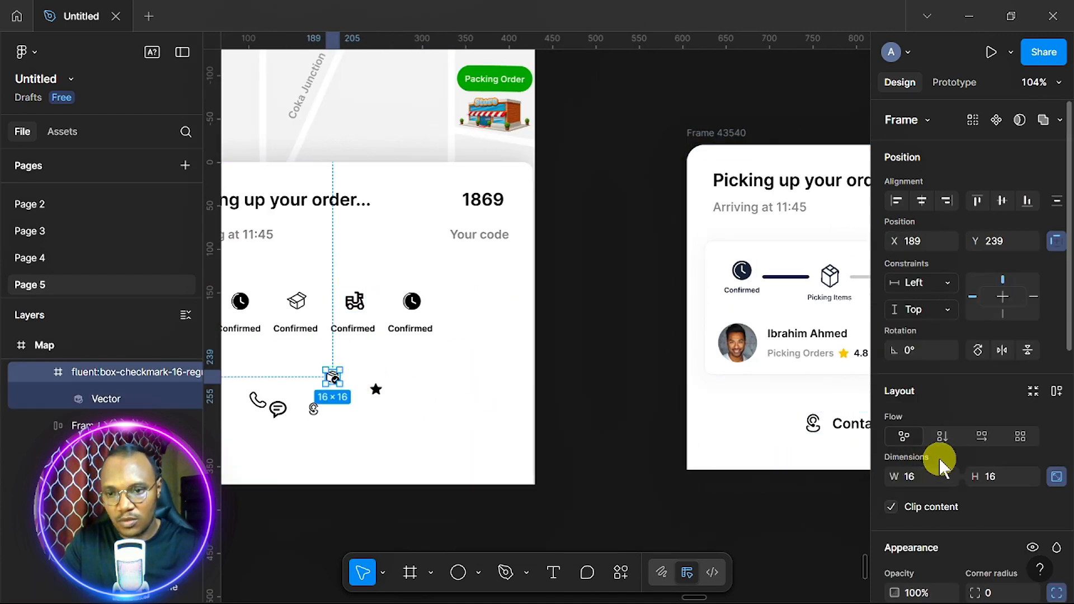
{"action": "left_click", "coordinate": [923, 476]}
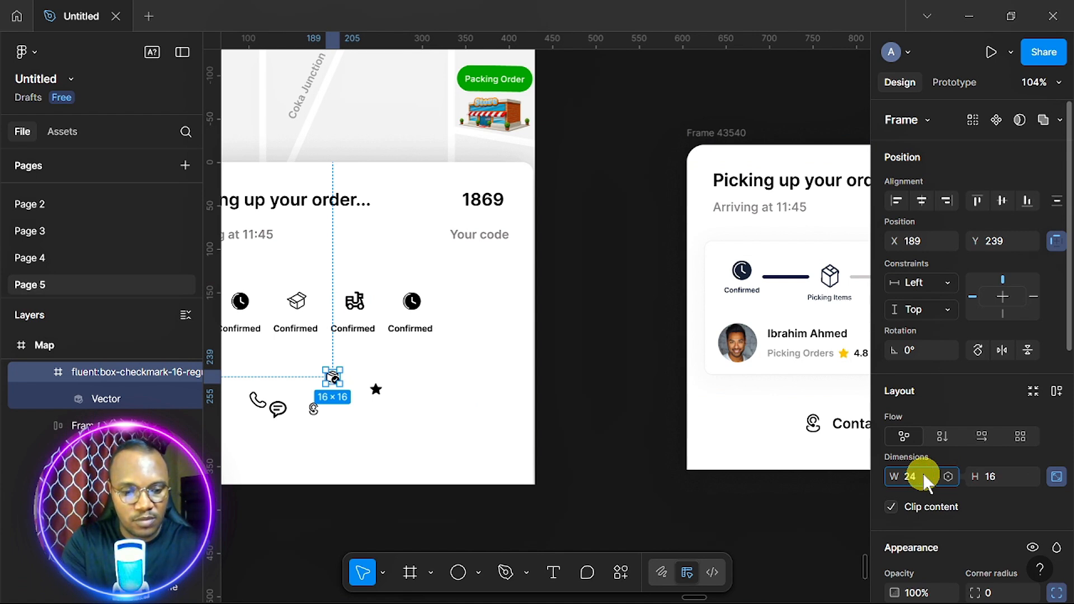
{"action": "key", "text": "Tab"}
{"action": "type", "text": "24"}
{"action": "key", "text": "Return"}
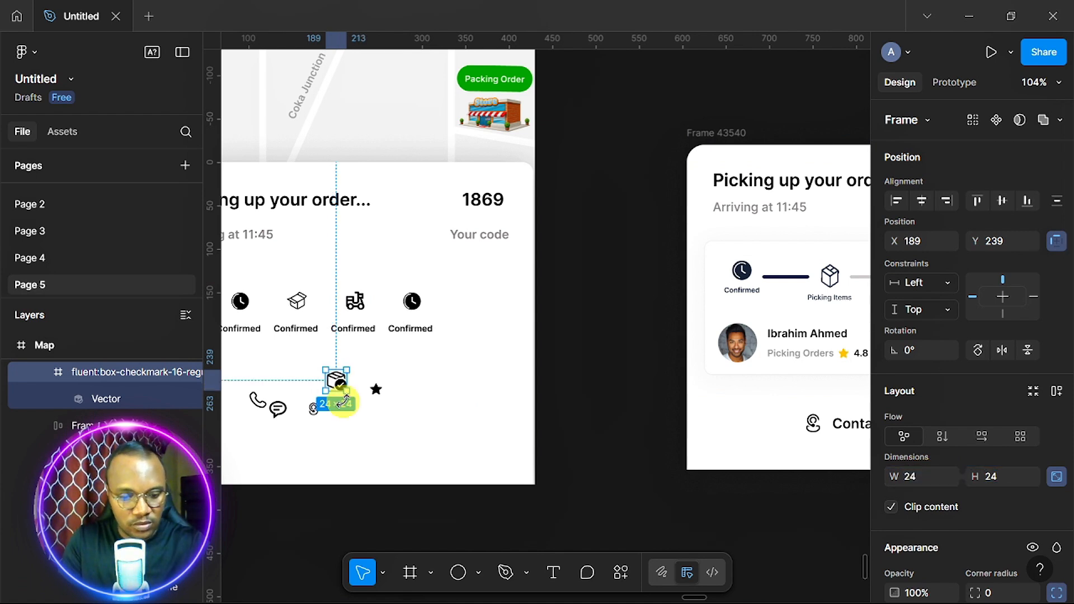
Cut the box-with-checkmark icon and replace the fourth status item's clock with it
{"action": "key", "text": "ctrl+x"}
{"action": "left_click", "coordinate": [414, 311]}
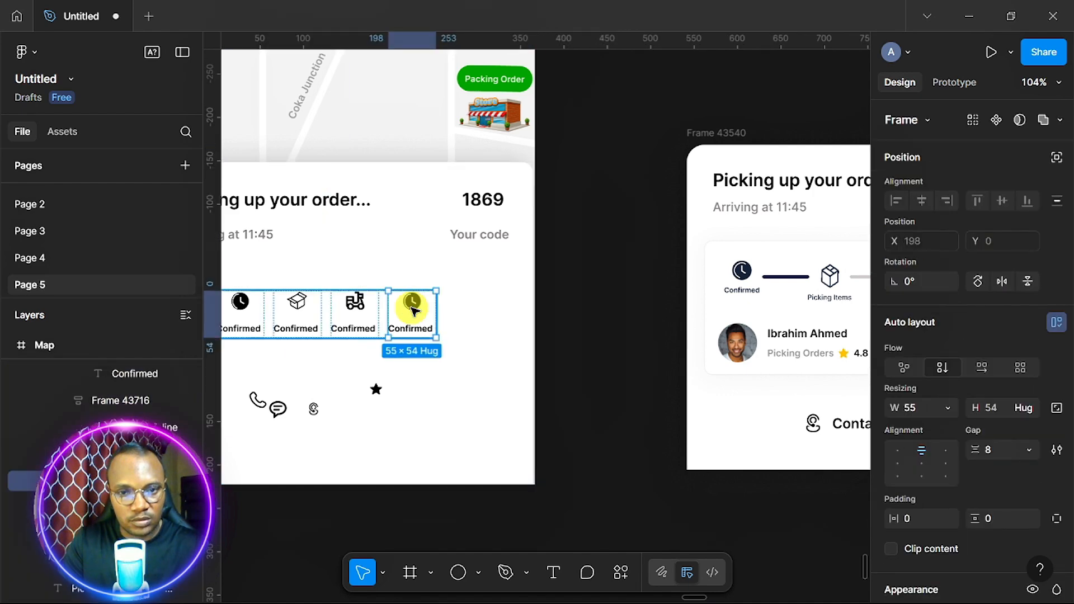
{"action": "double_click", "coordinate": [413, 309]}
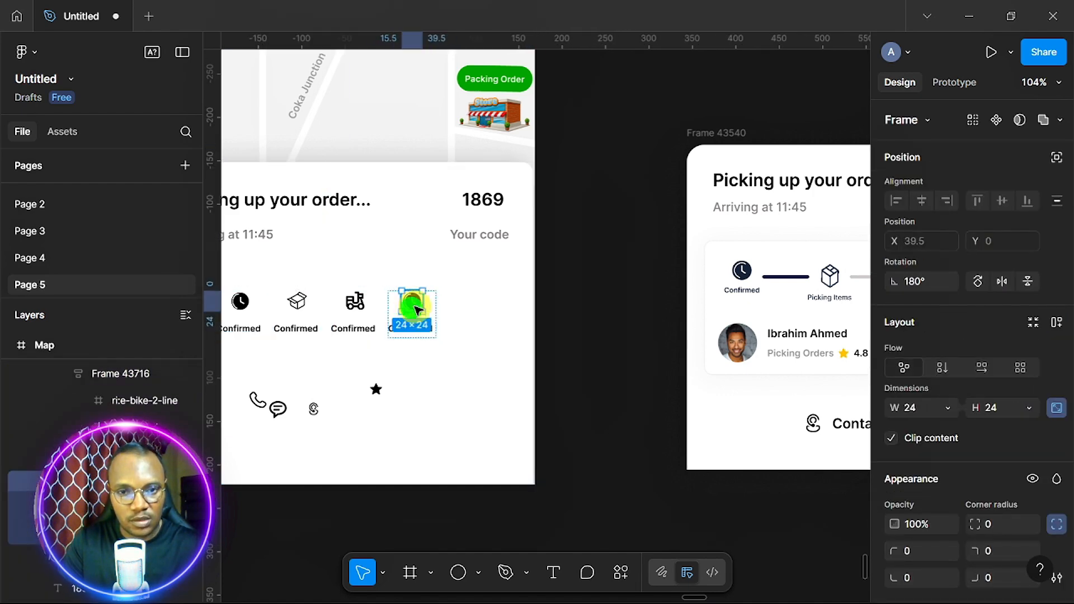
{"action": "right_click", "coordinate": [416, 309]}
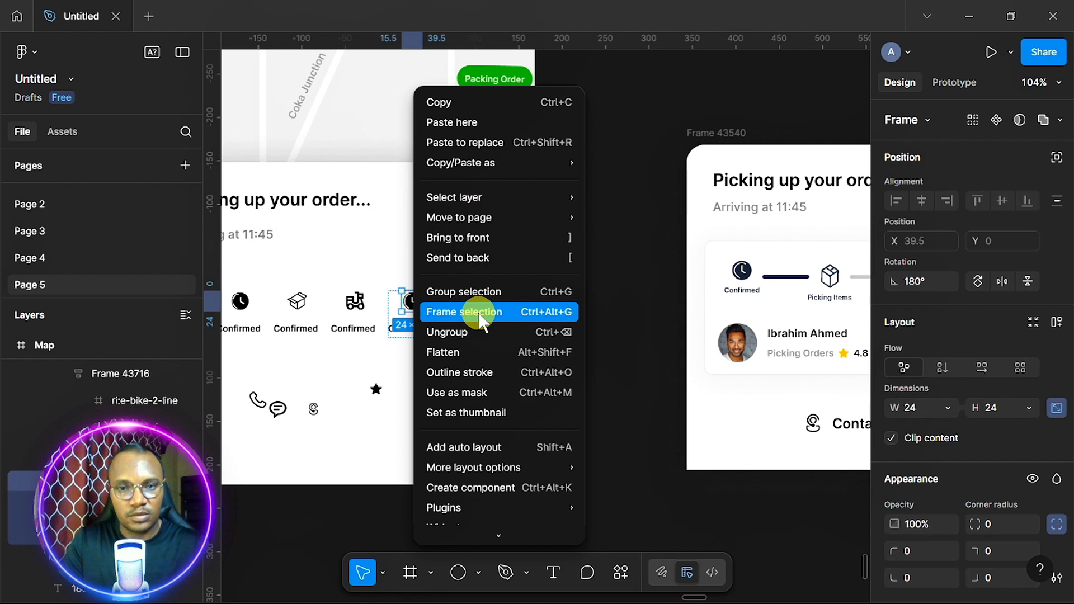
{"action": "left_click", "coordinate": [488, 143]}
Set the stroke weight of the open box icon's inner group in the second status item to 1.5
{"action": "scroll", "coordinate": [442, 261], "scroll_direction": "up", "scroll_amount": 3}
{"action": "left_click", "coordinate": [435, 262]}
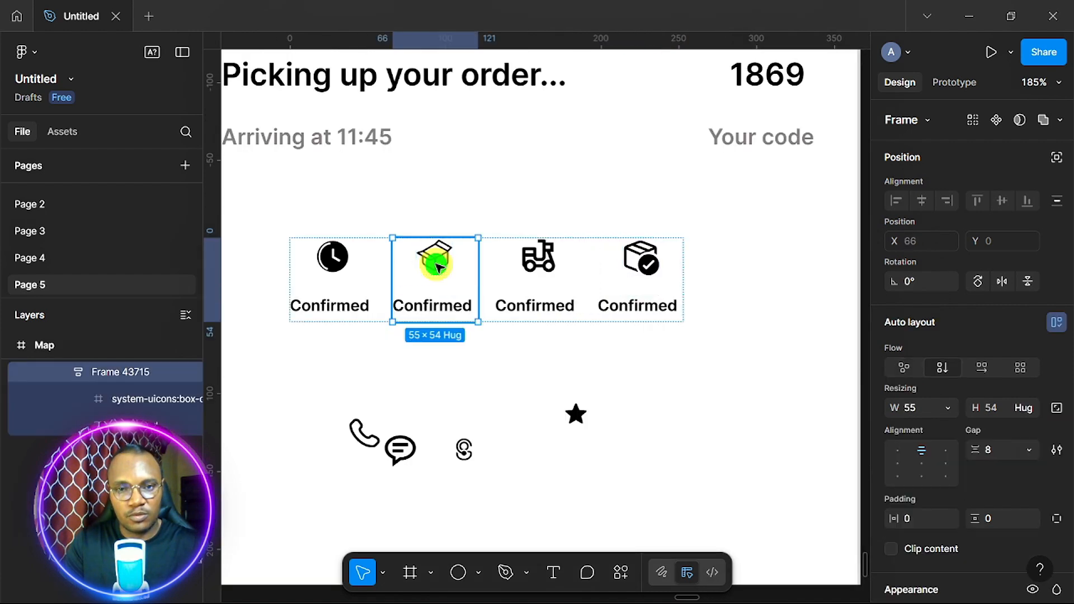
{"action": "left_click", "coordinate": [437, 266]}
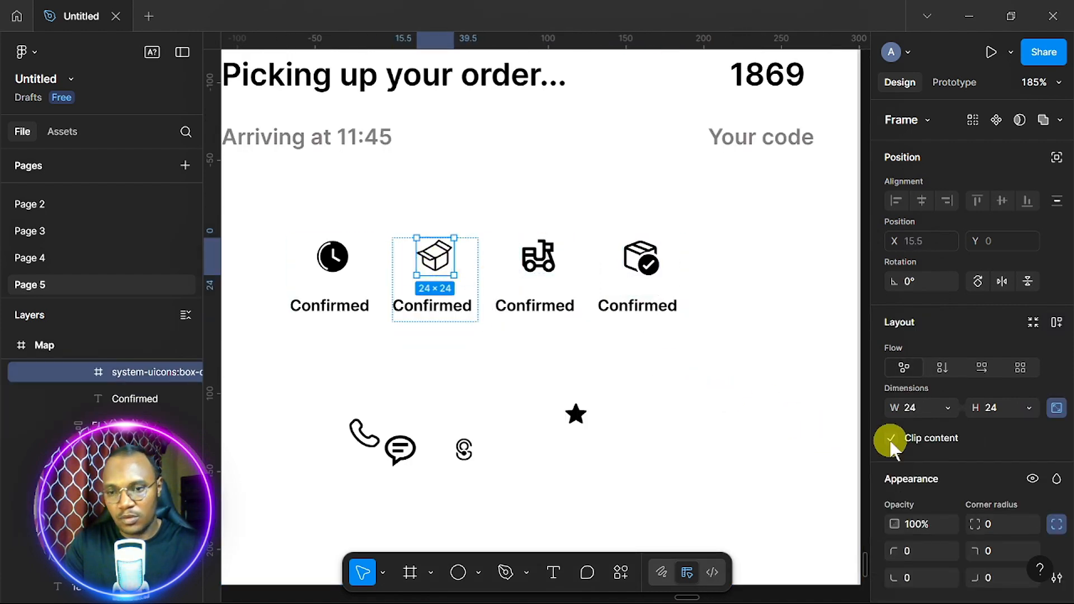
{"action": "left_click", "coordinate": [437, 260]}
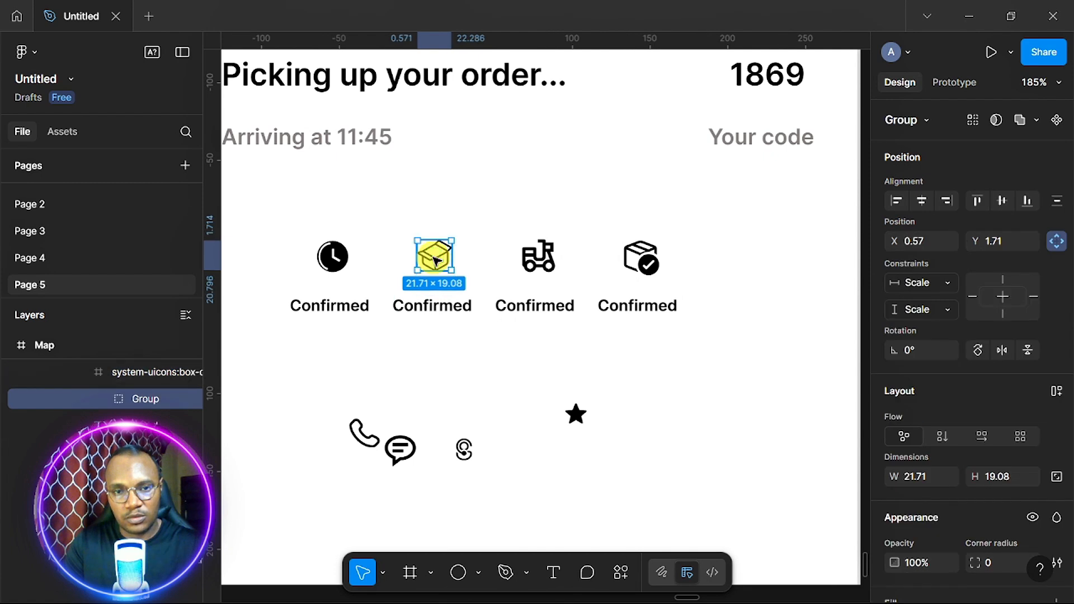
{"action": "scroll", "coordinate": [911, 452], "scroll_direction": "down", "scroll_amount": 5}
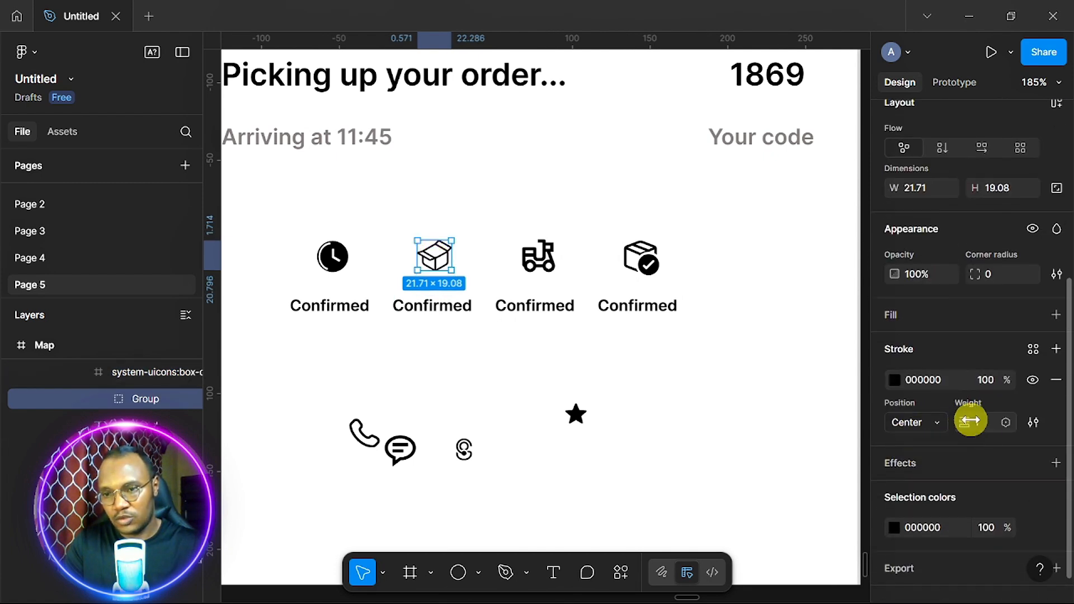
{"action": "left_click", "coordinate": [984, 423]}
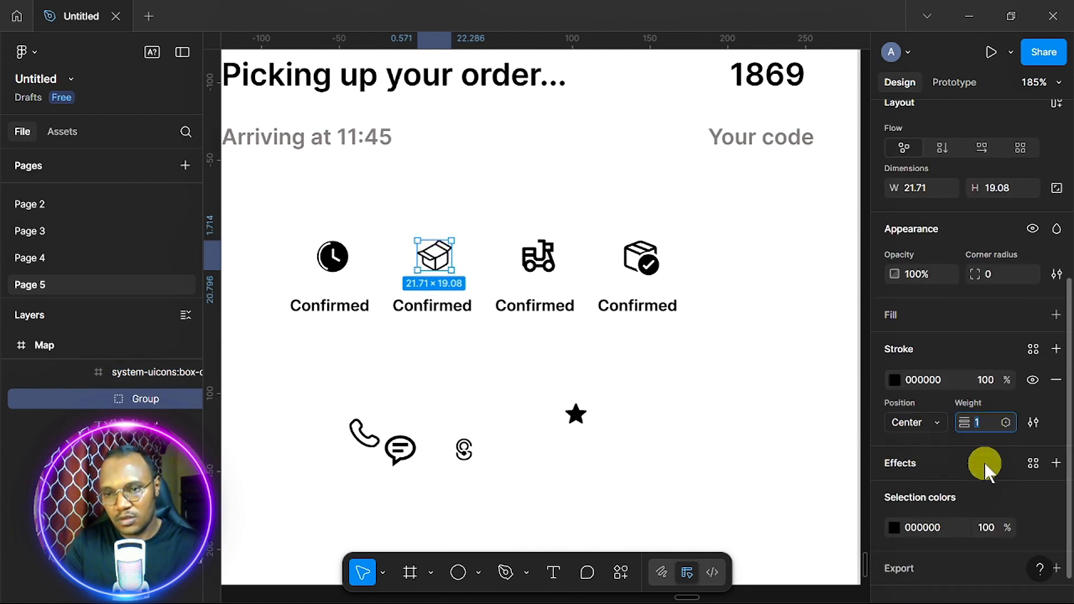
{"action": "type", "text": "1.5"}
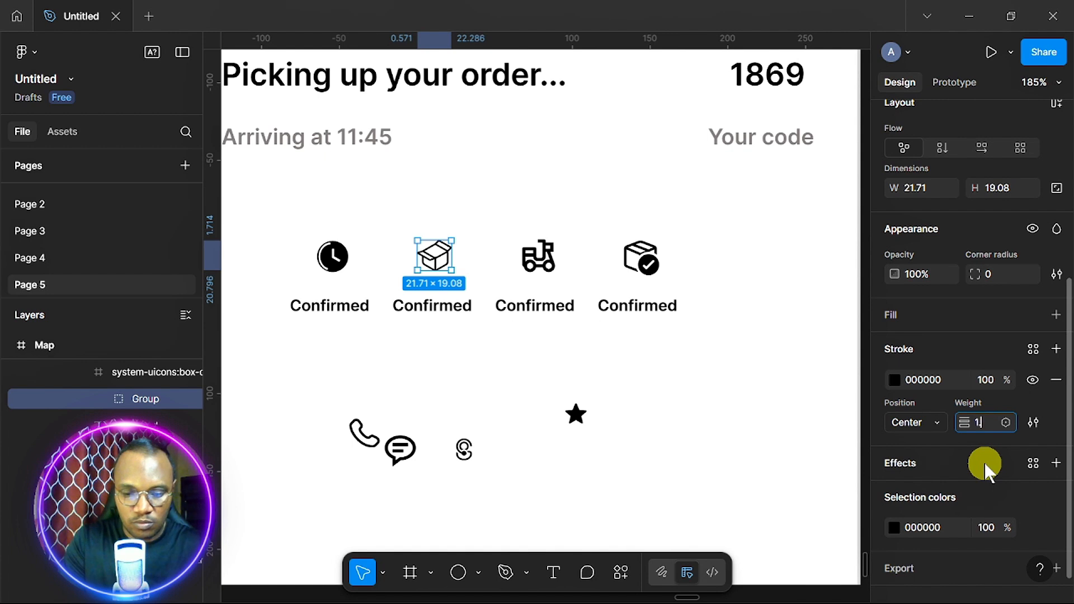
{"action": "key", "text": "Return"}
{"action": "left_click", "coordinate": [774, 436]}
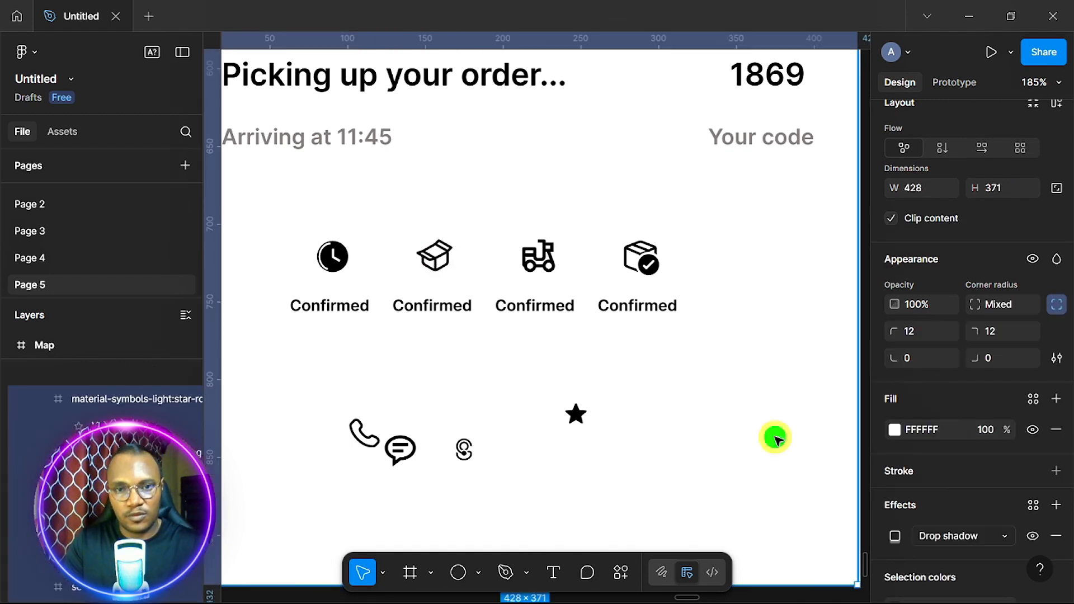
Inspect the dimension, fill and stroke settings of the scooter icon's vector in the third status item
{"action": "left_click", "coordinate": [541, 261]}
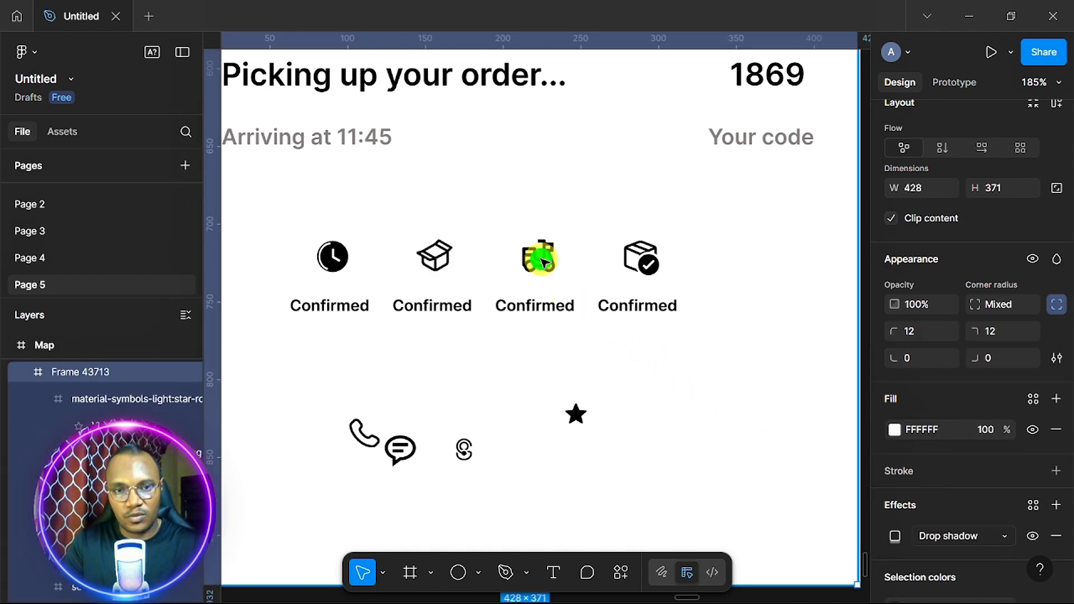
{"action": "left_click", "coordinate": [540, 258]}
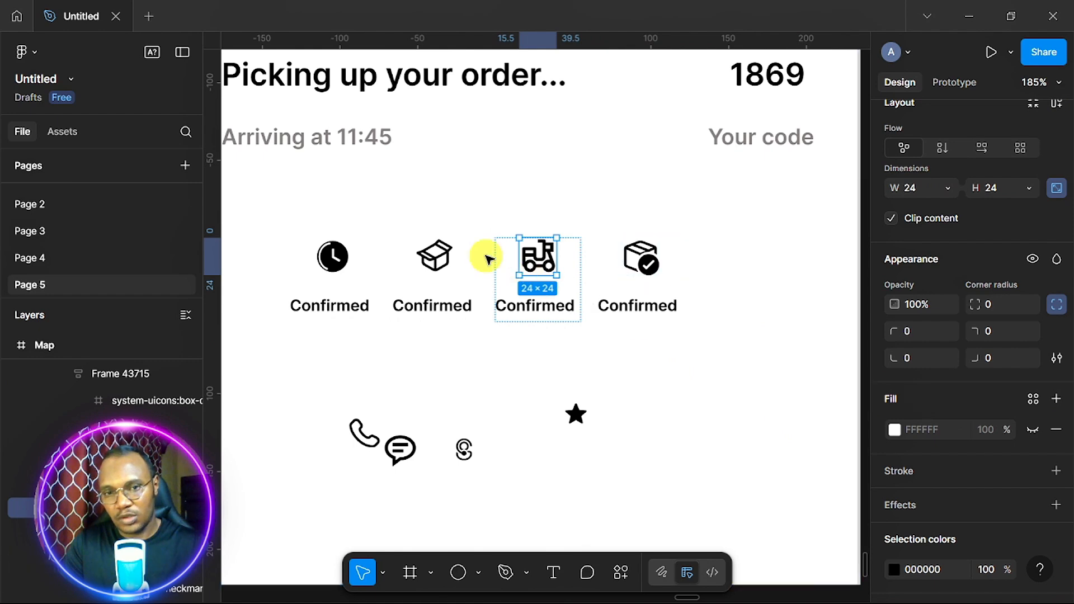
{"action": "left_click", "coordinate": [541, 265]}
{"action": "scroll", "coordinate": [942, 414], "scroll_direction": "up", "scroll_amount": 2}
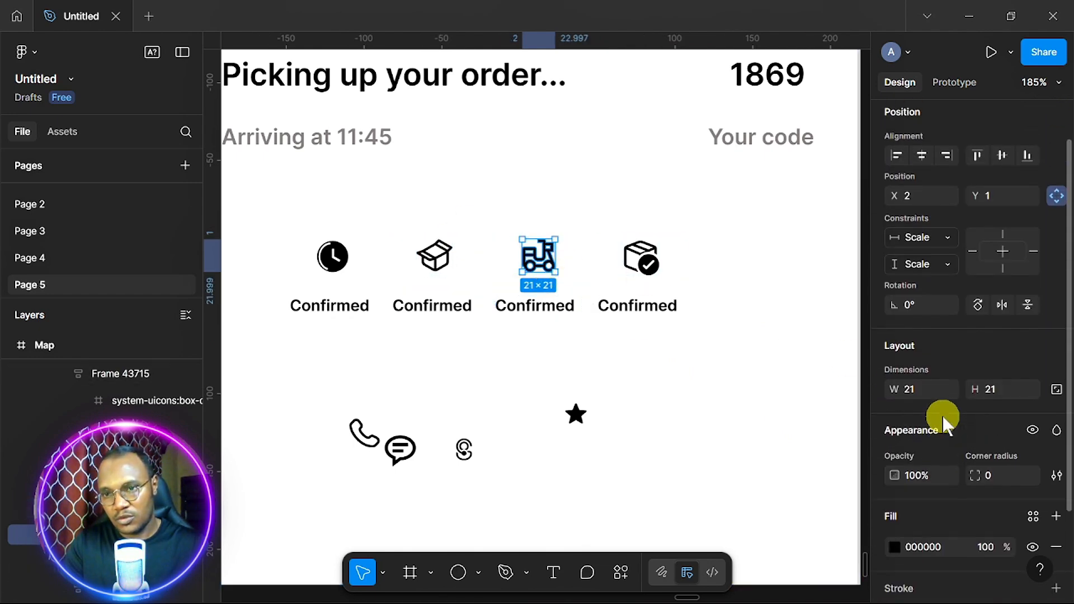
{"action": "scroll", "coordinate": [942, 415], "scroll_direction": "down", "scroll_amount": 1}
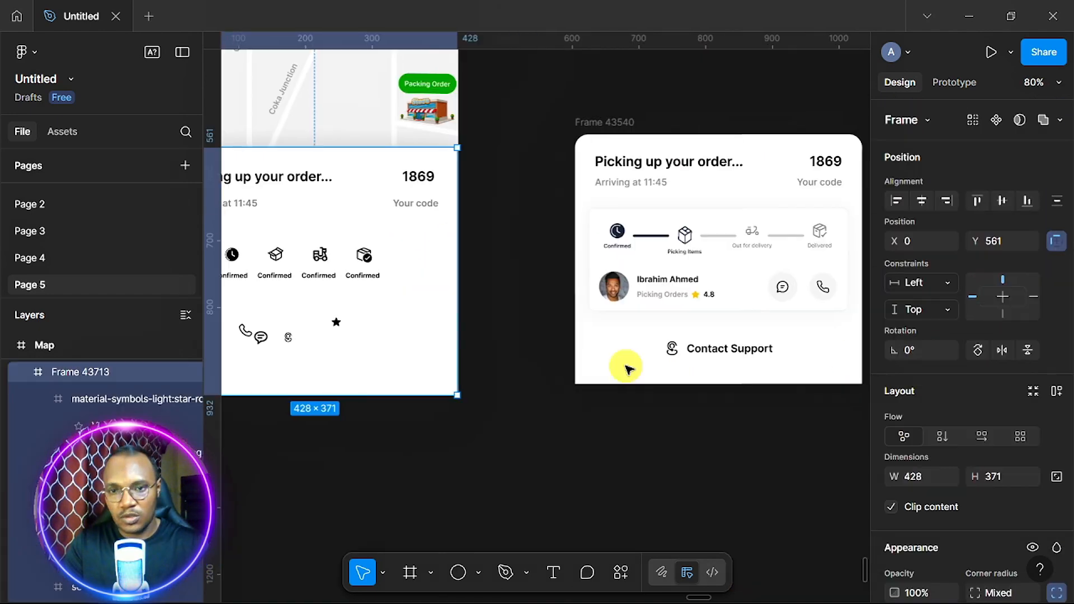
Draw a thin rectangle about 52 × 6 below the status row and set its corner radius to 12
{"action": "scroll", "coordinate": [626, 366], "scroll_direction": "left", "scroll_amount": 5}
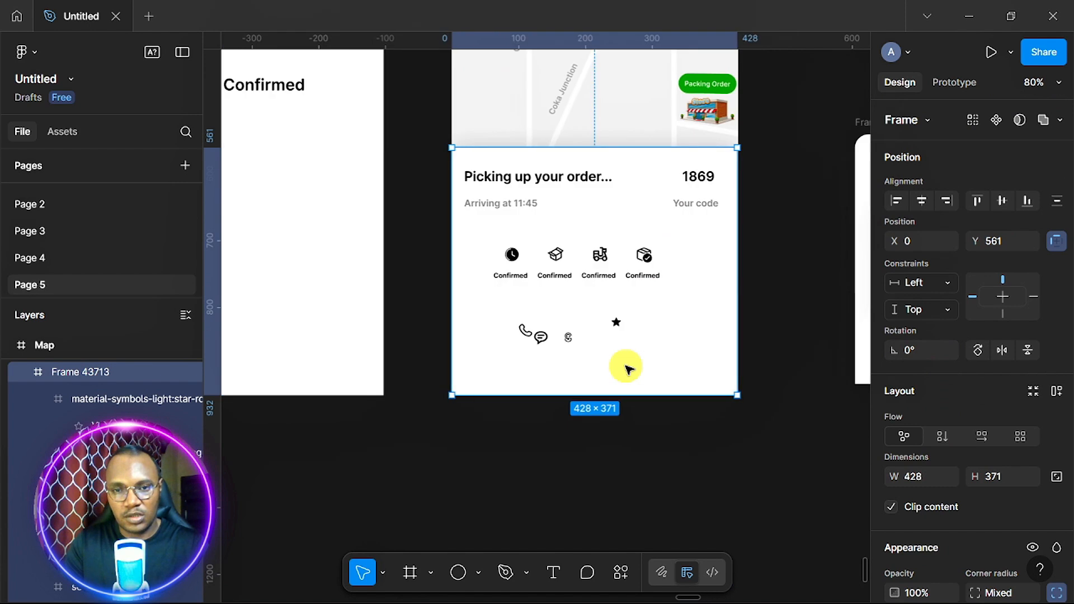
{"action": "scroll", "coordinate": [626, 366], "scroll_direction": "up", "scroll_amount": 2}
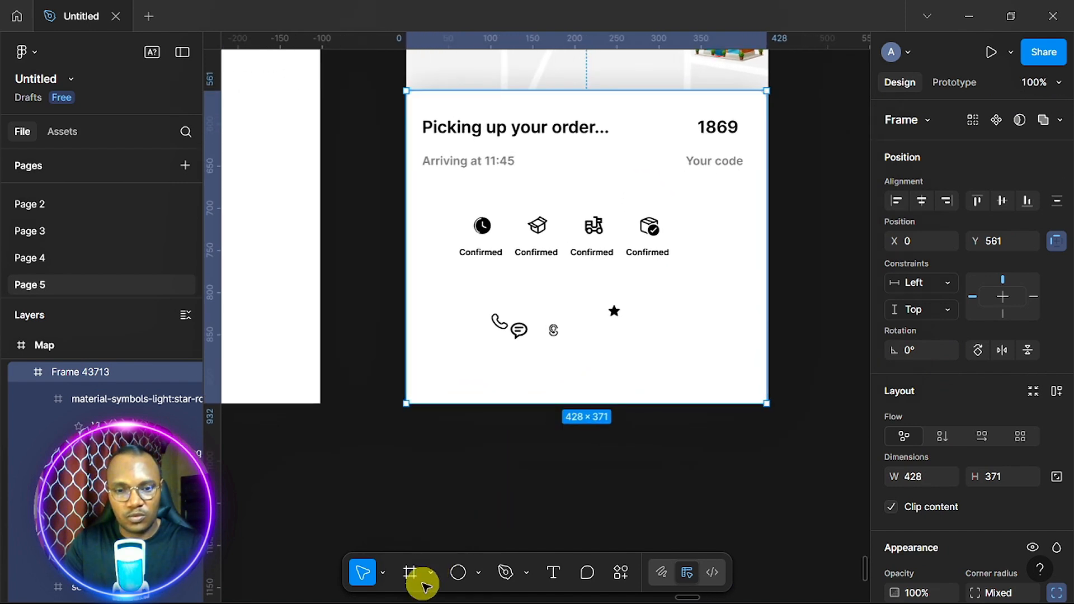
{"action": "left_click", "coordinate": [479, 572]}
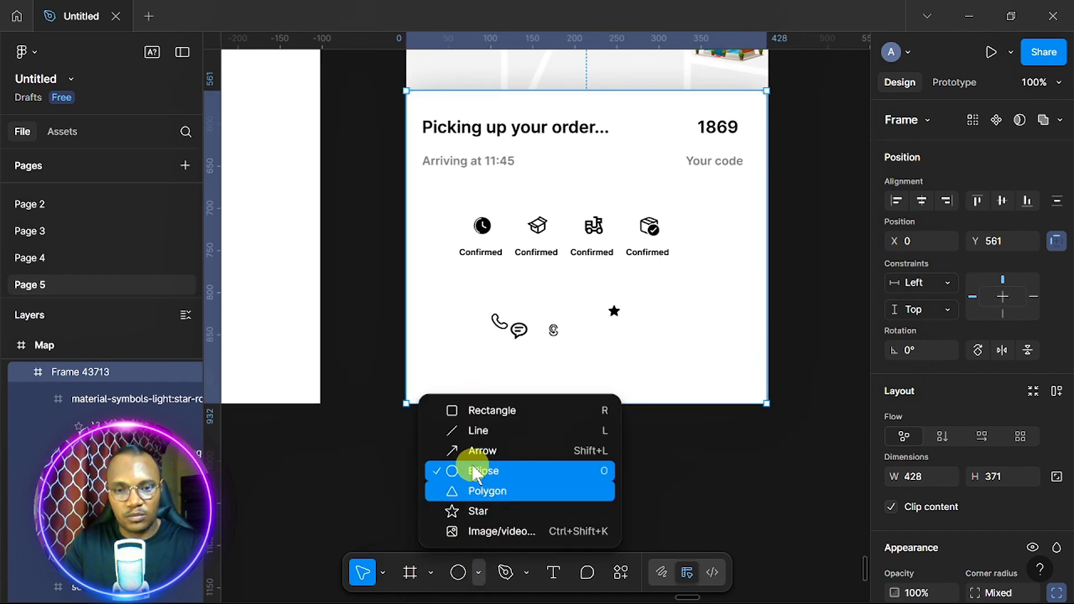
{"action": "left_click", "coordinate": [495, 414]}
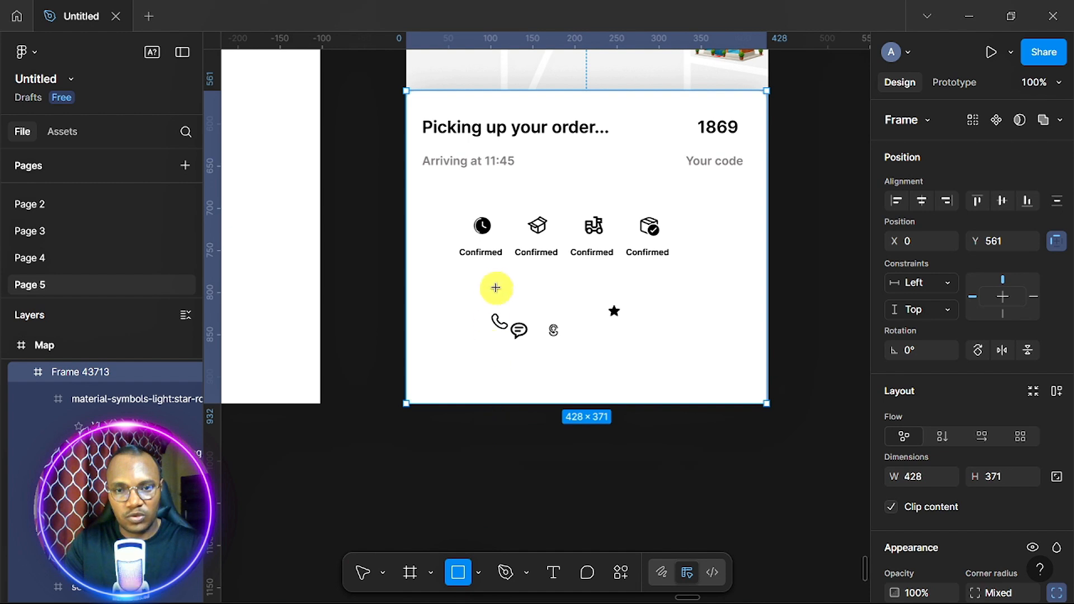
{"action": "mouse_move", "coordinate": [500, 277]}
{"action": "left_mouse_down"}
{"action": "mouse_move", "coordinate": [554, 284]}
{"action": "mouse_move", "coordinate": [546, 281]}
{"action": "left_mouse_up"}
{"action": "scroll", "coordinate": [996, 452], "scroll_direction": "down", "scroll_amount": 3}
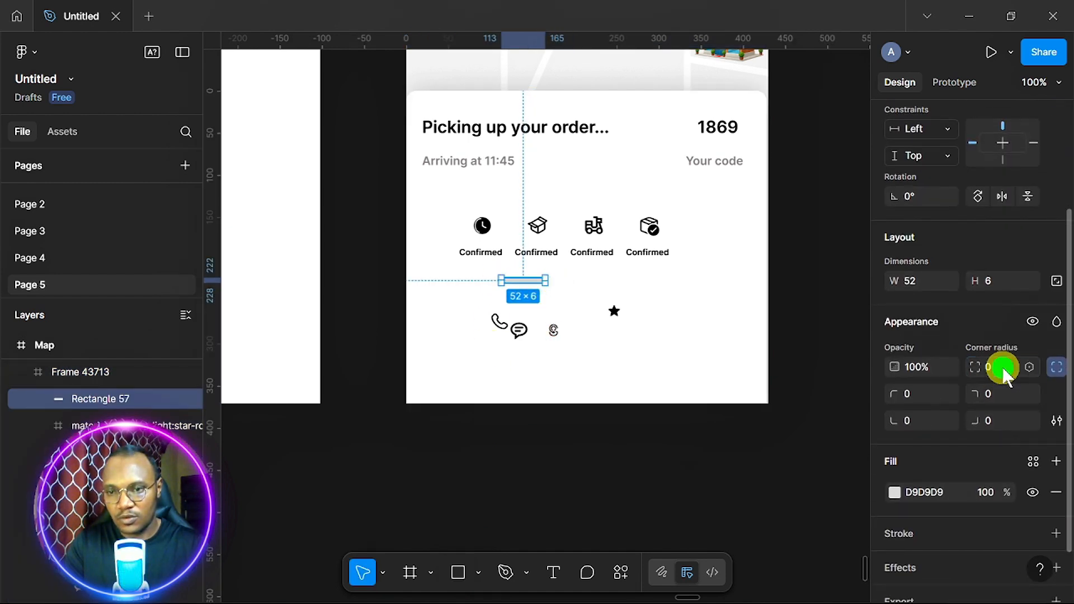
{"action": "left_click", "coordinate": [1002, 368]}
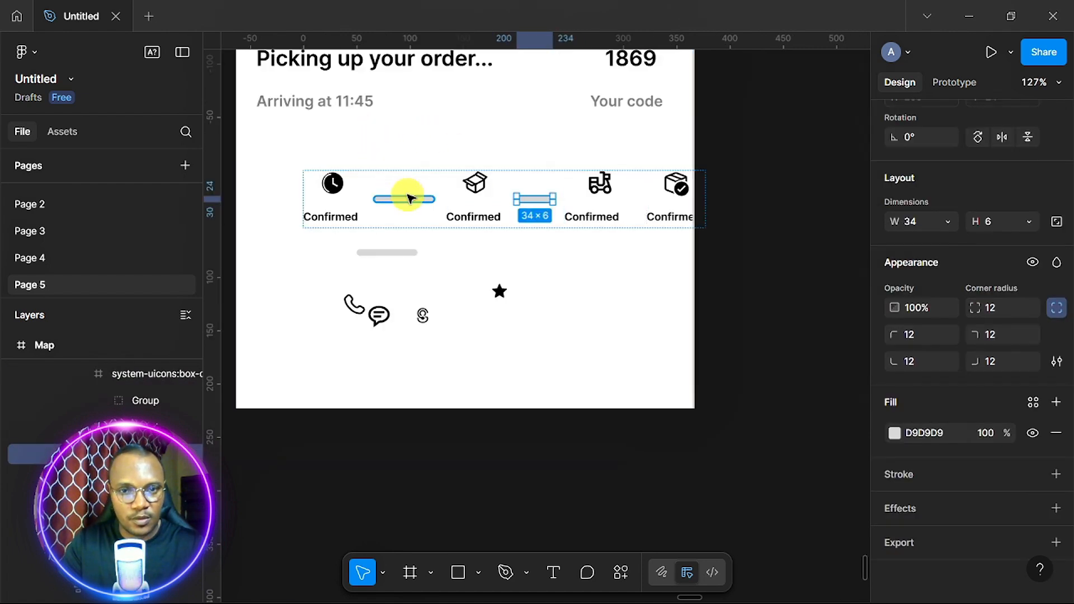
Replace the first connector with the 34 × 6 bar, place matching bars between all four status items, and remove the loose bar below
{"action": "left_click", "coordinate": [410, 199]}
{"action": "right_click", "coordinate": [408, 194]}
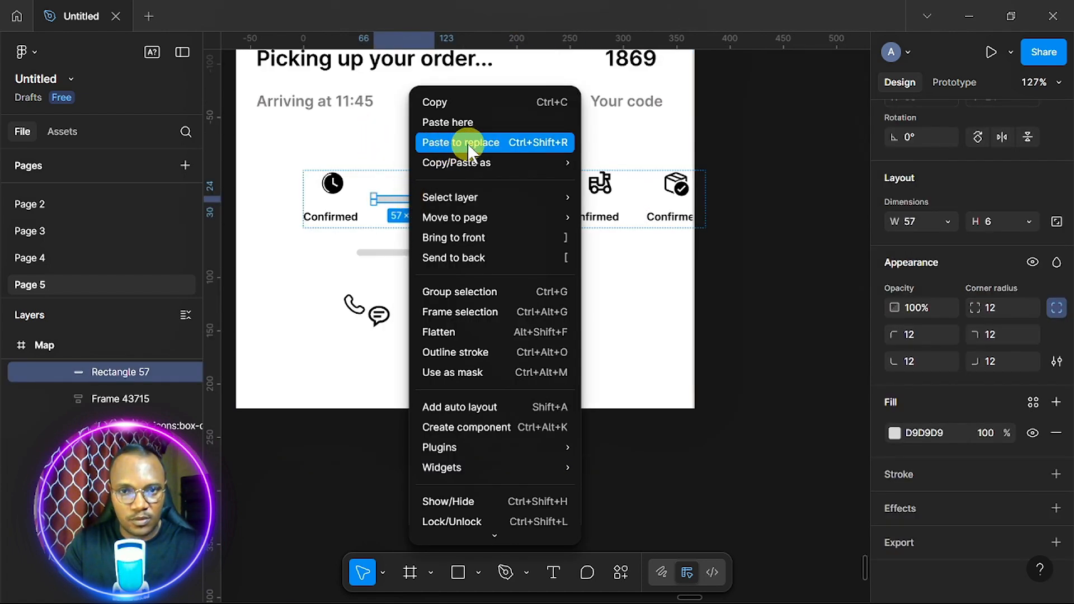
{"action": "left_click", "coordinate": [462, 140]}
{"action": "left_click_drag", "start_coordinate": [433, 198], "coordinate": [606, 202]}
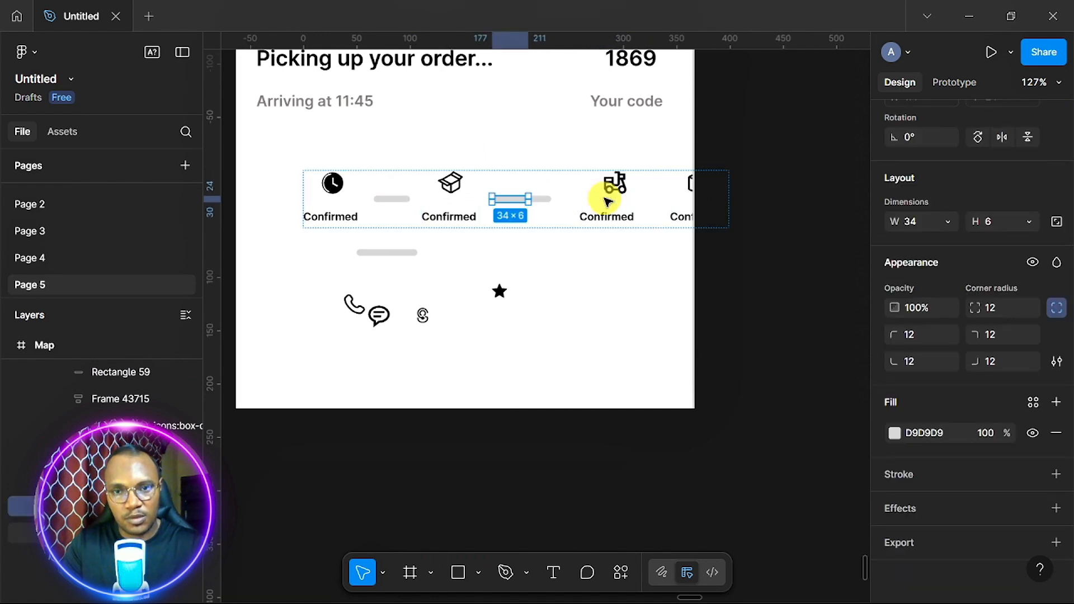
{"action": "left_click", "coordinate": [404, 253]}
{"action": "left_click_drag", "start_coordinate": [405, 254], "coordinate": [654, 180]}
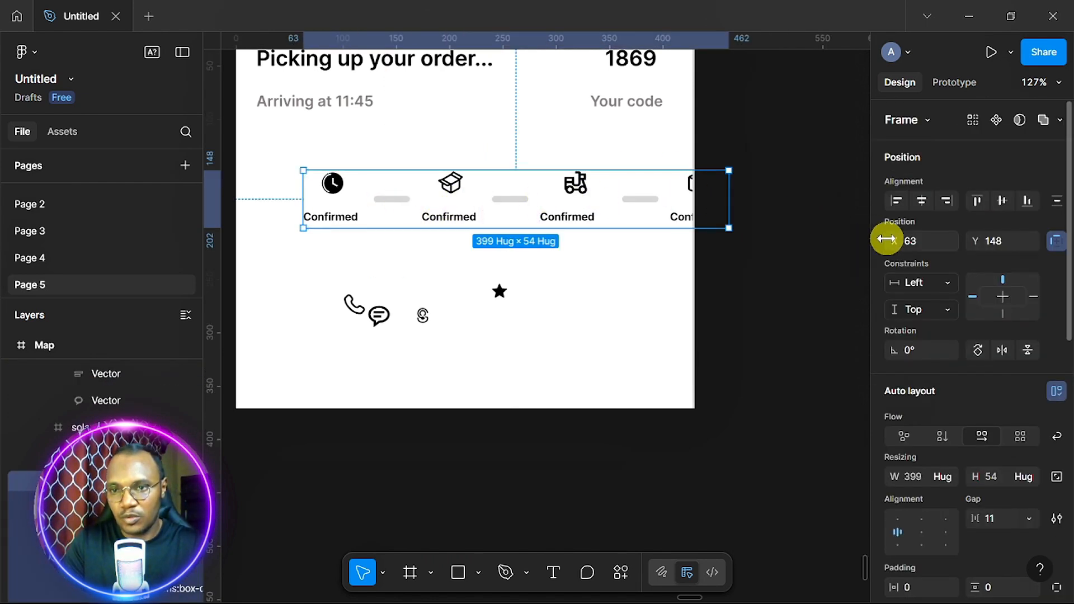
Center the status row horizontally within the order panel
{"action": "left_click", "coordinate": [922, 200]}
{"action": "scroll", "coordinate": [729, 252], "scroll_direction": "down", "scroll_amount": 3}
{"action": "scroll", "coordinate": [729, 252], "scroll_direction": "right", "scroll_amount": 6}
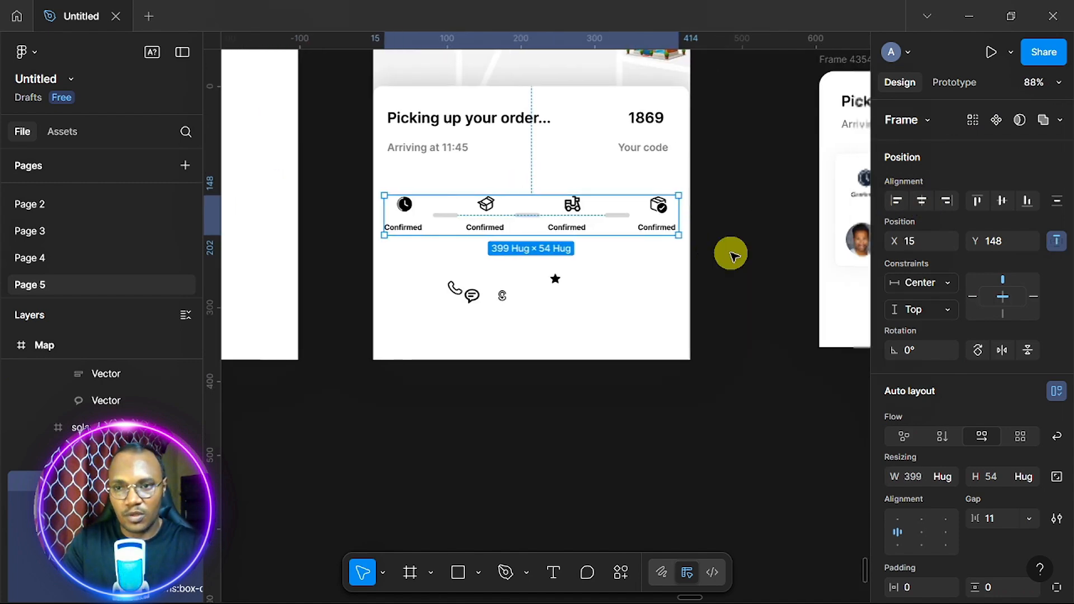
Compare the status row's connectors, icons and labels with the reference card in Frame 43540
{"action": "scroll", "coordinate": [734, 257], "scroll_direction": "down", "scroll_amount": 1}
{"action": "scroll", "coordinate": [733, 256], "scroll_direction": "left", "scroll_amount": 5}
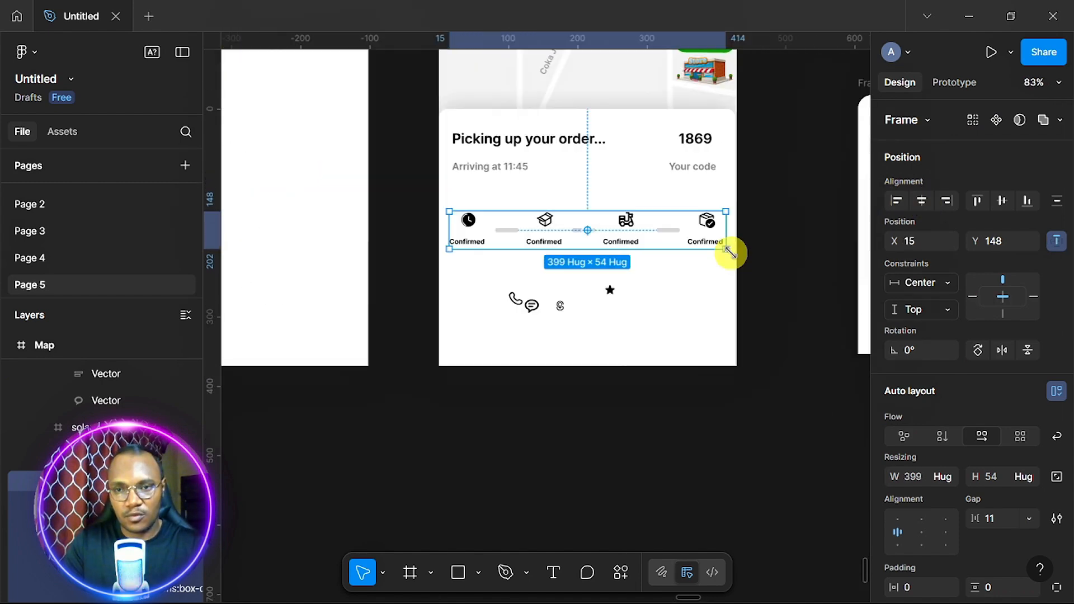
{"action": "scroll", "coordinate": [734, 257], "scroll_direction": "right", "scroll_amount": 6}
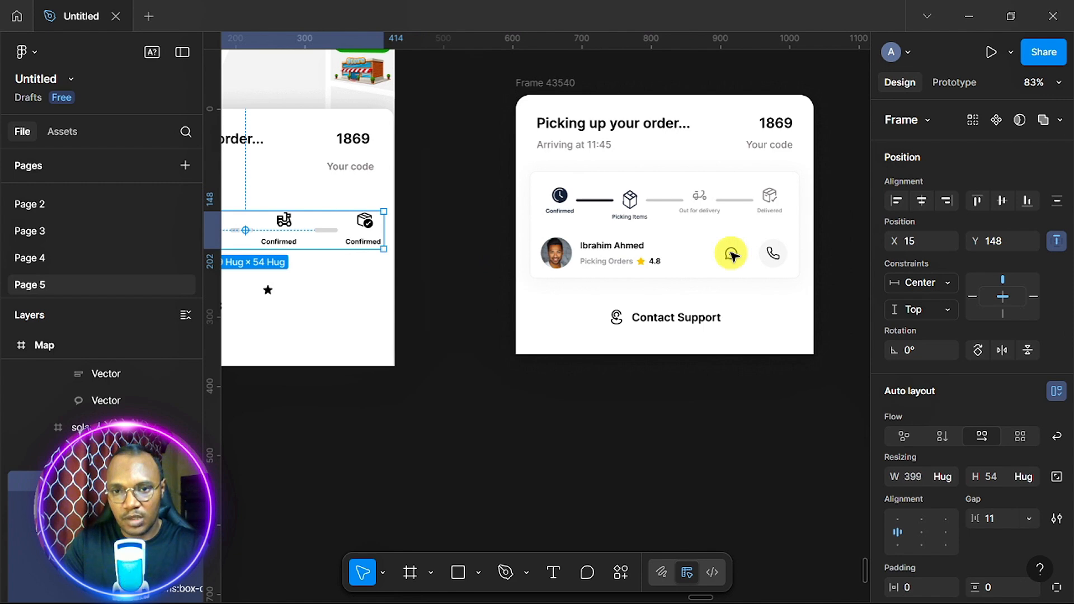
{"action": "scroll", "coordinate": [731, 254], "scroll_direction": "left", "scroll_amount": 2}
{"action": "scroll", "coordinate": [731, 254], "scroll_direction": "up", "scroll_amount": 4}
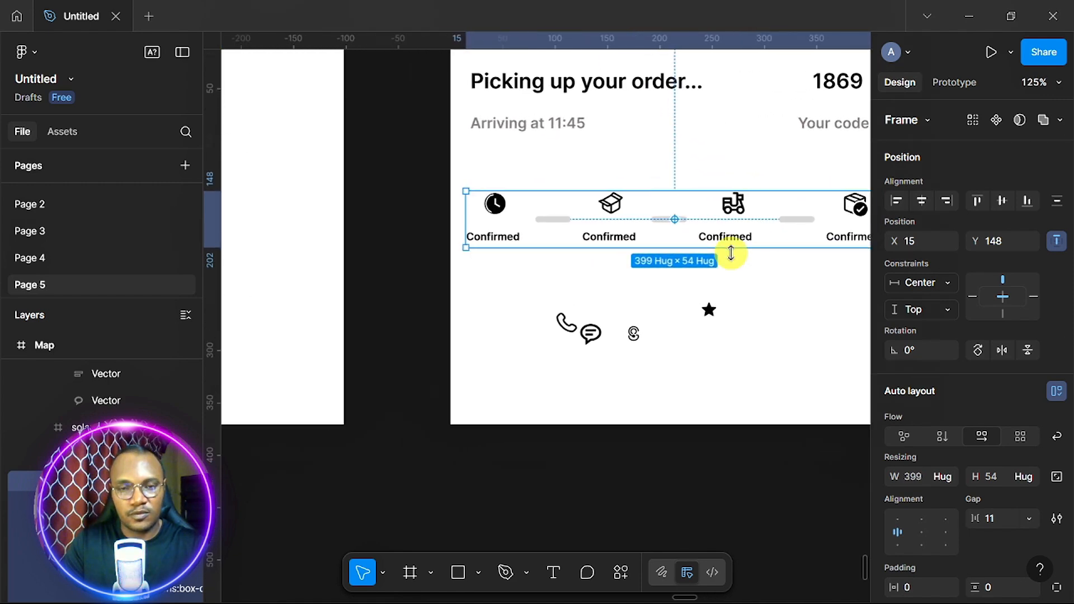
{"action": "scroll", "coordinate": [731, 253], "scroll_direction": "down", "scroll_amount": 5}
{"action": "scroll", "coordinate": [731, 252], "scroll_direction": "right", "scroll_amount": 6}
{"action": "scroll", "coordinate": [731, 251], "scroll_direction": "up", "scroll_amount": 3}
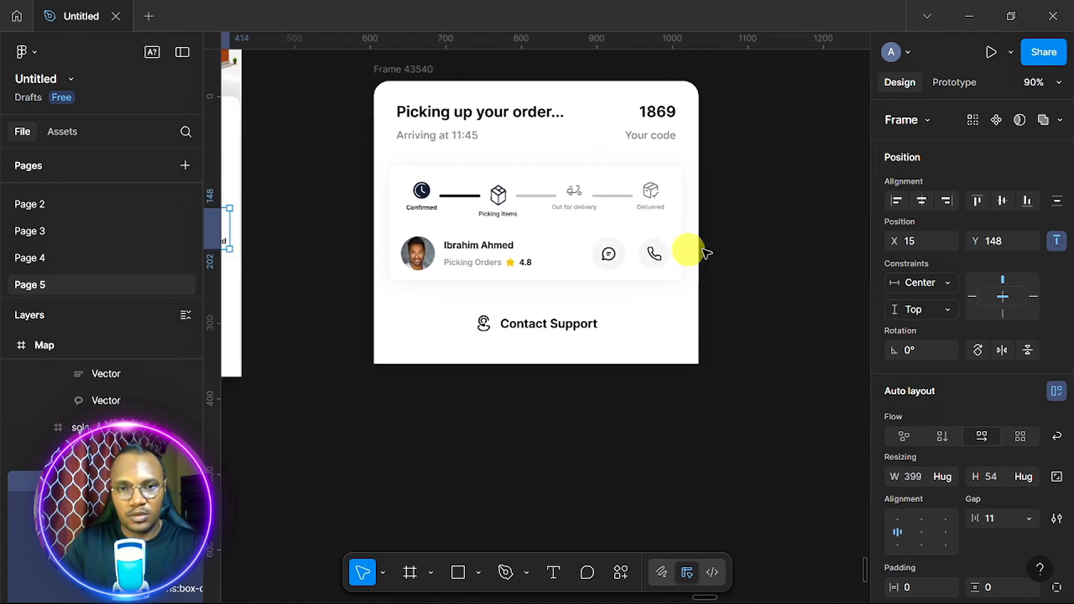
Set the font size of the first status item's Confirmed label to 8
{"action": "left_click", "coordinate": [582, 197]}
{"action": "left_click", "coordinate": [282, 192]}
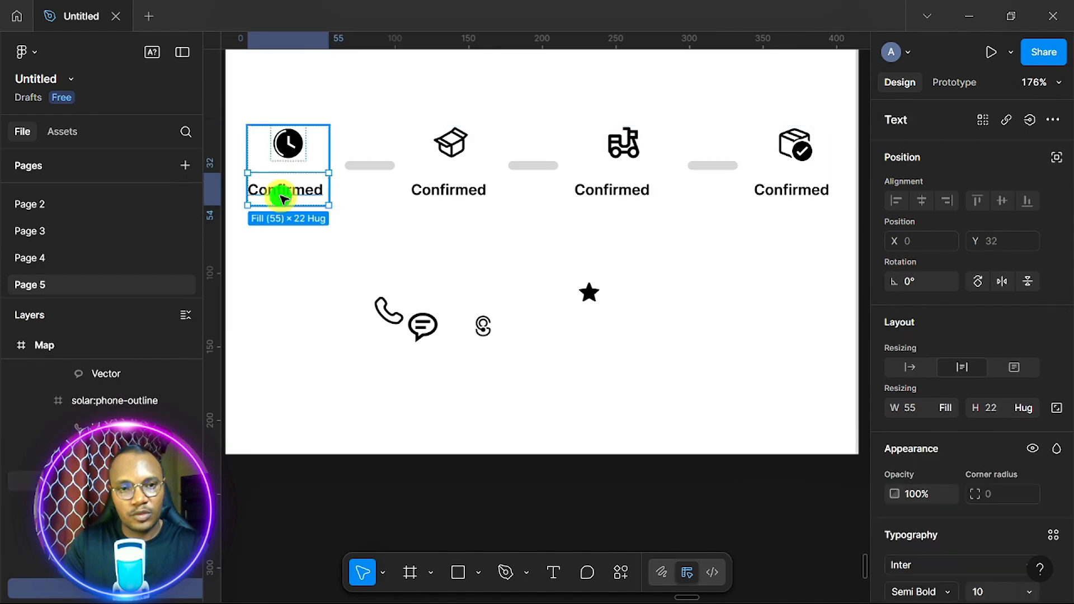
{"action": "scroll", "coordinate": [921, 391], "scroll_direction": "down", "scroll_amount": 2}
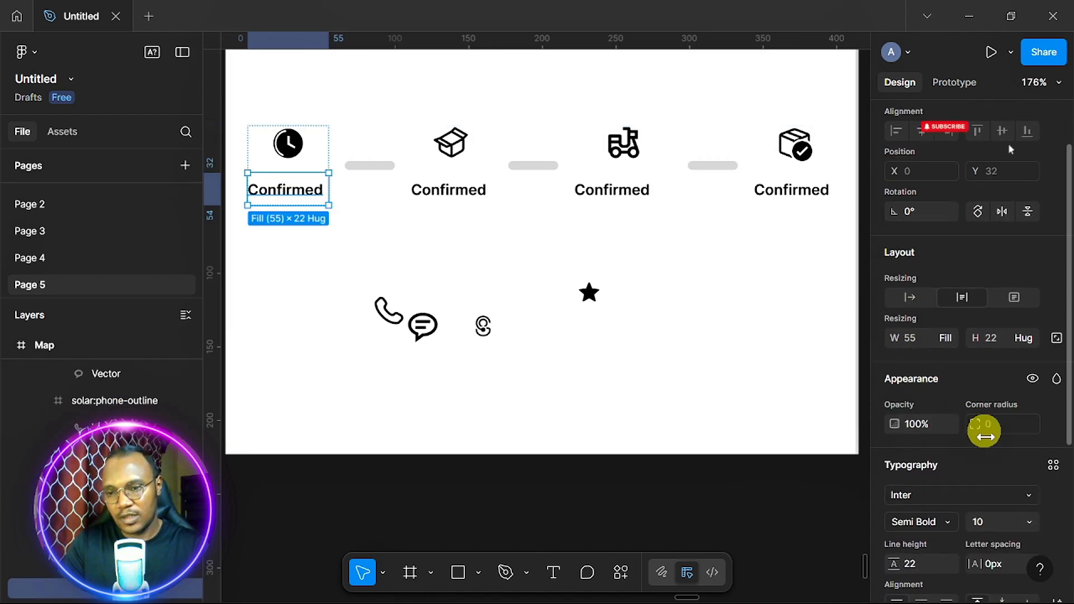
{"action": "left_click", "coordinate": [989, 522]}
{"action": "type", "text": "8"}
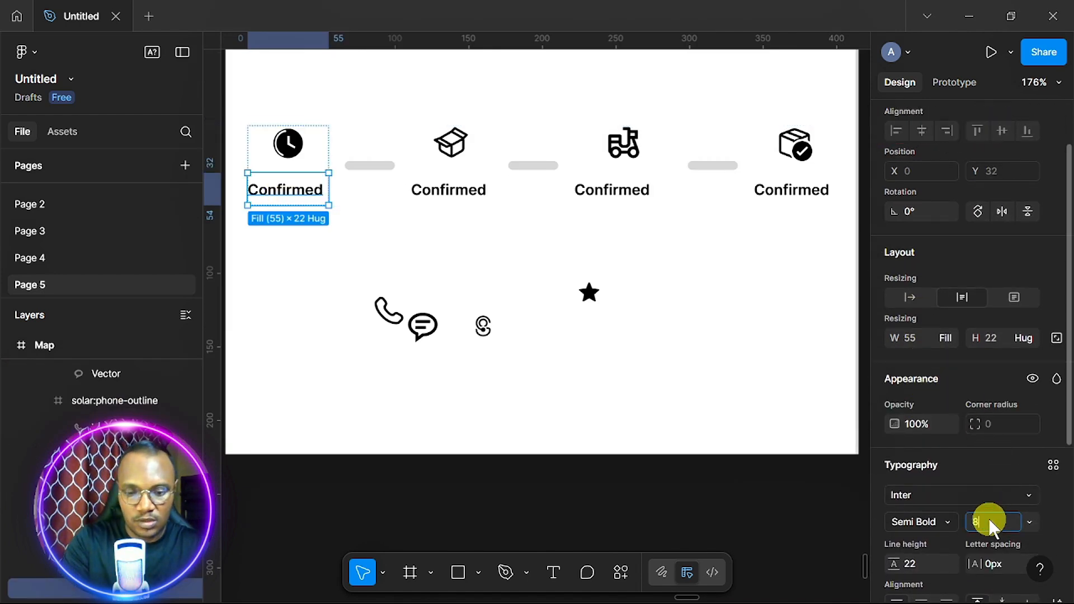
{"action": "left_click", "coordinate": [451, 187]}
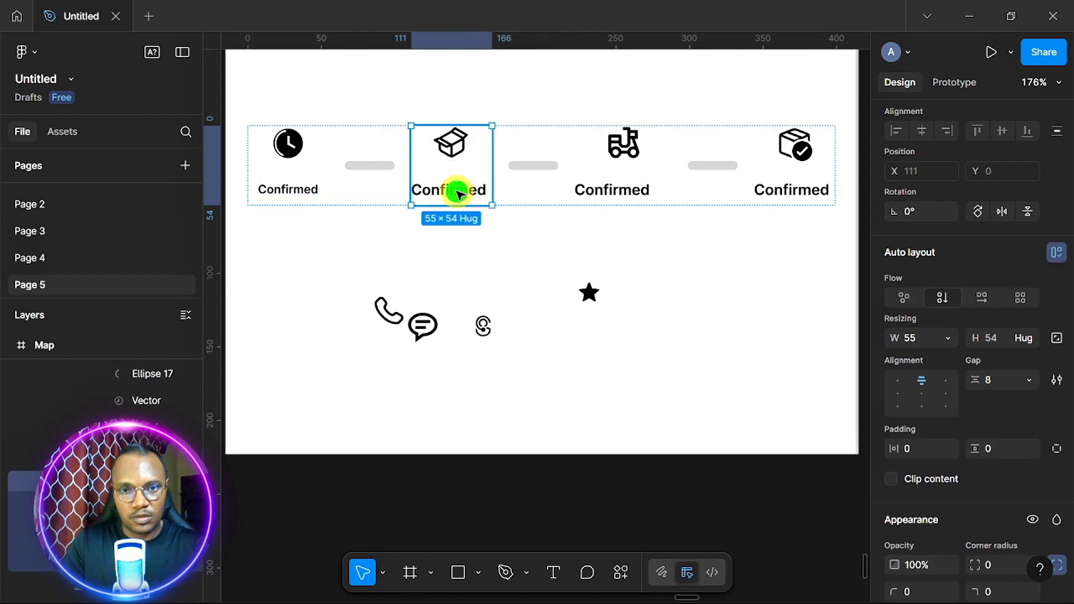
Change the second status item's label to Packing items and set its font size to 8
{"action": "double_click", "coordinate": [451, 190]}
{"action": "type", "text": "Packing it"}
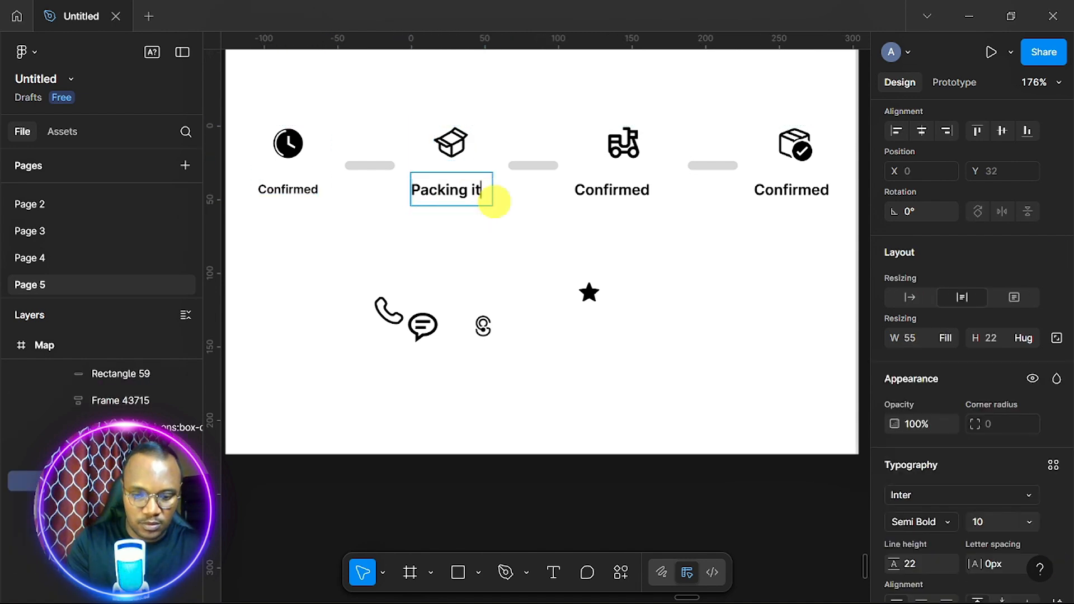
{"action": "type", "text": "ems"}
{"action": "key", "text": "Escape"}
{"action": "left_click", "coordinate": [995, 522]}
{"action": "type", "text": "8"}
{"action": "key", "text": "Return"}
Change the scooter item's label to Out for delivery and reduce its font size to match the Packing items label
{"action": "scroll", "coordinate": [628, 194], "scroll_direction": "right", "scroll_amount": 4}
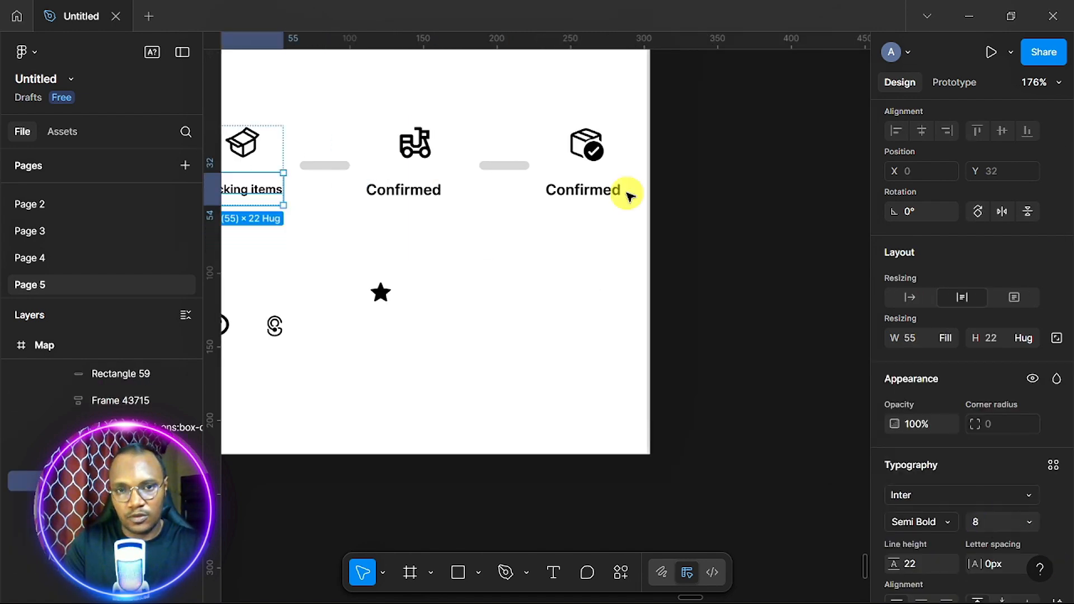
{"action": "scroll", "coordinate": [465, 196], "scroll_direction": "left", "scroll_amount": 1}
{"action": "double_click", "coordinate": [460, 192]}
{"action": "type", "text": "Out for "}
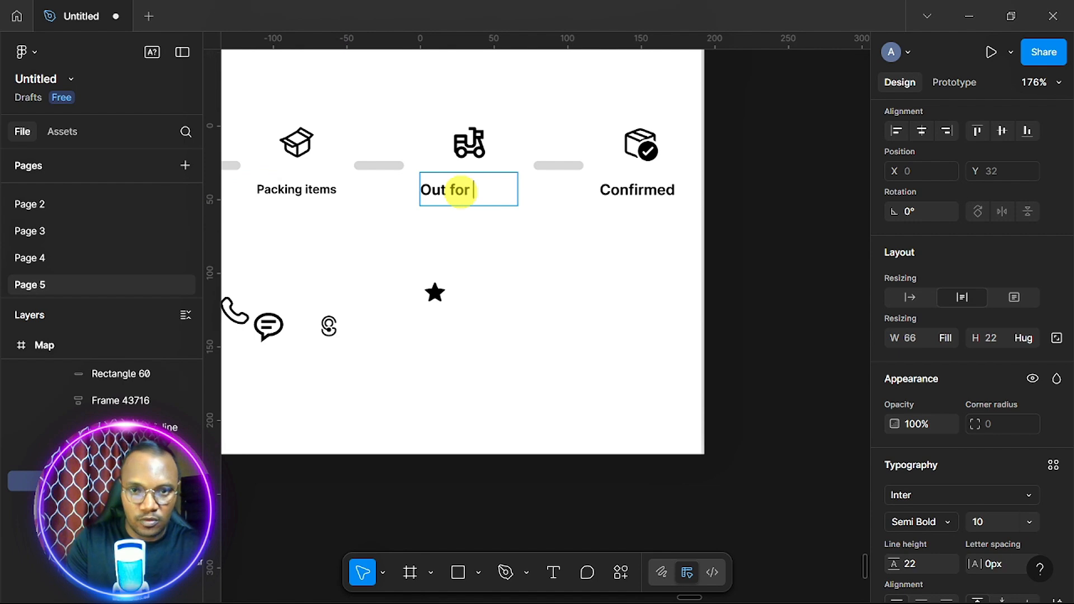
{"action": "type", "text": "delivery"}
{"action": "key", "text": "Escape"}
{"action": "left_click", "coordinate": [990, 522]}
{"action": "key", "text": "Return"}
Change the last status item's label to delivered, reduce its text to match the other labels, and select the whole status row
{"action": "scroll", "coordinate": [671, 190], "scroll_direction": "left", "scroll_amount": 1}
{"action": "double_click", "coordinate": [680, 190]}
{"action": "type", "text": "de"}
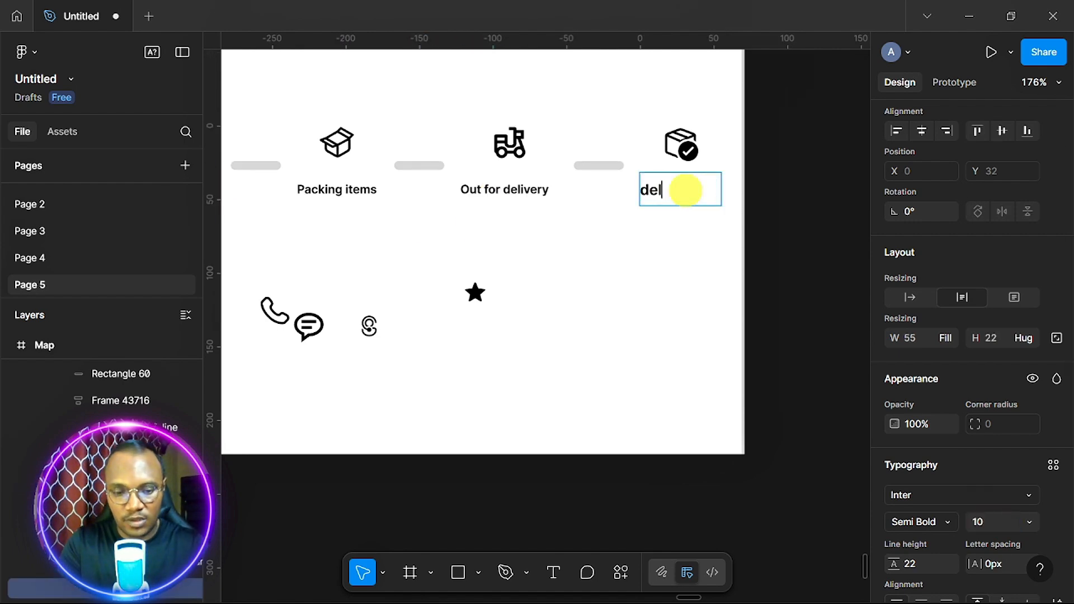
{"action": "type", "text": "l"}
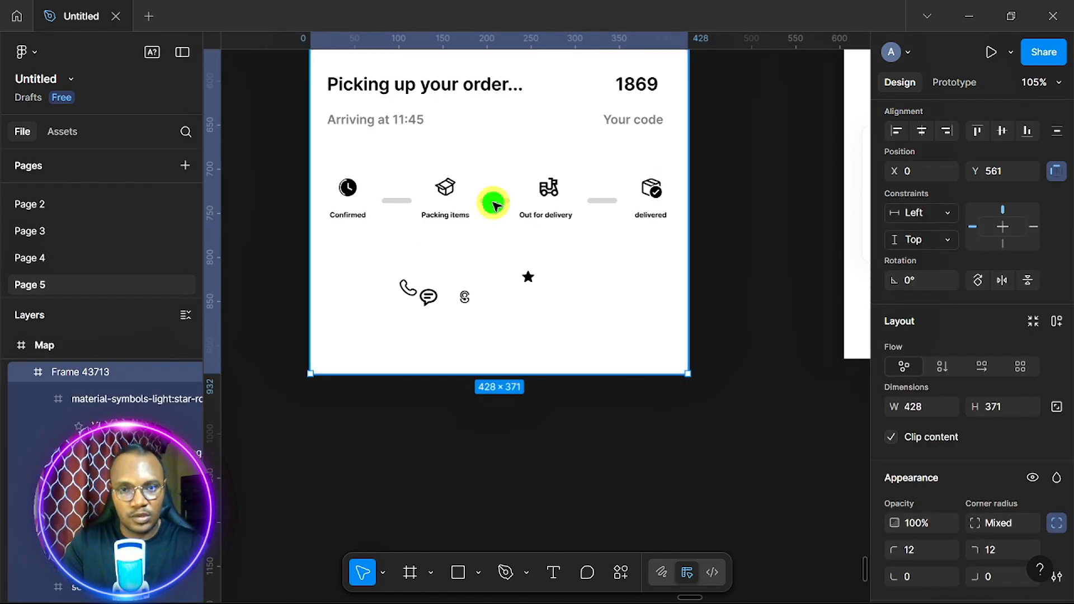
{"action": "left_click", "coordinate": [495, 206]}
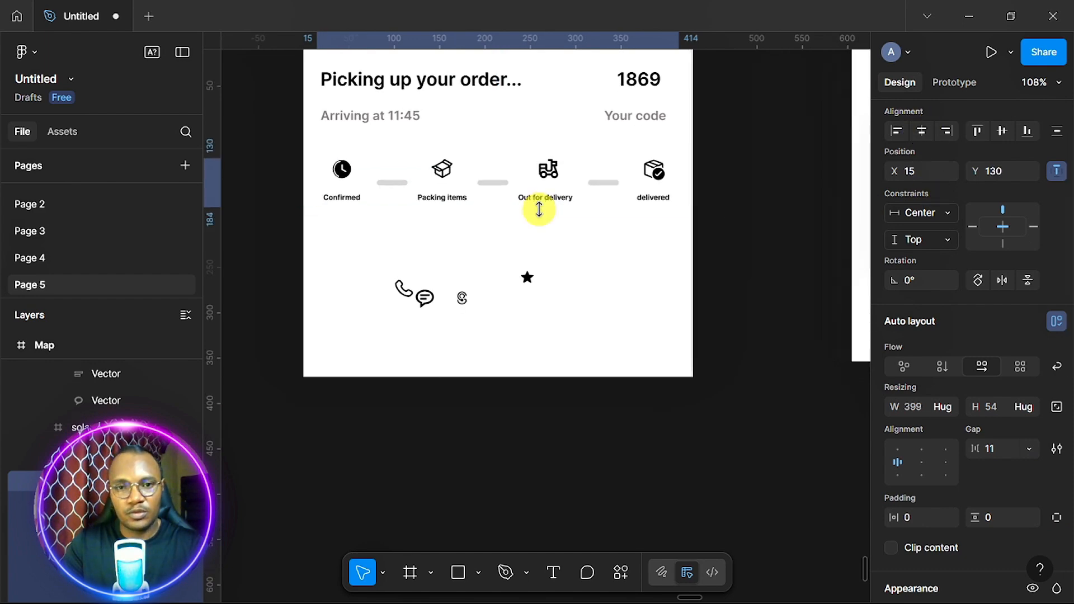
{"action": "left_click", "coordinate": [539, 209]}
Draw an ellipse about 51 × 48 in the order panel below the Confirmed status item
{"action": "scroll", "coordinate": [597, 240], "scroll_direction": "right", "scroll_amount": 5}
{"action": "scroll", "coordinate": [592, 237], "scroll_direction": "up", "scroll_amount": 3}
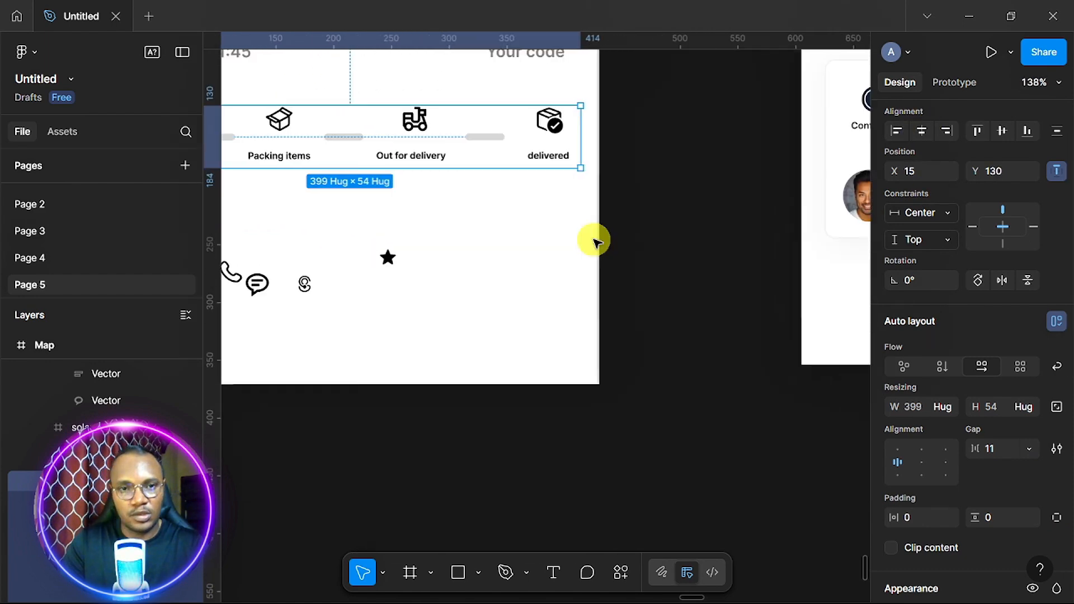
{"action": "scroll", "coordinate": [594, 241], "scroll_direction": "left", "scroll_amount": 5}
{"action": "scroll", "coordinate": [594, 241], "scroll_direction": "up", "scroll_amount": 2}
{"action": "left_click", "coordinate": [478, 572]}
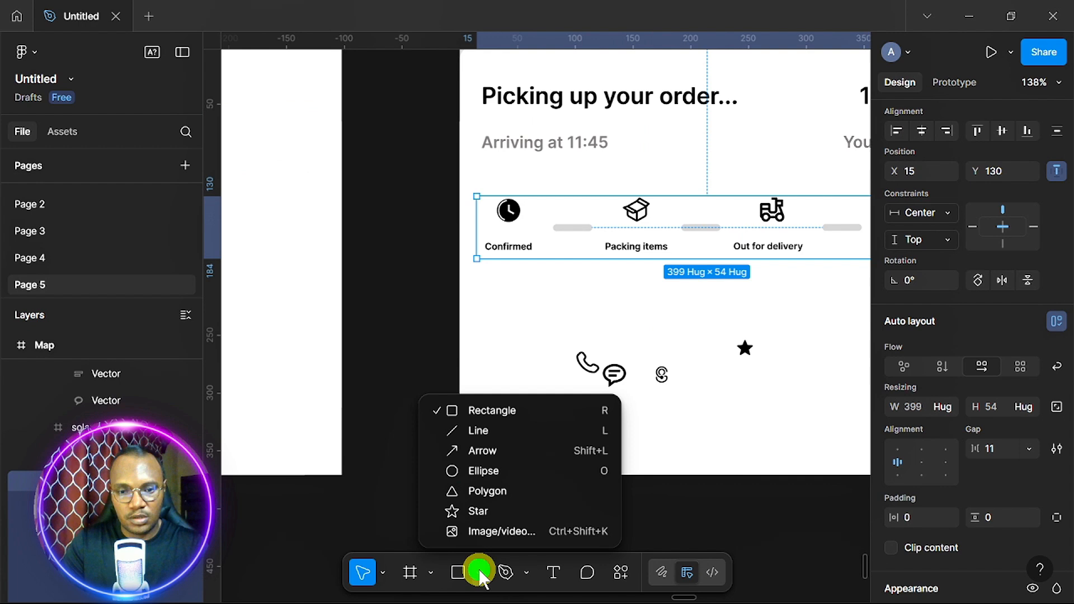
{"action": "left_click", "coordinate": [455, 471]}
{"action": "left_click_drag", "start_coordinate": [491, 299], "coordinate": [550, 354]}
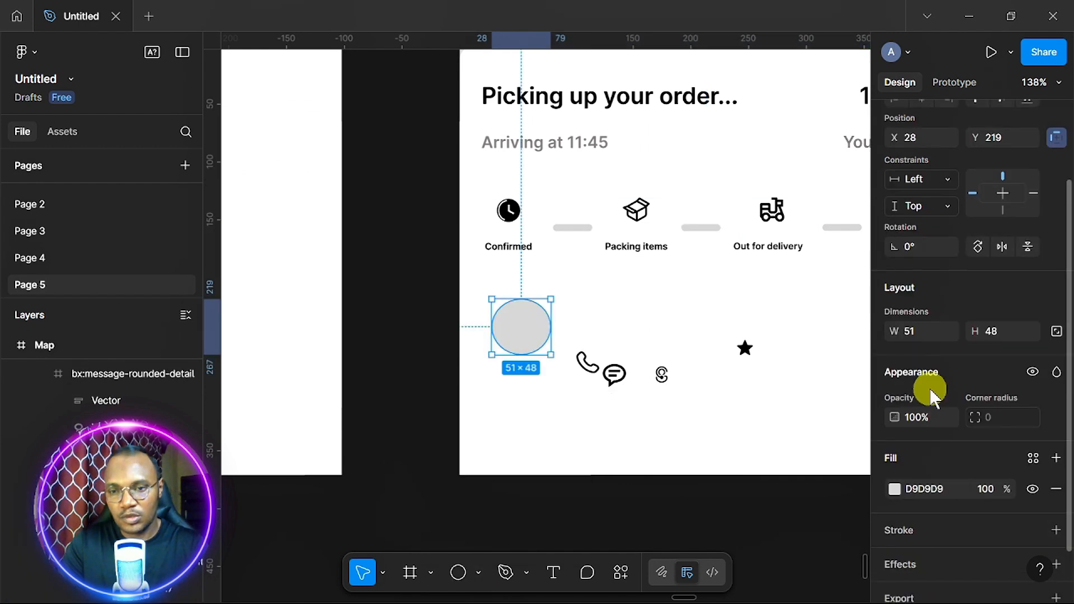
Set the new ellipse's width and height to 32
{"action": "left_click", "coordinate": [925, 334]}
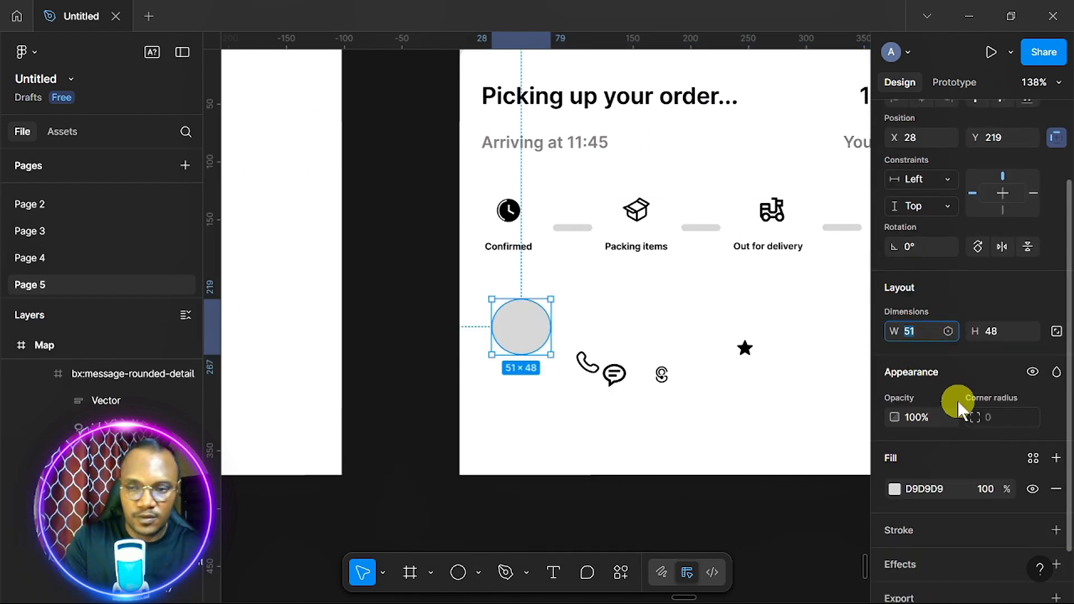
{"action": "type", "text": "32"}
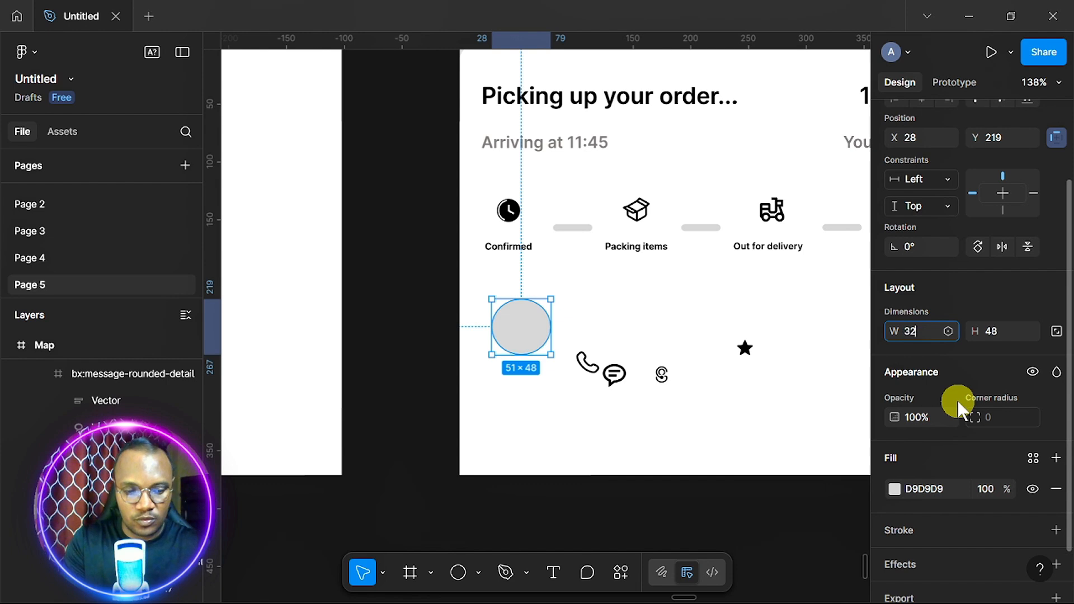
{"action": "key", "text": "Tab"}
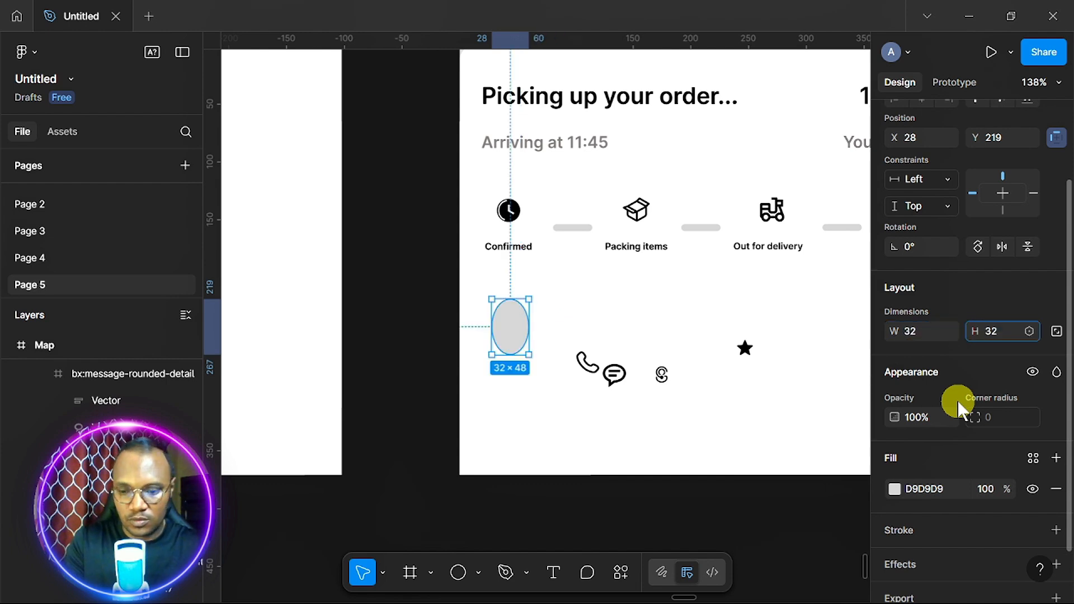
{"action": "key", "text": "Tab"}
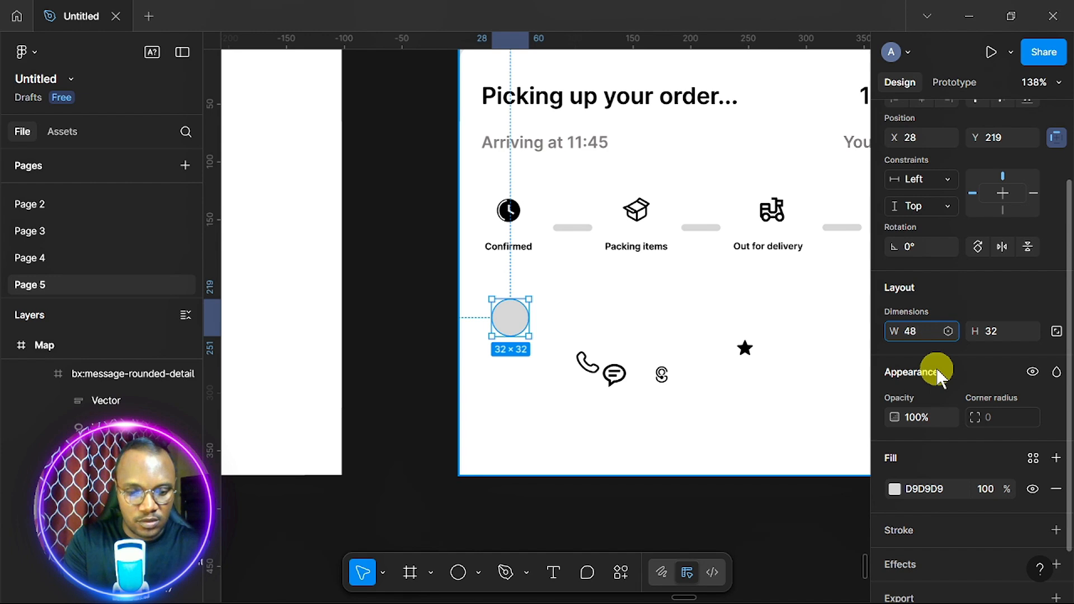
Set the ellipse's width and height to 48 to make the avatar circle
{"action": "key", "text": "Tab"}
{"action": "type", "text": "48"}
{"action": "key", "text": "Return"}
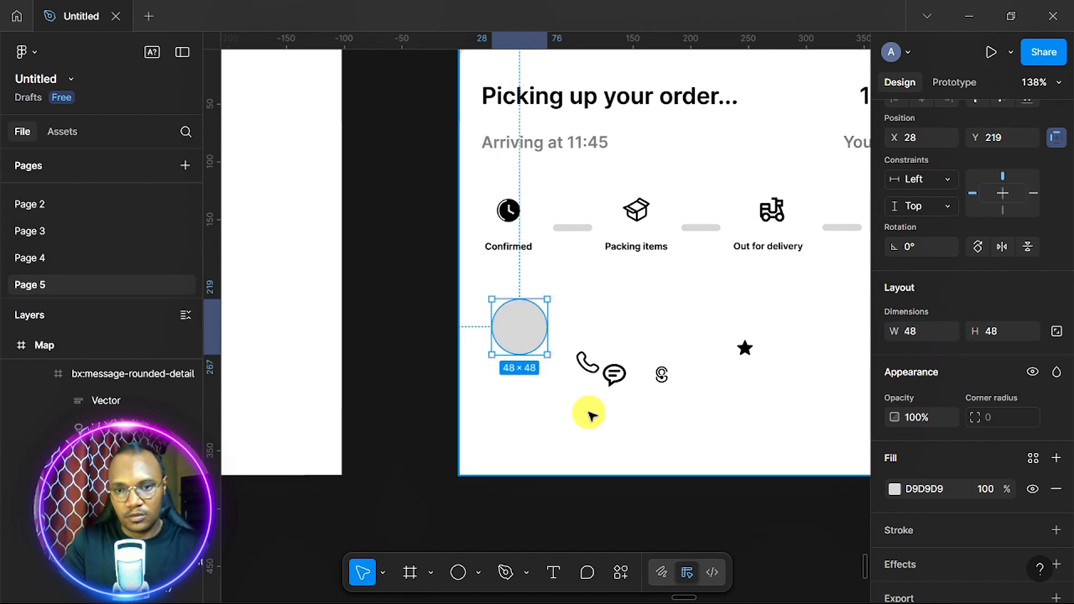
Add the courier's name beside the avatar circle with a grey Picking orders line beneath it
{"action": "scroll", "coordinate": [588, 412], "scroll_direction": "right", "scroll_amount": 5}
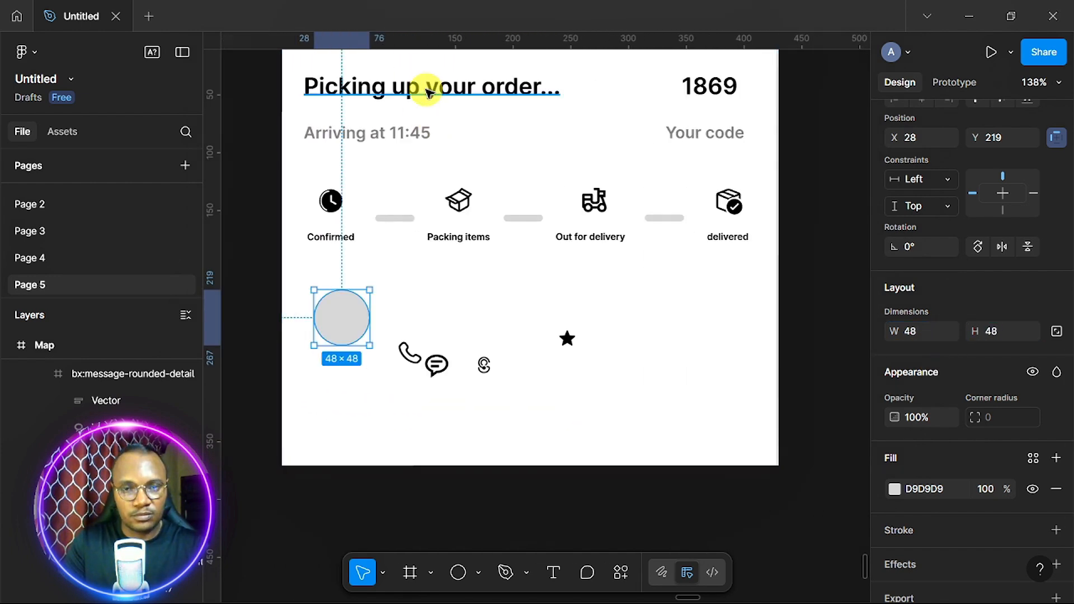
{"action": "key", "text": "ctrl+v"}
{"action": "left_click_drag", "start_coordinate": [485, 293], "coordinate": [456, 320]}
{"action": "key", "text": "Return"}
{"action": "type", "text": "Picking "}
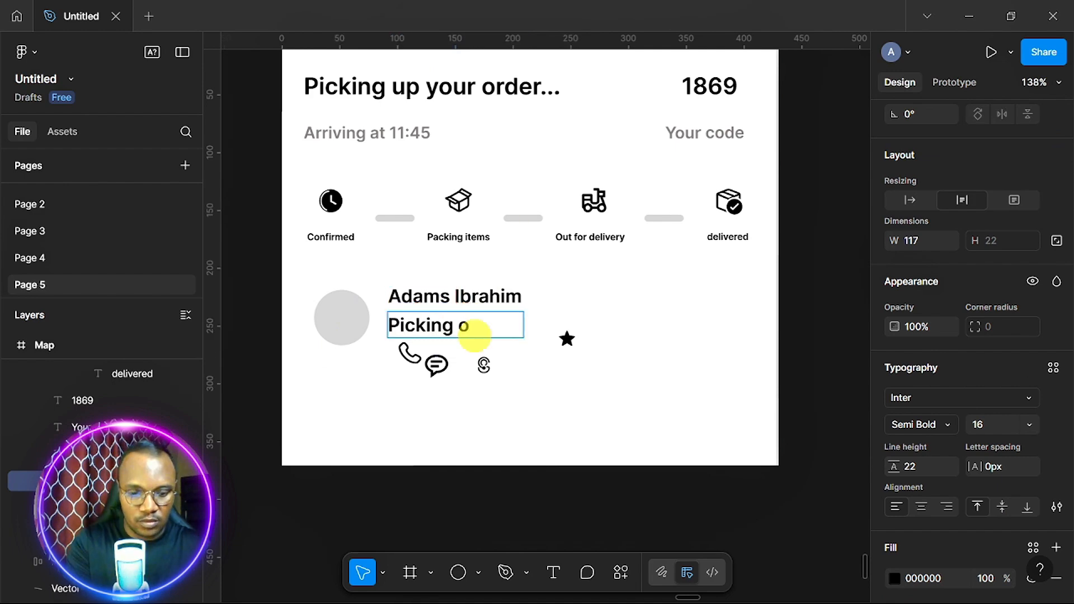
{"action": "type", "text": "order"}
Change the spare copy of the name text to 4.8 at font size 14, and place it with the star icon beside Picking orders
{"action": "scroll", "coordinate": [709, 395], "scroll_direction": "right", "scroll_amount": 2}
{"action": "scroll", "coordinate": [532, 386], "scroll_direction": "left", "scroll_amount": 2}
{"action": "scroll", "coordinate": [532, 386], "scroll_direction": "down", "scroll_amount": 1}
{"action": "double_click", "coordinate": [617, 277]}
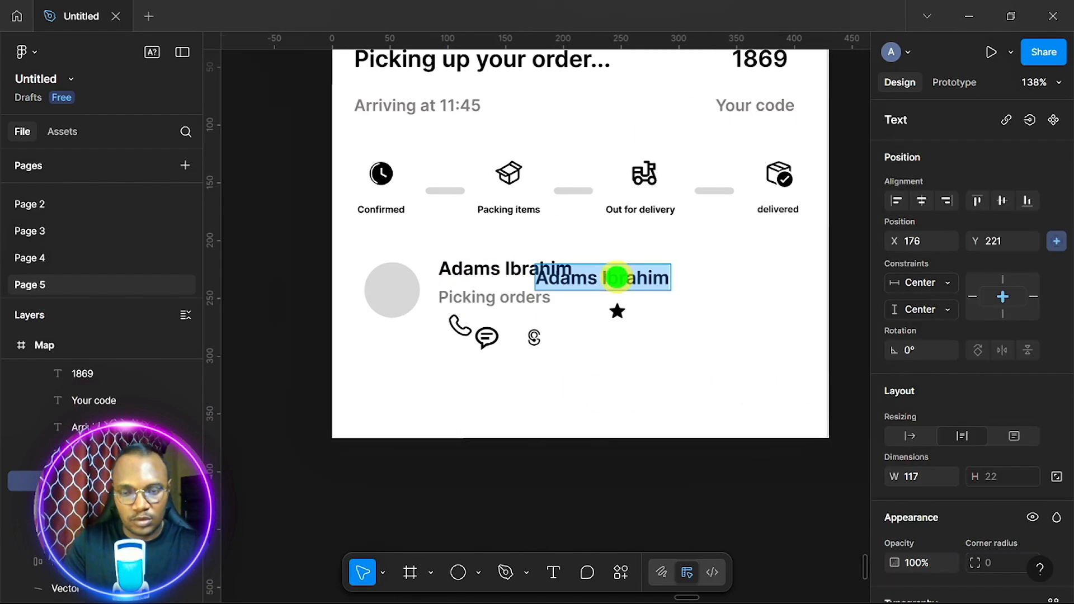
{"action": "type", "text": "4.8"}
{"action": "scroll", "coordinate": [959, 531], "scroll_direction": "down", "scroll_amount": 5}
{"action": "left_click", "coordinate": [1007, 403]}
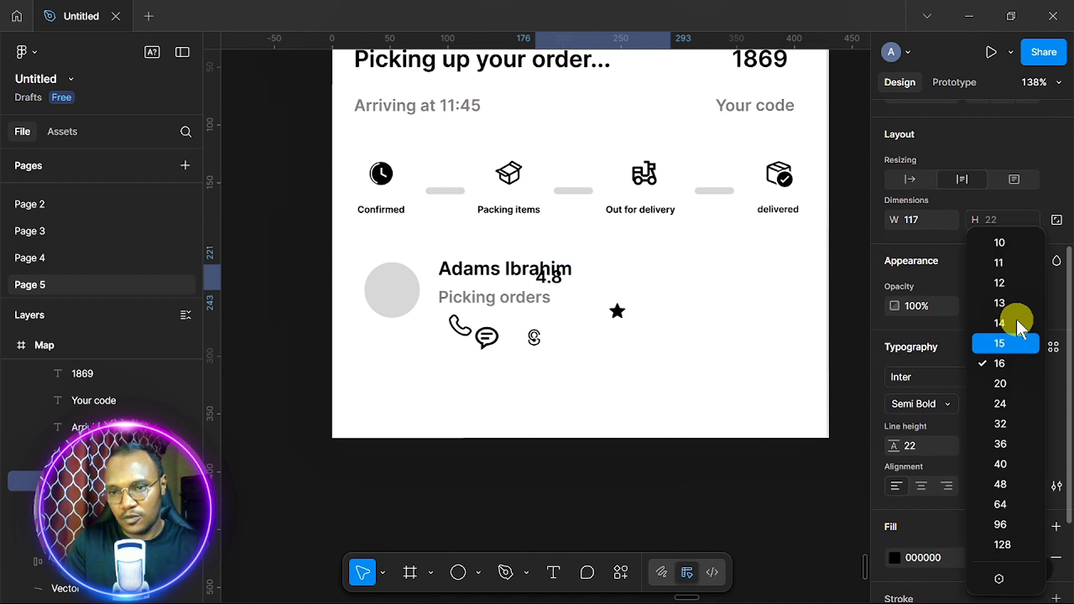
{"action": "left_click", "coordinate": [1007, 323]}
{"action": "left_click_drag", "start_coordinate": [670, 278], "coordinate": [641, 300]}
{"action": "left_click_drag", "start_coordinate": [618, 305], "coordinate": [595, 299]}
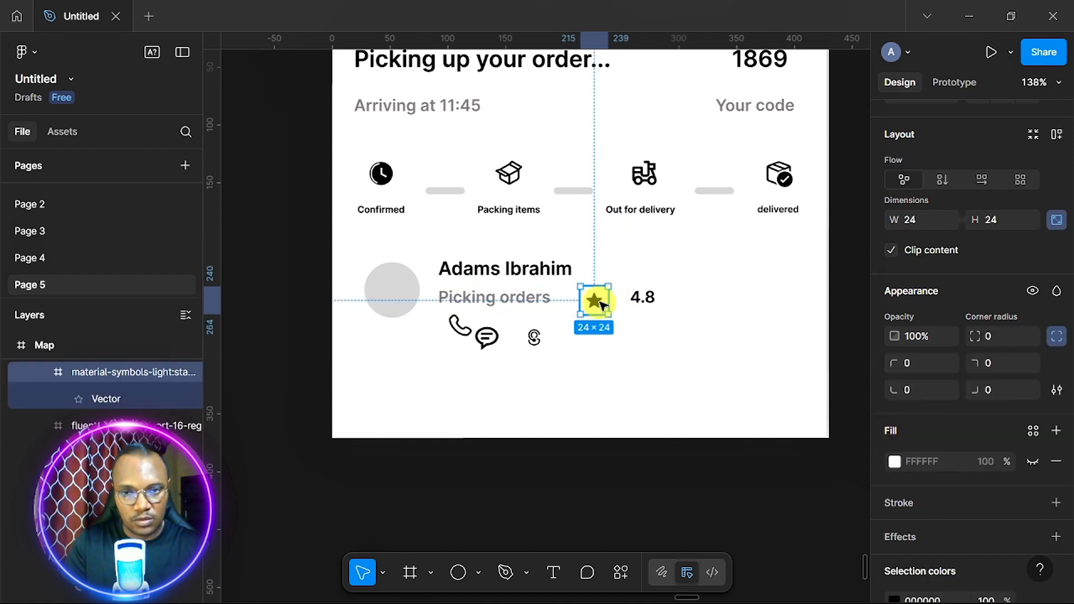
Combine the star icon and the 4.8 text in a horizontal auto layout with a gap of 0
{"action": "left_click", "coordinate": [644, 298], "text": "shift"}
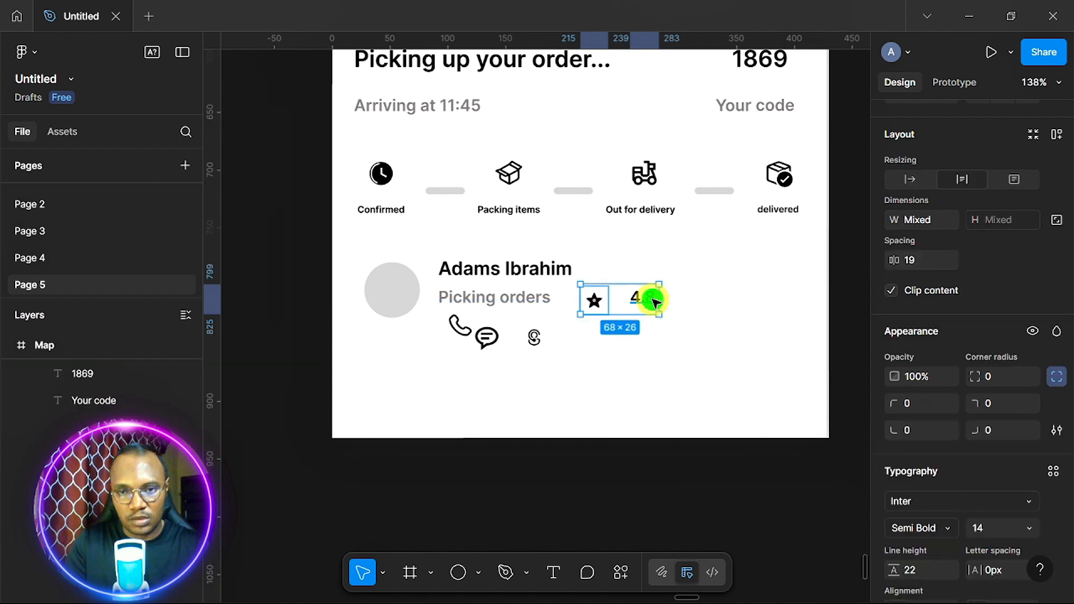
{"action": "key", "text": "shift+a"}
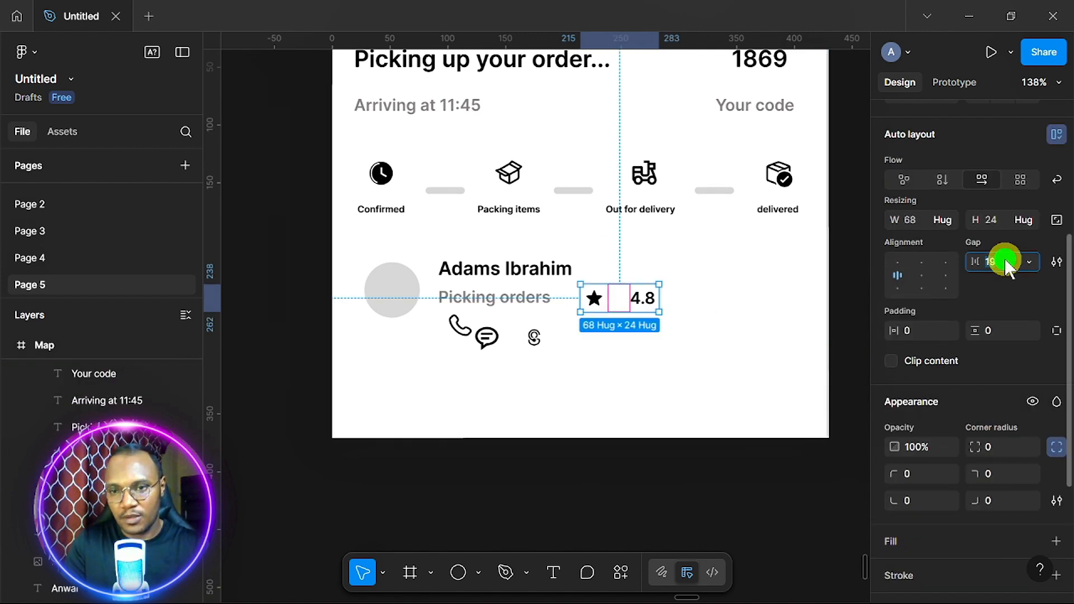
{"action": "type", "text": "0"}
{"action": "key", "text": "Return"}
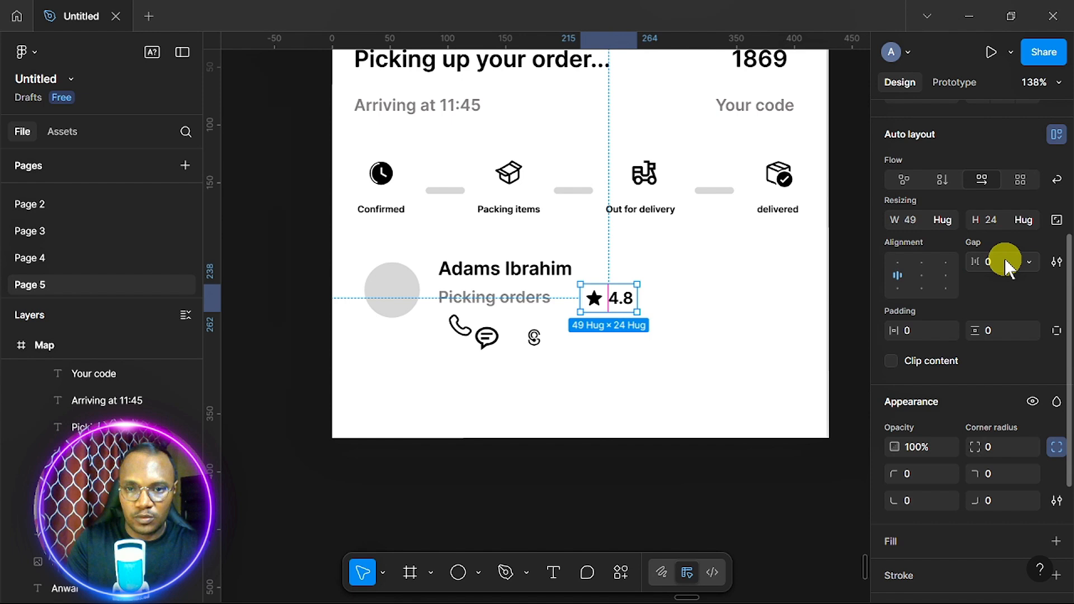
Change the star icon's color to FFBB00
{"action": "left_click", "coordinate": [599, 299]}
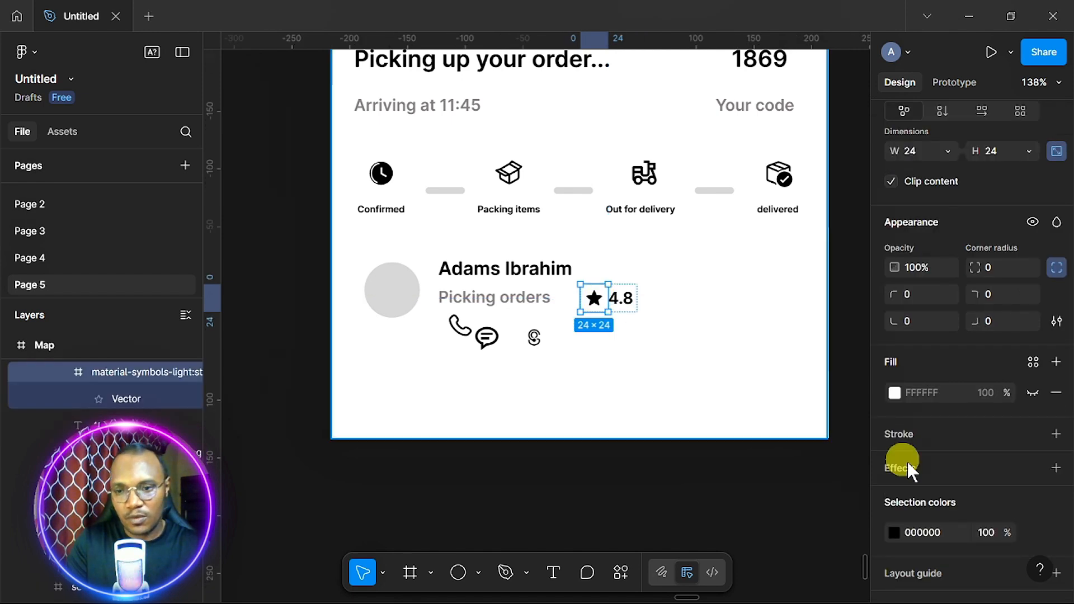
{"action": "left_click", "coordinate": [893, 532]}
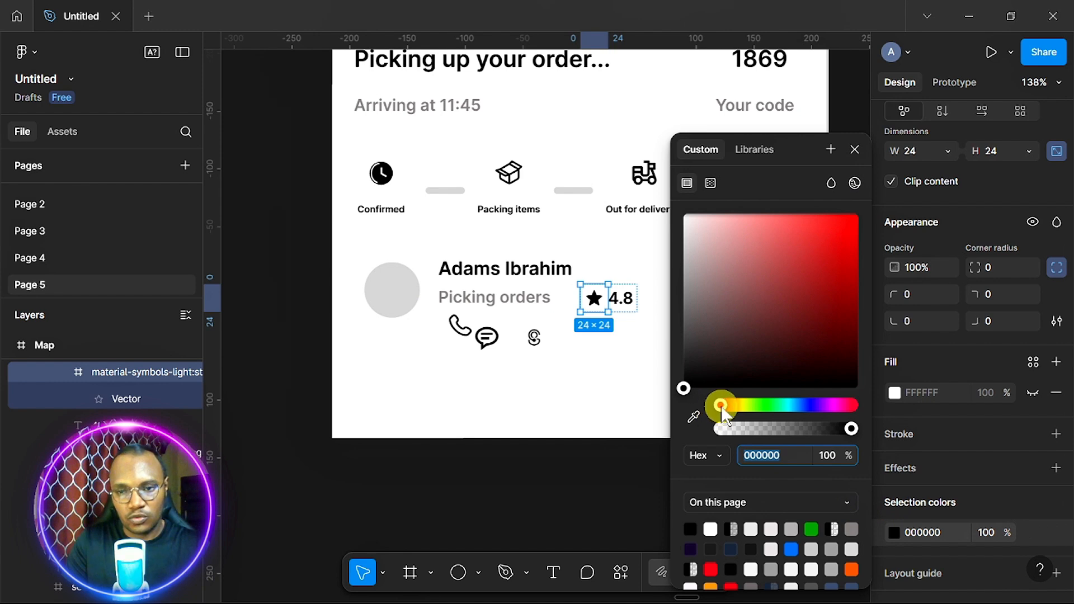
{"action": "type", "text": "FFBB00"}
{"action": "key", "text": "Return"}
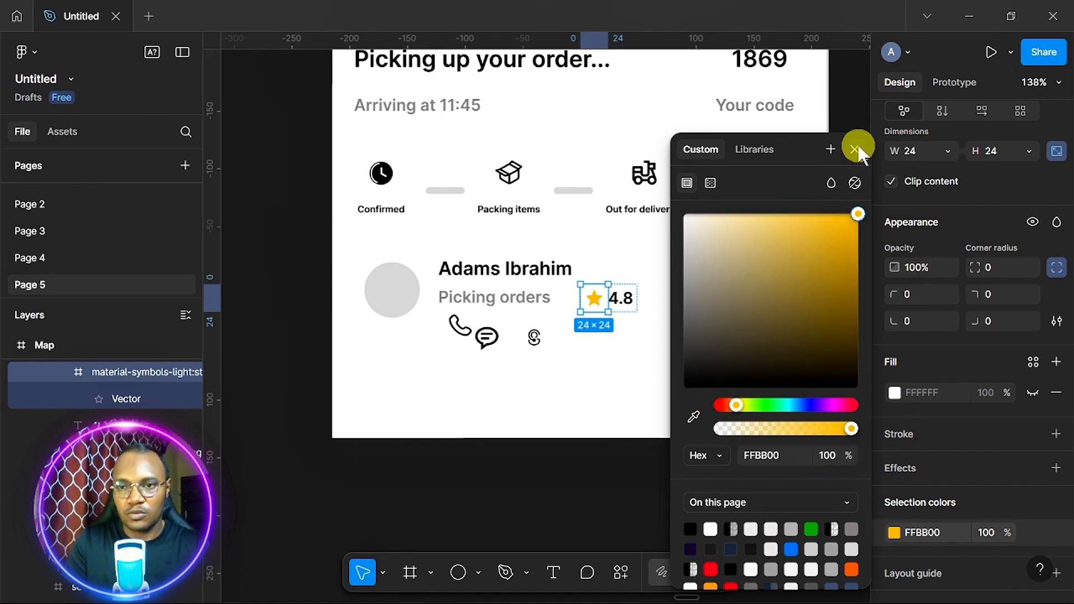
{"action": "left_click", "coordinate": [858, 148]}
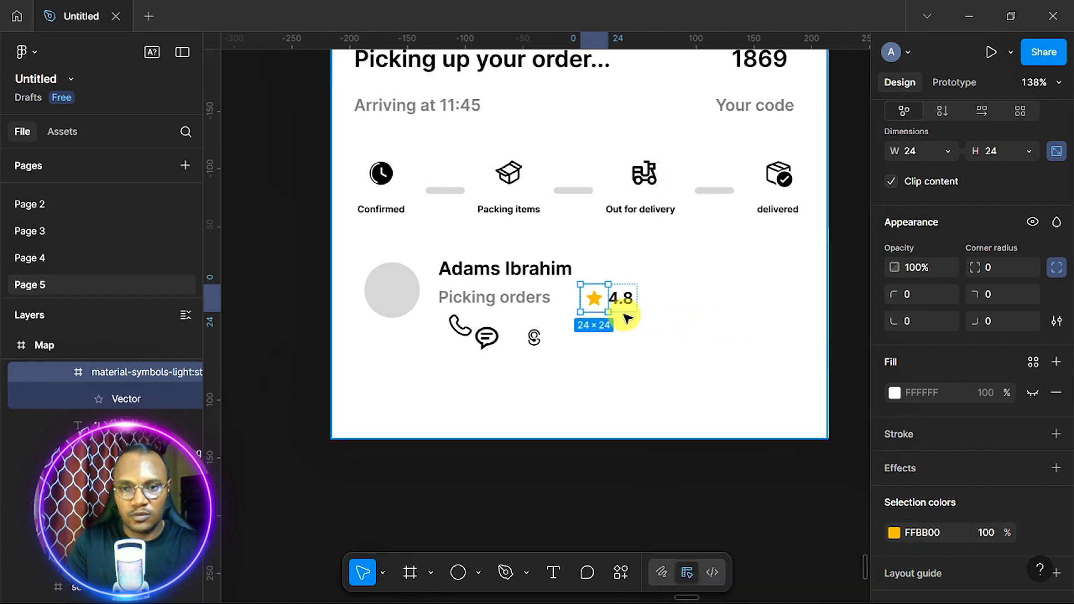
Combine the Picking orders text and the star rating in an auto layout with a gap of 12
{"action": "left_click", "coordinate": [657, 313]}
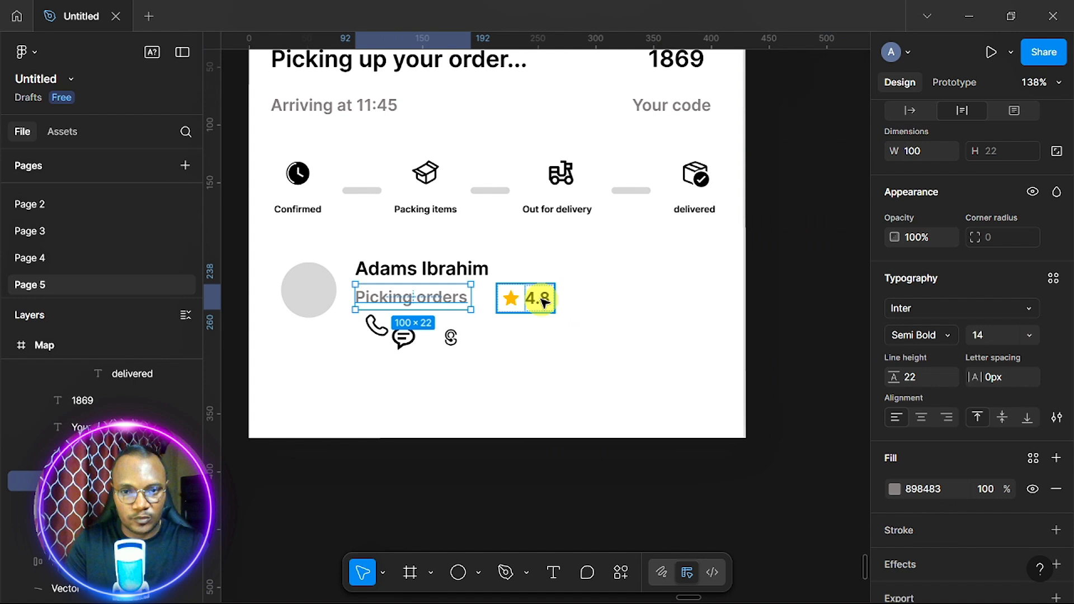
{"action": "left_click", "coordinate": [544, 302], "text": "shift"}
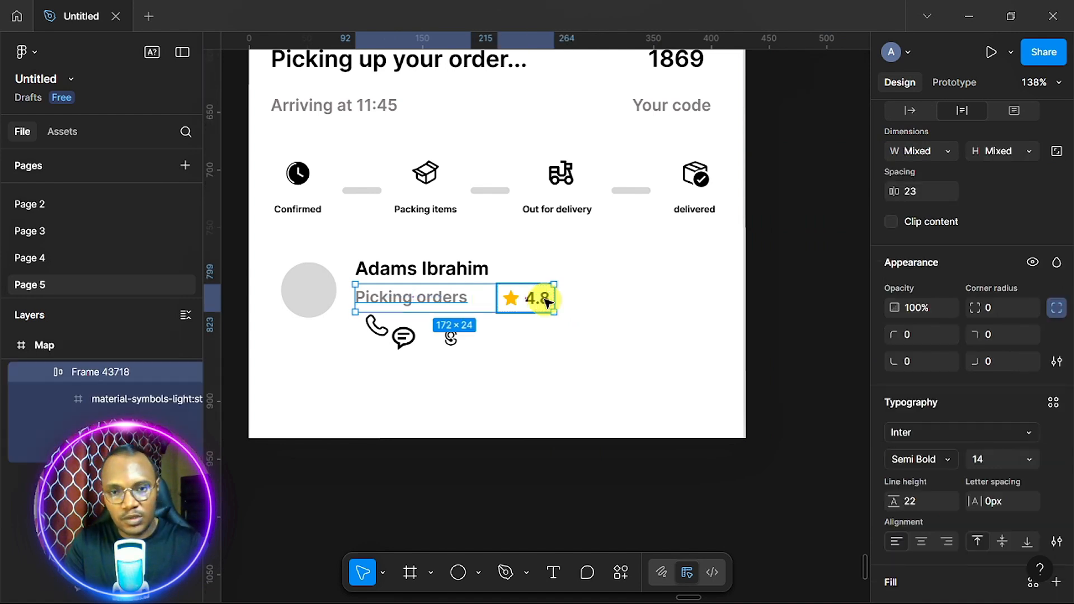
{"action": "key", "text": "shift+a"}
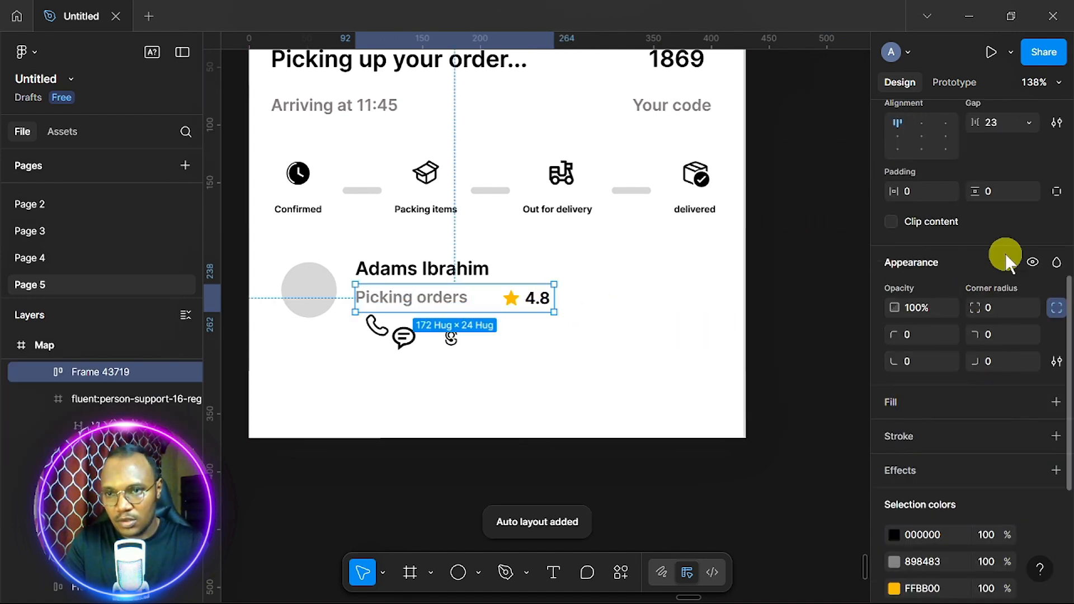
{"action": "left_click", "coordinate": [1004, 125]}
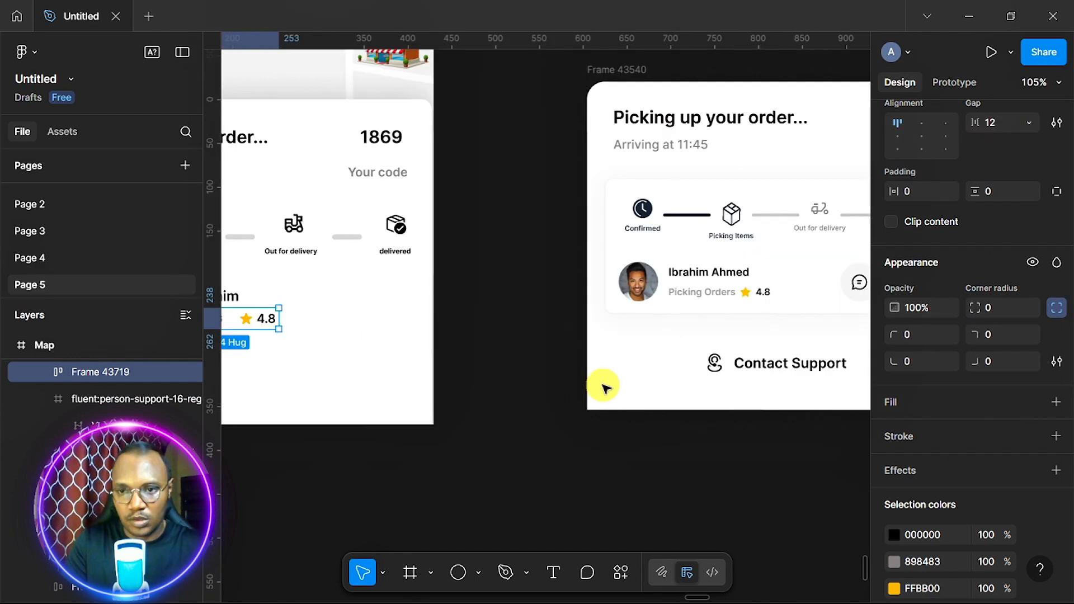
Move the message icon to the empty area right of the rating, and draw an ellipse about 56 × 35 just above it
{"action": "scroll", "coordinate": [604, 387], "scroll_direction": "right", "scroll_amount": 1}
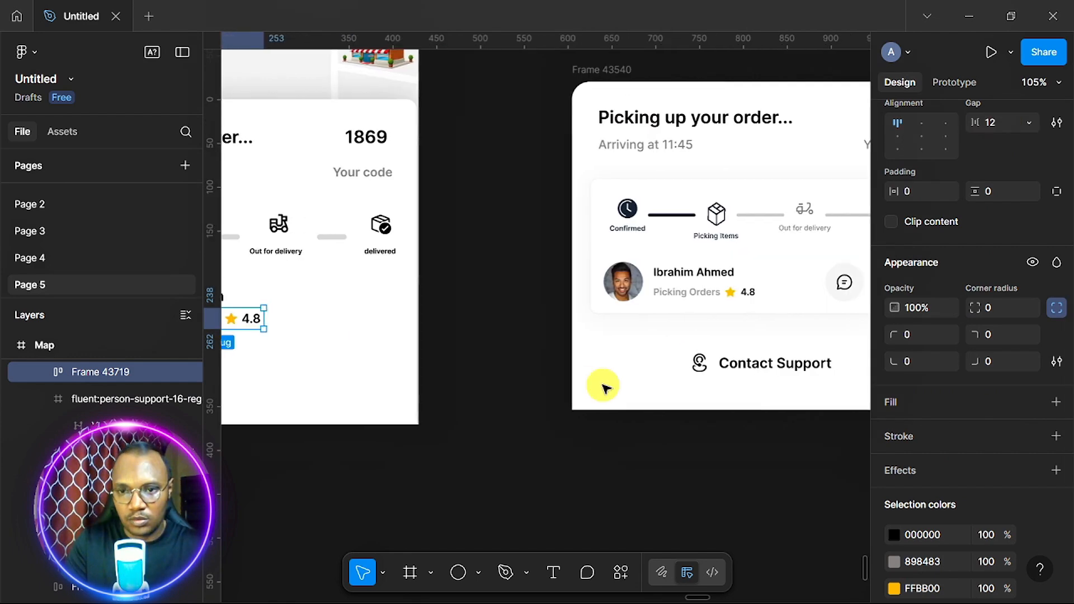
{"action": "scroll", "coordinate": [605, 387], "scroll_direction": "left", "scroll_amount": 5}
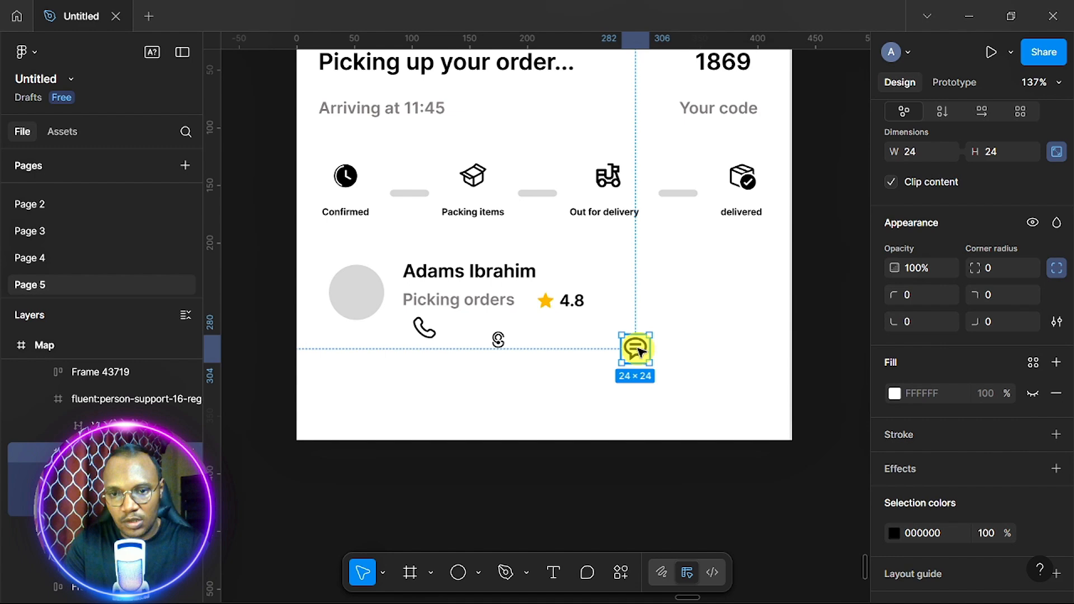
{"action": "double_click", "coordinate": [637, 348]}
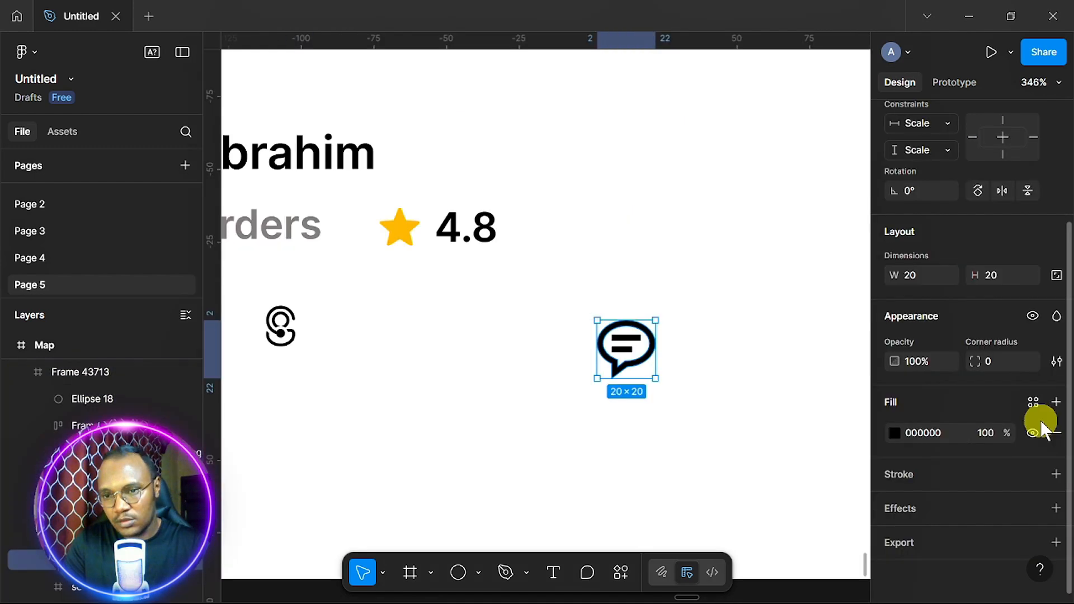
{"action": "scroll", "coordinate": [1041, 421], "scroll_direction": "up", "scroll_amount": 4}
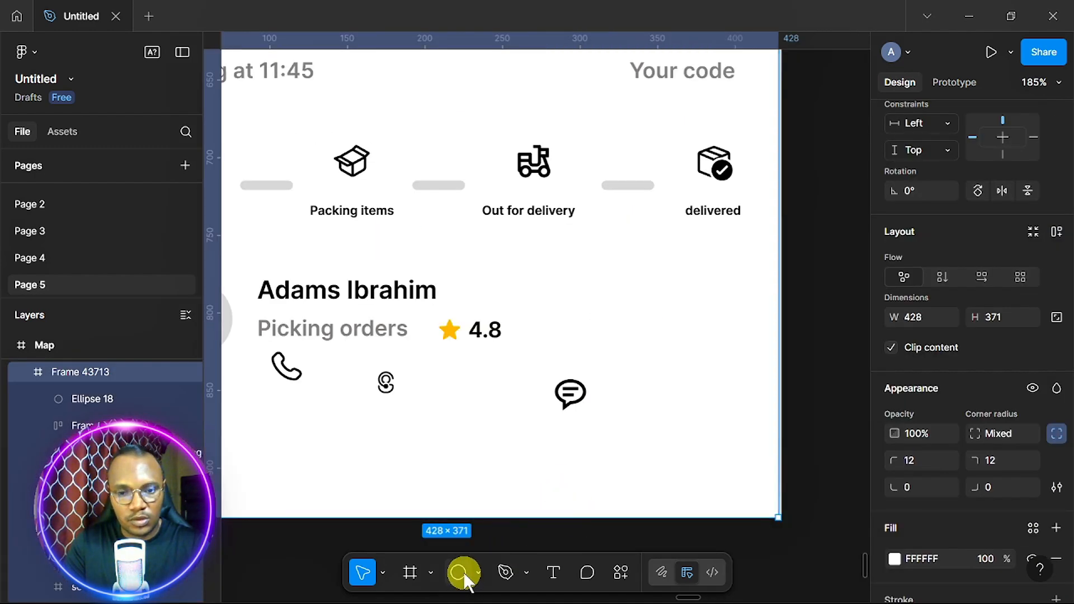
{"action": "left_click", "coordinate": [461, 572]}
{"action": "left_click_drag", "start_coordinate": [560, 302], "coordinate": [647, 355]}
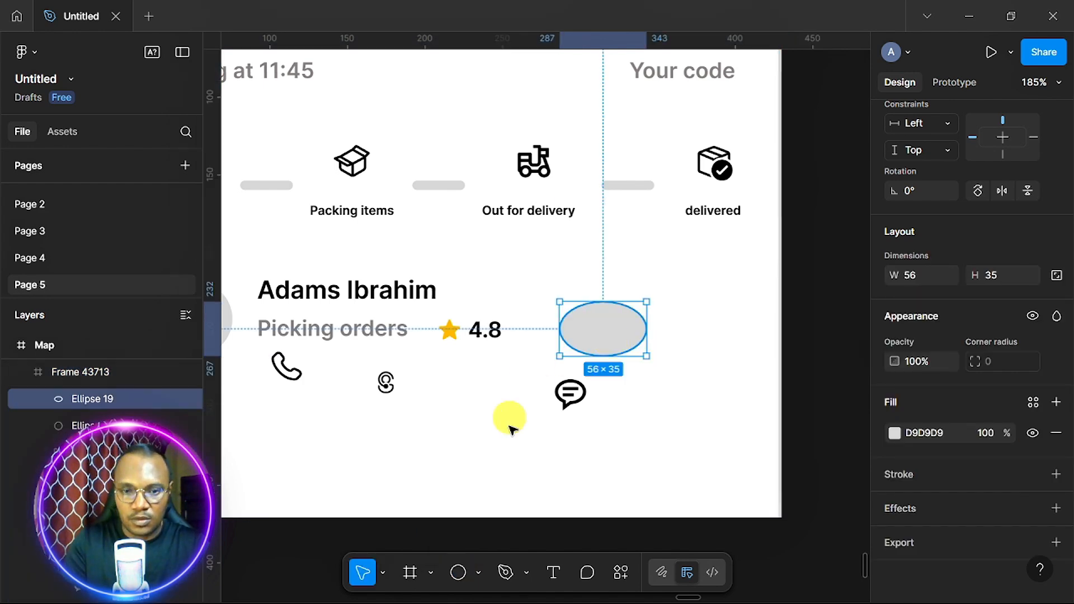
Delete the new ellipse and draw a frame about 30 × 27 above the message icon, right of the rating
{"action": "key", "text": "Delete"}
{"action": "left_click", "coordinate": [460, 570]}
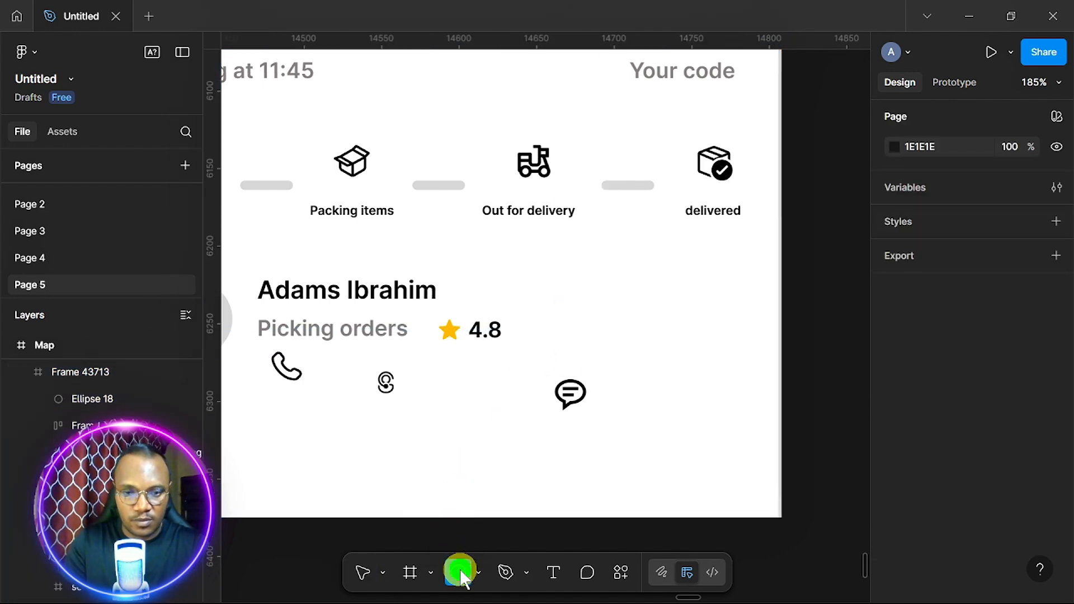
{"action": "left_click", "coordinate": [409, 571]}
{"action": "left_click_drag", "start_coordinate": [548, 294], "coordinate": [595, 336]}
{"action": "scroll", "coordinate": [975, 360], "scroll_direction": "down", "scroll_amount": 5}
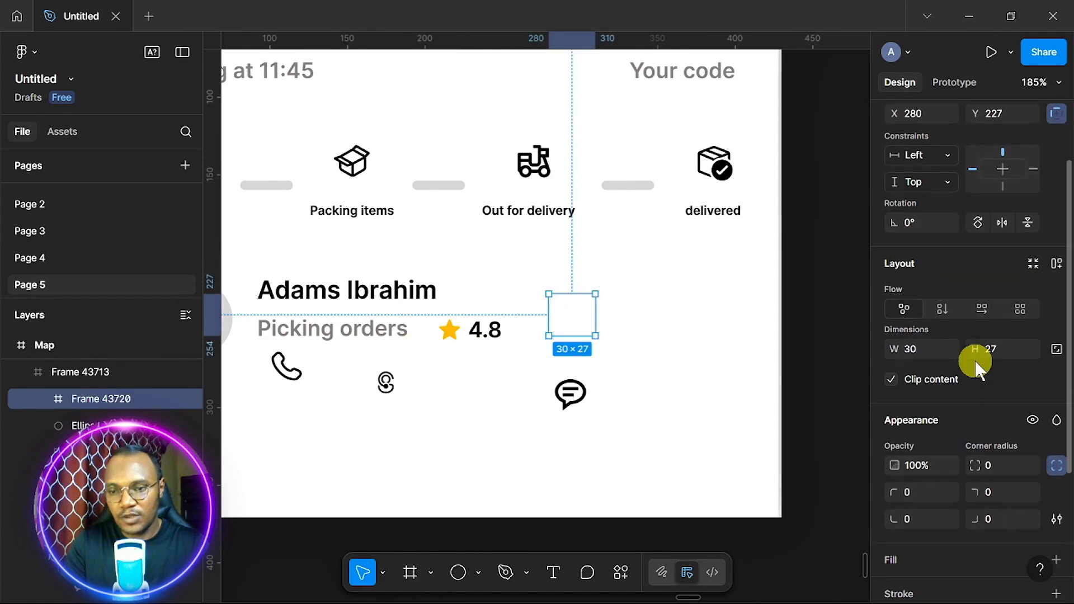
{"action": "scroll", "coordinate": [975, 360], "scroll_direction": "up", "scroll_amount": 5}
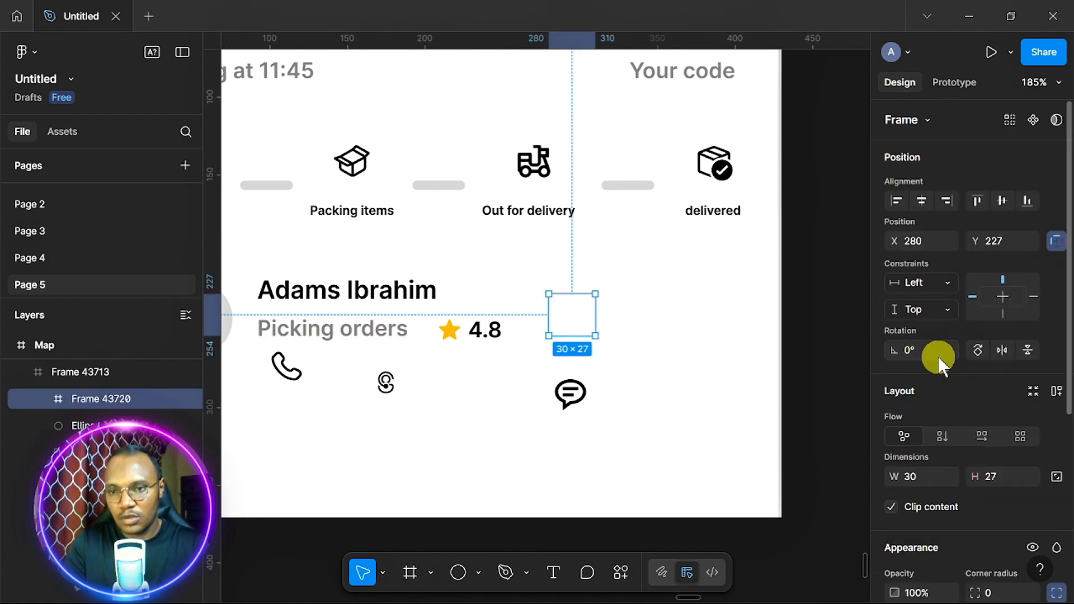
Set the new frame's width and height to 48
{"action": "left_click", "coordinate": [921, 472]}
{"action": "type", "text": "48"}
{"action": "key", "text": "Tab"}
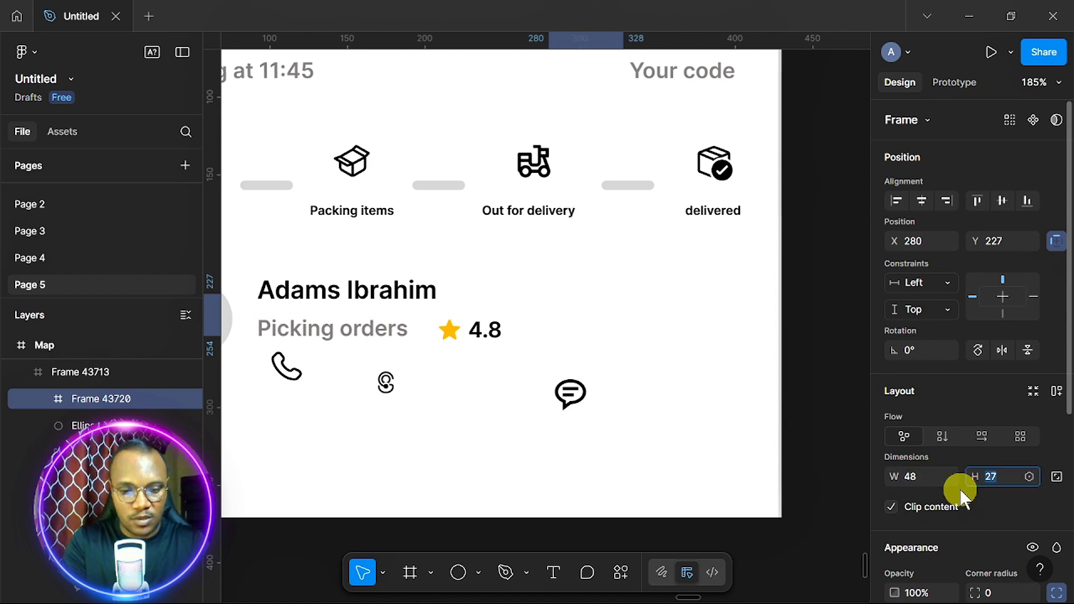
{"action": "type", "text": "48"}
Set the new frame's width and height to 32 and its corner radius to 99
{"action": "left_click", "coordinate": [921, 477]}
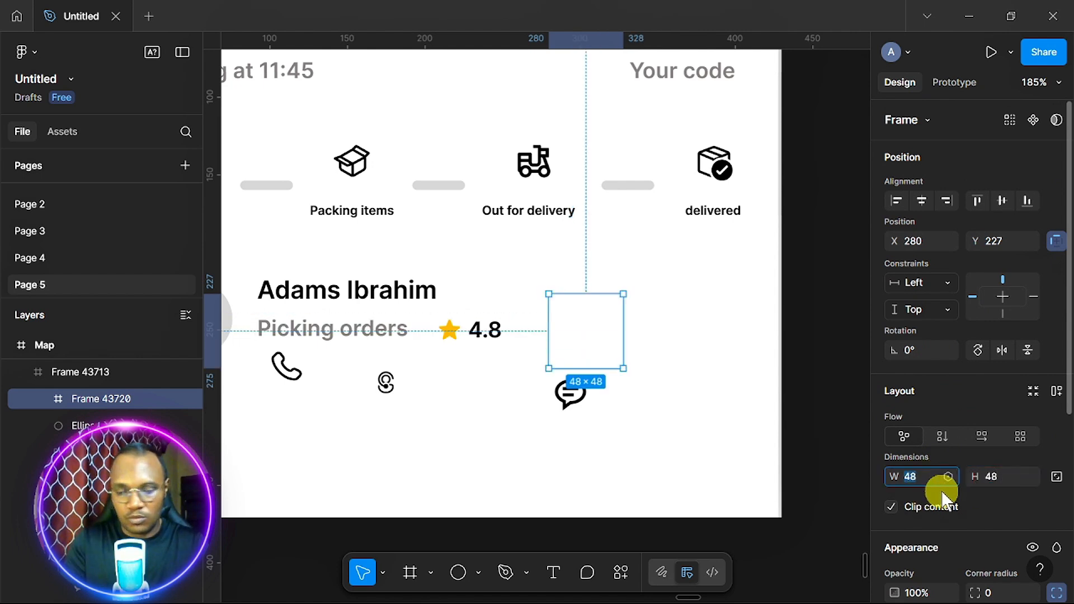
{"action": "type", "text": "3"}
{"action": "type", "text": "2"}
{"action": "key", "text": "Tab"}
{"action": "type", "text": "32"}
{"action": "key", "text": "Return"}
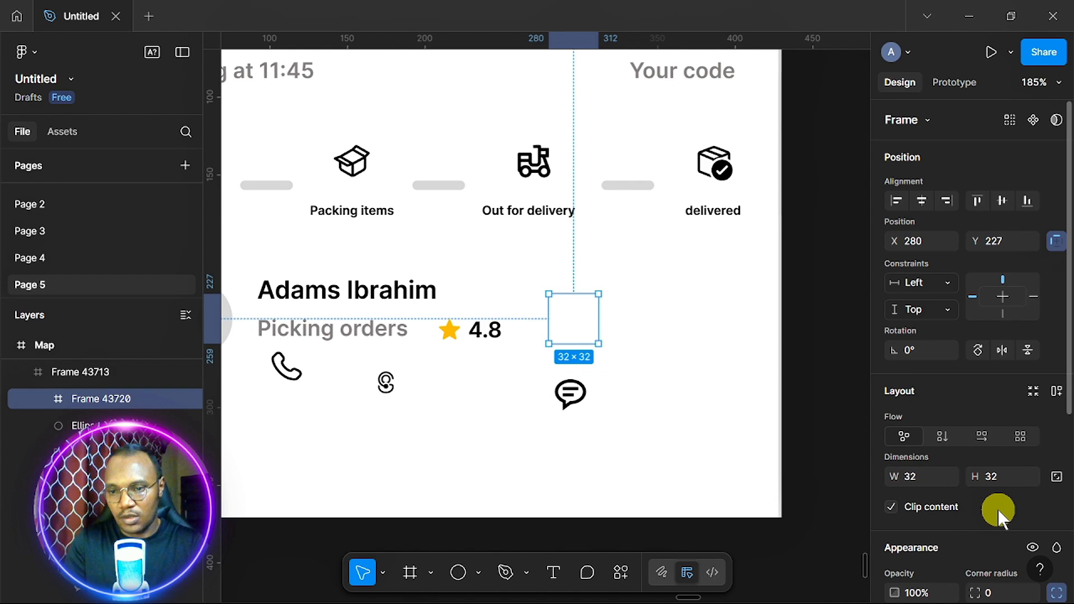
{"action": "scroll", "coordinate": [998, 509], "scroll_direction": "down", "scroll_amount": 2}
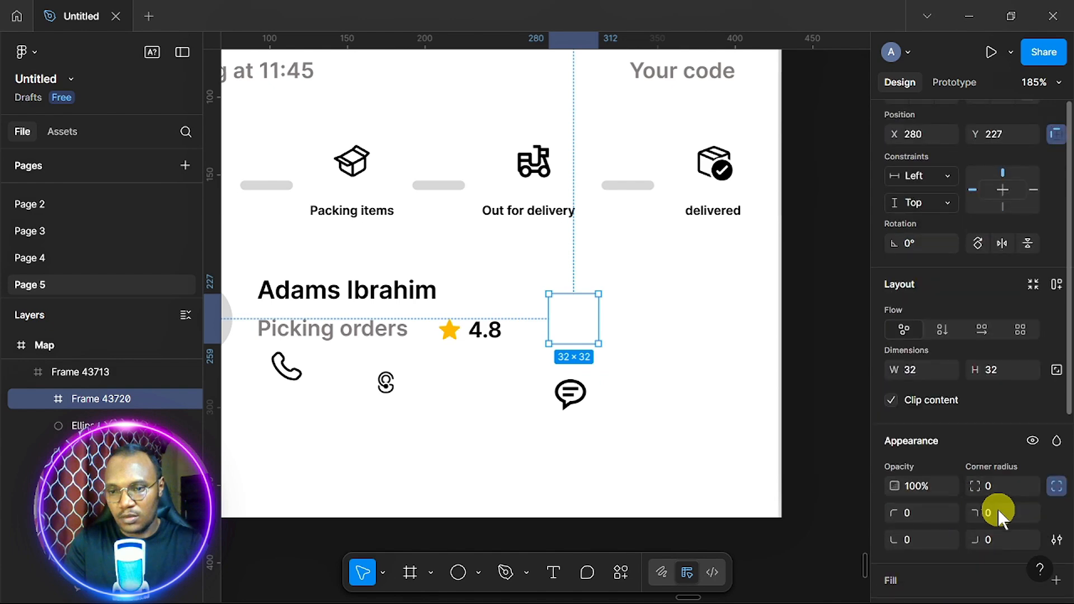
{"action": "left_click", "coordinate": [990, 485]}
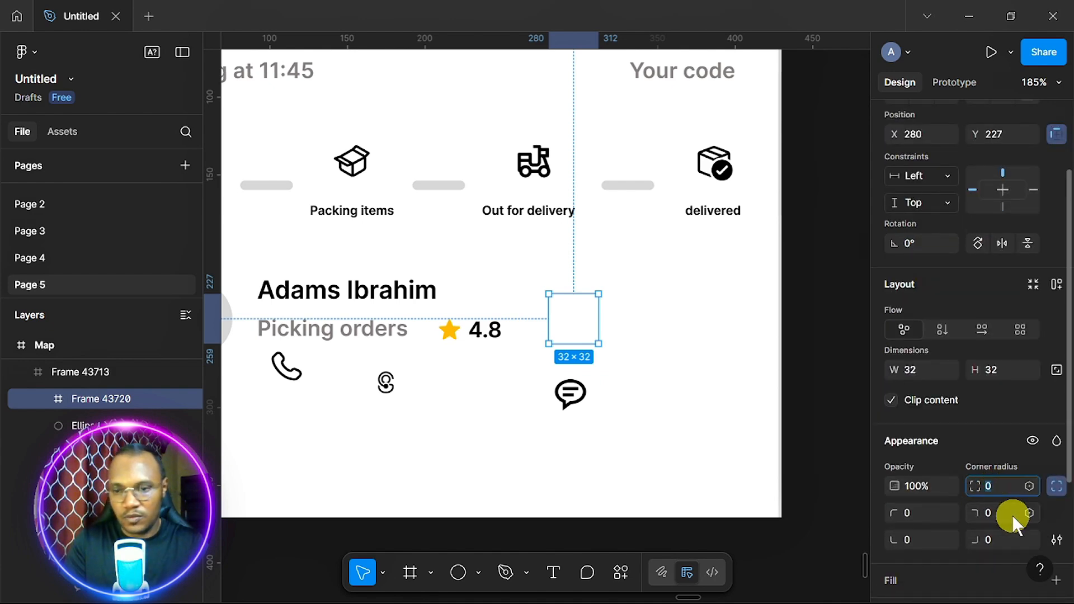
{"action": "type", "text": "99"}
{"action": "key", "text": "Return"}
{"action": "scroll", "coordinate": [1012, 515], "scroll_direction": "down", "scroll_amount": 3}
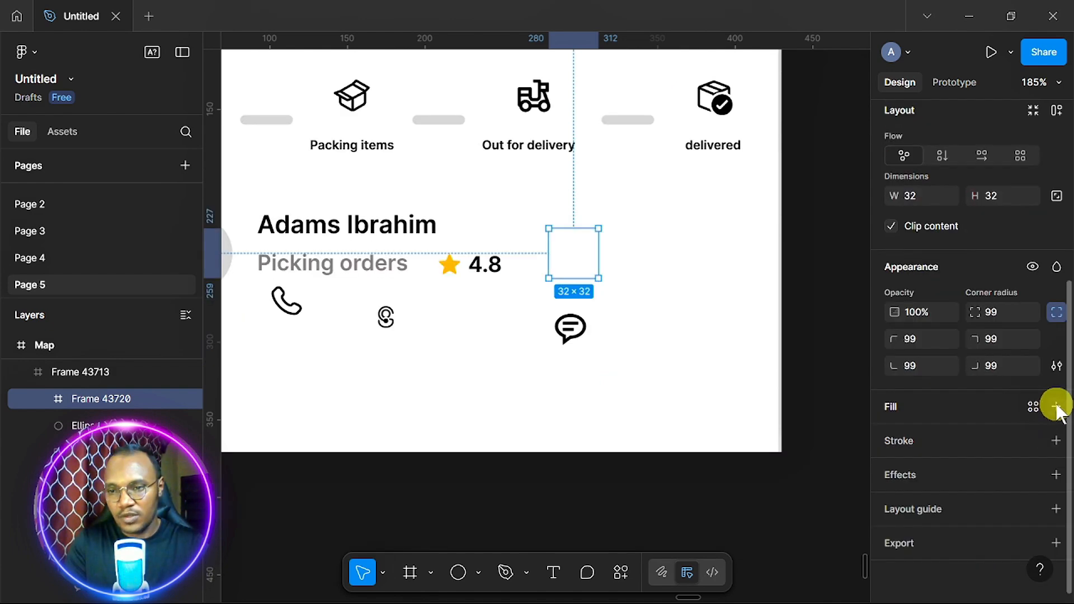
Give the round frame a light grey fill, EBE8E8, from the colors used on this page
{"action": "left_click", "coordinate": [1056, 406]}
{"action": "left_click", "coordinate": [895, 437]}
{"action": "left_click", "coordinate": [896, 437]}
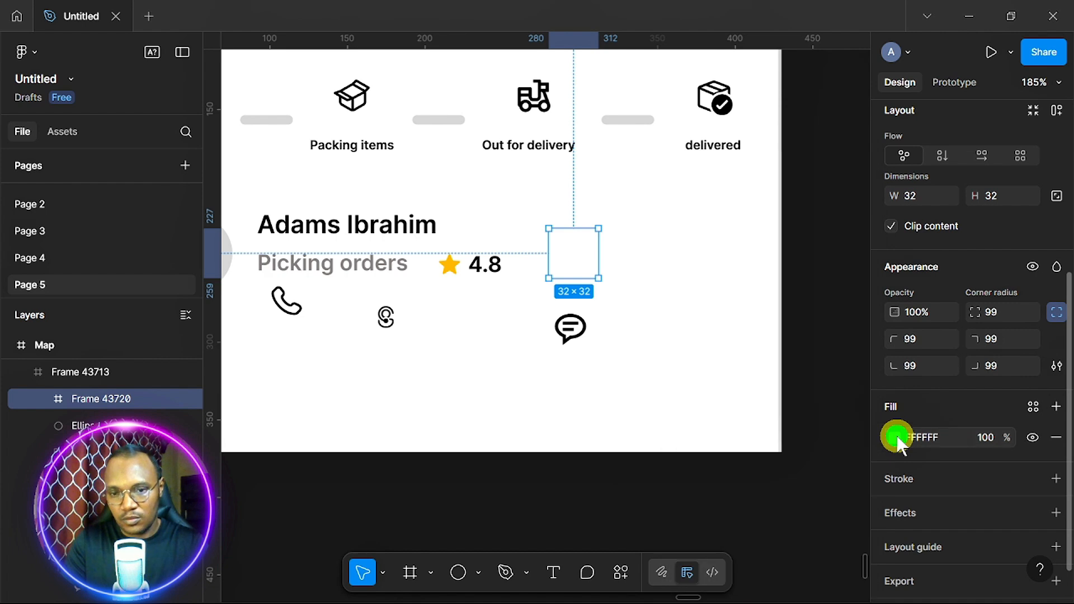
{"action": "left_click", "coordinate": [895, 438]}
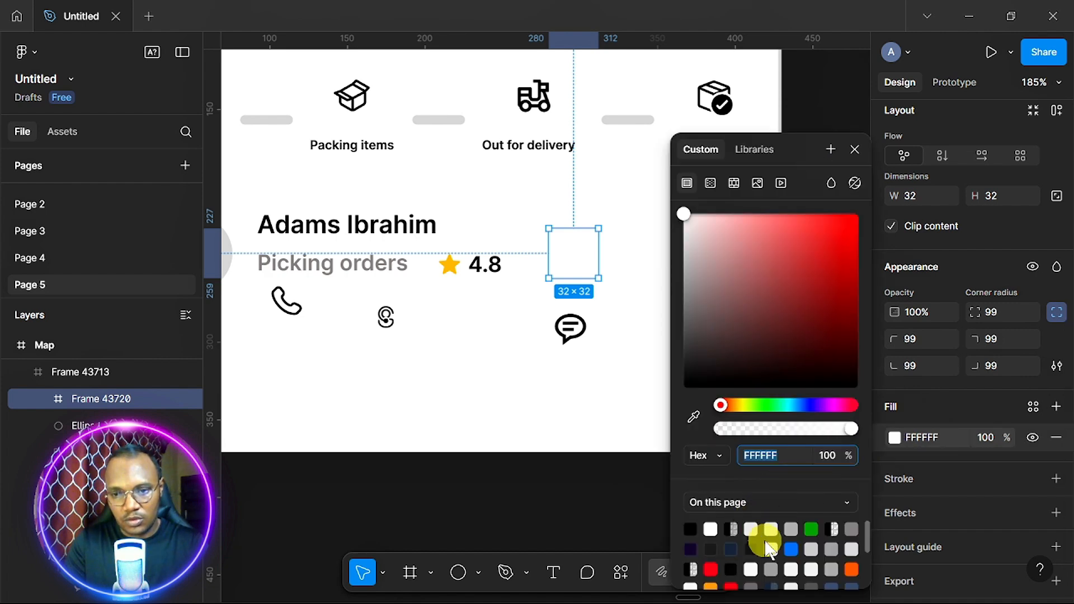
{"action": "left_click", "coordinate": [815, 547]}
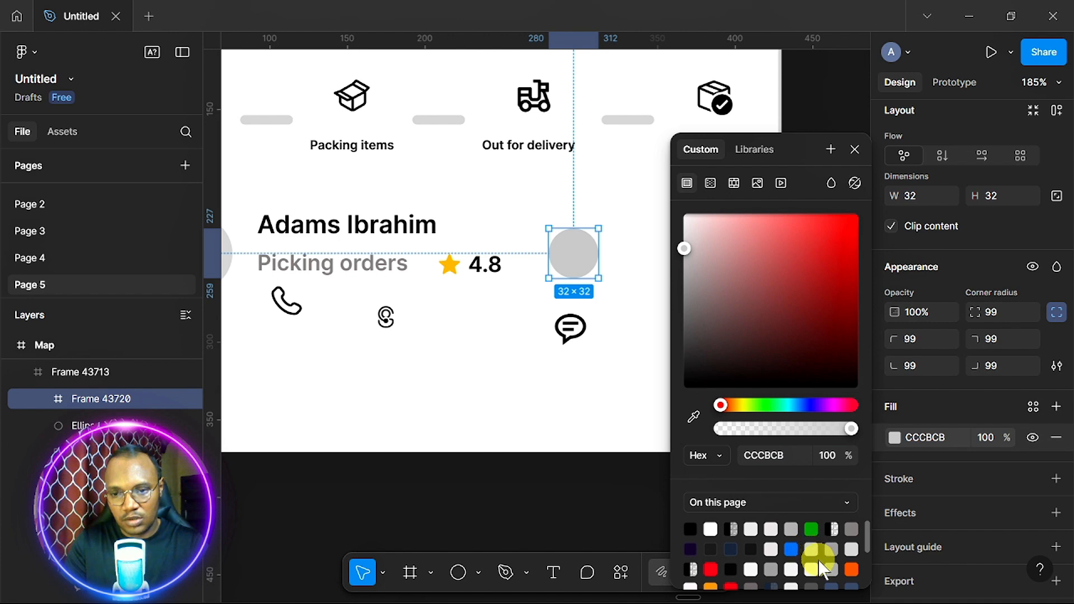
{"action": "left_click", "coordinate": [832, 567]}
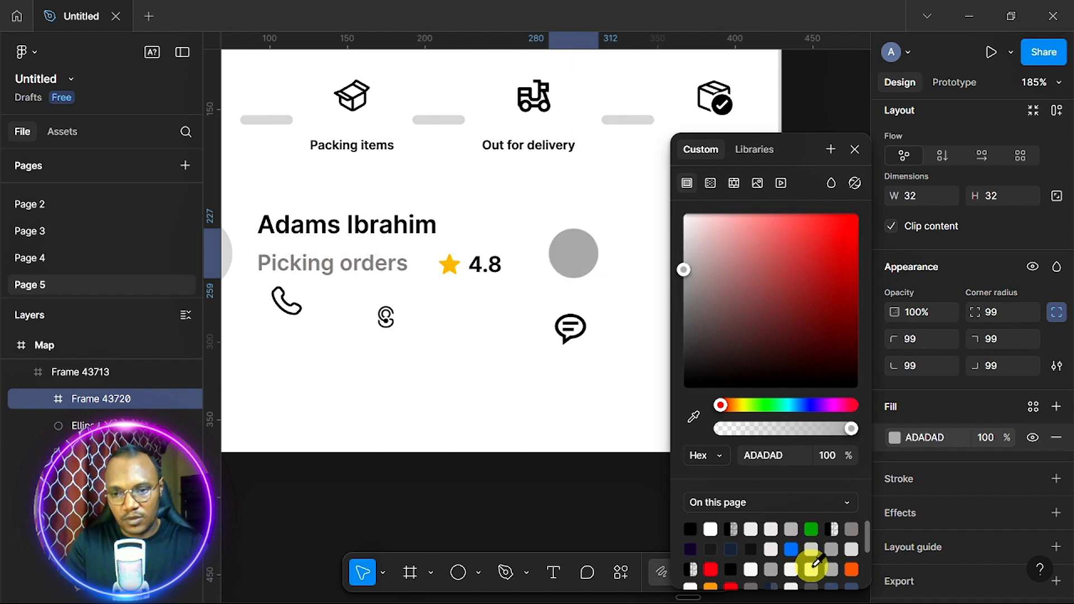
{"action": "left_click", "coordinate": [772, 548]}
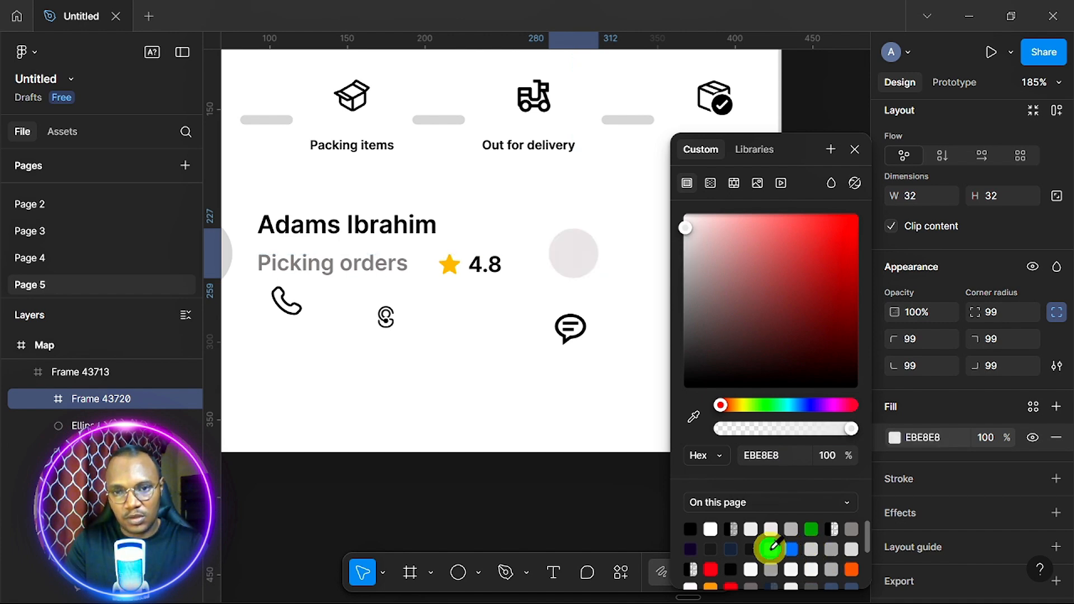
{"action": "left_click", "coordinate": [856, 148]}
Move the message icon into the center of the light grey circle
{"action": "scroll", "coordinate": [593, 302], "scroll_direction": "up", "scroll_amount": 1}
{"action": "scroll", "coordinate": [593, 302], "scroll_direction": "right", "scroll_amount": 3}
{"action": "left_click_drag", "start_coordinate": [420, 320], "coordinate": [424, 248]}
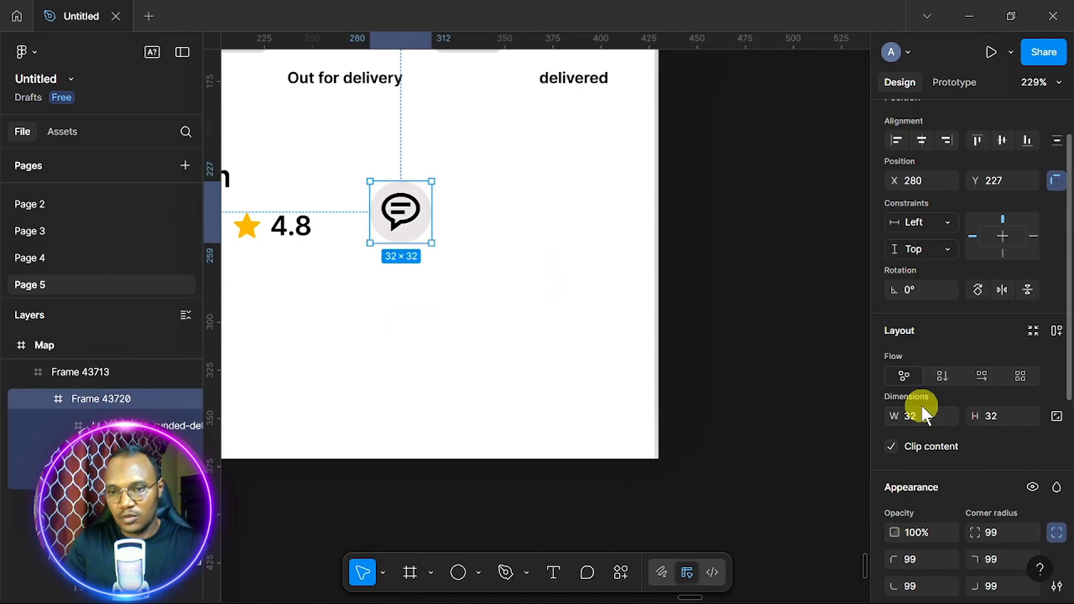
Set the message button's circular frame to 38 × 38
{"action": "left_click", "coordinate": [922, 416]}
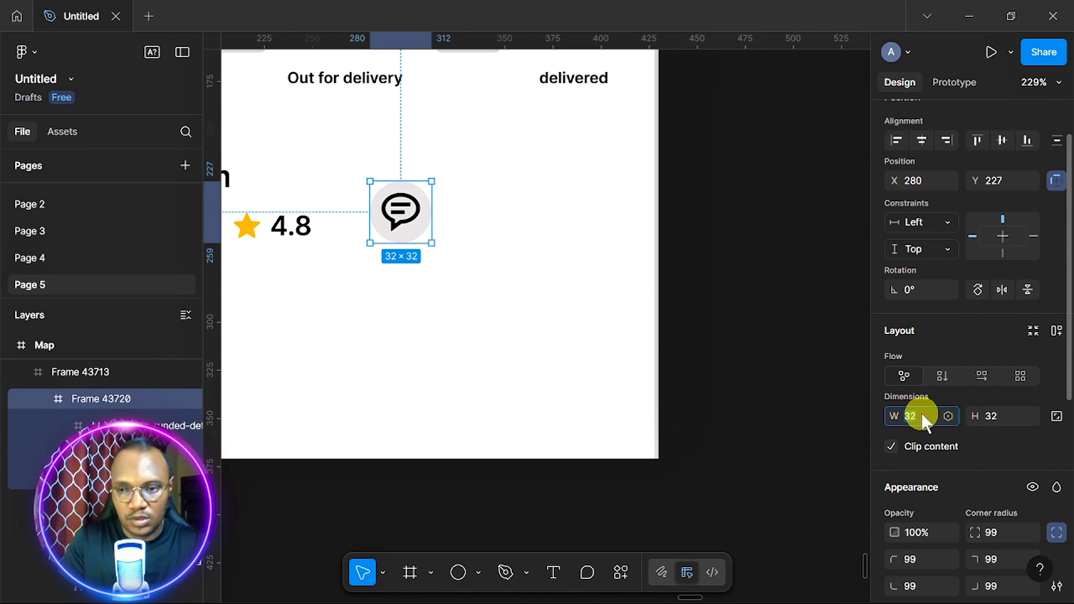
{"action": "type", "text": "3"}
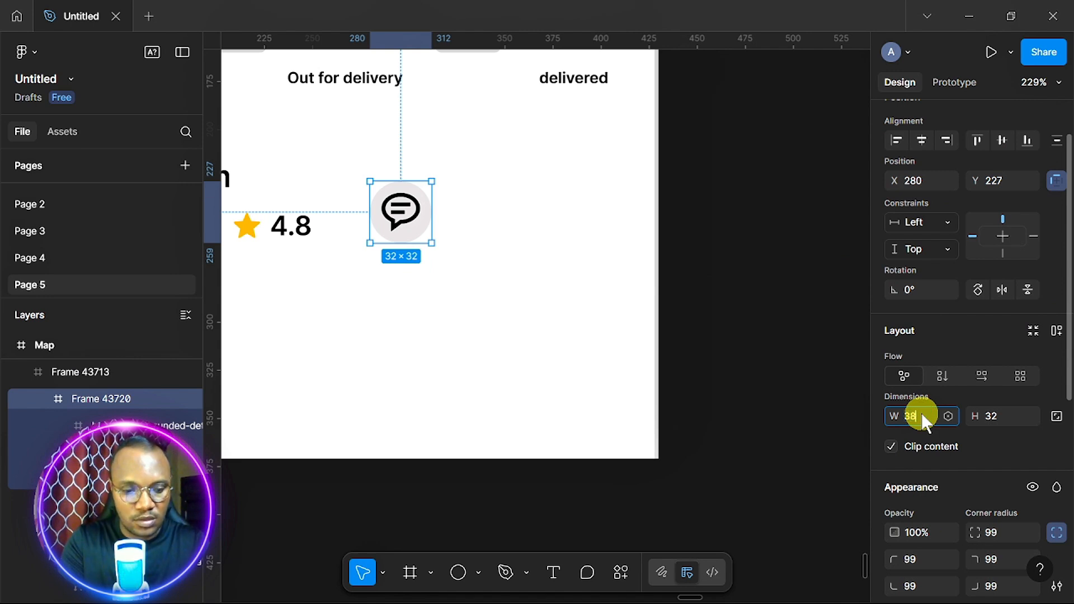
{"action": "type", "text": "8"}
{"action": "key", "text": "Tab"}
{"action": "type", "text": "38"}
{"action": "scroll", "coordinate": [523, 319], "scroll_direction": "down", "scroll_amount": 5}
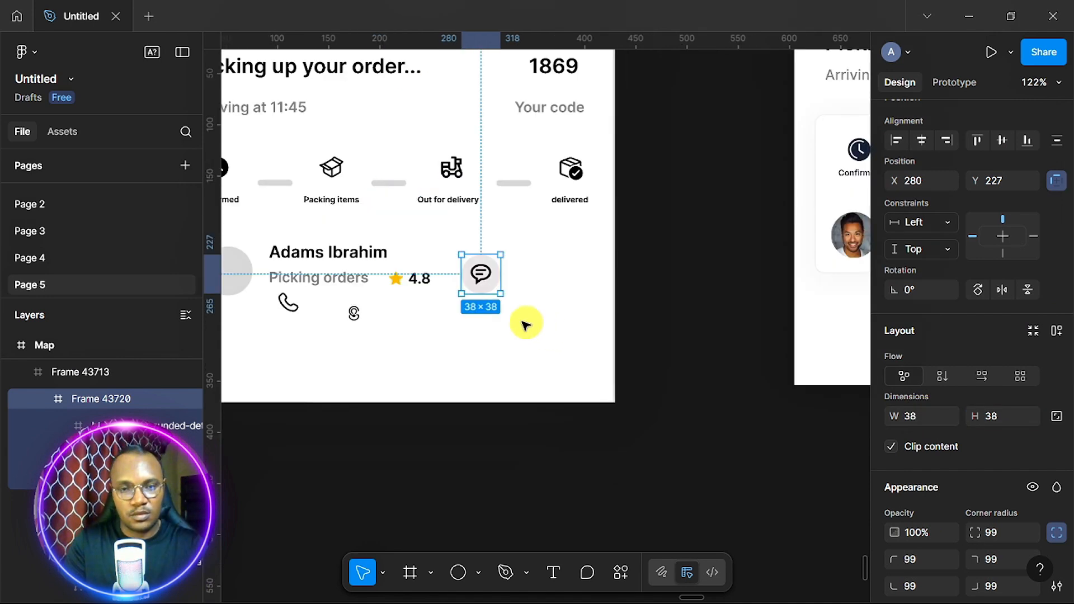
Shift the message button slightly right of the rating and place a duplicate of it to its right
{"action": "left_click", "coordinate": [482, 275]}
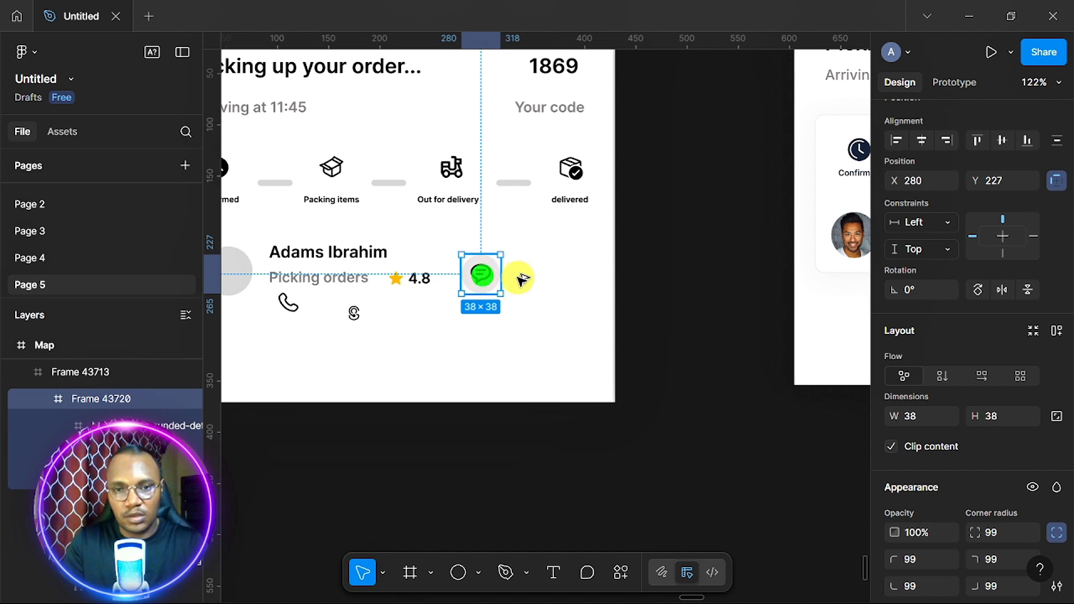
{"action": "left_click_drag", "start_coordinate": [539, 277], "coordinate": [506, 286]}
{"action": "scroll", "coordinate": [327, 331], "scroll_direction": "up", "scroll_amount": 4}
{"action": "left_click_drag", "start_coordinate": [610, 262], "coordinate": [698, 259]}
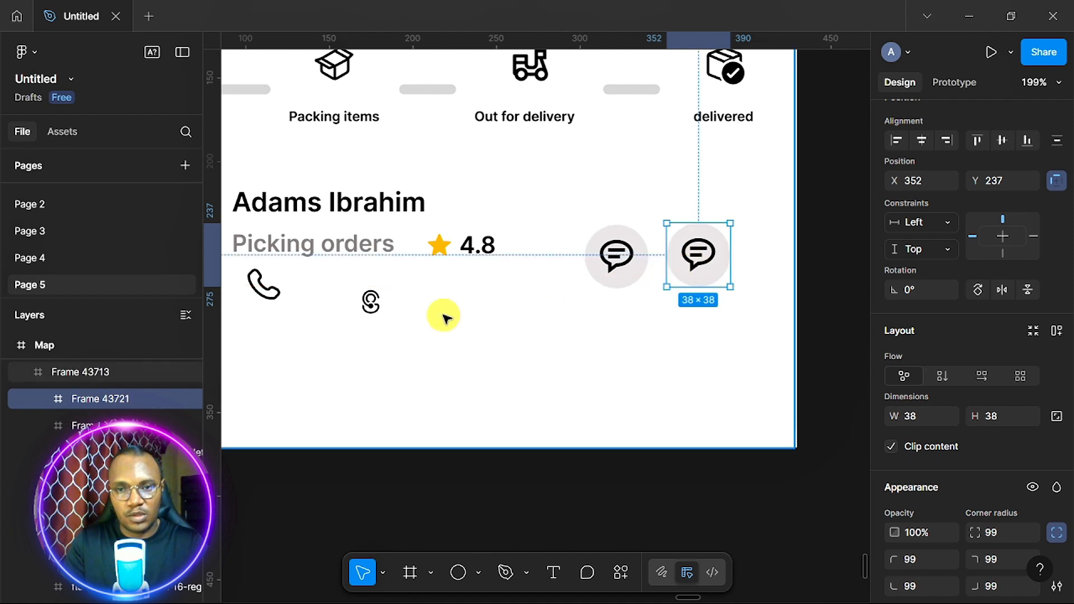
Cut the phone icon from below the Picking orders text
{"action": "left_click", "coordinate": [260, 286]}
{"action": "scroll", "coordinate": [262, 288], "scroll_direction": "up", "scroll_amount": 3}
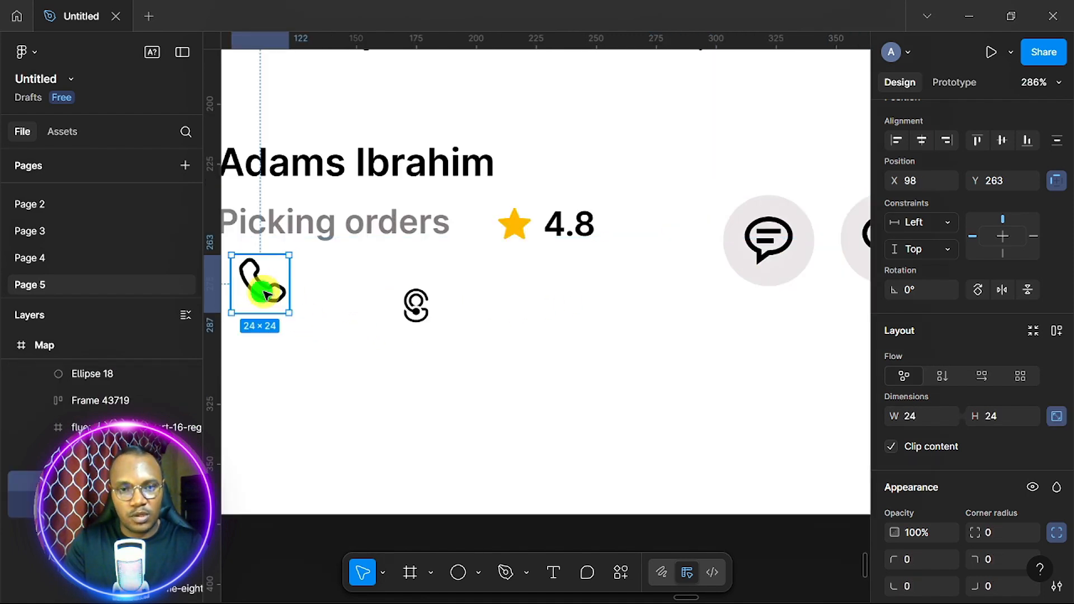
{"action": "scroll", "coordinate": [959, 489], "scroll_direction": "down", "scroll_amount": 5}
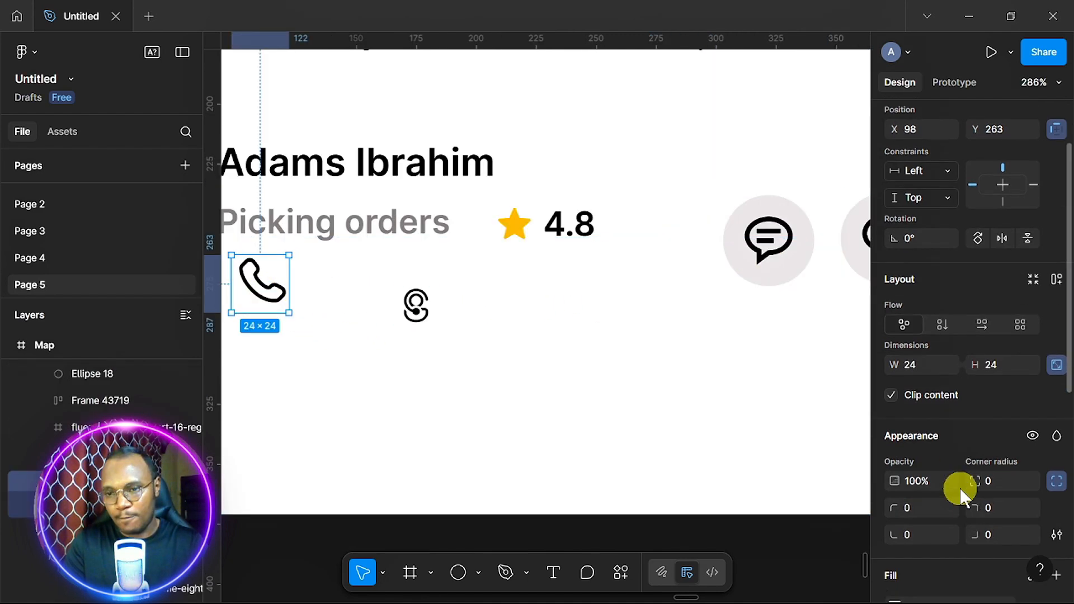
{"action": "double_click", "coordinate": [260, 282]}
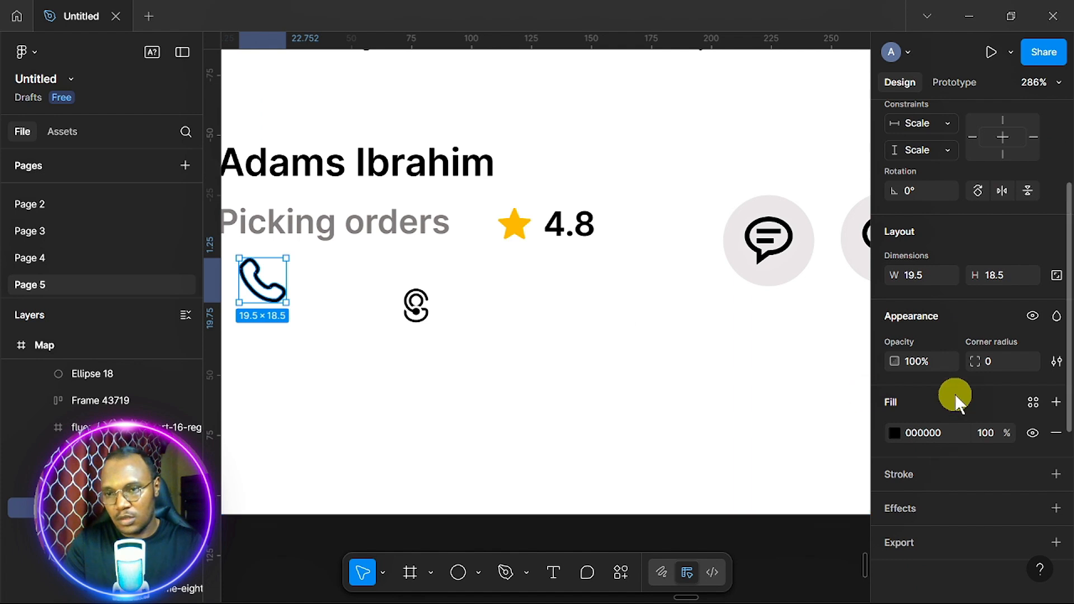
{"action": "left_click", "coordinate": [271, 279]}
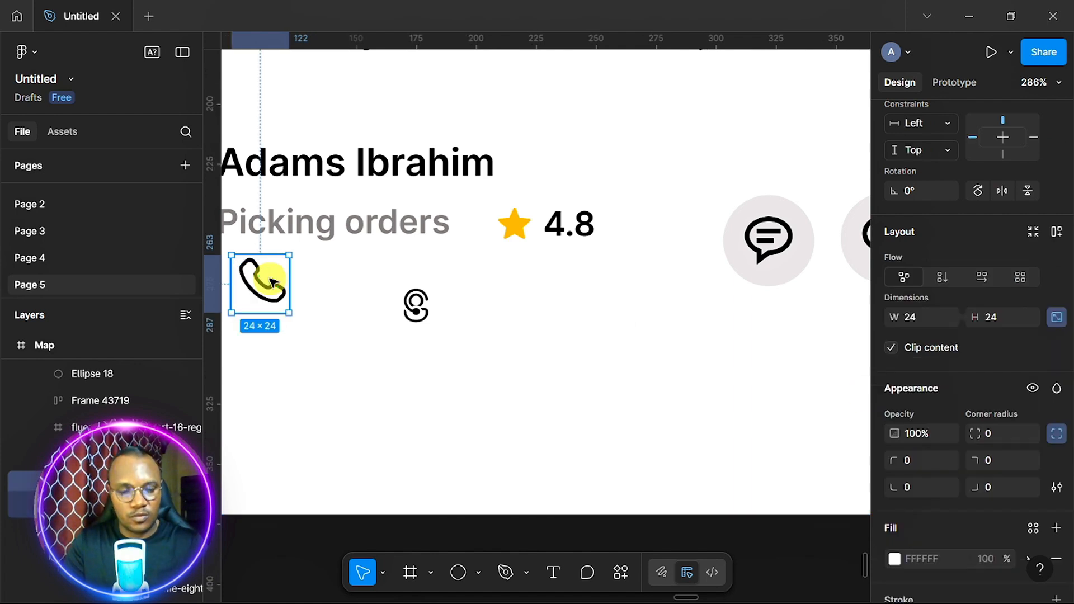
{"action": "key", "text": "Delete"}
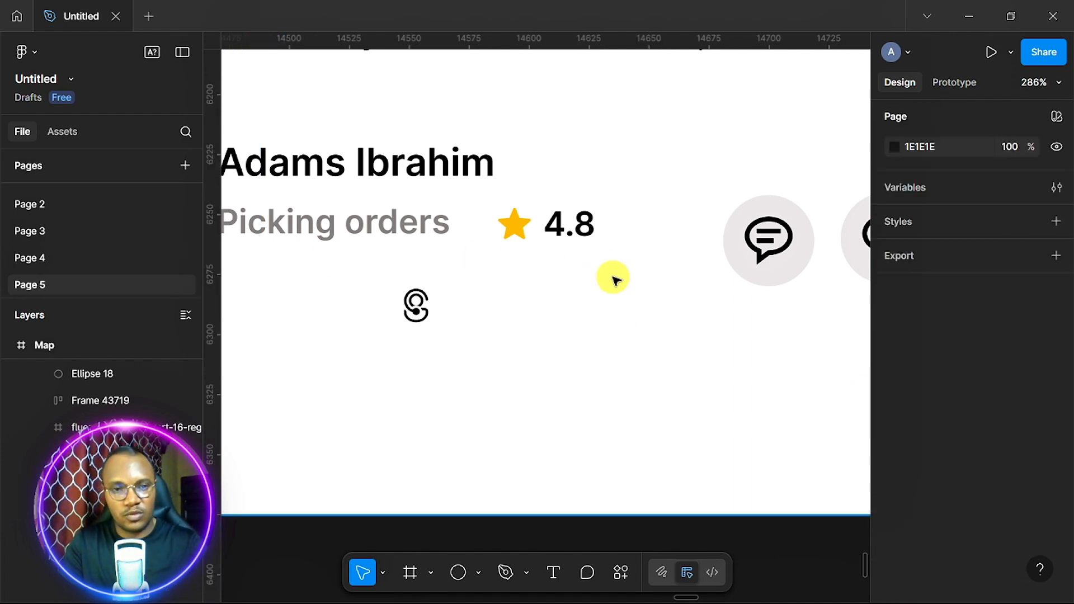
Replace the message icon inside the duplicated button with the cut phone icon
{"action": "scroll", "coordinate": [613, 278], "scroll_direction": "right", "scroll_amount": 5}
{"action": "left_click", "coordinate": [634, 237]}
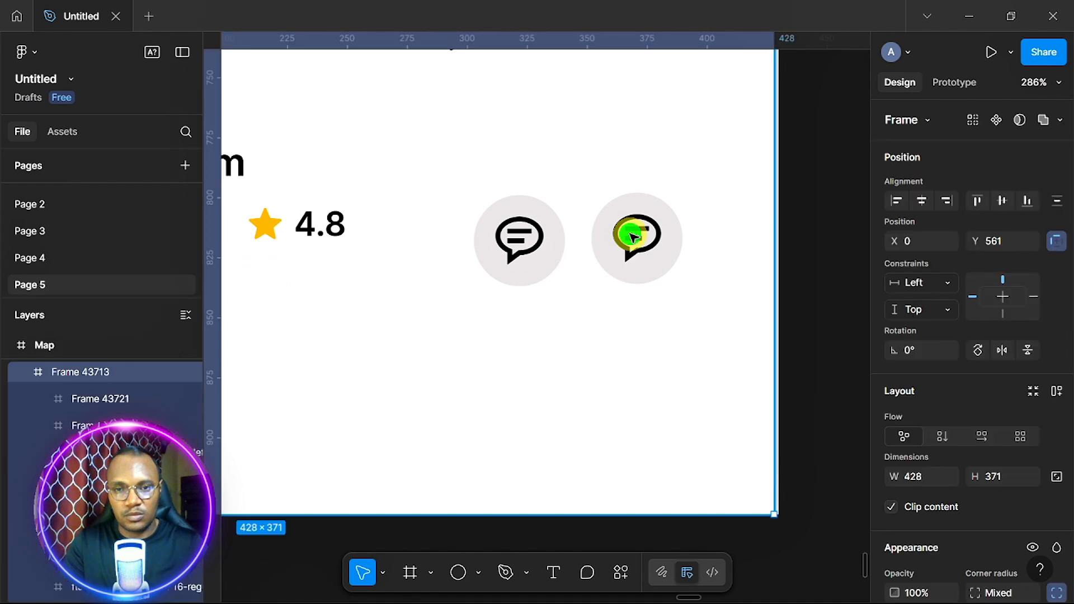
{"action": "left_click", "coordinate": [634, 237]}
{"action": "right_click", "coordinate": [634, 237]}
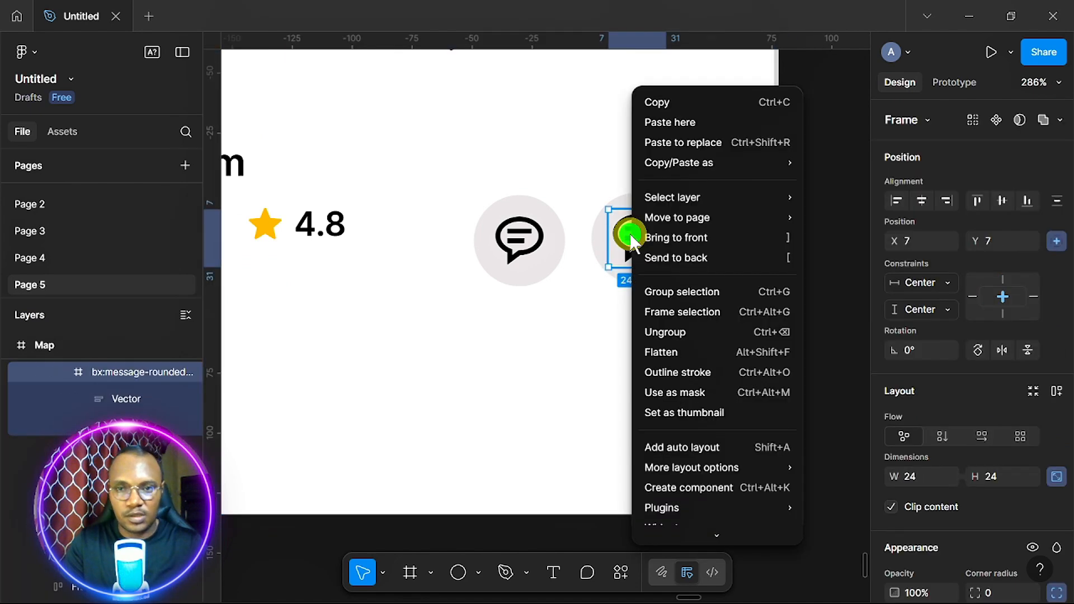
{"action": "left_click", "coordinate": [695, 143]}
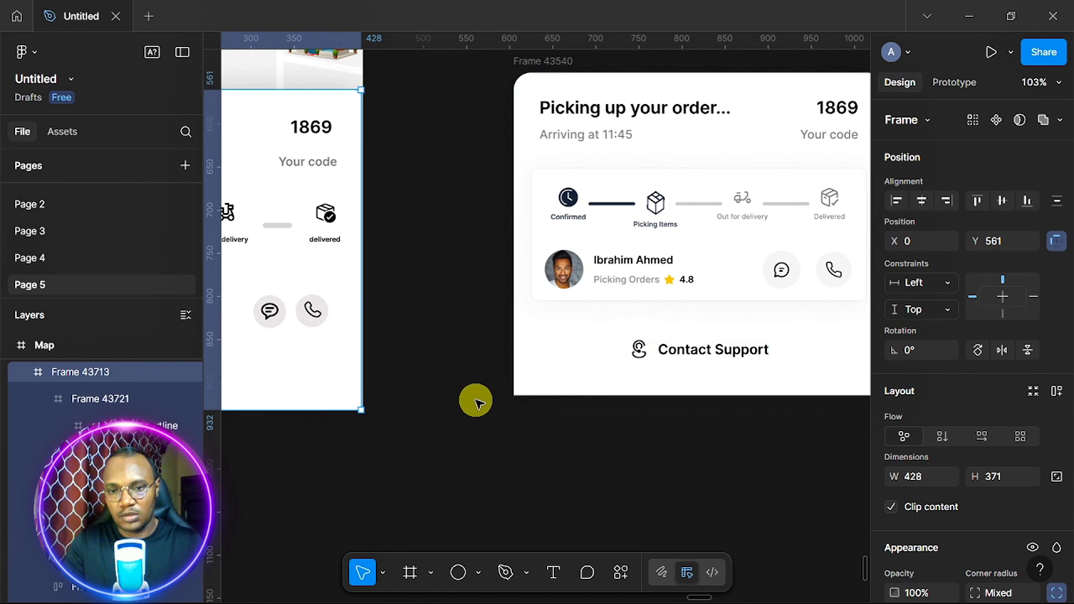
Resize the support icon to 24 × 24 and move it down into the empty area below the courier row
{"action": "scroll", "coordinate": [477, 403], "scroll_direction": "right", "scroll_amount": 1}
{"action": "scroll", "coordinate": [477, 403], "scroll_direction": "left", "scroll_amount": 10}
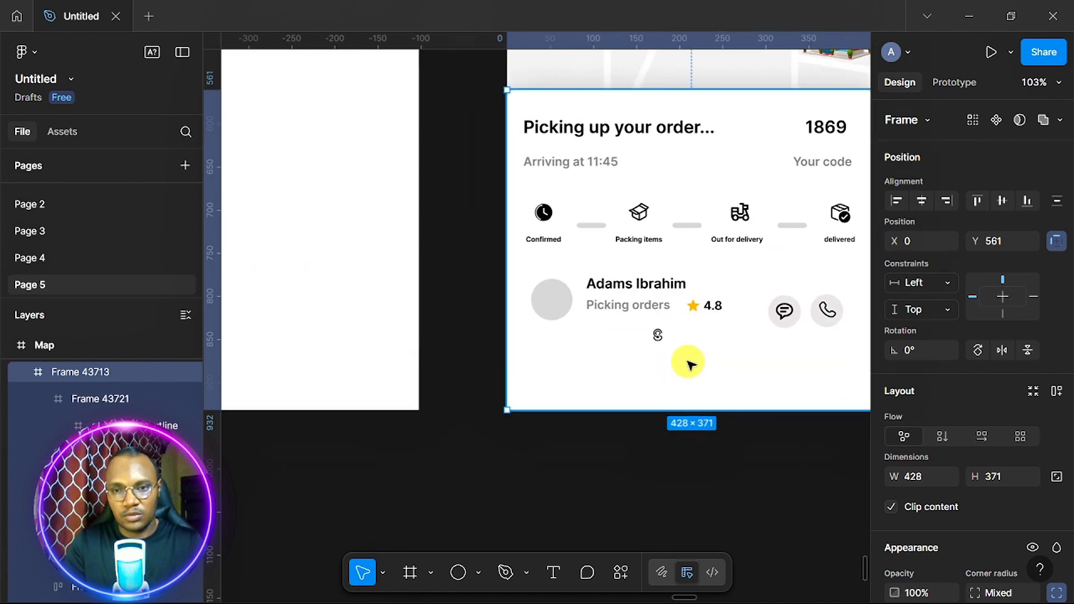
{"action": "scroll", "coordinate": [677, 384], "scroll_direction": "up", "scroll_amount": 7}
{"action": "double_click", "coordinate": [638, 283]}
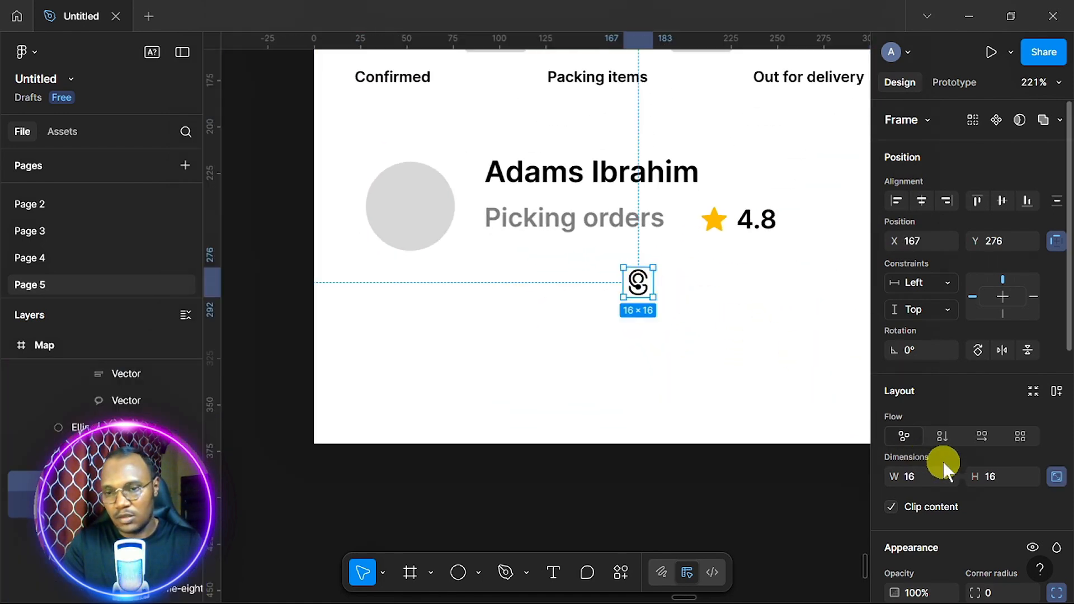
{"action": "scroll", "coordinate": [944, 461], "scroll_direction": "down", "scroll_amount": 2}
{"action": "left_click", "coordinate": [919, 367]}
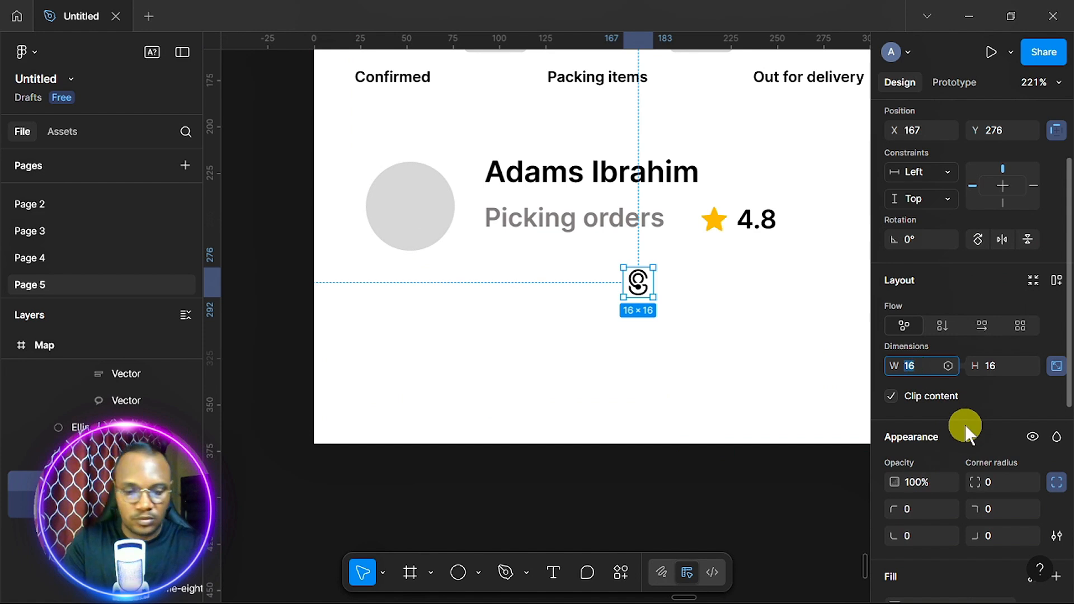
{"action": "type", "text": "24"}
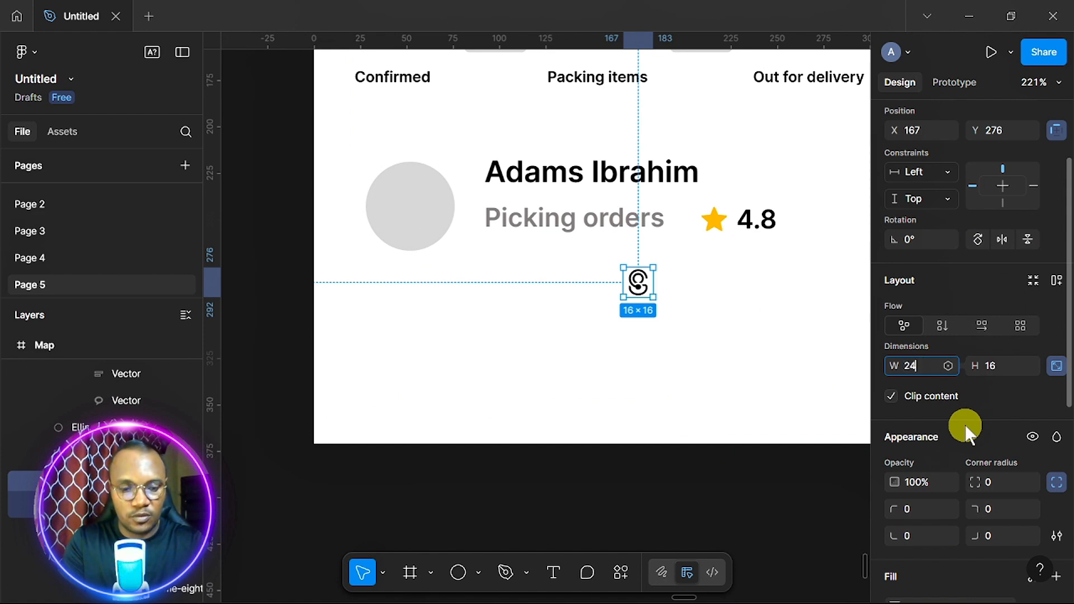
{"action": "key", "text": "Tab"}
{"action": "type", "text": "24"}
{"action": "left_click_drag", "start_coordinate": [621, 312], "coordinate": [595, 350]}
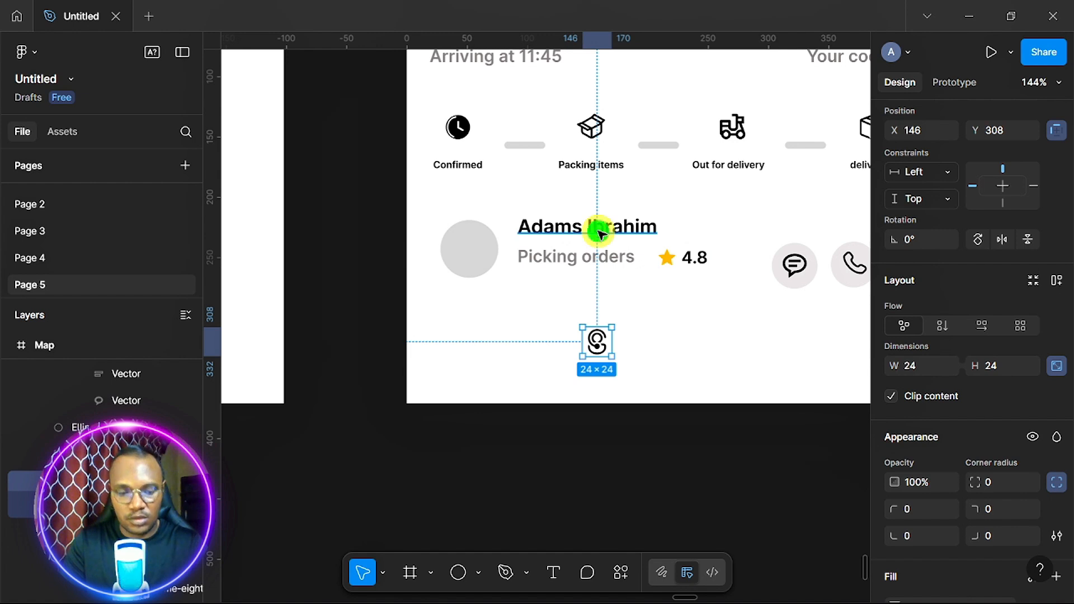
Place a duplicate of the courier name text beside the support icon and change its wording to "Contact Support"
{"action": "left_click", "coordinate": [600, 233]}
{"action": "left_click_drag", "start_coordinate": [599, 233], "coordinate": [690, 343]}
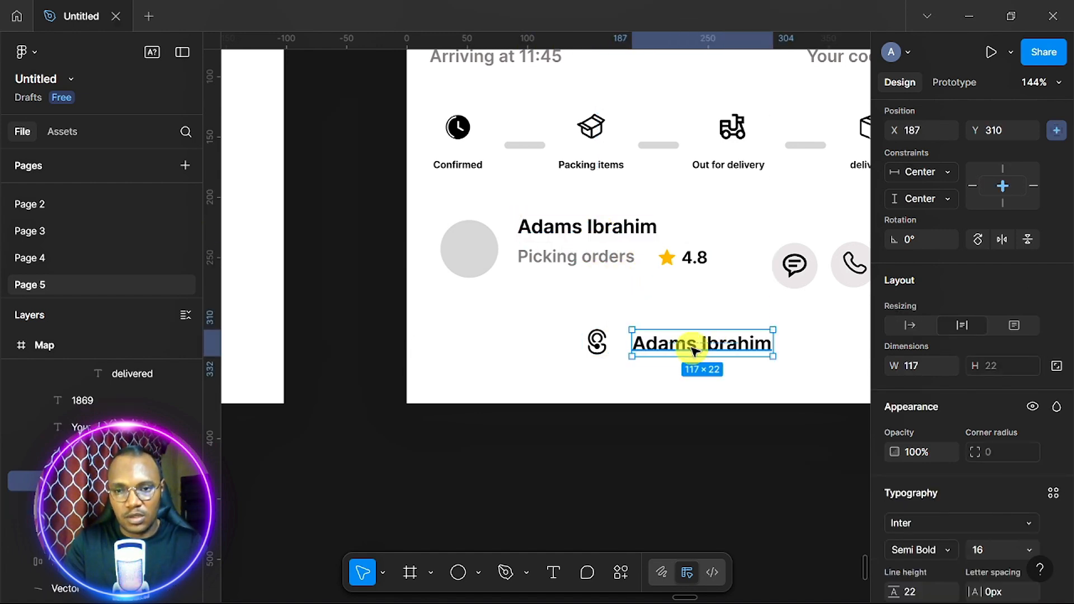
{"action": "double_click", "coordinate": [690, 346]}
{"action": "type", "text": "Contact Su"}
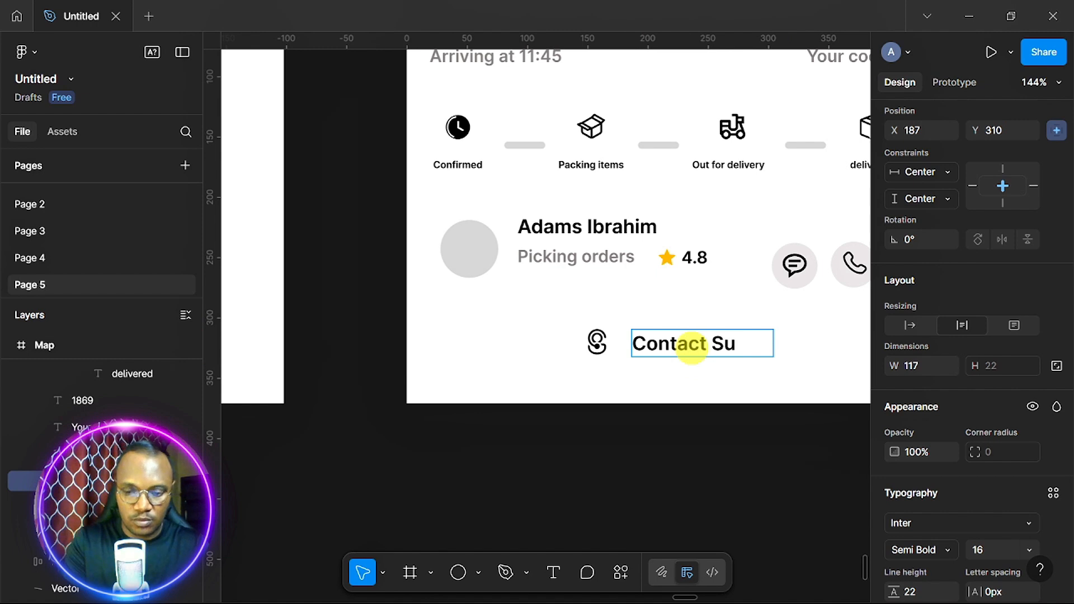
{"action": "type", "text": "pport"}
{"action": "key", "text": "Escape"}
Combine the support icon and the Contact Support text in an auto layout and centre it horizontally in the card
{"action": "key", "text": "shift+0"}
{"action": "key", "text": "ctrl+a"}
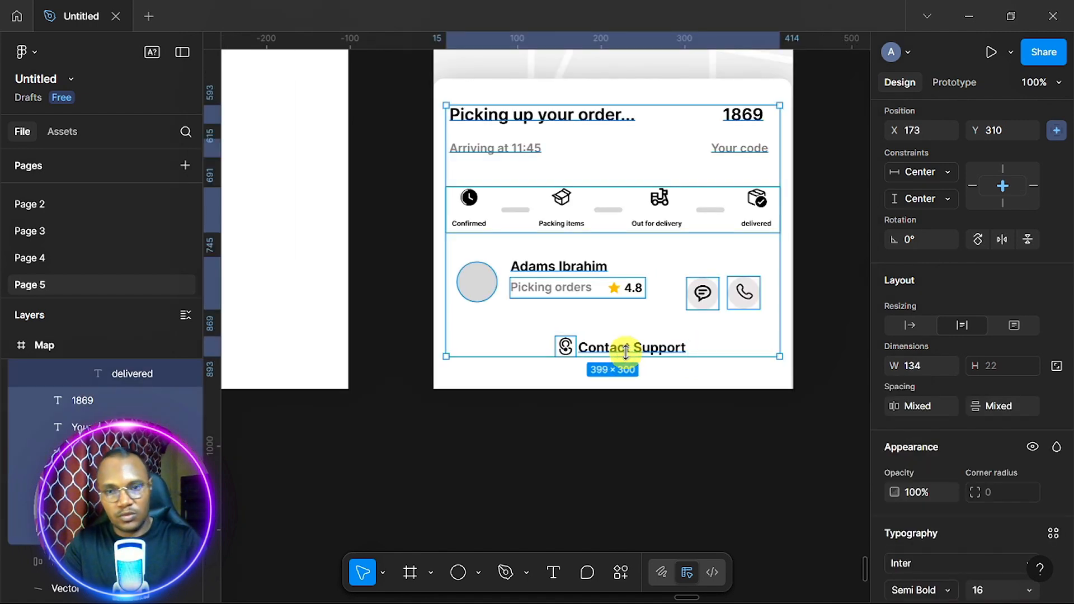
{"action": "left_click", "coordinate": [660, 347]}
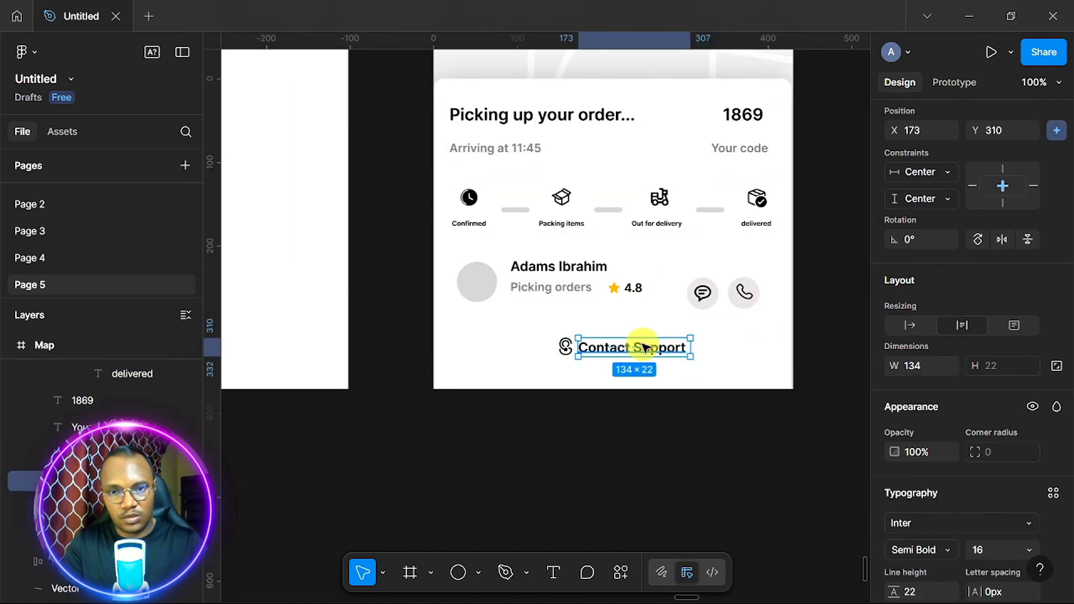
{"action": "left_click", "coordinate": [563, 349], "text": "shift"}
{"action": "key", "text": "shift+a"}
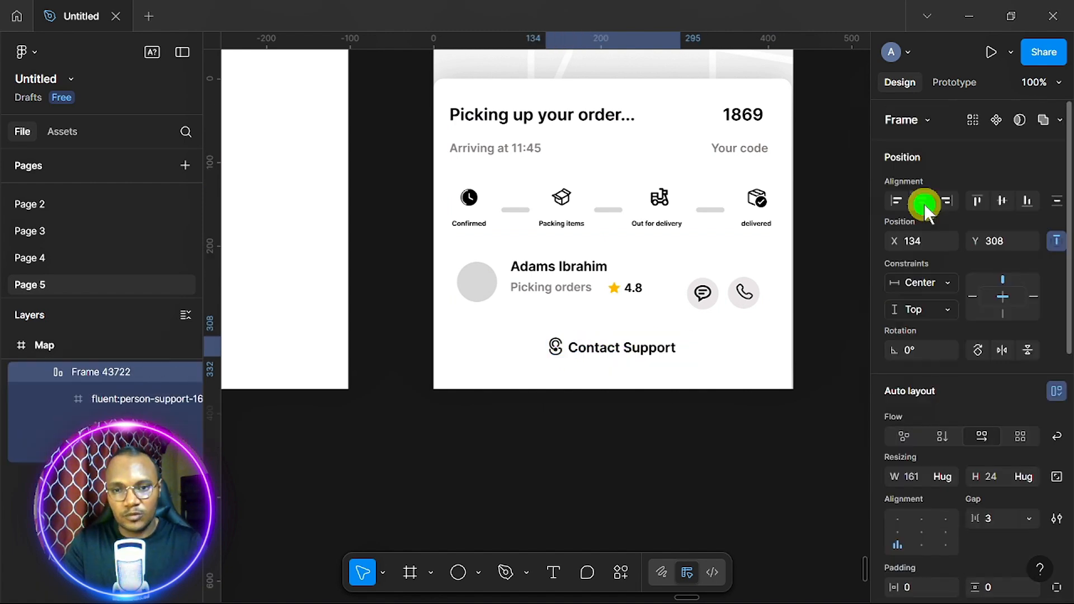
{"action": "left_click", "coordinate": [922, 200]}
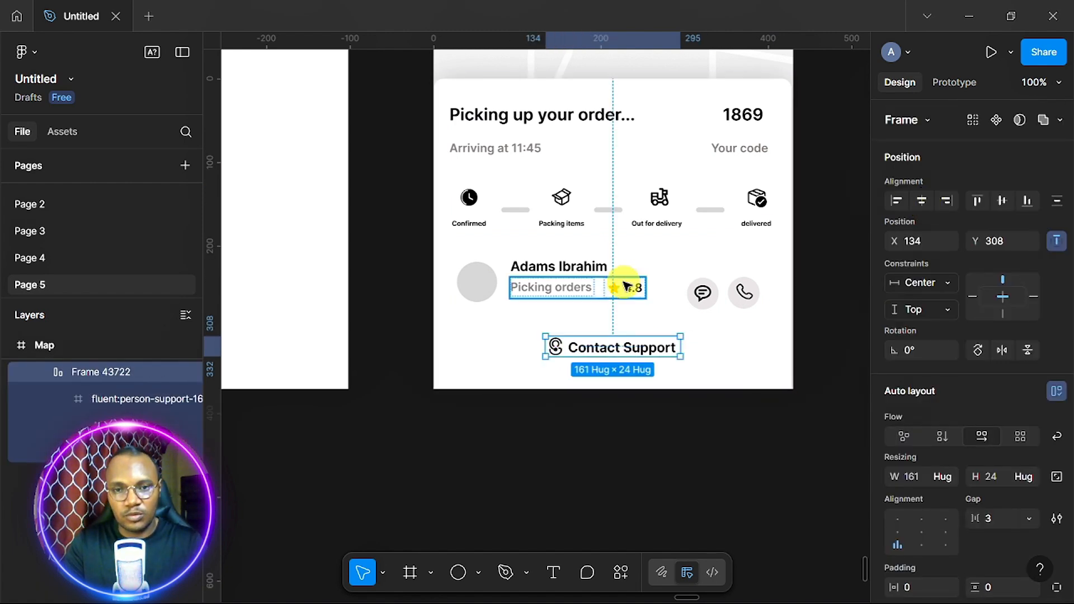
Combine the message and phone buttons in an auto layout with a gap of 24
{"action": "left_click", "coordinate": [702, 290]}
{"action": "left_click", "coordinate": [755, 300], "text": "shift"}
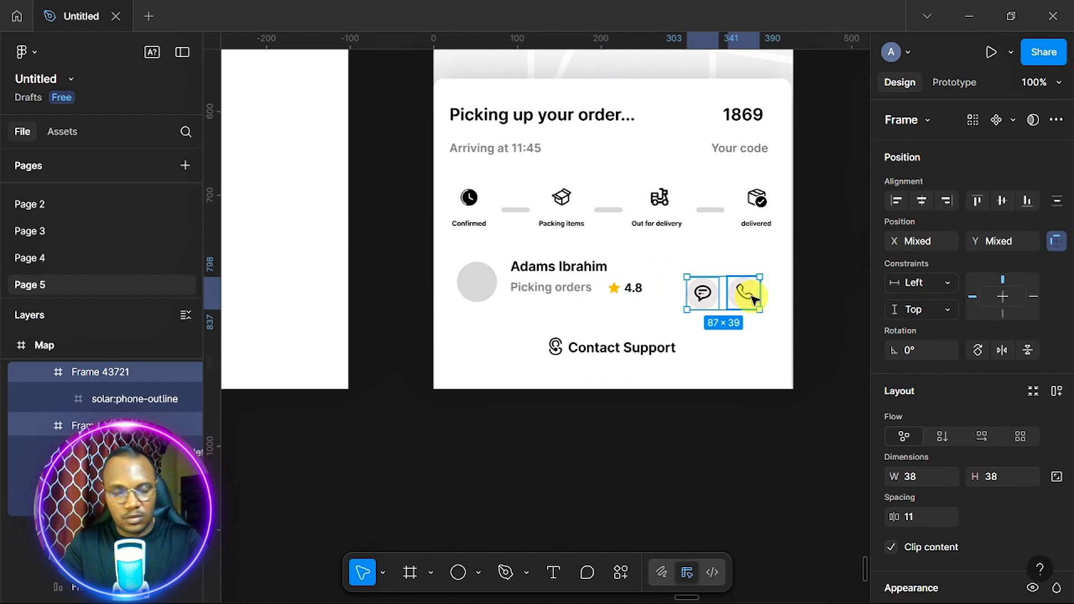
{"action": "key", "text": "shift+a"}
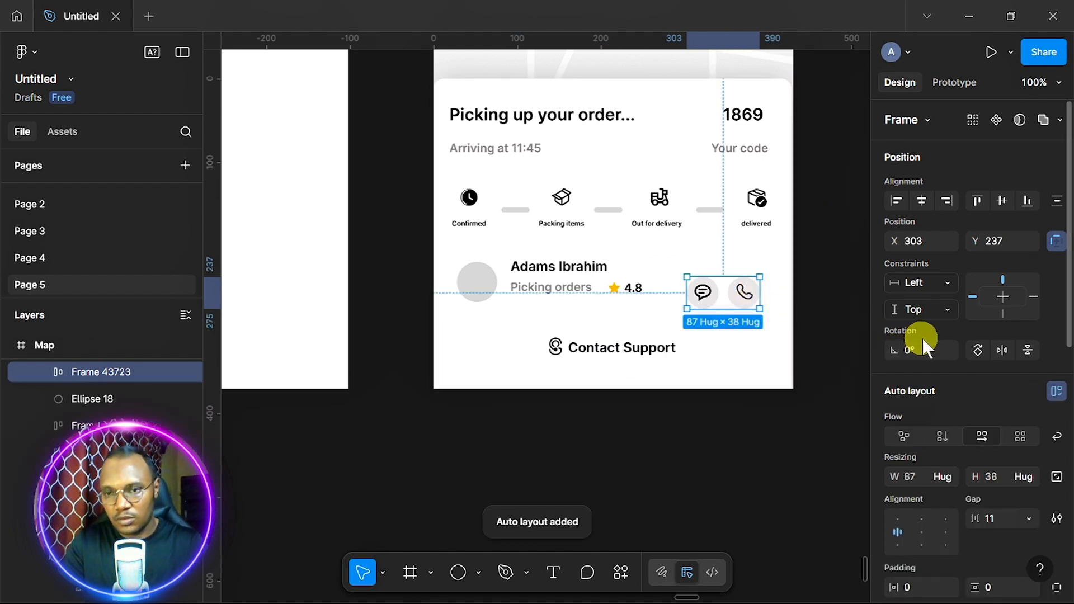
{"action": "left_click", "coordinate": [998, 519]}
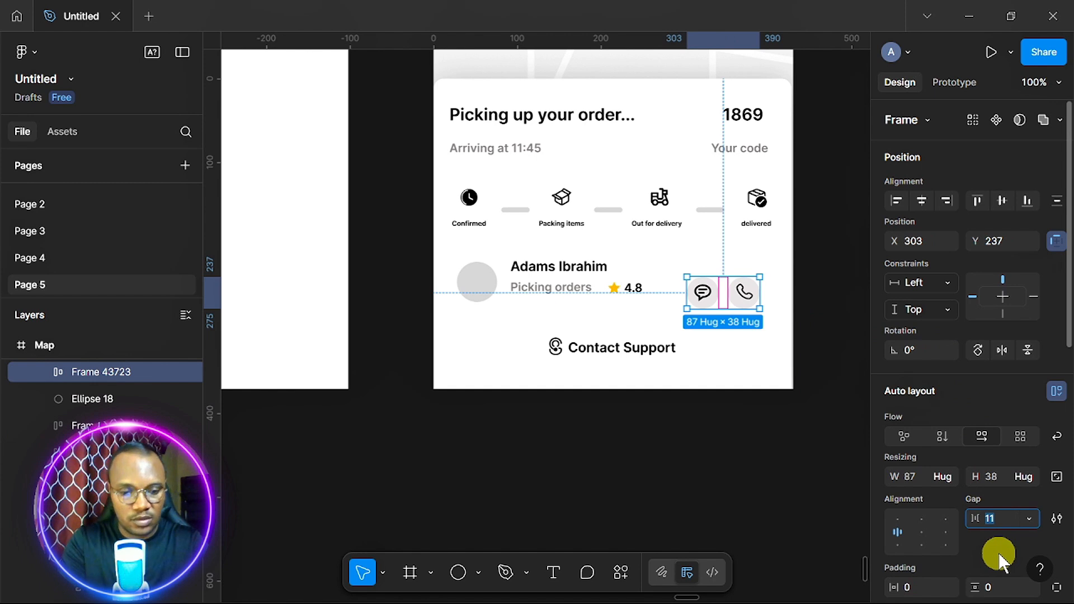
{"action": "type", "text": "32"}
{"action": "key", "text": "Return"}
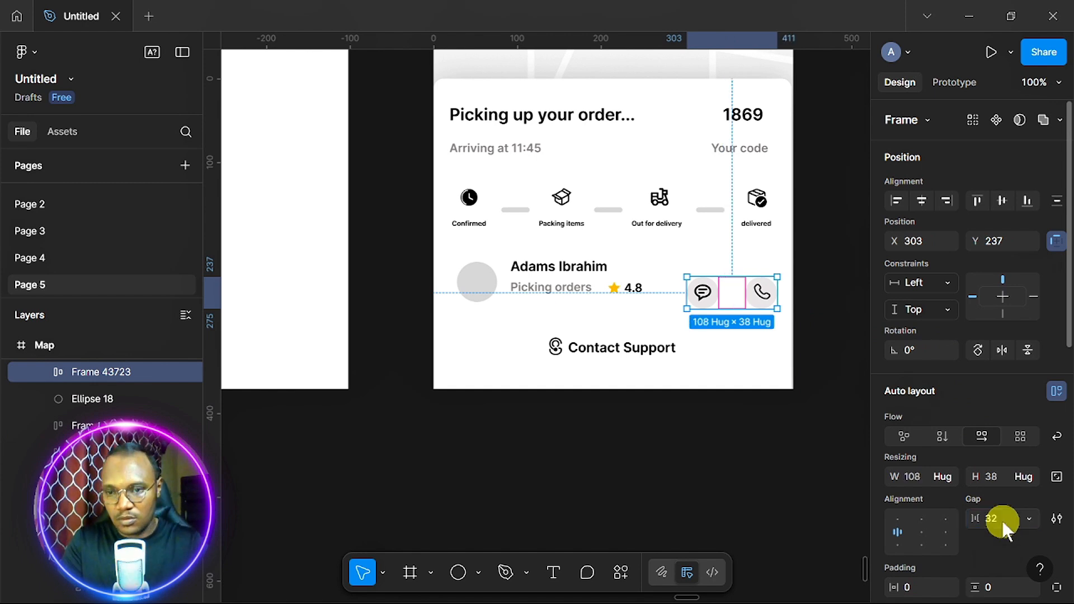
{"action": "left_click", "coordinate": [1002, 522]}
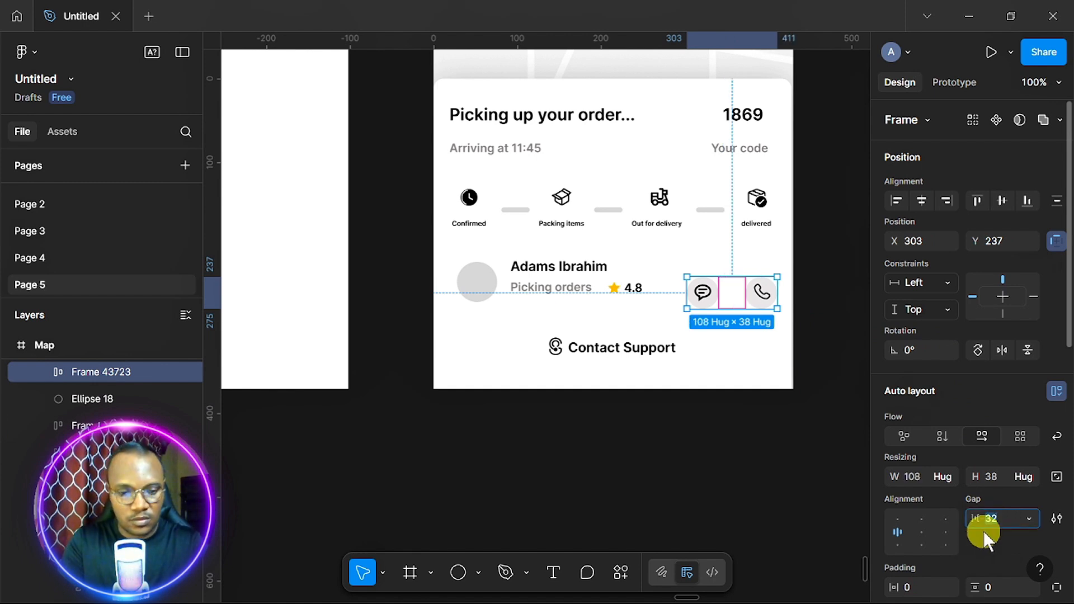
{"action": "type", "text": "24"}
Nest the courier name with the Picking orders line, the avatar circle and the contact buttons into one auto layout row
{"action": "left_click", "coordinate": [571, 266]}
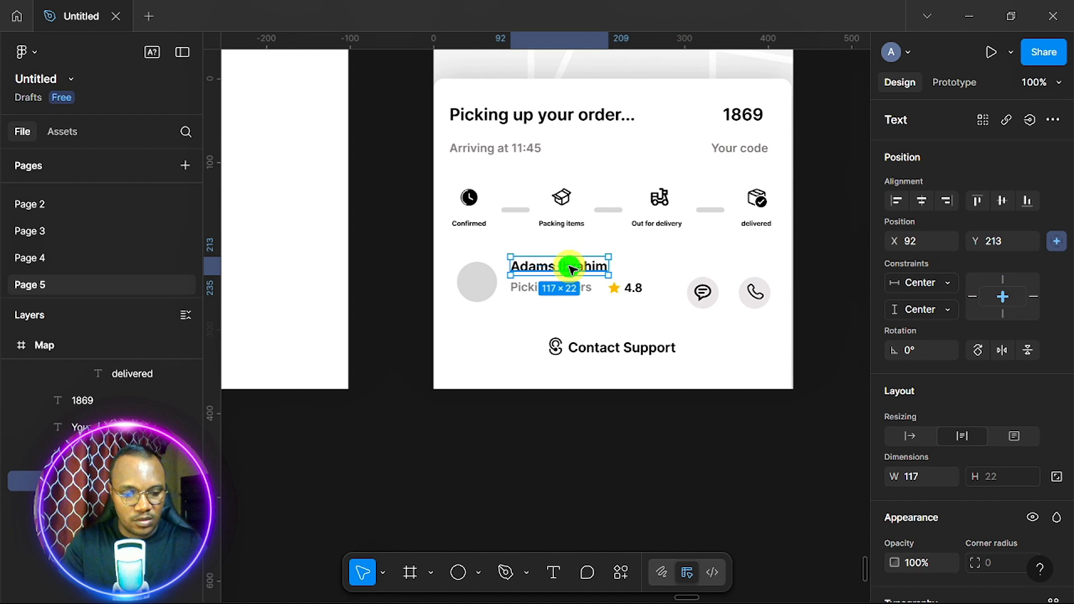
{"action": "left_click", "coordinate": [583, 291], "text": "shift"}
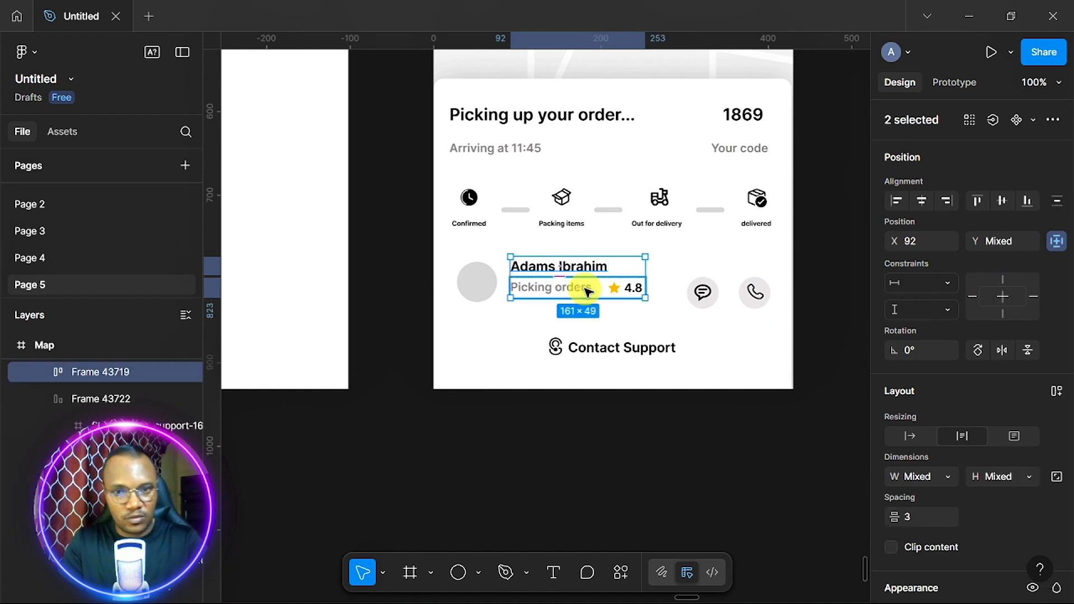
{"action": "key", "text": "shift+a"}
{"action": "left_click", "coordinate": [481, 287], "text": "shift"}
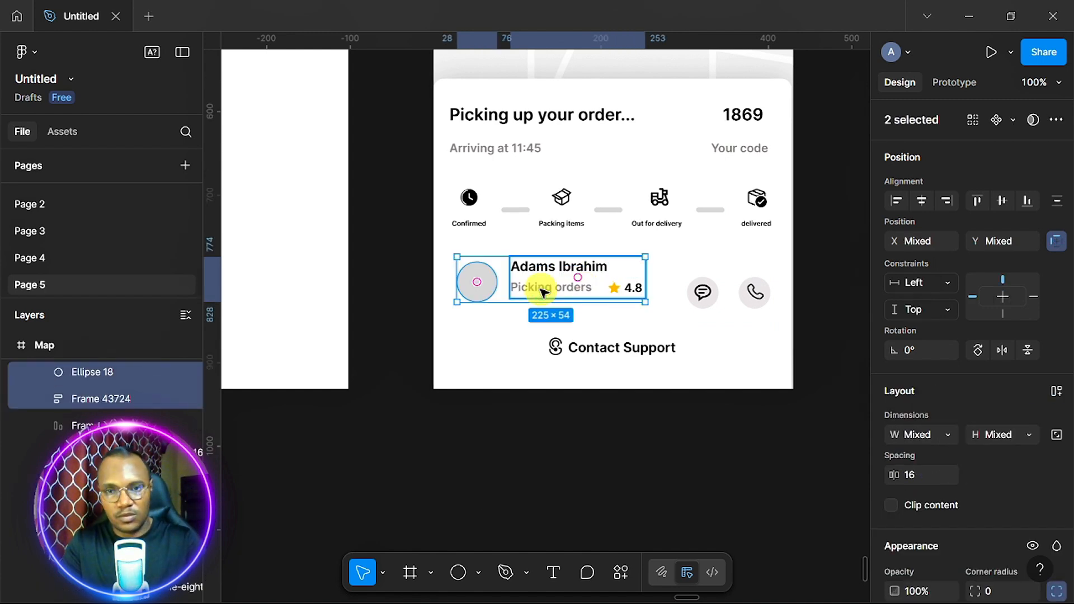
{"action": "key", "text": "shift+a"}
{"action": "left_click", "coordinate": [695, 295], "text": "shift"}
{"action": "key", "text": "shift+a"}
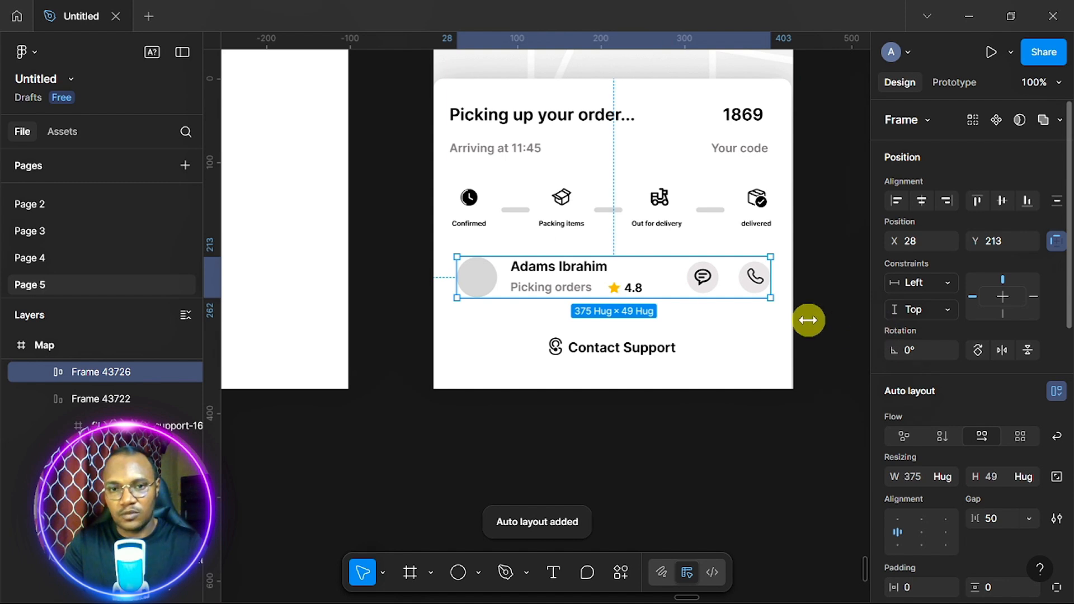
Wrap the status icon row and the courier row together in a vertical auto layout
{"action": "left_click", "coordinate": [490, 218]}
{"action": "left_click", "coordinate": [526, 281], "text": "shift"}
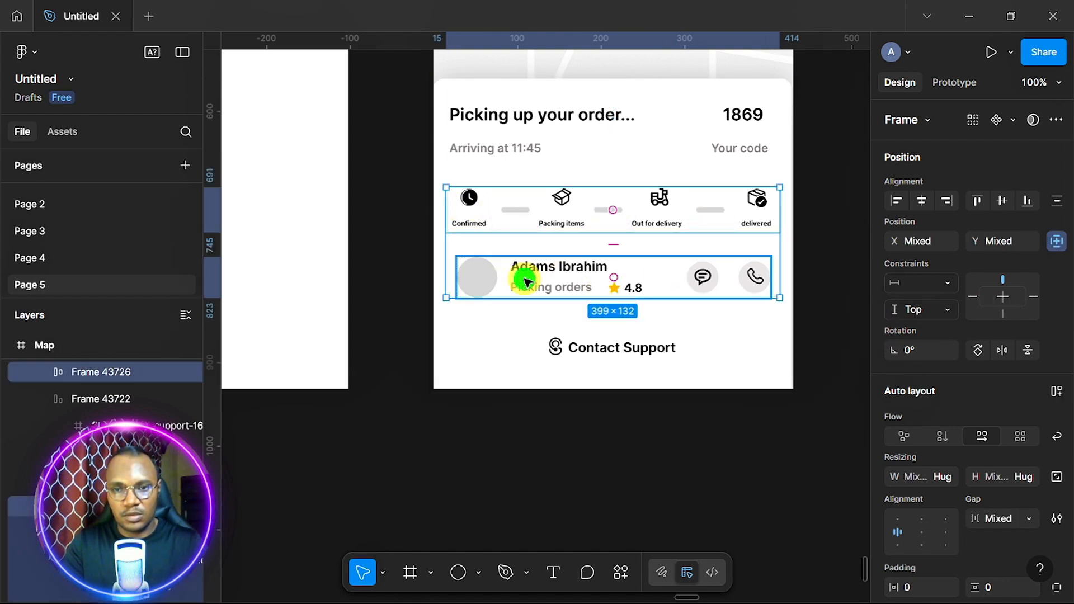
{"action": "key", "text": "shift+a"}
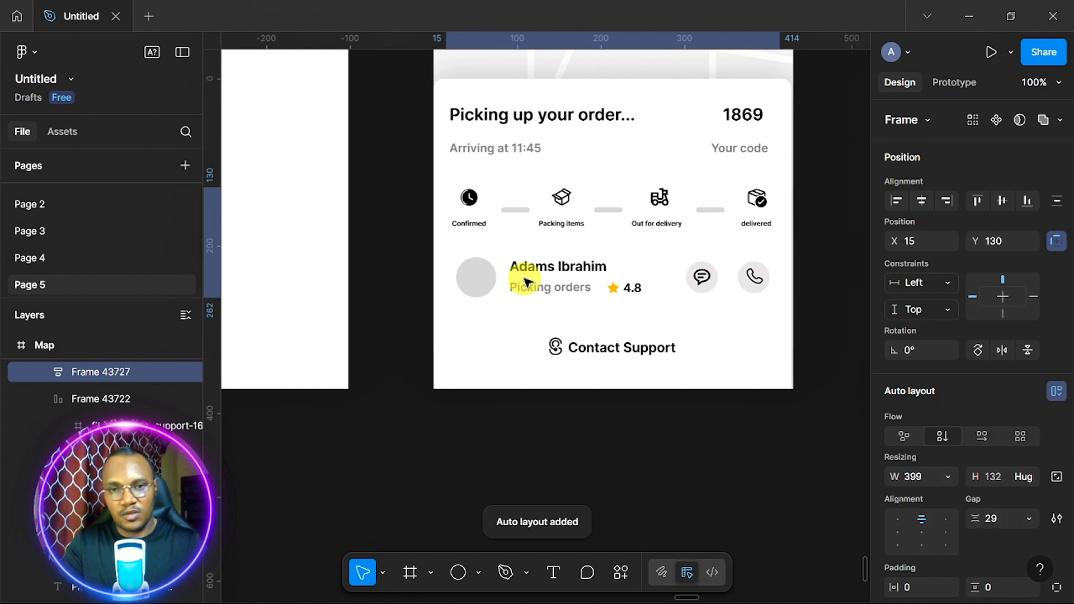
Set the gap between the courier details and the contact buttons to 70
{"action": "left_click", "coordinate": [999, 451]}
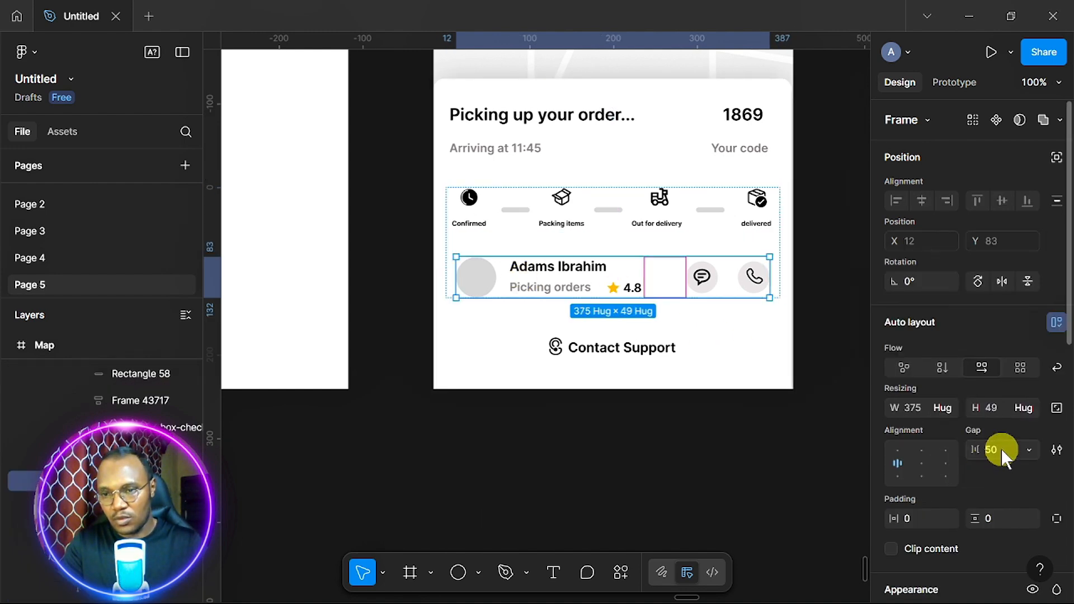
{"action": "left_click", "coordinate": [1001, 449]}
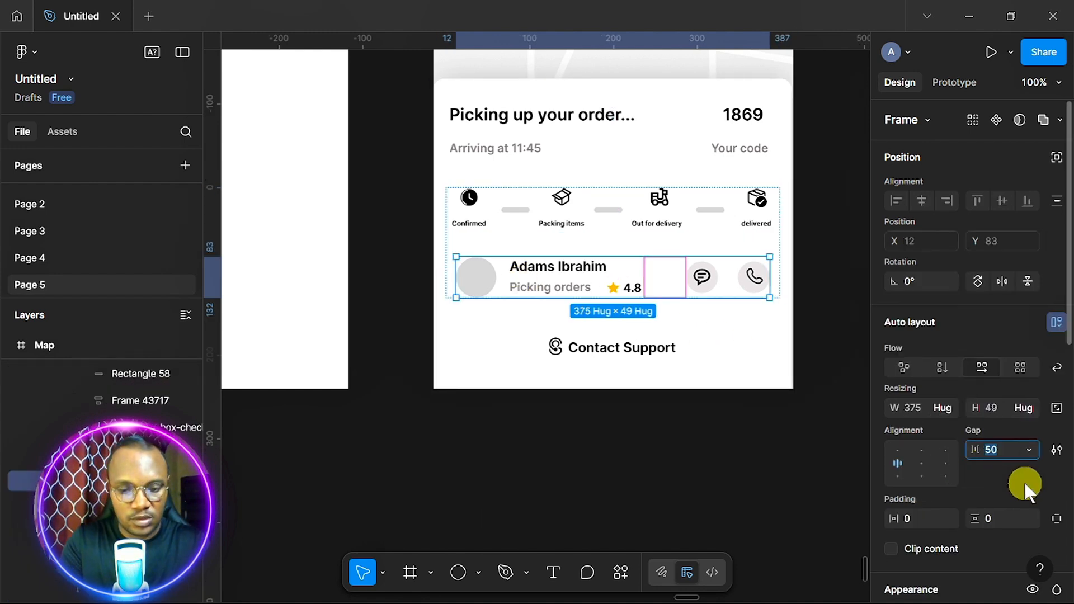
{"action": "type", "text": "60"}
{"action": "key", "text": "Return"}
{"action": "left_click", "coordinate": [999, 450]}
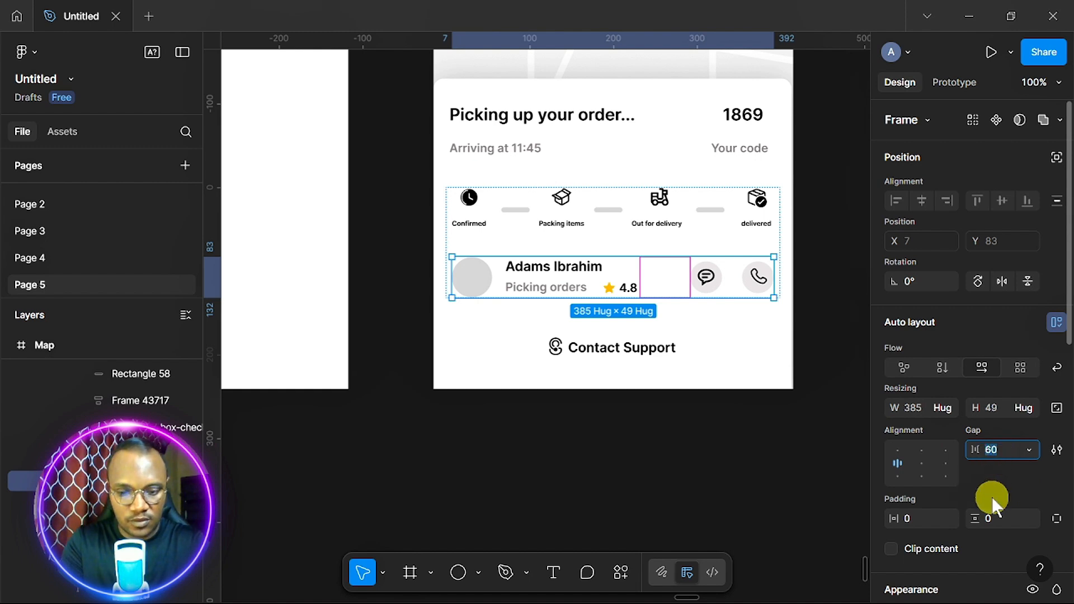
{"action": "type", "text": "70"}
{"action": "key", "text": "Return"}
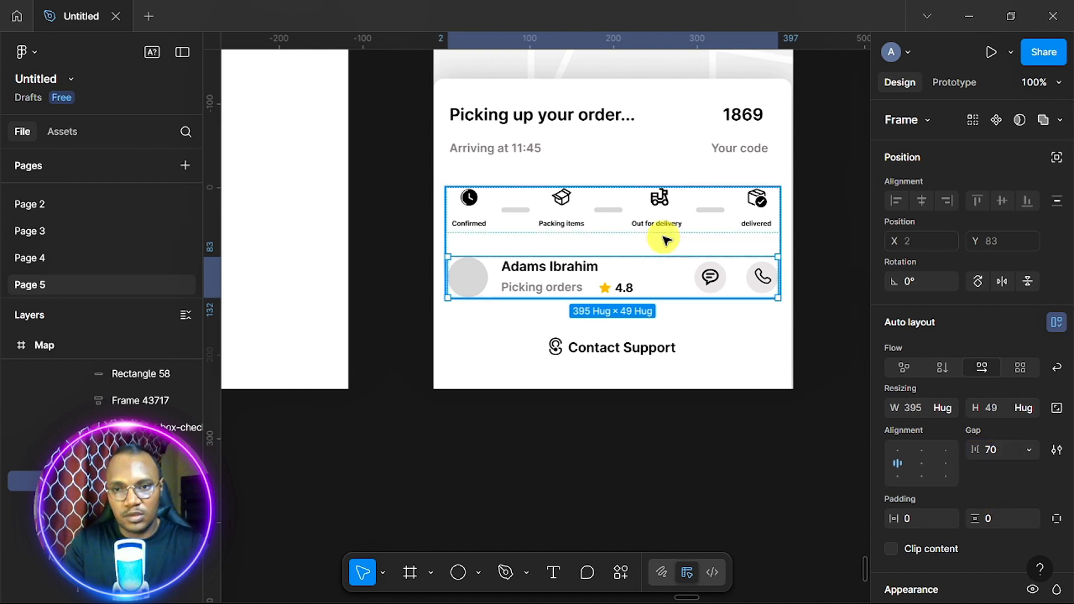
Set the horizontal and vertical padding of the frame holding the status and courier rows to 10
{"action": "left_click", "coordinate": [666, 241]}
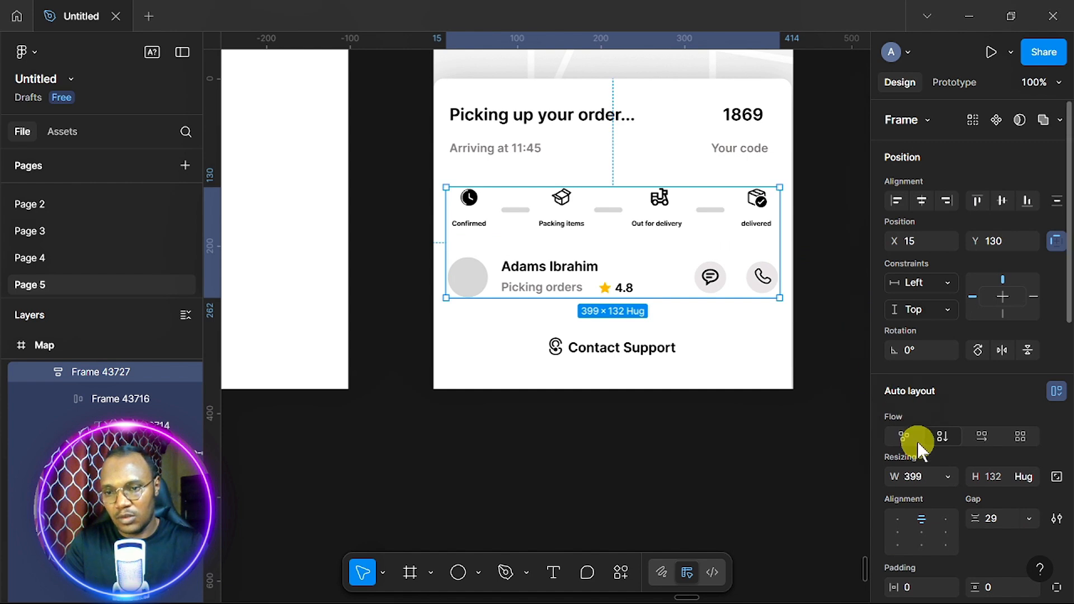
{"action": "scroll", "coordinate": [917, 442], "scroll_direction": "down", "scroll_amount": 2}
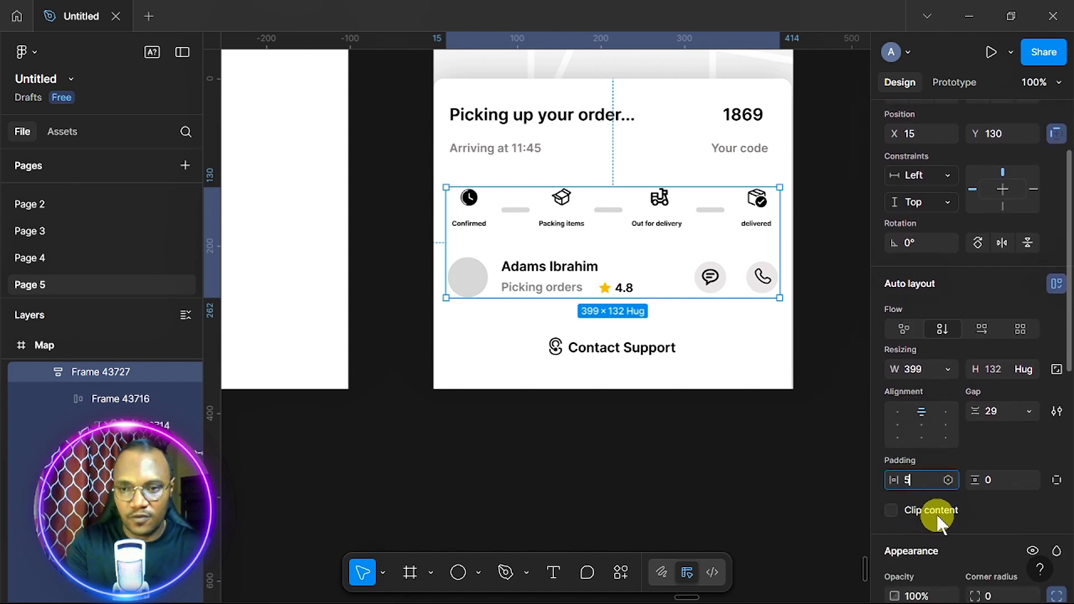
{"action": "type", "text": "5"}
{"action": "type", "text": "1"}
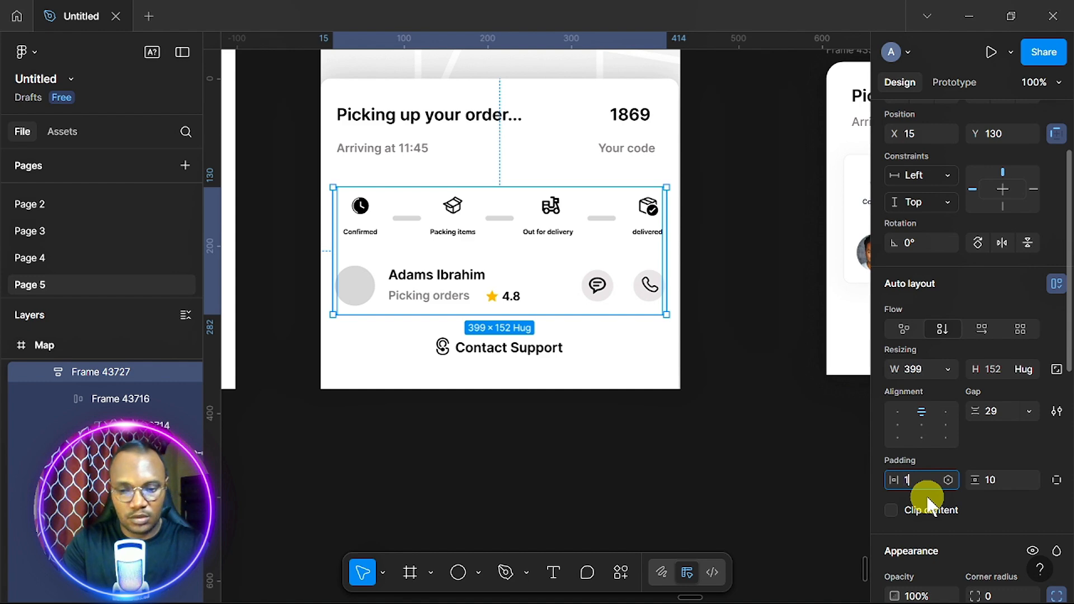
{"action": "type", "text": "0"}
{"action": "key", "text": "Return"}
Give the frame holding the status and courier rows an FFFFFF fill and a corner radius of 12
{"action": "left_click", "coordinate": [438, 189]}
{"action": "scroll", "coordinate": [1050, 336], "scroll_direction": "down", "scroll_amount": 4}
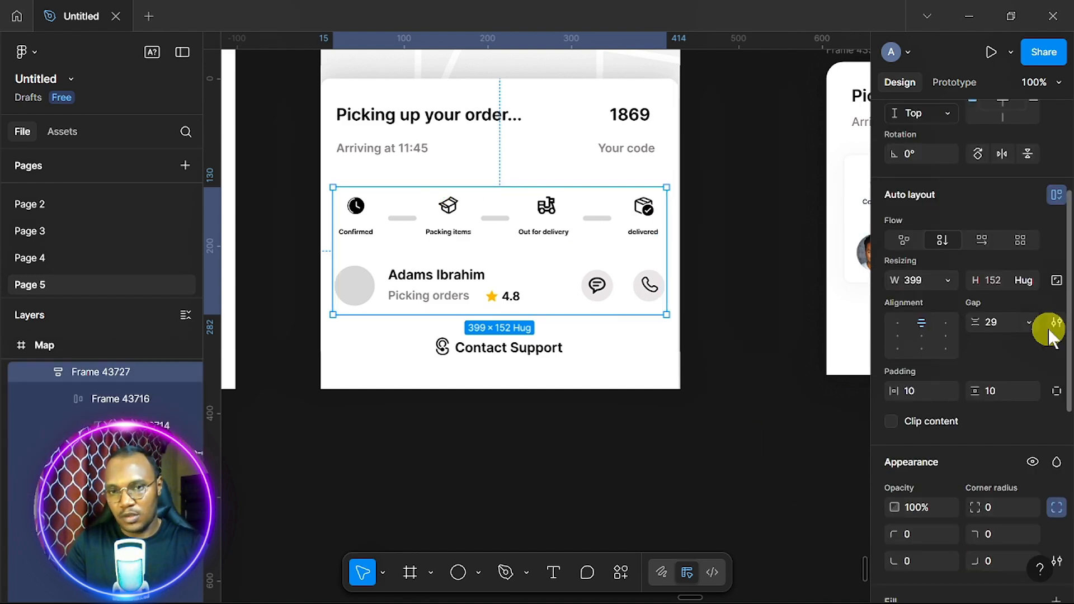
{"action": "scroll", "coordinate": [1051, 336], "scroll_direction": "down", "scroll_amount": 5}
{"action": "left_click", "coordinate": [1055, 348]}
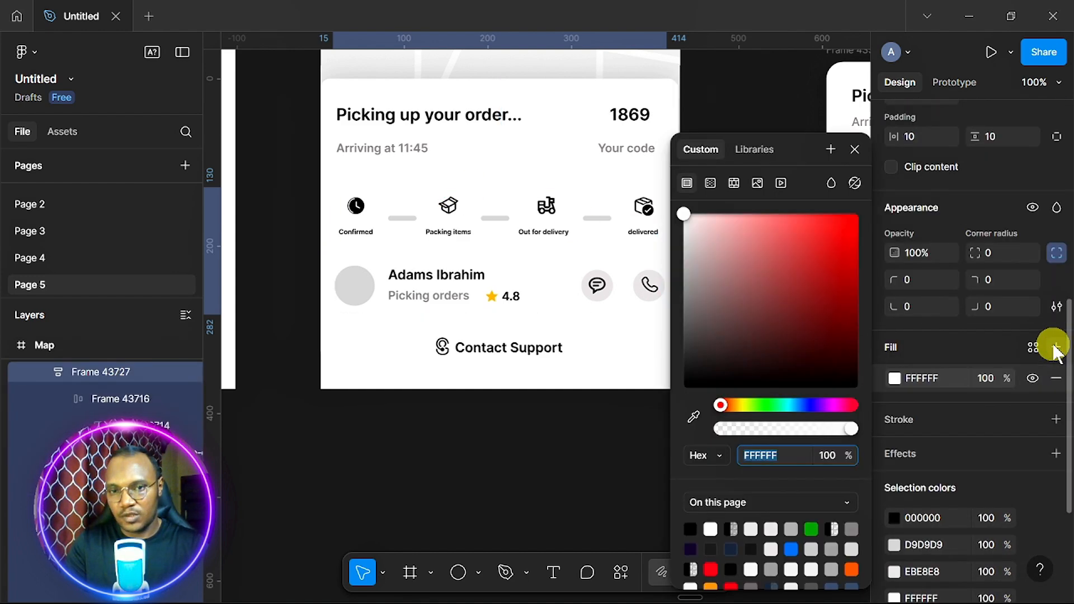
{"action": "left_click", "coordinate": [996, 250]}
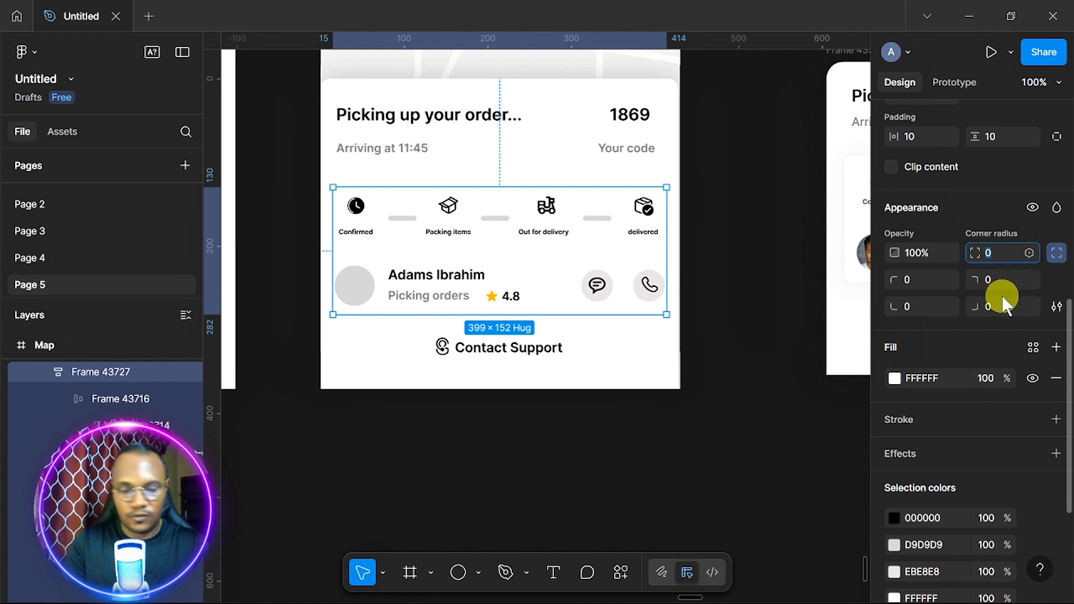
{"action": "type", "text": "12"}
{"action": "key", "text": "Return"}
Change the fill of the whole order-tracking card to the light grey F8F7F7
{"action": "scroll", "coordinate": [631, 288], "scroll_direction": "down", "scroll_amount": 1}
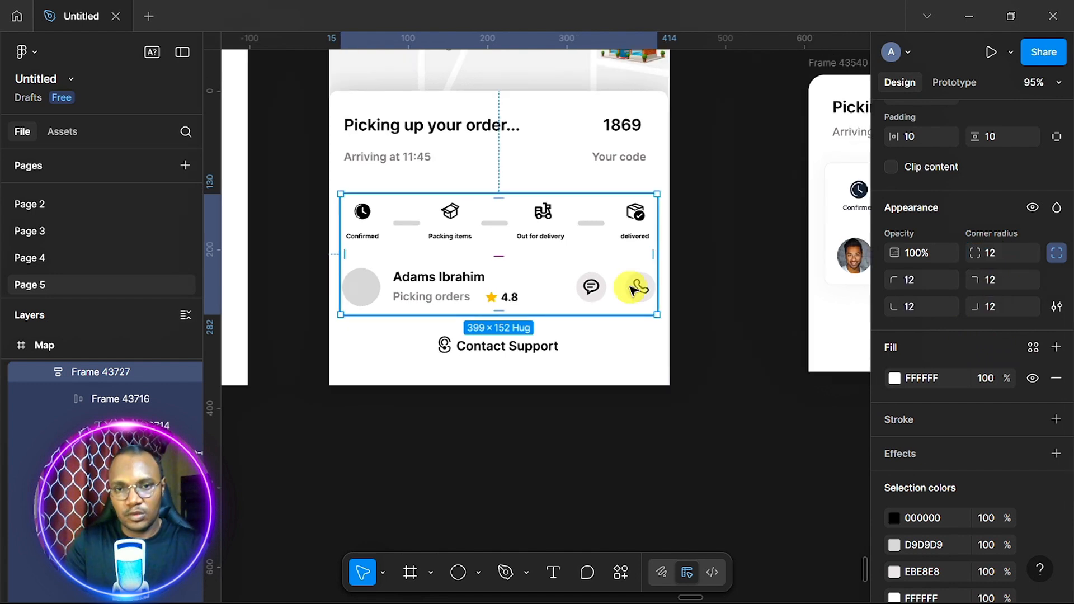
{"action": "scroll", "coordinate": [631, 288], "scroll_direction": "up", "scroll_amount": 1}
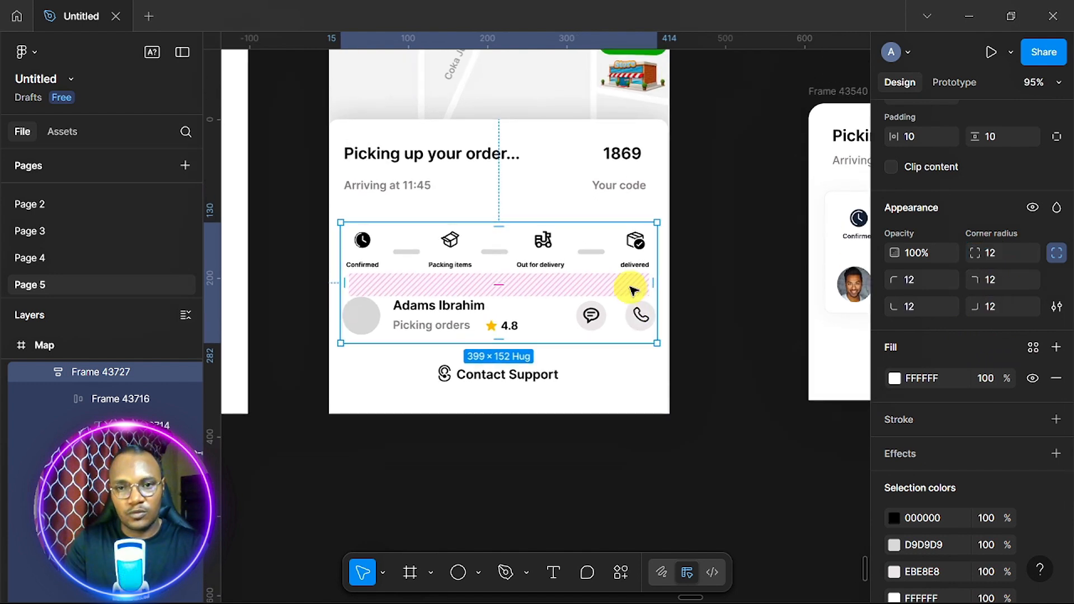
{"action": "scroll", "coordinate": [631, 287], "scroll_direction": "up", "scroll_amount": 1}
{"action": "left_click", "coordinate": [541, 183]}
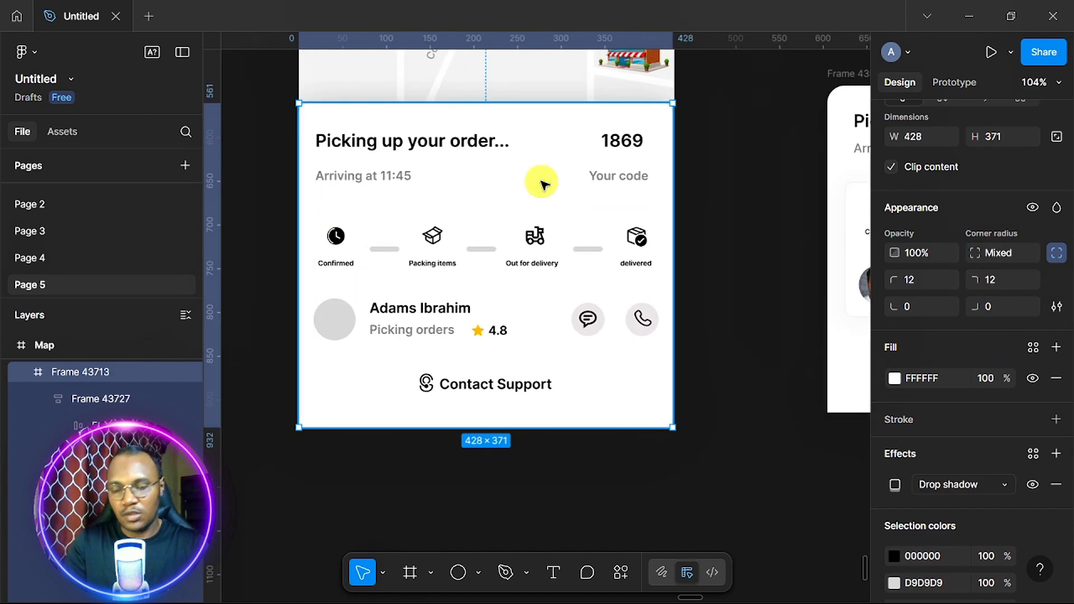
{"action": "left_click", "coordinate": [895, 378]}
{"action": "left_click", "coordinate": [684, 219]}
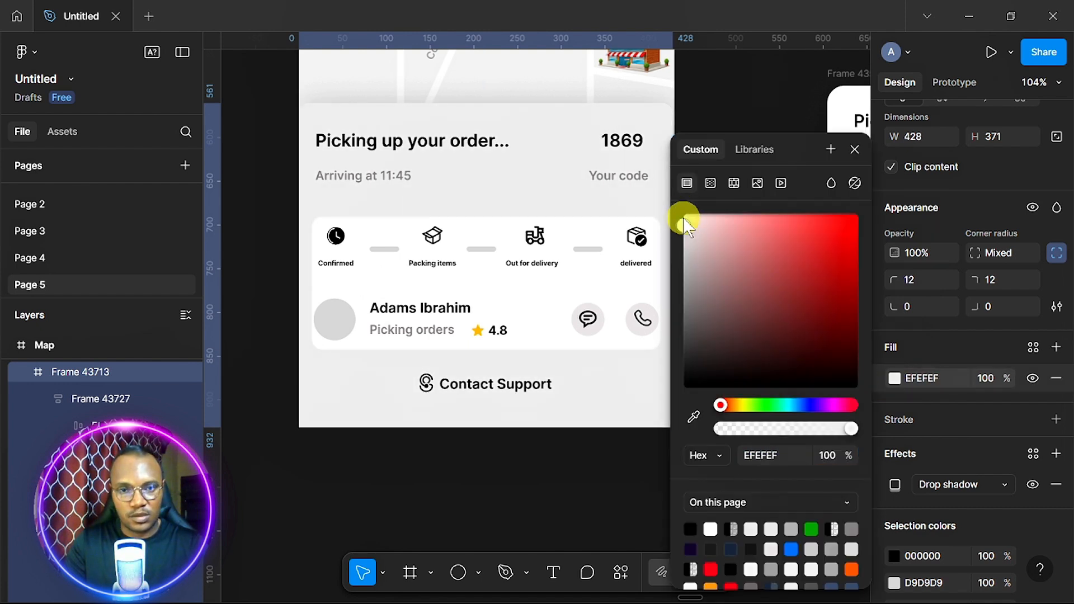
{"action": "left_click_drag", "start_coordinate": [683, 220], "coordinate": [684, 218]}
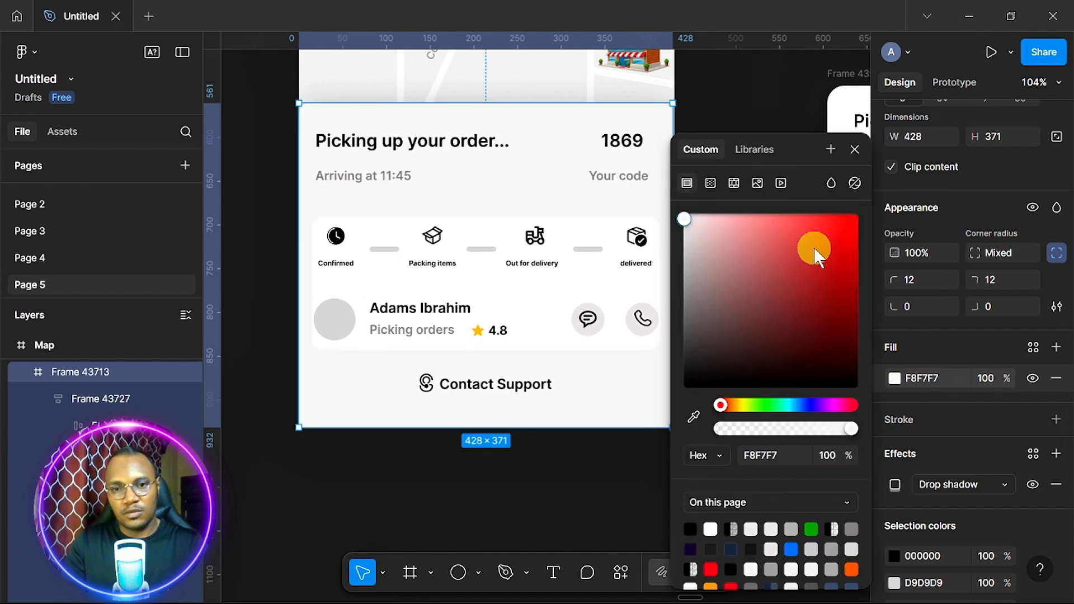
{"action": "left_click", "coordinate": [855, 150]}
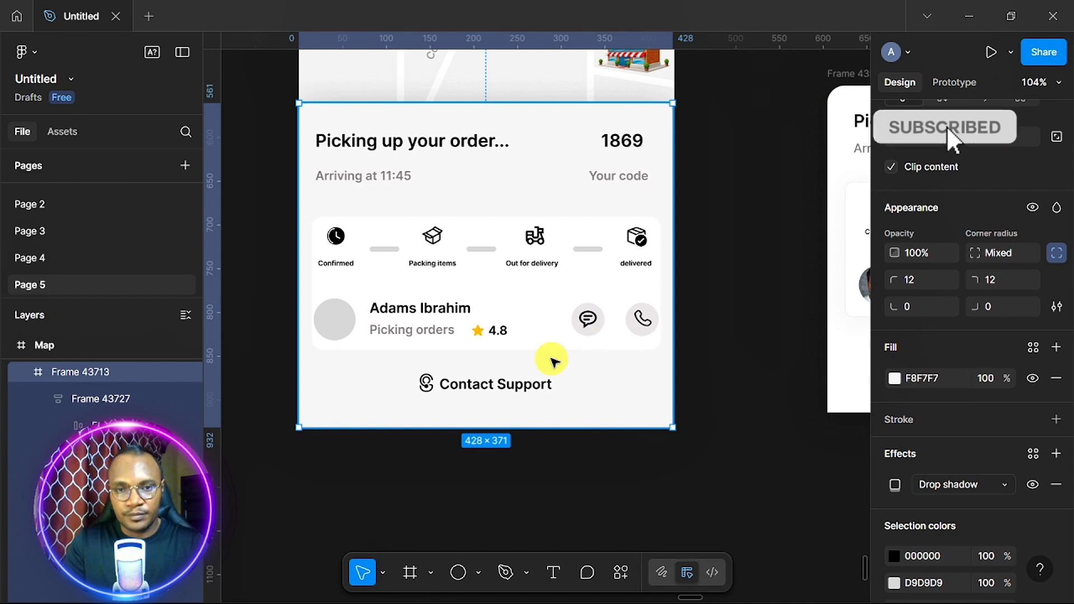
Grey out the Out for delivery and delivered stages, and darken the connector bar between Confirmed and Packing items
{"action": "left_click", "coordinate": [948, 432]}
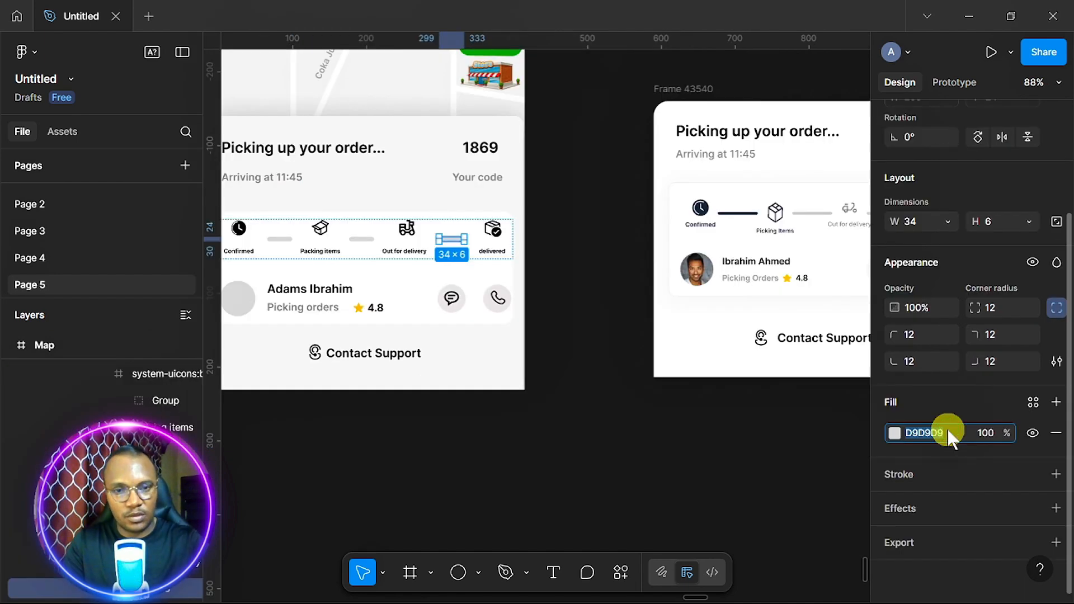
{"action": "left_click", "coordinate": [492, 233]}
{"action": "left_click", "coordinate": [409, 240], "text": "shift"}
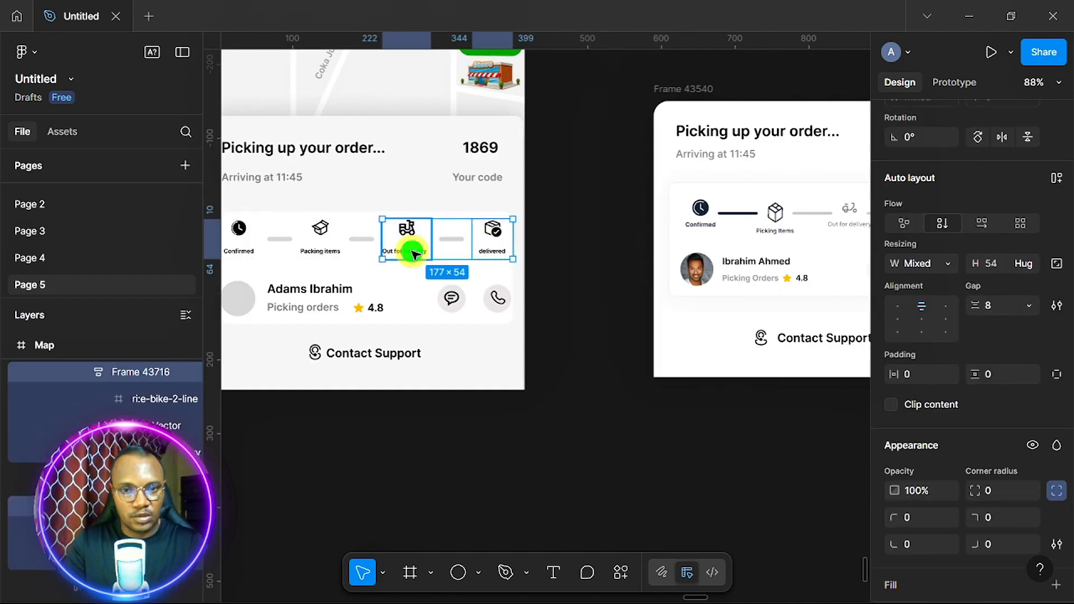
{"action": "scroll", "coordinate": [923, 442], "scroll_direction": "down", "scroll_amount": 5}
{"action": "left_click", "coordinate": [894, 467]}
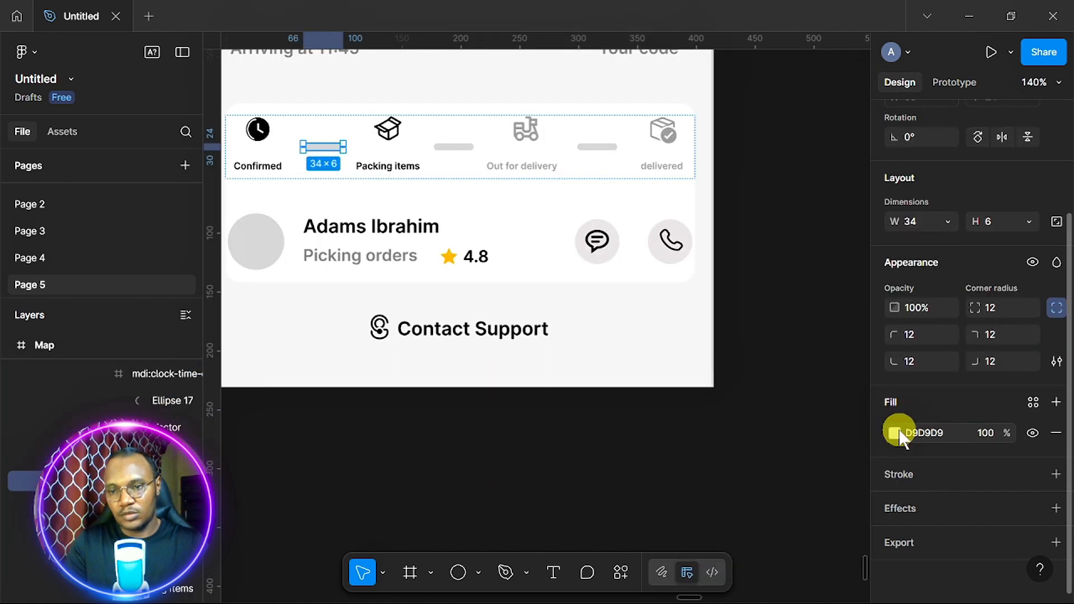
{"action": "left_click", "coordinate": [894, 432]}
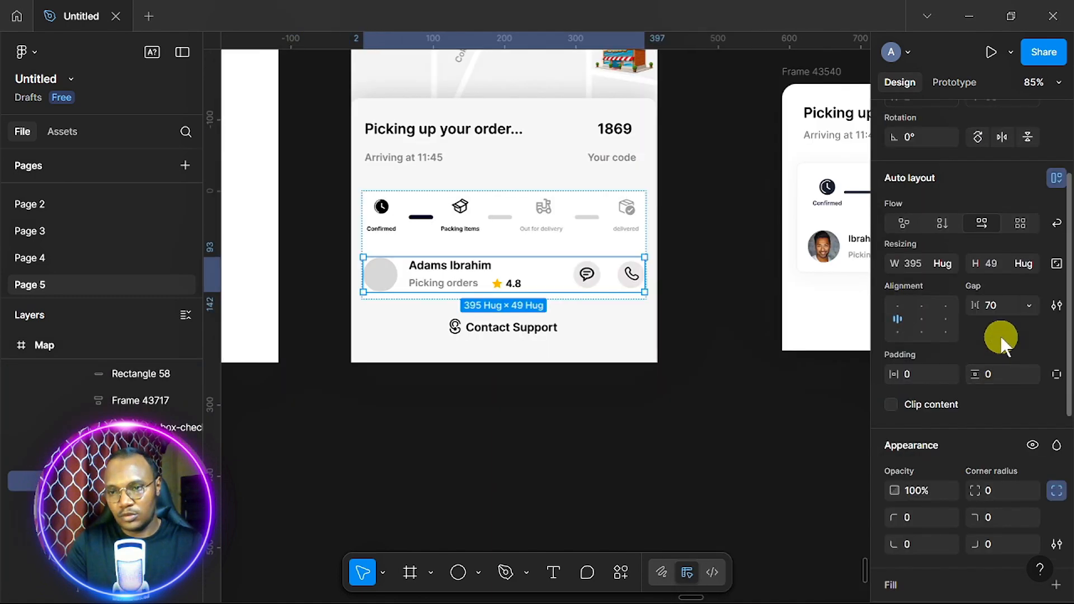
Tighten the gap between the courier details and contact buttons, and centre the Contact Support row horizontally in the card
{"action": "left_click", "coordinate": [1005, 305]}
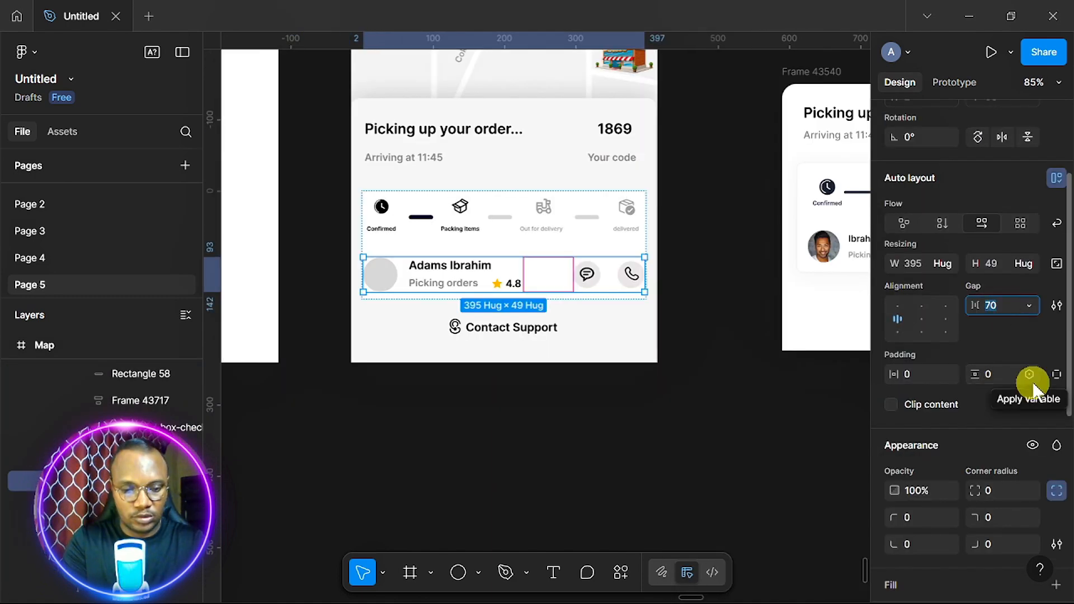
{"action": "left_click", "coordinate": [715, 333]}
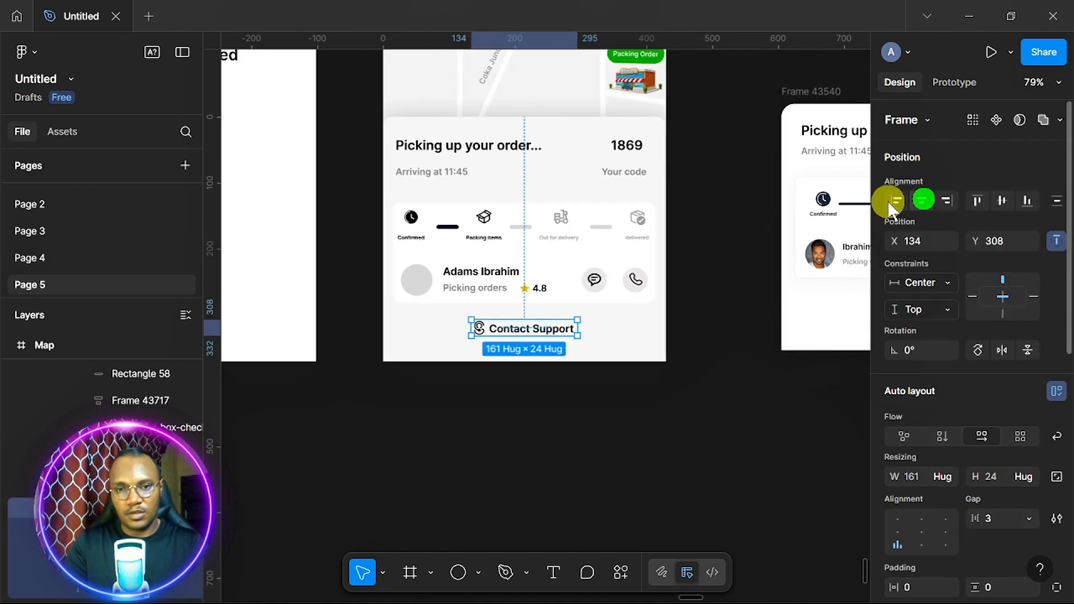
{"action": "scroll", "coordinate": [697, 354], "scroll_direction": "right", "scroll_amount": 1}
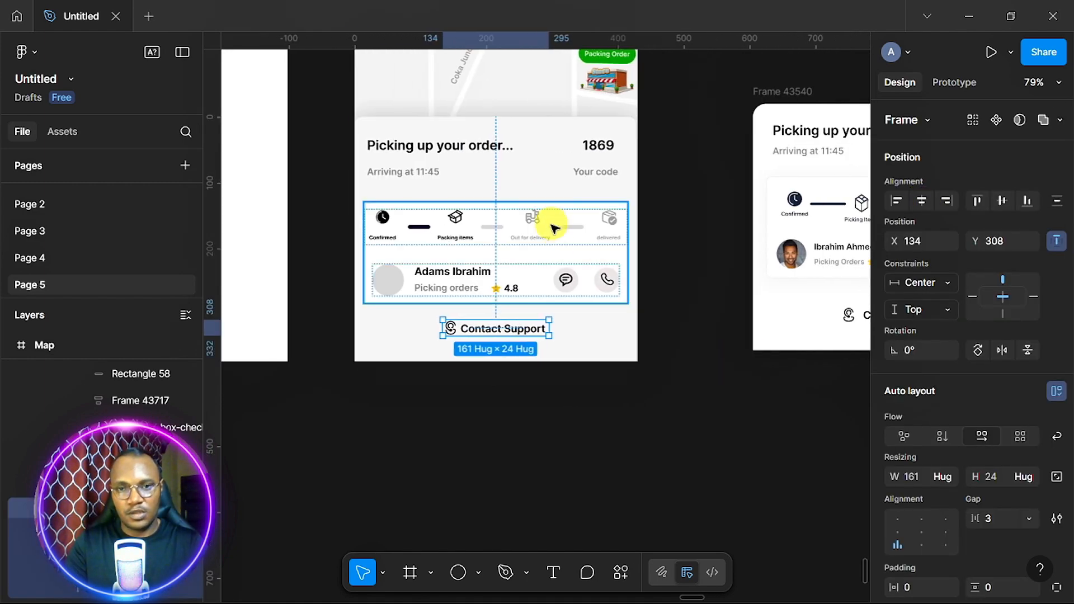
{"action": "scroll", "coordinate": [587, 235], "scroll_direction": "right", "scroll_amount": 5}
{"action": "scroll", "coordinate": [620, 263], "scroll_direction": "left", "scroll_amount": 5}
Group the order code with its Your code label, and the order title with its arrival time, as two auto layouts
{"action": "scroll", "coordinate": [621, 263], "scroll_direction": "up", "scroll_amount": 3}
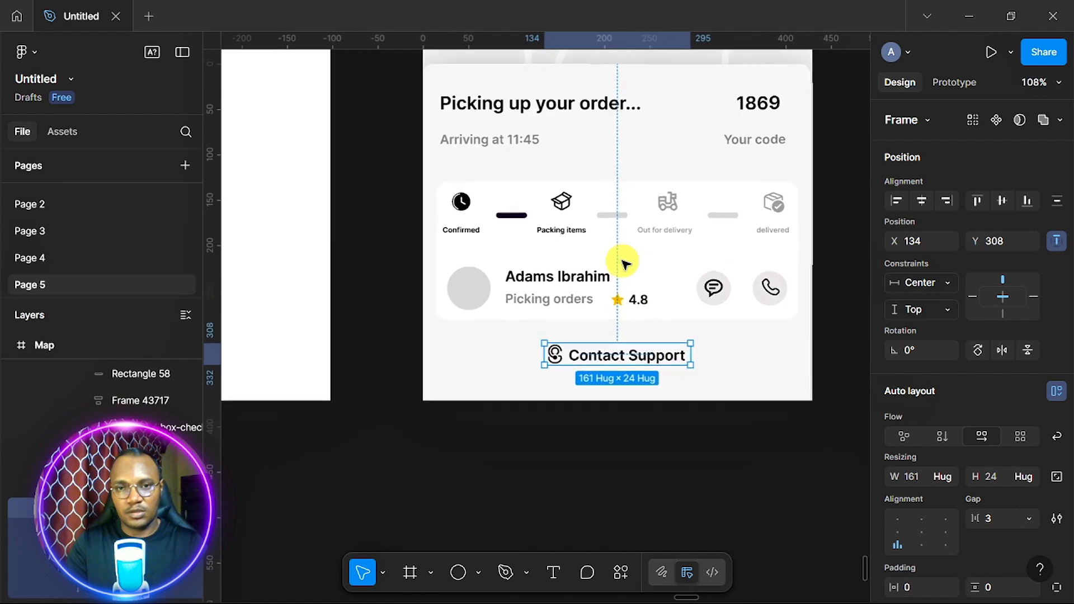
{"action": "left_click", "coordinate": [763, 103]}
{"action": "left_click", "coordinate": [774, 140], "text": "shift"}
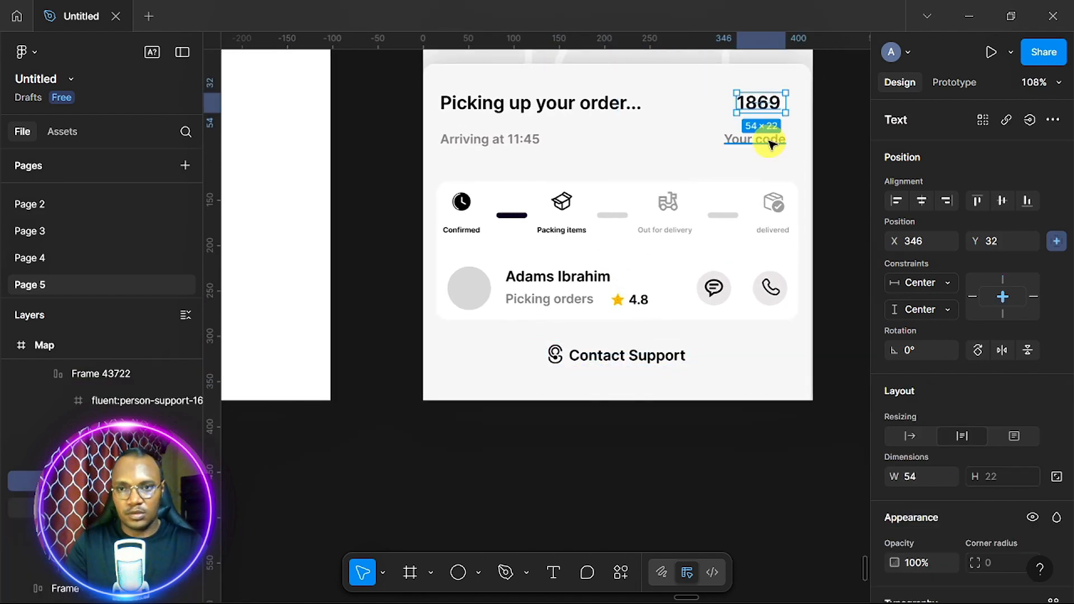
{"action": "key", "text": "shift+a"}
{"action": "left_click", "coordinate": [516, 107]}
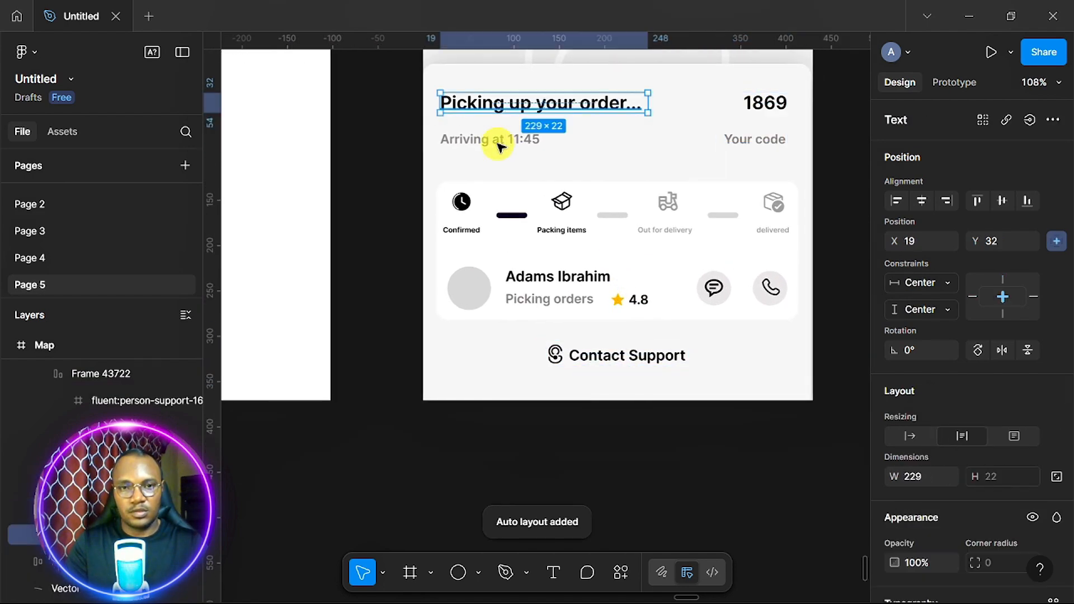
{"action": "left_click", "coordinate": [499, 142], "text": "shift"}
{"action": "key", "text": "shift+a"}
Centre the white frame with the status and courier rows horizontally in the card and nudge it slightly upward
{"action": "scroll", "coordinate": [554, 250], "scroll_direction": "down", "scroll_amount": 5}
{"action": "left_click", "coordinate": [925, 207]}
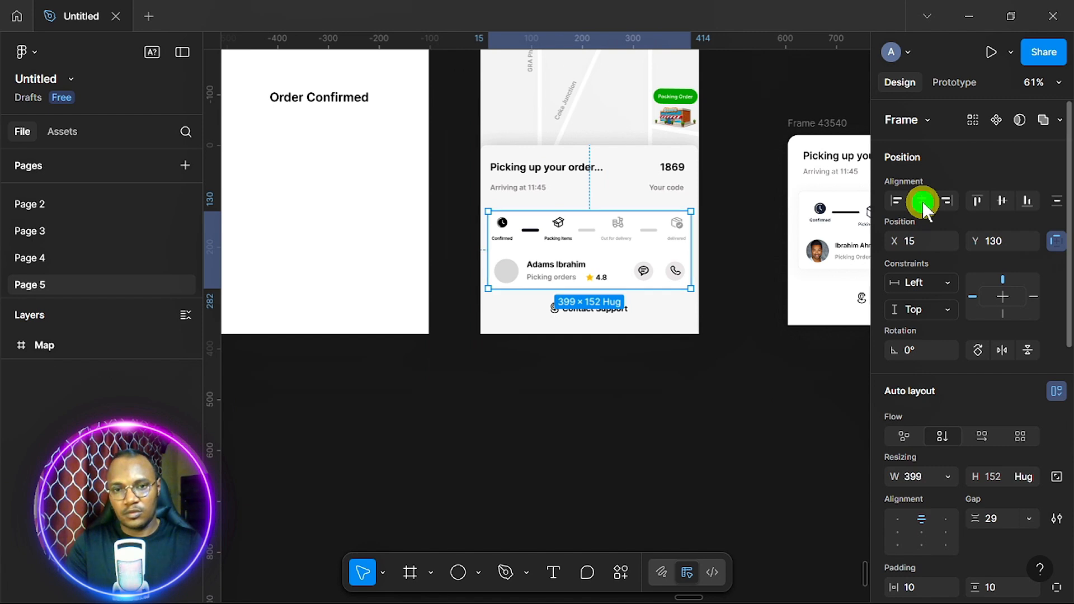
{"action": "key", "text": "Up"}
{"action": "key", "text": "Up"}
{"action": "key", "text": "Up"}
{"action": "key", "text": "Up"}
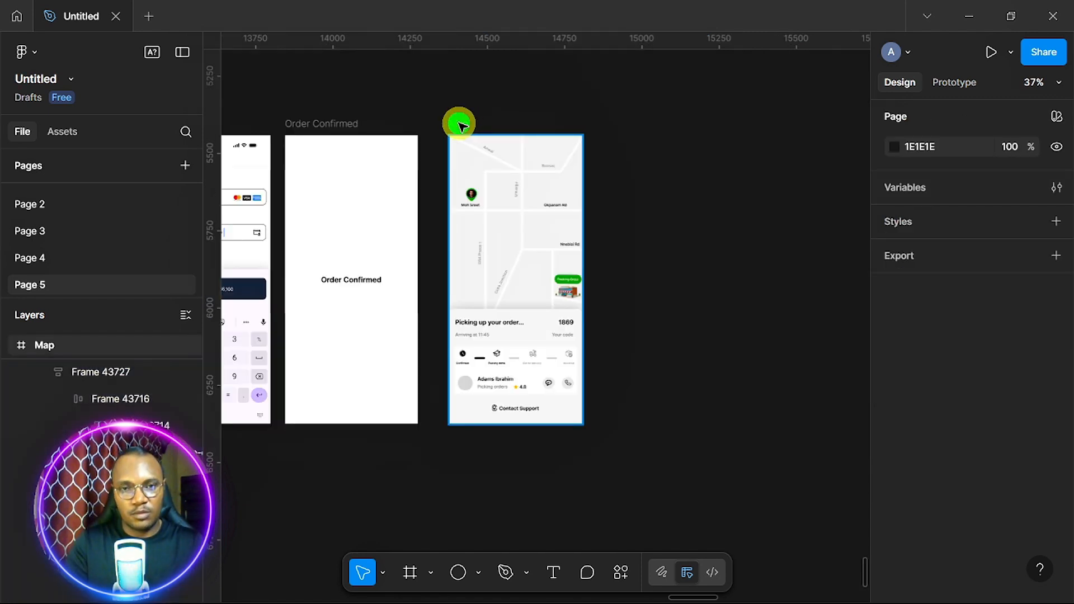
Create a standalone copy of the order-tracking card below the Map screen by duplicating the screen and deleting the leftover duplicate
{"action": "left_click", "coordinate": [460, 124]}
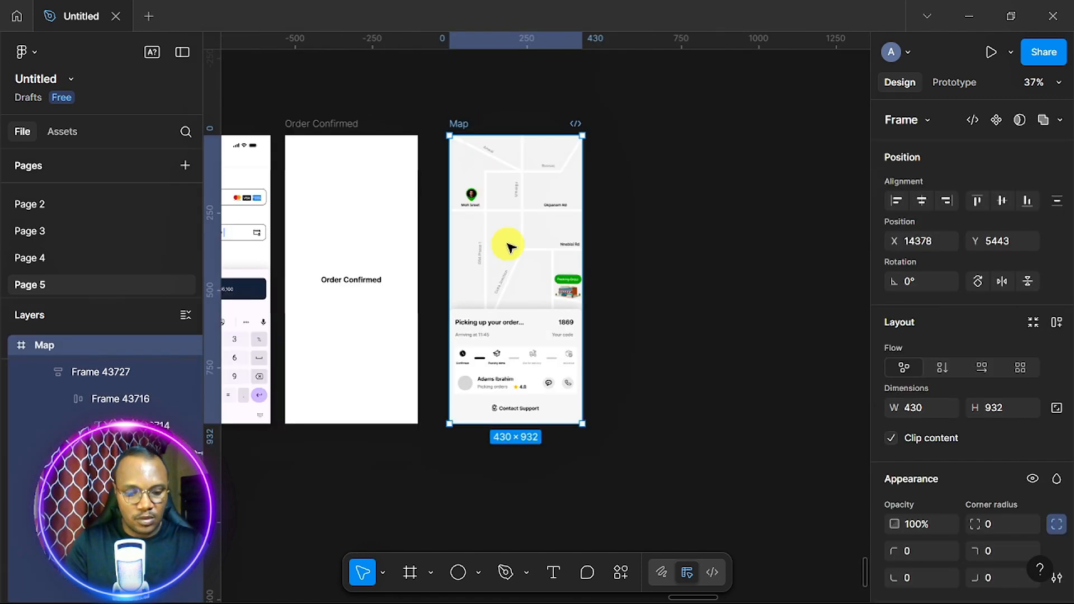
{"action": "left_click_drag", "start_coordinate": [510, 245], "coordinate": [727, 261]}
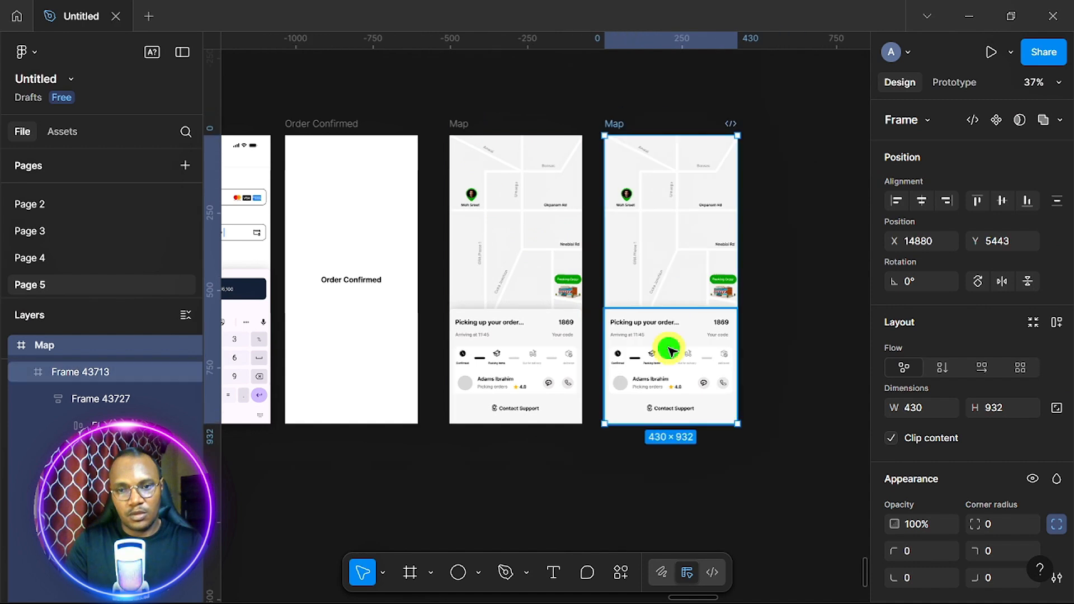
{"action": "double_click", "coordinate": [669, 348]}
{"action": "left_click_drag", "start_coordinate": [637, 405], "coordinate": [532, 480]}
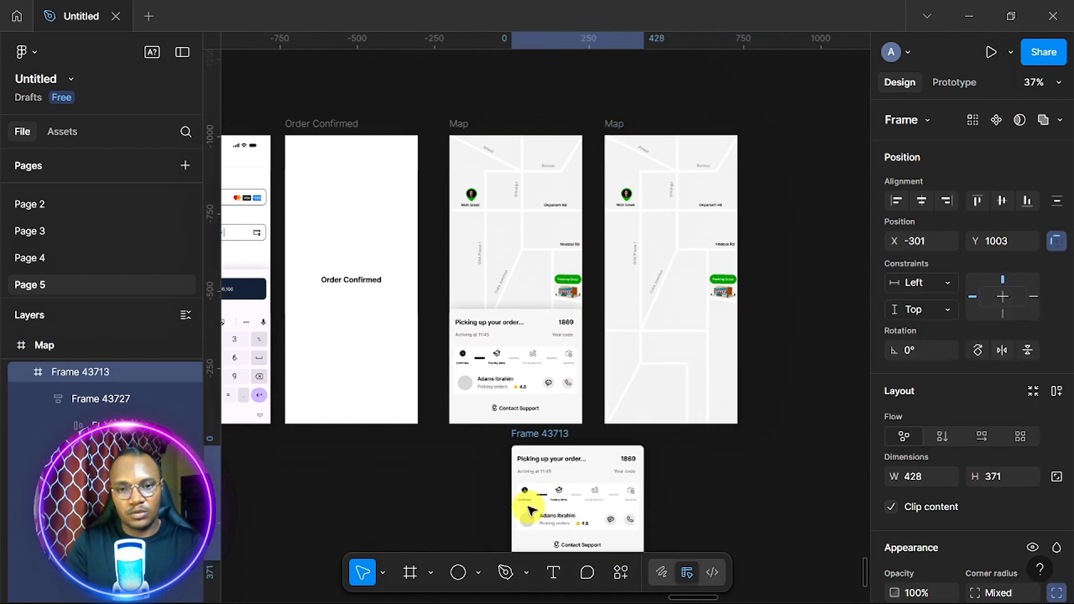
{"action": "left_click", "coordinate": [616, 126]}
{"action": "key", "text": "Delete"}
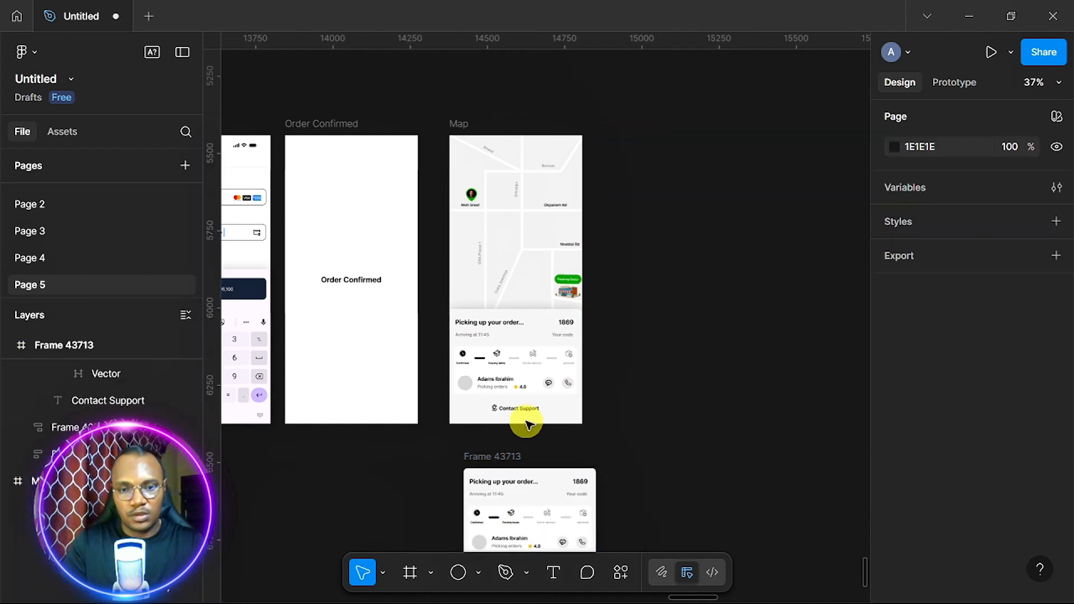
Add an iPhone 14 & 15 Pro Max frame beside the Map screen and rename it map
{"action": "left_click", "coordinate": [412, 573]}
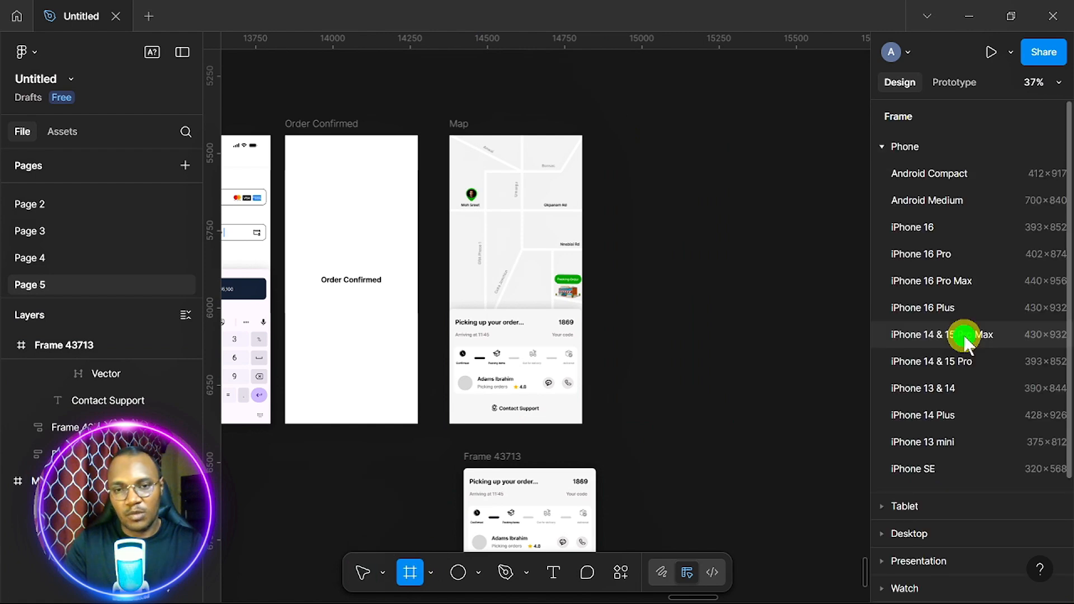
{"action": "left_click", "coordinate": [963, 336]}
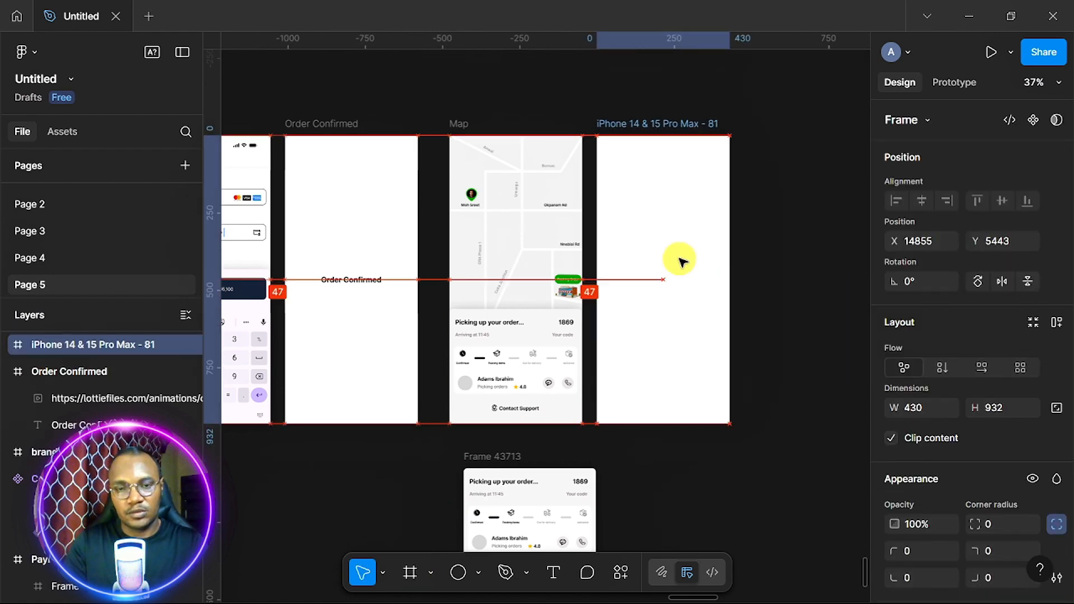
{"action": "double_click", "coordinate": [609, 160]}
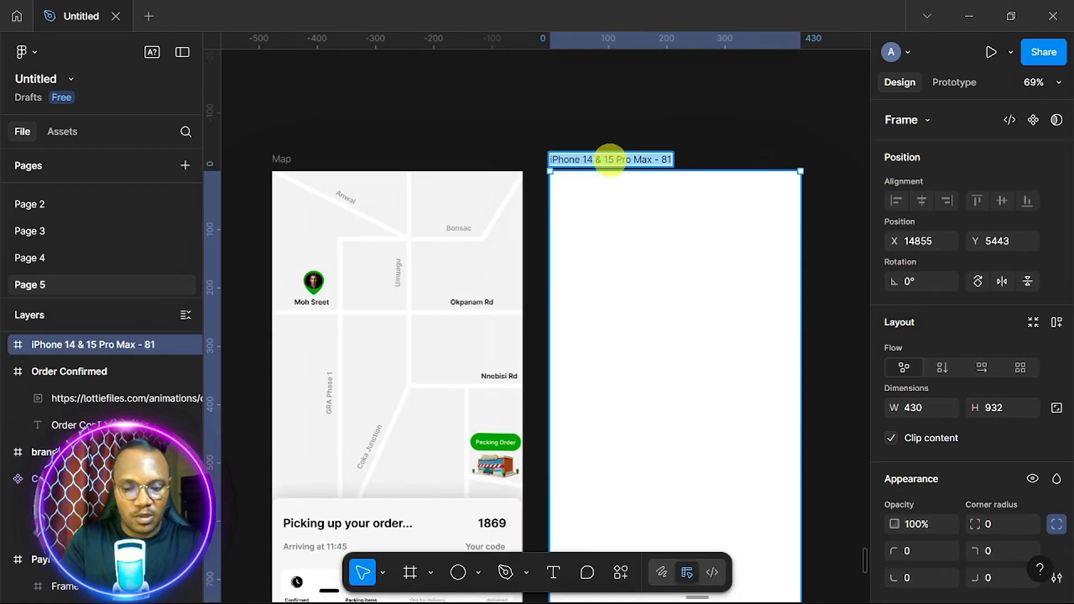
{"action": "type", "text": "map"}
{"action": "key", "text": "Return"}
{"action": "scroll", "coordinate": [421, 107], "scroll_direction": "down", "scroll_amount": 5}
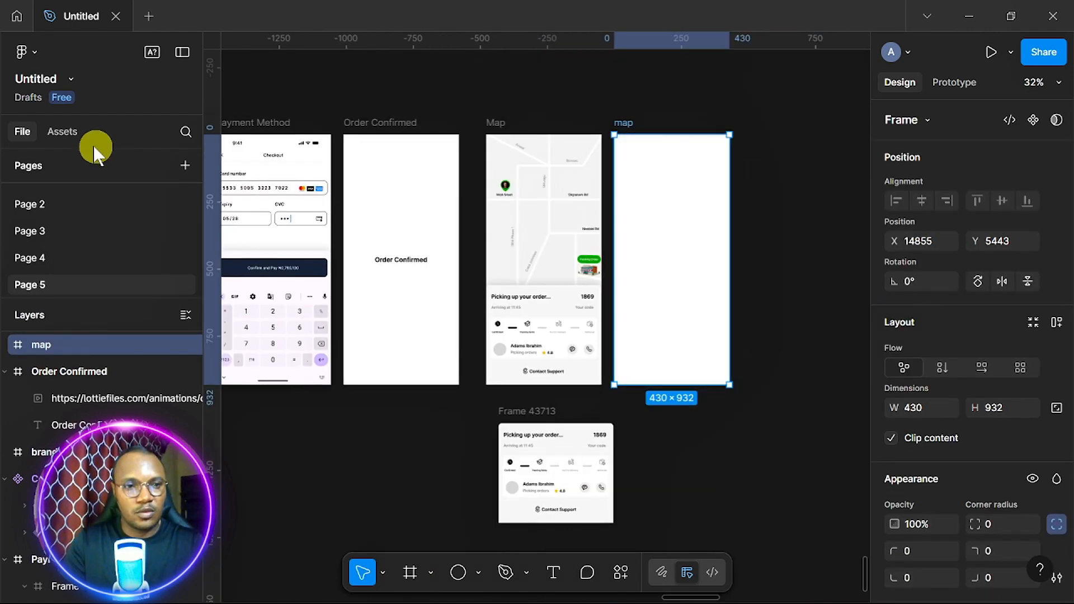
Browse the assets created in this file and the recently used ones
{"action": "left_click", "coordinate": [68, 134]}
{"action": "left_click", "coordinate": [19, 133]}
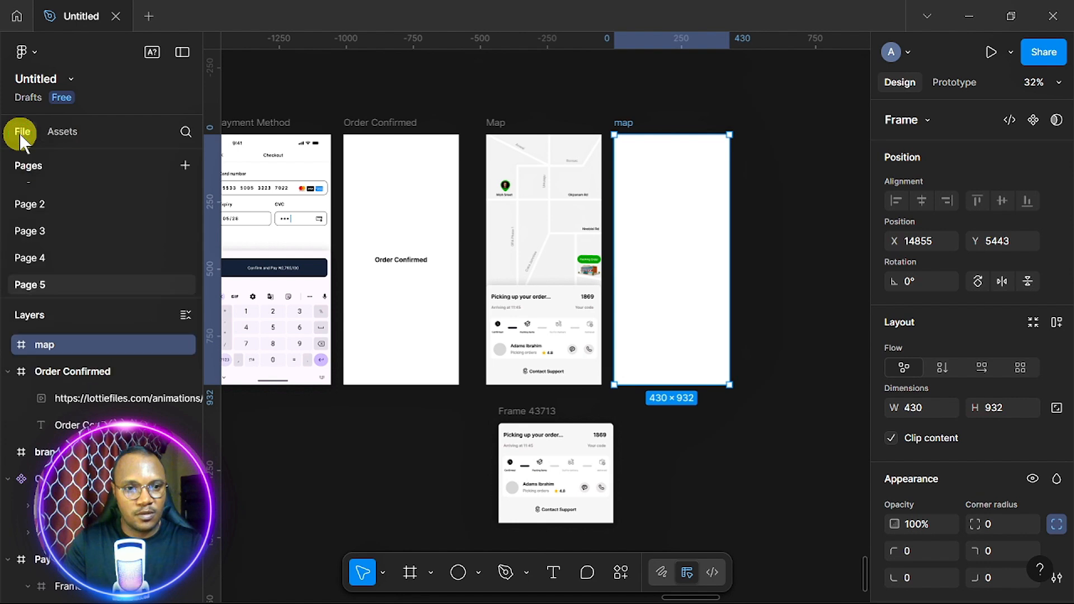
{"action": "left_click", "coordinate": [63, 133]}
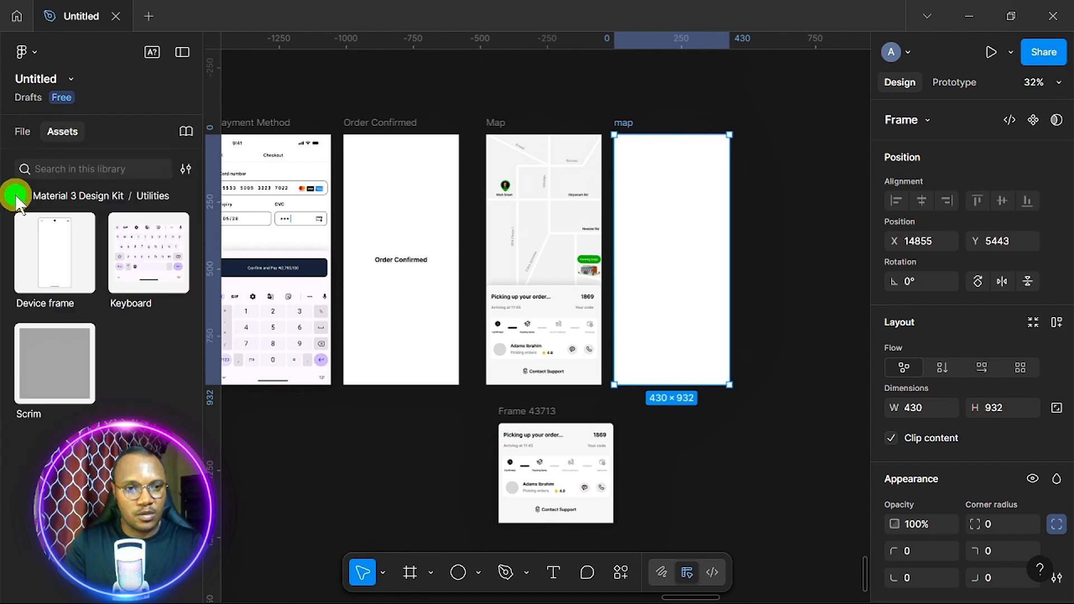
{"action": "left_click", "coordinate": [16, 197]}
{"action": "left_click", "coordinate": [185, 169]}
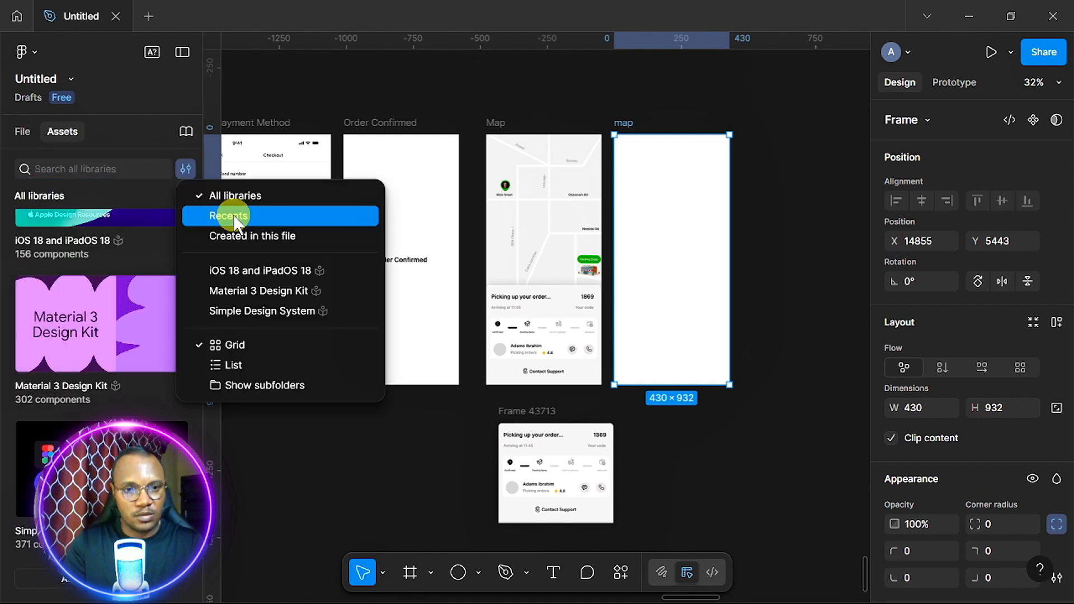
{"action": "left_click", "coordinate": [243, 234]}
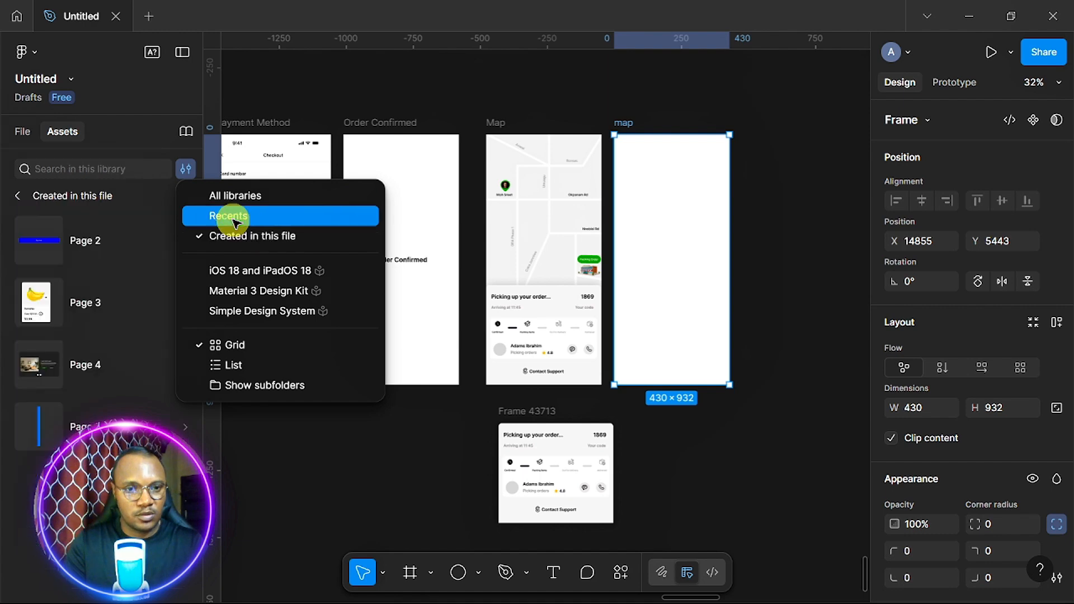
{"action": "left_click", "coordinate": [233, 217]}
Look across the canvas for the row of reference screens ending with the two finished Map screens
{"action": "left_click", "coordinate": [470, 102]}
{"action": "scroll", "coordinate": [470, 102], "scroll_direction": "down", "scroll_amount": 3}
{"action": "scroll", "coordinate": [470, 102], "scroll_direction": "up", "scroll_amount": 2}
{"action": "scroll", "coordinate": [471, 102], "scroll_direction": "right", "scroll_amount": 1}
{"action": "scroll", "coordinate": [471, 101], "scroll_direction": "down", "scroll_amount": 2}
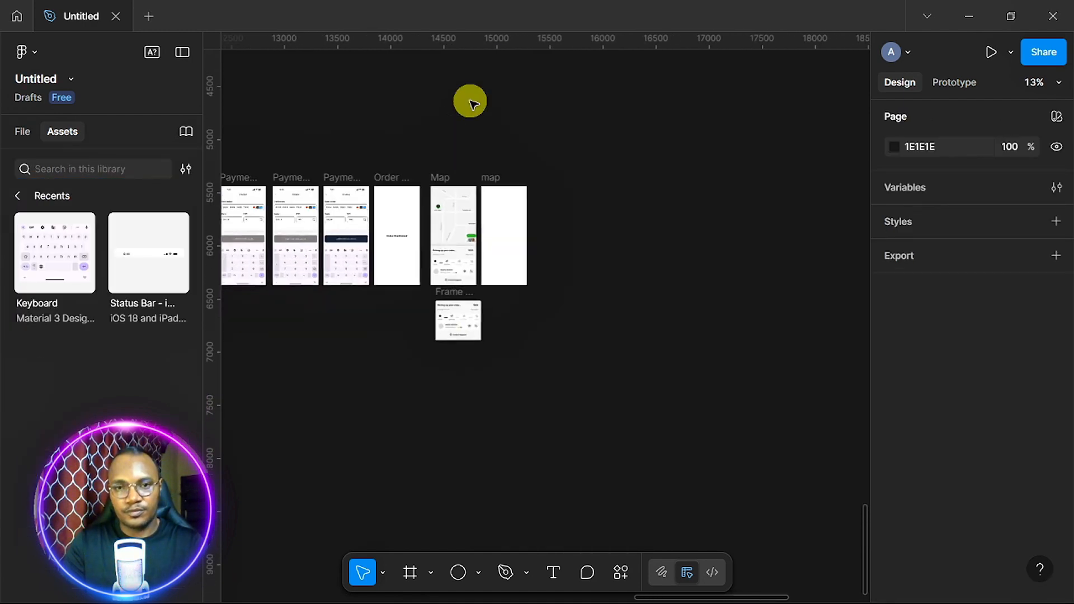
{"action": "scroll", "coordinate": [471, 101], "scroll_direction": "up", "scroll_amount": 2}
{"action": "scroll", "coordinate": [470, 102], "scroll_direction": "down", "scroll_amount": 5}
{"action": "scroll", "coordinate": [471, 101], "scroll_direction": "up", "scroll_amount": 3}
{"action": "scroll", "coordinate": [471, 101], "scroll_direction": "right", "scroll_amount": 3}
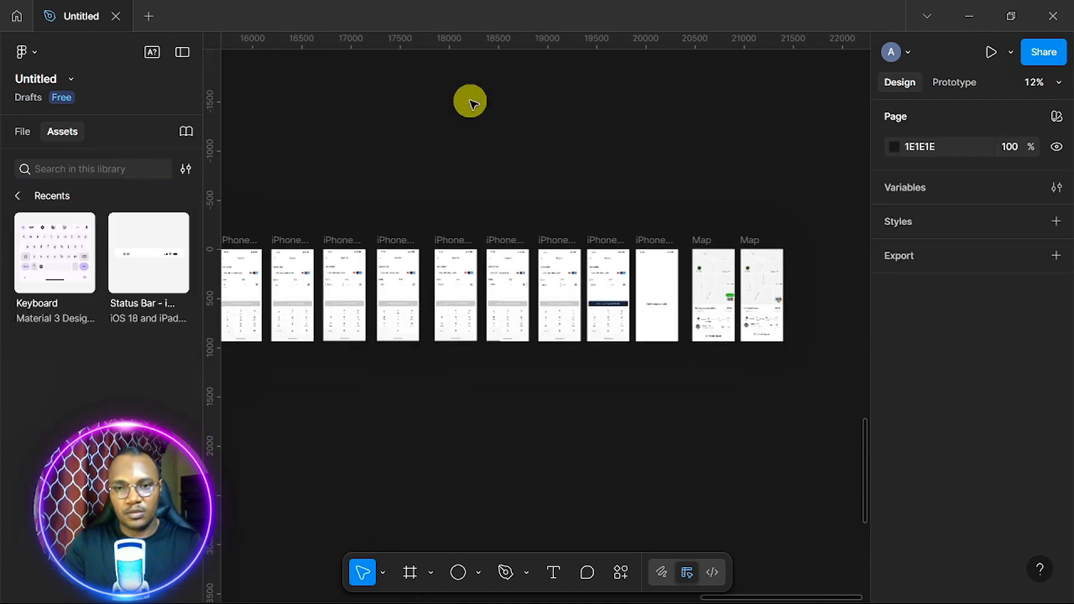
Copy the route map from the Out for delivery screen in the last Map frame and place it beside the lower row's blank map frame
{"action": "scroll", "coordinate": [470, 101], "scroll_direction": "up", "scroll_amount": 3}
{"action": "scroll", "coordinate": [470, 101], "scroll_direction": "right", "scroll_amount": 3}
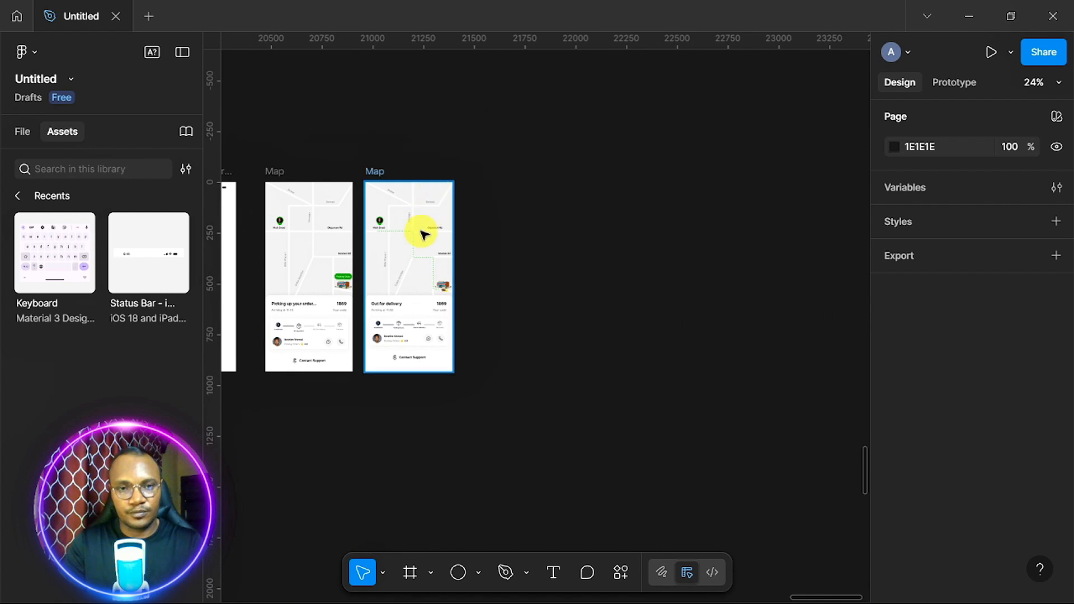
{"action": "left_click", "coordinate": [420, 233]}
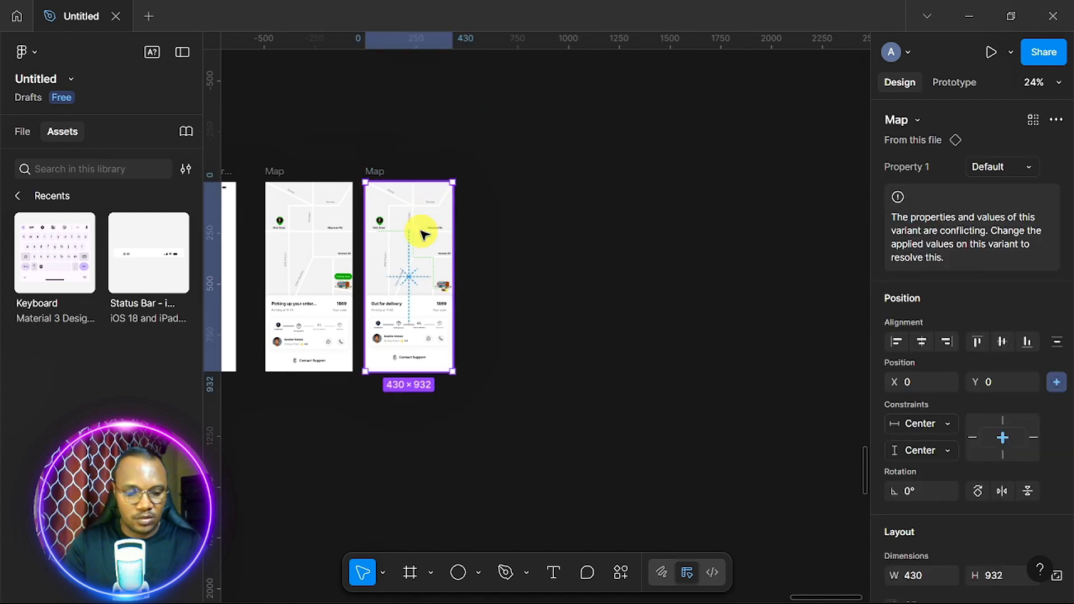
{"action": "left_click_drag", "start_coordinate": [421, 234], "coordinate": [364, 353]}
{"action": "scroll", "coordinate": [363, 354], "scroll_direction": "down", "scroll_amount": 2}
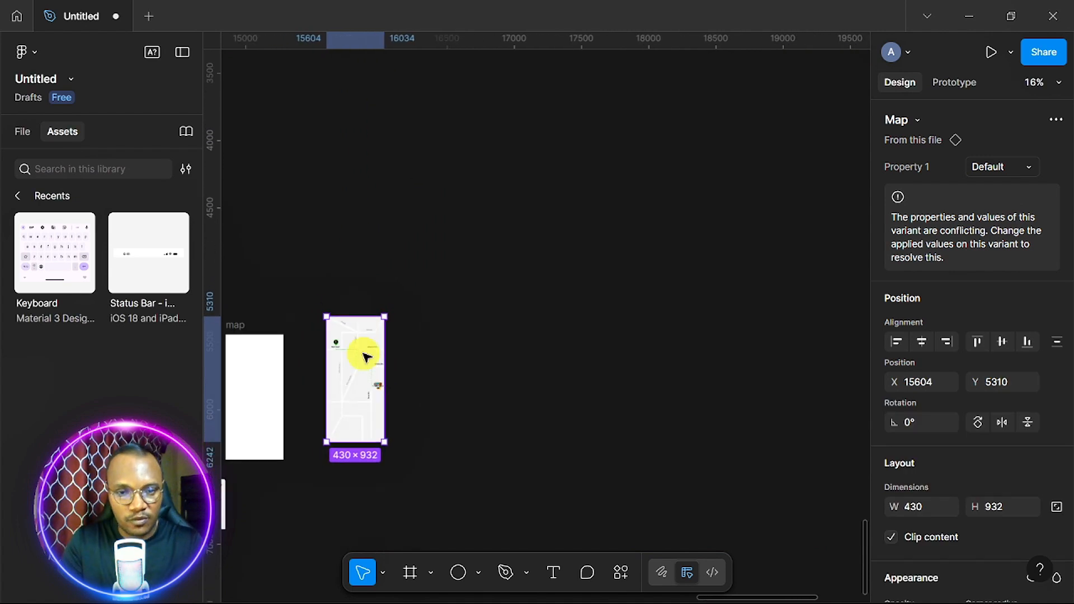
{"action": "scroll", "coordinate": [364, 353], "scroll_direction": "left", "scroll_amount": 3}
{"action": "scroll", "coordinate": [364, 353], "scroll_direction": "up", "scroll_amount": 3}
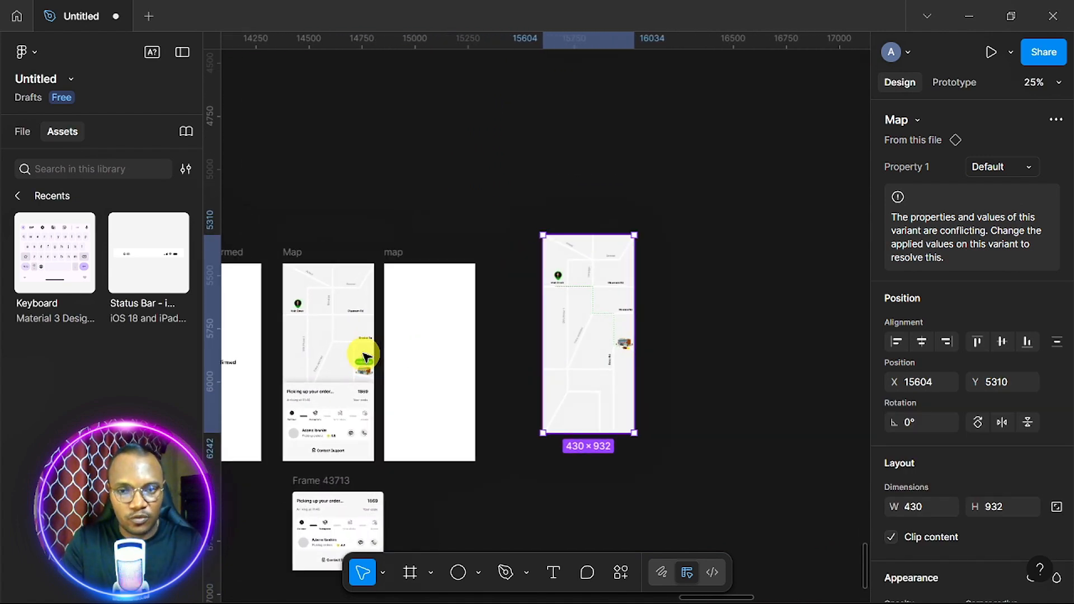
Move the route map into the blank map frame and add a copy of the neighbouring Map frame's order status sheet over its lower part
{"action": "left_click", "coordinate": [594, 292]}
{"action": "left_click_drag", "start_coordinate": [576, 307], "coordinate": [537, 322]}
{"action": "key", "text": "Delete"}
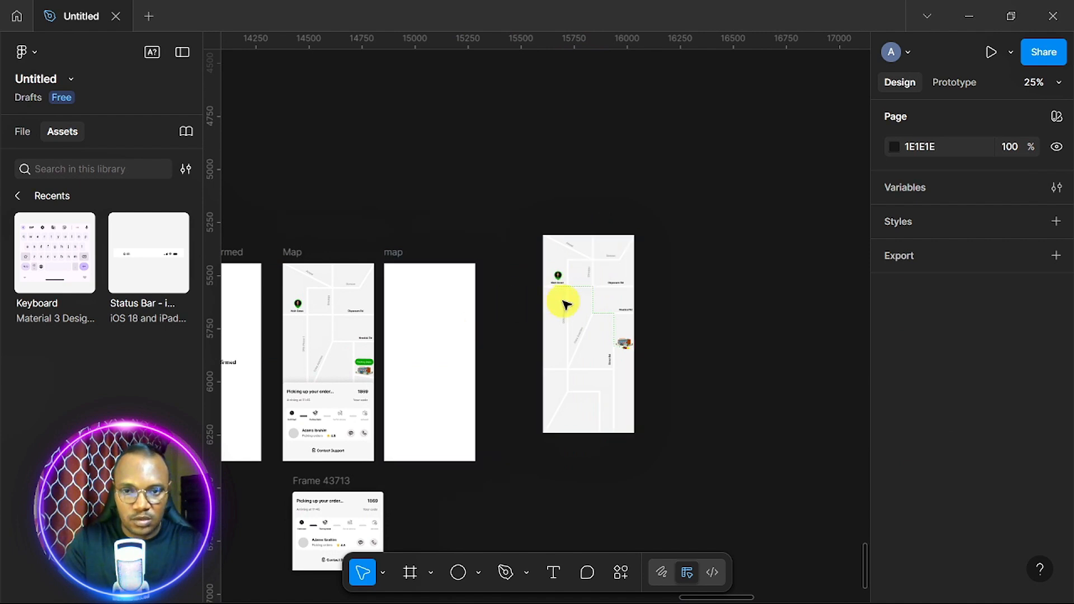
{"action": "left_click_drag", "start_coordinate": [565, 302], "coordinate": [418, 335]}
{"action": "left_click_drag", "start_coordinate": [367, 355], "coordinate": [494, 207]}
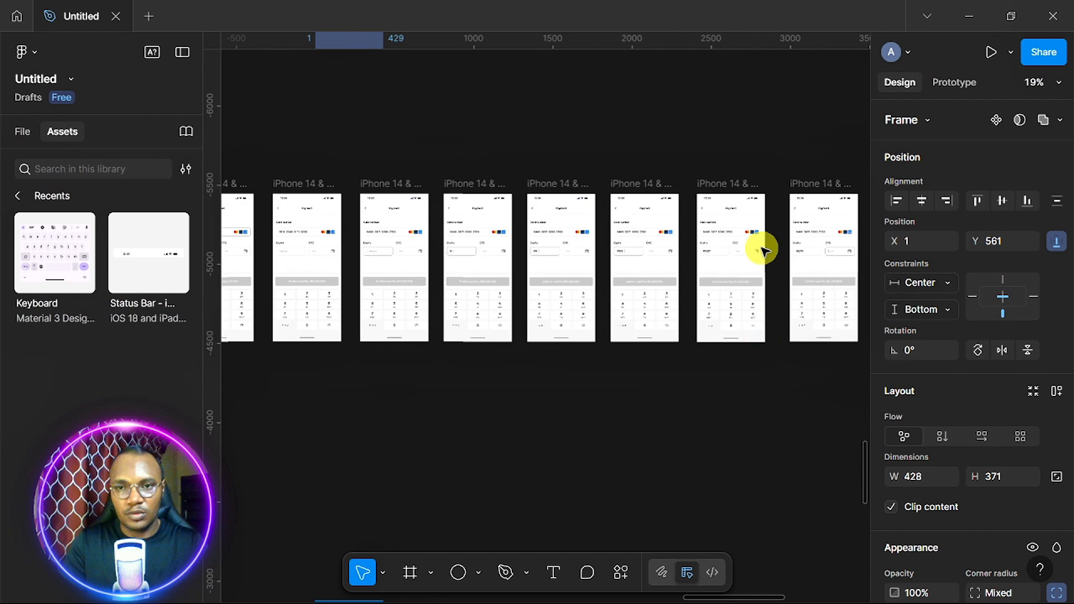
Retitle the status sheet in the second map frame "Out for delivery..." and mark its progress tracker as reaching the delivery stage, matching the reference screen
{"action": "scroll", "coordinate": [762, 250], "scroll_direction": "right", "scroll_amount": 5}
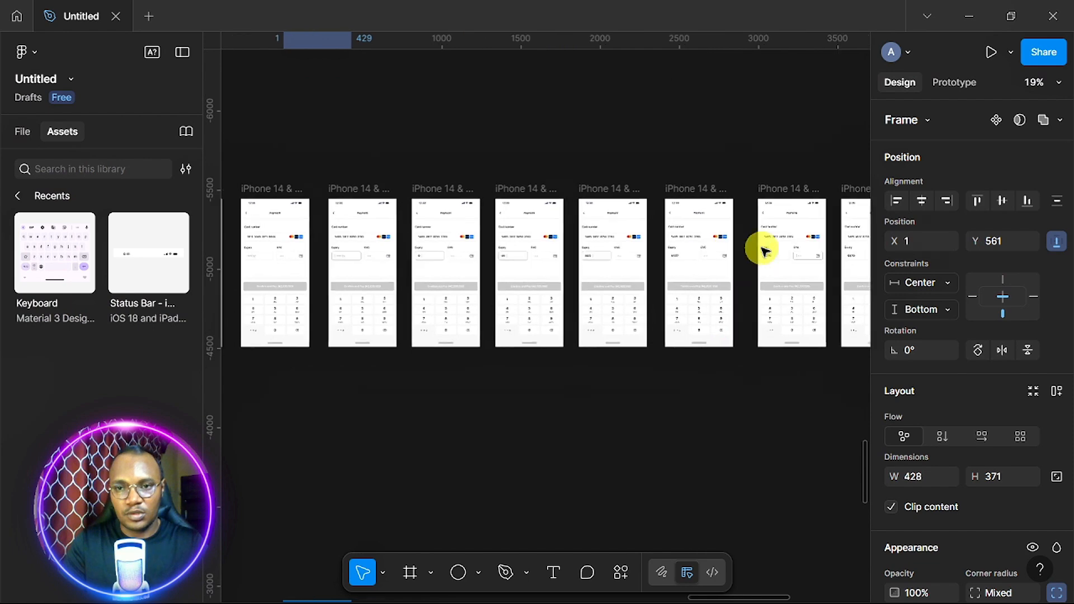
{"action": "key", "text": "shift+2"}
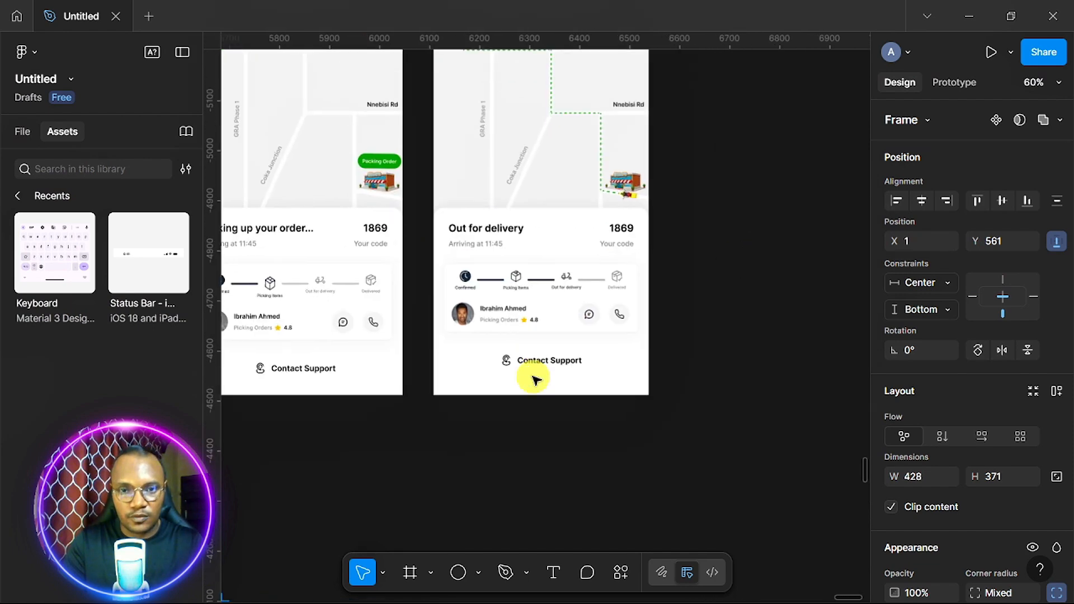
{"action": "scroll", "coordinate": [540, 376], "scroll_direction": "down", "scroll_amount": 8}
{"action": "scroll", "coordinate": [534, 381], "scroll_direction": "down", "scroll_amount": 5}
{"action": "key", "text": "shift+2"}
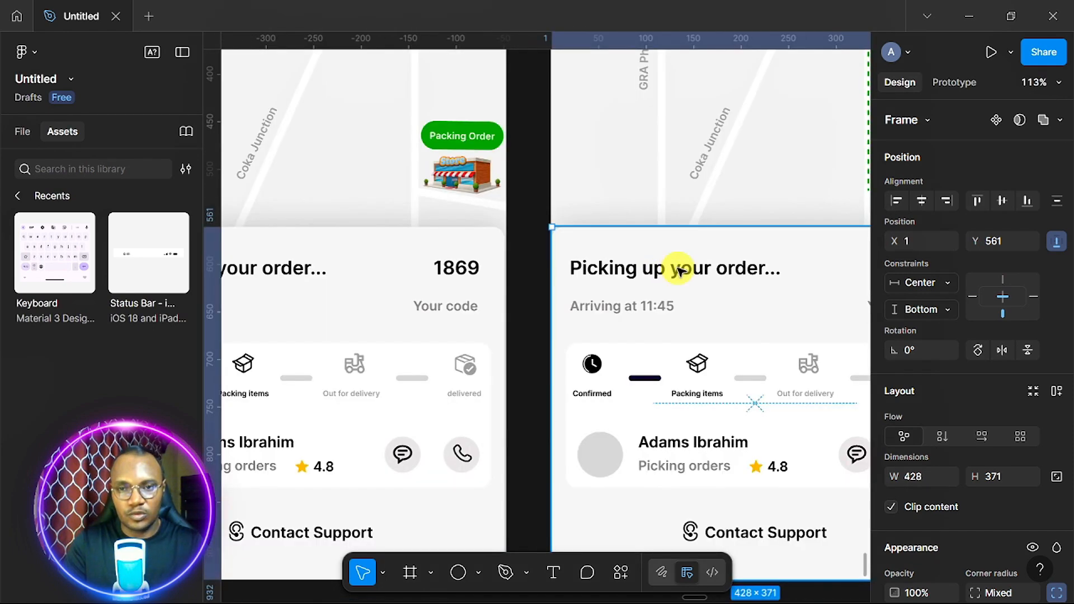
{"action": "double_click", "coordinate": [679, 271]}
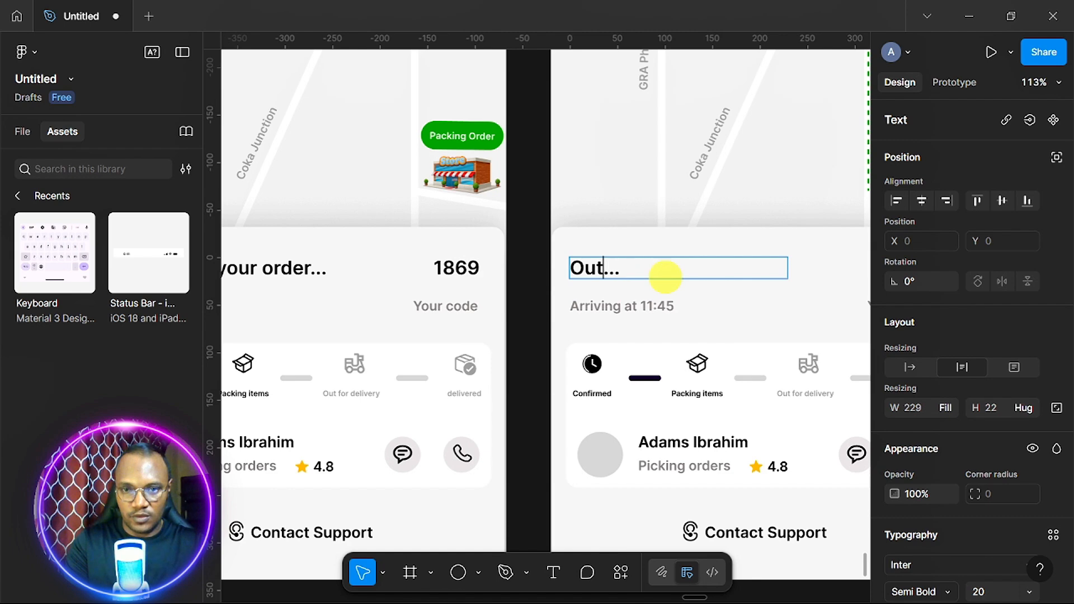
{"action": "scroll", "coordinate": [774, 252], "scroll_direction": "right", "scroll_amount": 1}
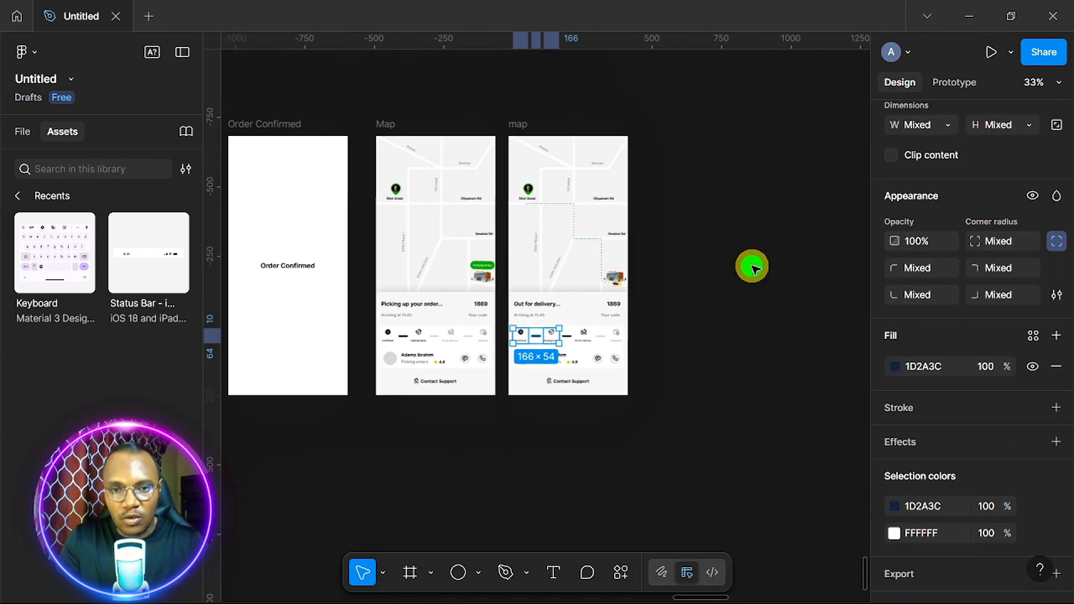
{"action": "left_click", "coordinate": [753, 267]}
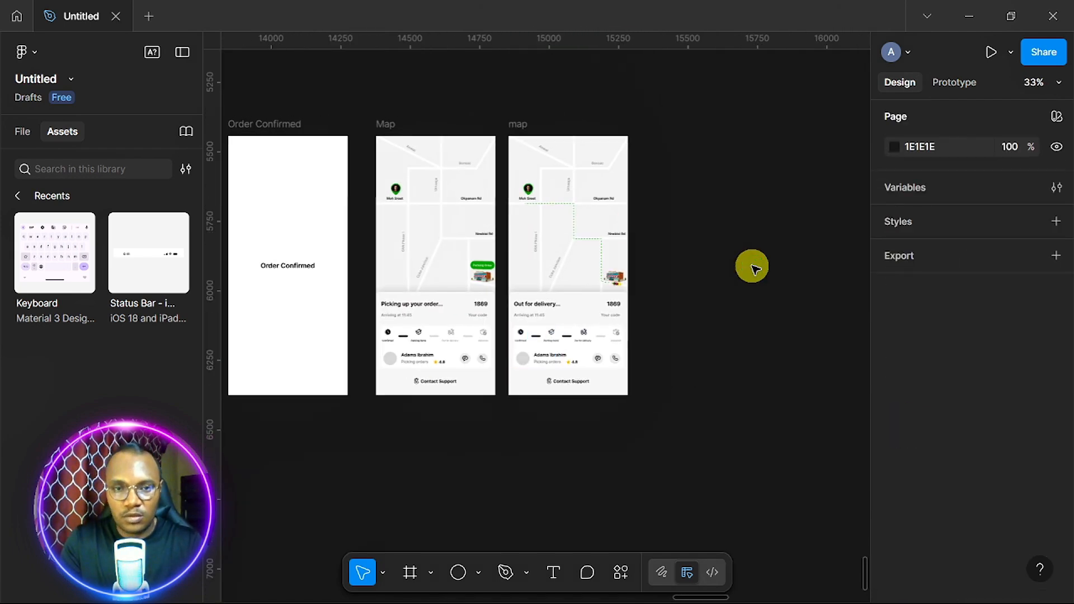
Place copies of the Home, Cart and Checkout frames in the lower row, directly before the Payment Method frames
{"action": "scroll", "coordinate": [753, 268], "scroll_direction": "left", "scroll_amount": 10}
{"action": "scroll", "coordinate": [753, 267], "scroll_direction": "down", "scroll_amount": 2}
{"action": "scroll", "coordinate": [752, 267], "scroll_direction": "left", "scroll_amount": 15}
{"action": "scroll", "coordinate": [752, 268], "scroll_direction": "down", "scroll_amount": 2}
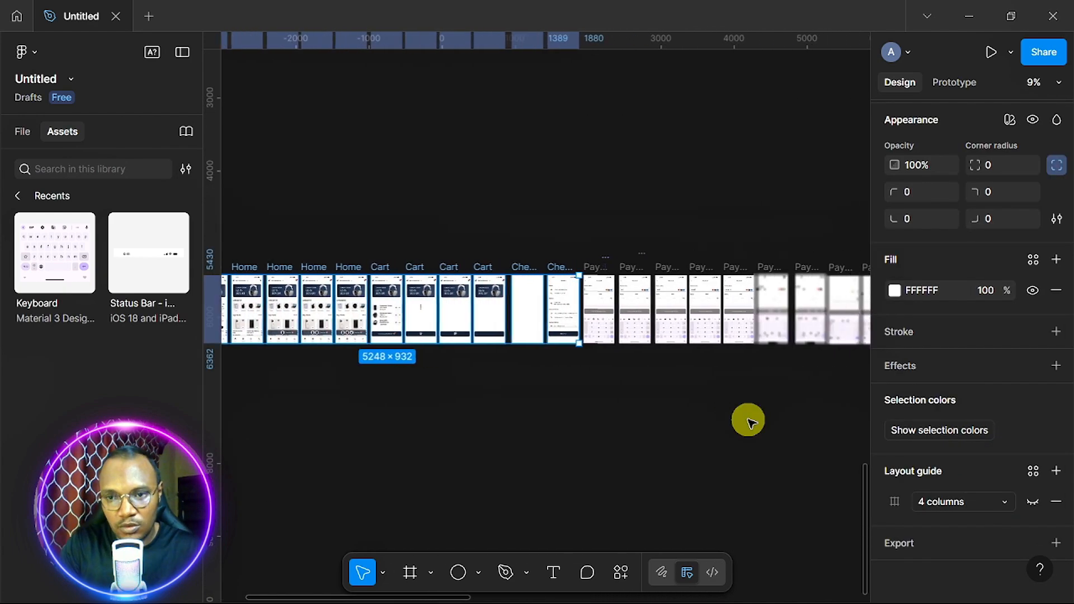
Examine the frame order along the lower row, from the Home and Cart frames through the Payment Method frames to the map frames
{"action": "scroll", "coordinate": [749, 422], "scroll_direction": "right", "scroll_amount": 3}
{"action": "scroll", "coordinate": [749, 423], "scroll_direction": "up", "scroll_amount": 5}
{"action": "scroll", "coordinate": [750, 422], "scroll_direction": "up", "scroll_amount": 2}
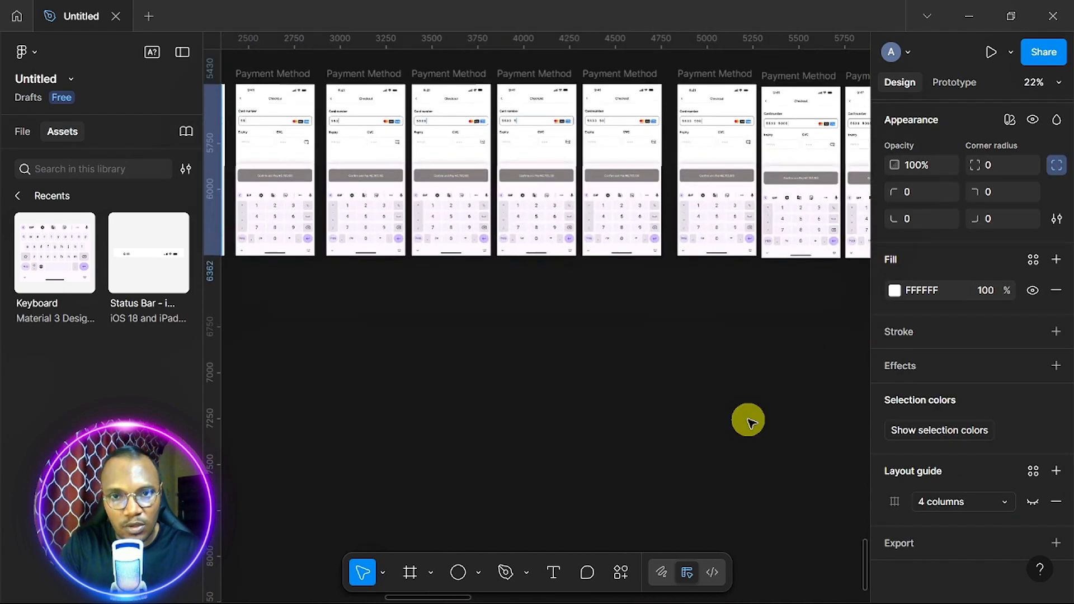
{"action": "scroll", "coordinate": [749, 422], "scroll_direction": "down", "scroll_amount": 3}
{"action": "scroll", "coordinate": [750, 423], "scroll_direction": "left", "scroll_amount": 5}
{"action": "scroll", "coordinate": [750, 422], "scroll_direction": "right", "scroll_amount": 6}
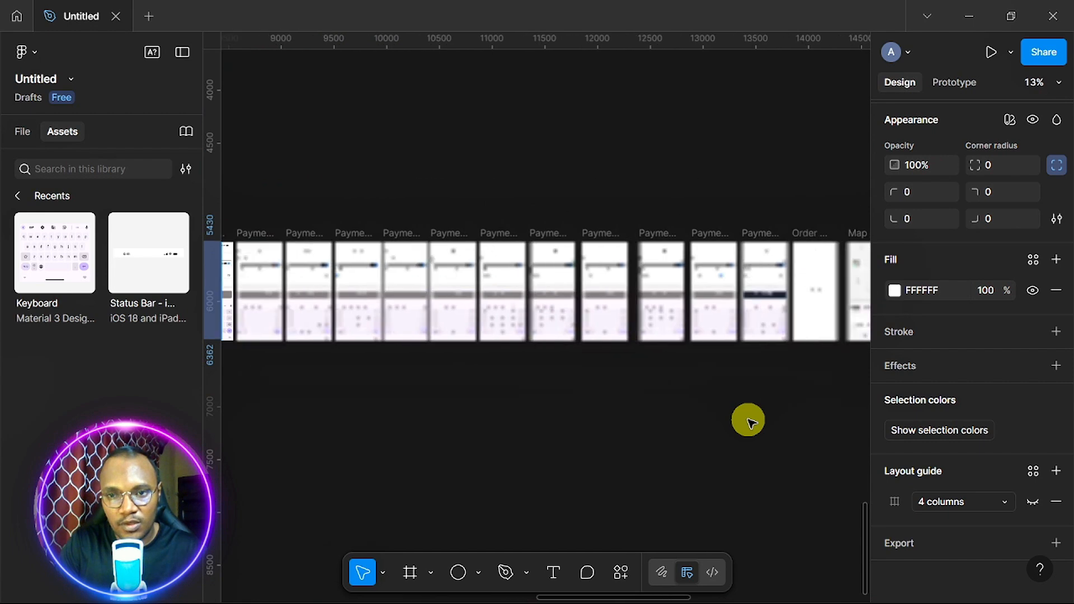
{"action": "scroll", "coordinate": [749, 422], "scroll_direction": "down", "scroll_amount": 4}
{"action": "scroll", "coordinate": [749, 421], "scroll_direction": "left", "scroll_amount": 6}
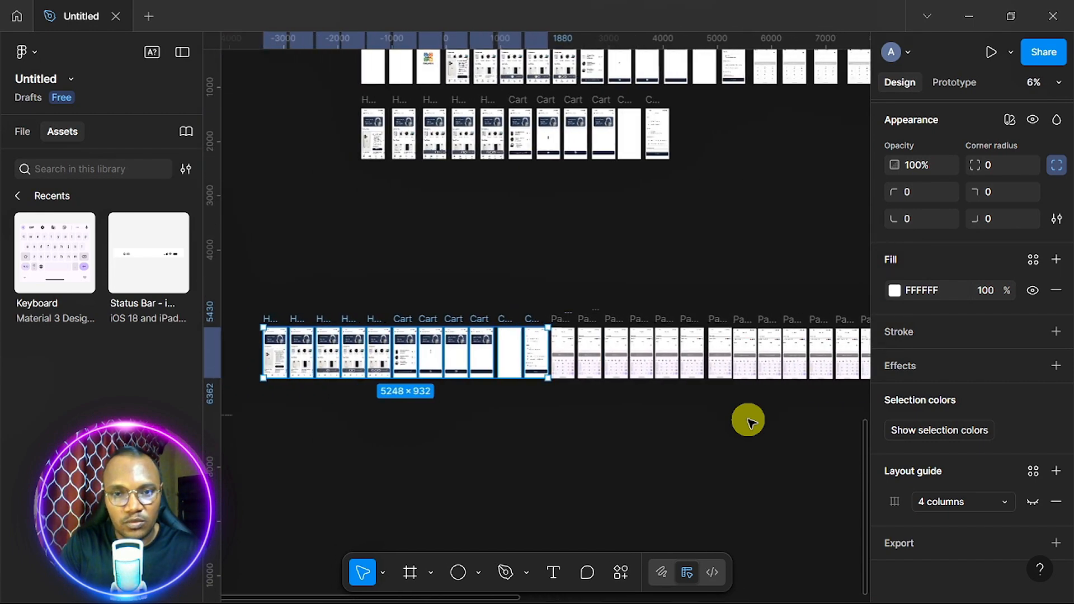
{"action": "scroll", "coordinate": [749, 421], "scroll_direction": "up", "scroll_amount": 3}
{"action": "scroll", "coordinate": [749, 422], "scroll_direction": "up", "scroll_amount": 2}
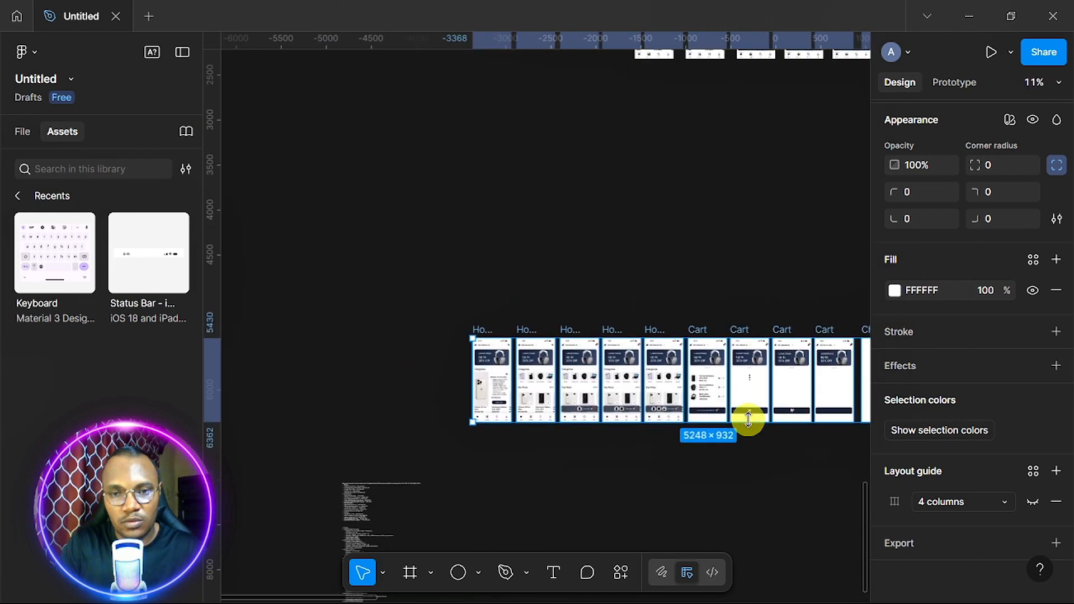
Copy the three iPhone 14 splash frames from the uppermost row to the start of the lower row, before the first Home frame
{"action": "scroll", "coordinate": [750, 423], "scroll_direction": "left", "scroll_amount": 4}
{"action": "scroll", "coordinate": [749, 422], "scroll_direction": "up", "scroll_amount": 2}
{"action": "scroll", "coordinate": [749, 423], "scroll_direction": "up", "scroll_amount": 2}
{"action": "scroll", "coordinate": [749, 422], "scroll_direction": "right", "scroll_amount": 1}
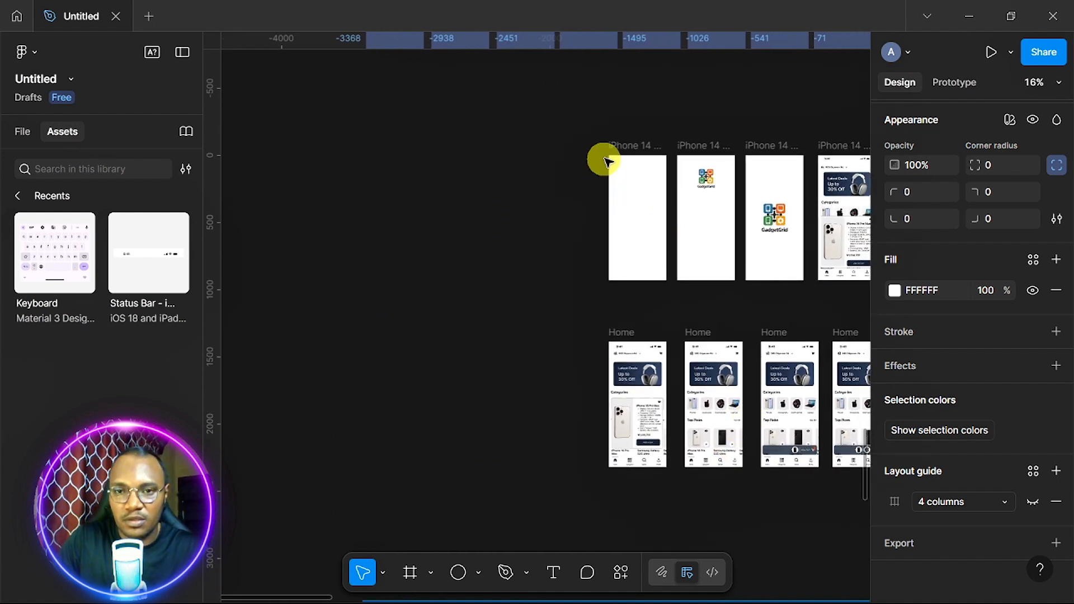
{"action": "left_click_drag", "start_coordinate": [583, 125], "coordinate": [811, 308]}
{"action": "key", "text": "shift+a"}
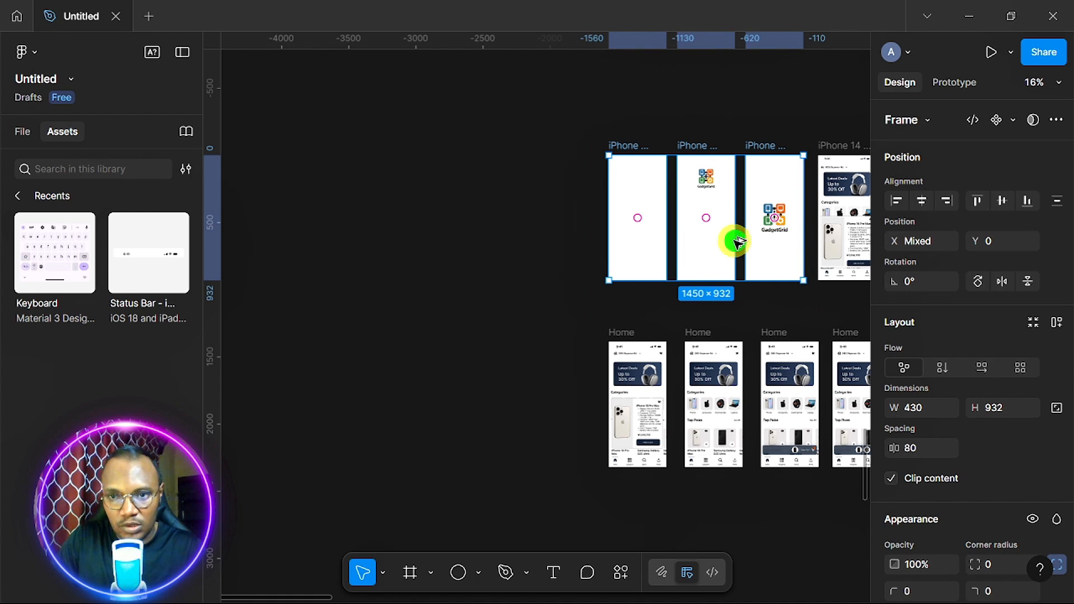
{"action": "left_click_drag", "start_coordinate": [737, 242], "coordinate": [431, 463]}
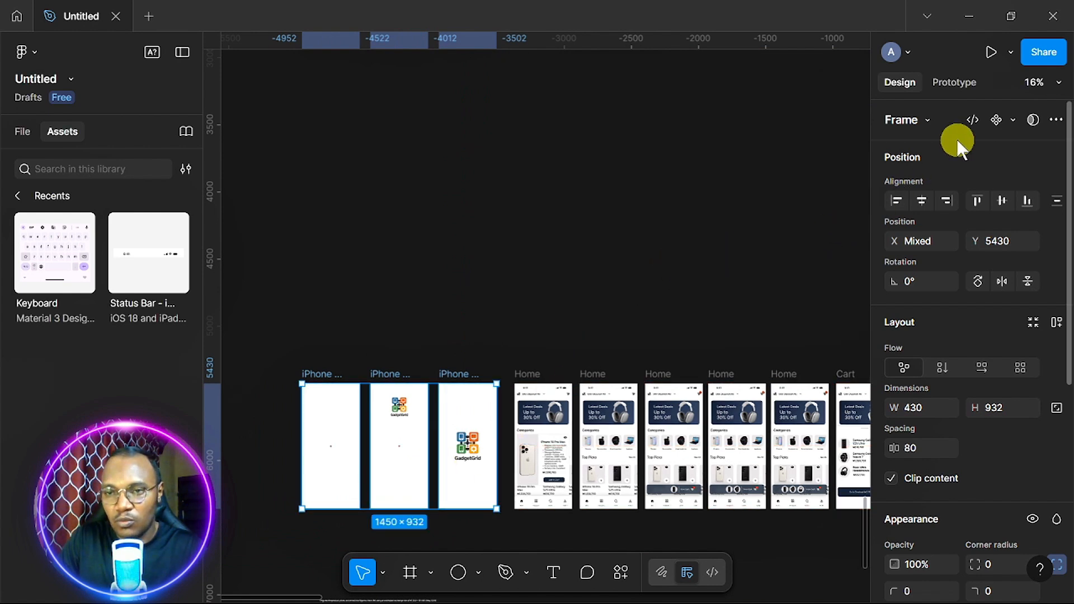
Delete the prototype connection that leads from the copied third splash frame to the original row
{"action": "left_click", "coordinate": [951, 81]}
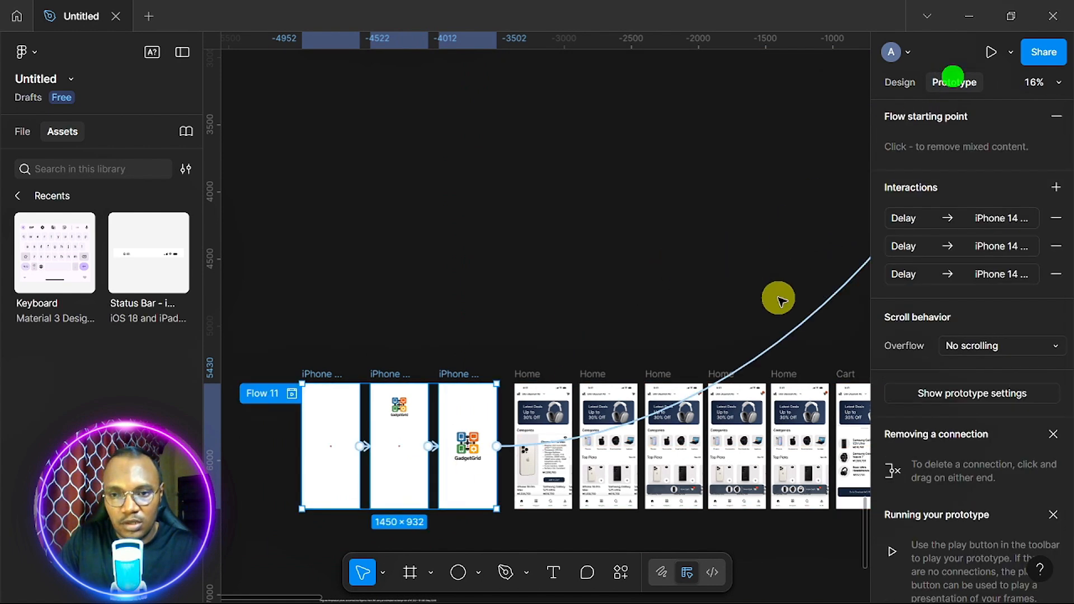
{"action": "left_click", "coordinate": [795, 335]}
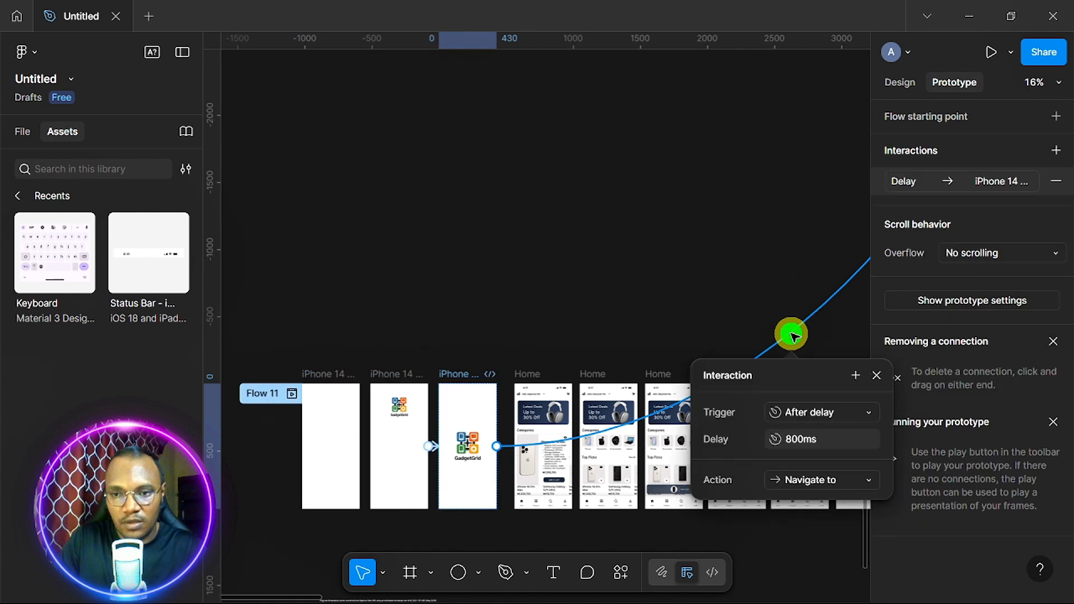
{"action": "key", "text": "Delete"}
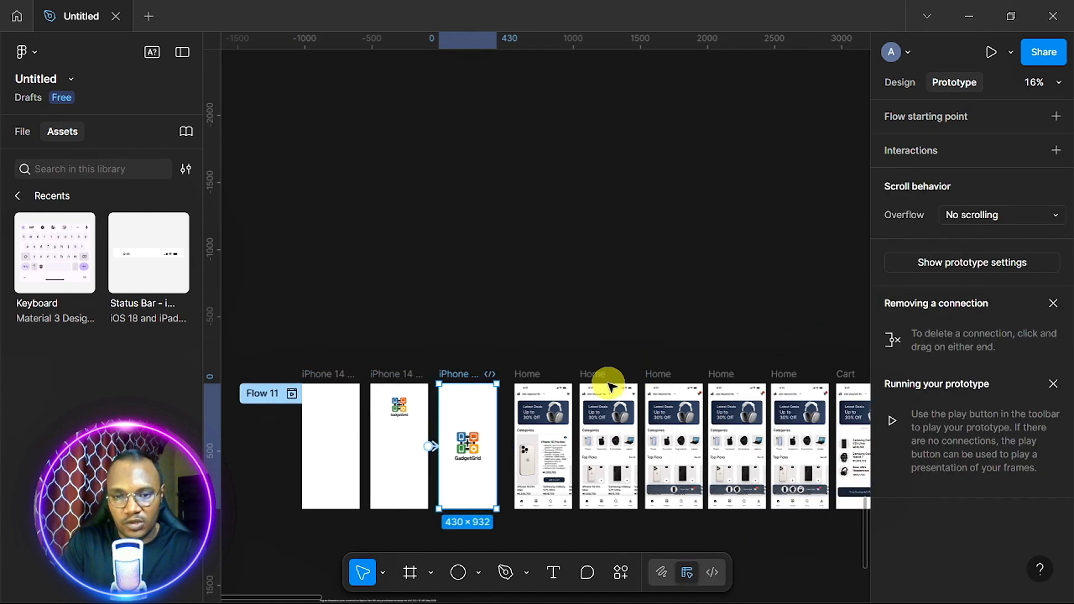
Connect the large-logo splash frame to the second Home frame with an After delay trigger of 800ms, navigating with Instant animation
{"action": "scroll", "coordinate": [576, 397], "scroll_direction": "up", "scroll_amount": 4}
{"action": "scroll", "coordinate": [576, 400], "scroll_direction": "down", "scroll_amount": 2}
{"action": "scroll", "coordinate": [576, 400], "scroll_direction": "left", "scroll_amount": 3}
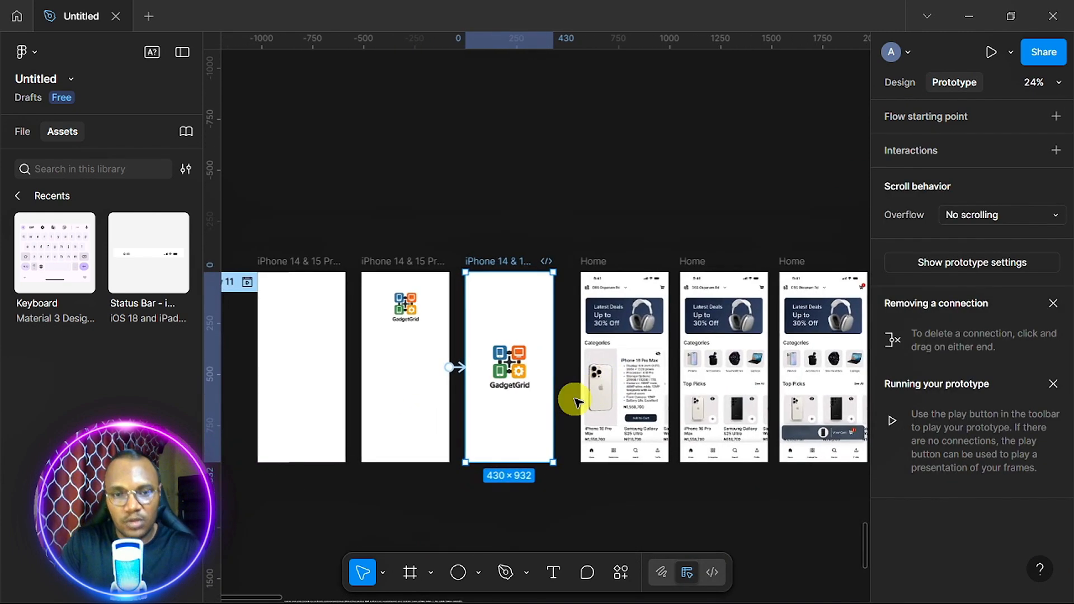
{"action": "scroll", "coordinate": [576, 400], "scroll_direction": "up", "scroll_amount": 2}
{"action": "scroll", "coordinate": [579, 398], "scroll_direction": "right", "scroll_amount": 5}
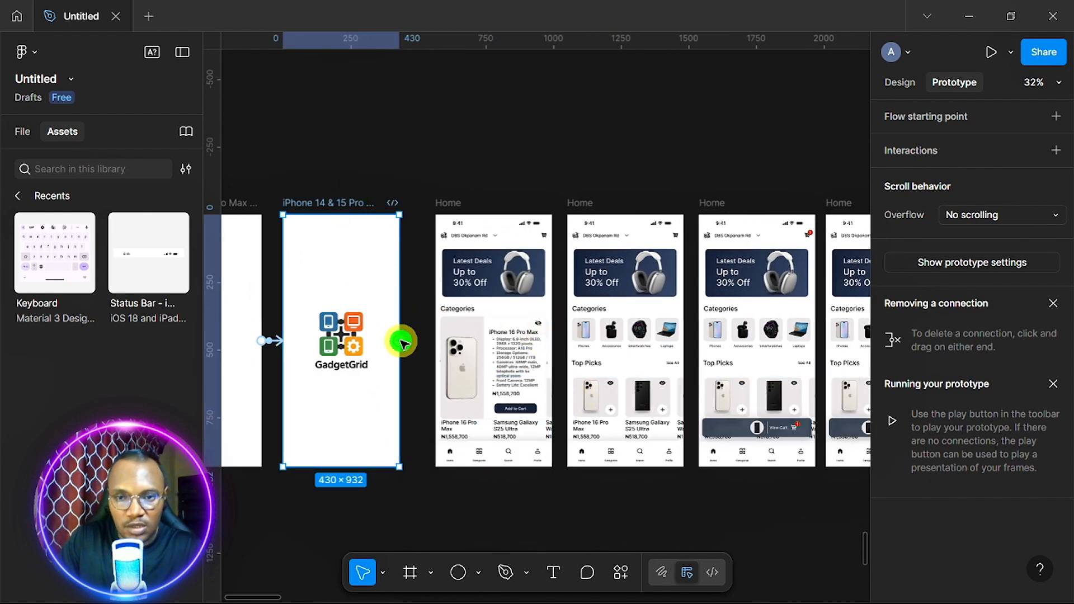
{"action": "left_click_drag", "start_coordinate": [401, 342], "coordinate": [590, 372]}
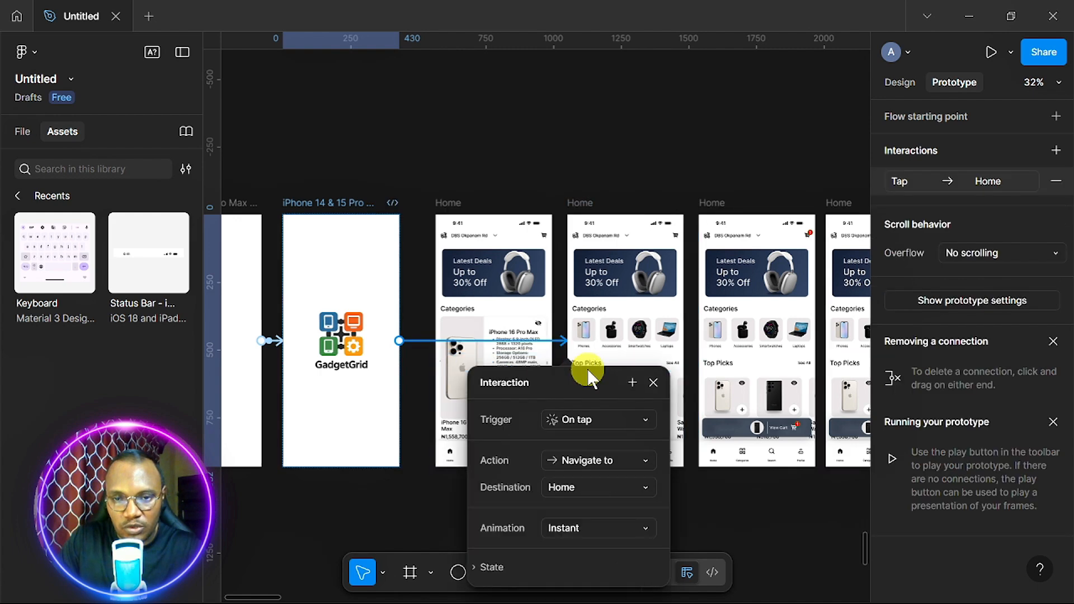
{"action": "left_click", "coordinate": [645, 419]}
{"action": "left_click", "coordinate": [595, 578]}
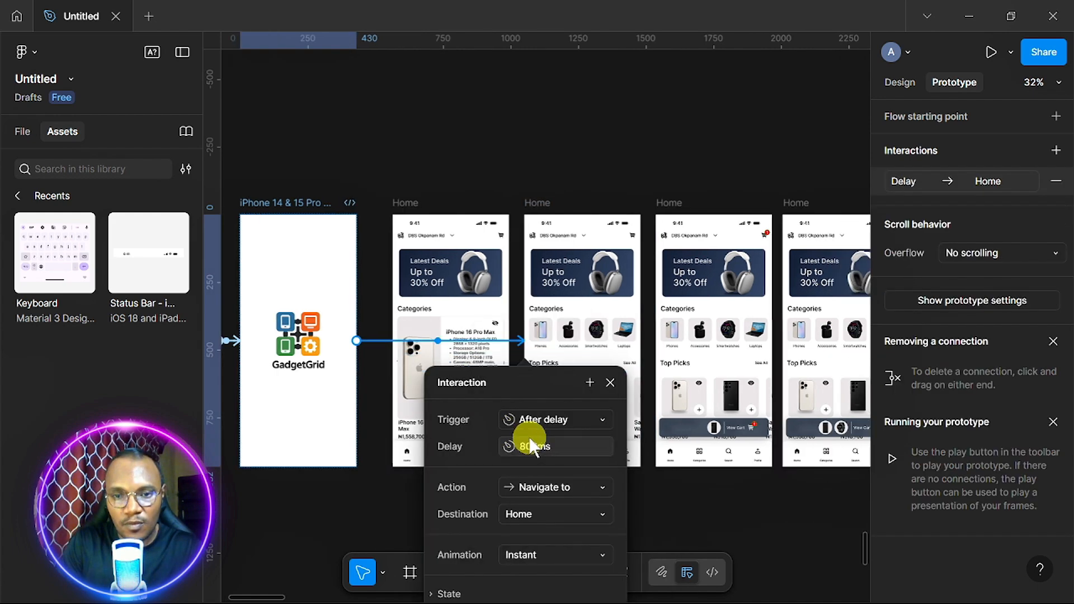
{"action": "scroll", "coordinate": [570, 475], "scroll_direction": "down", "scroll_amount": 1}
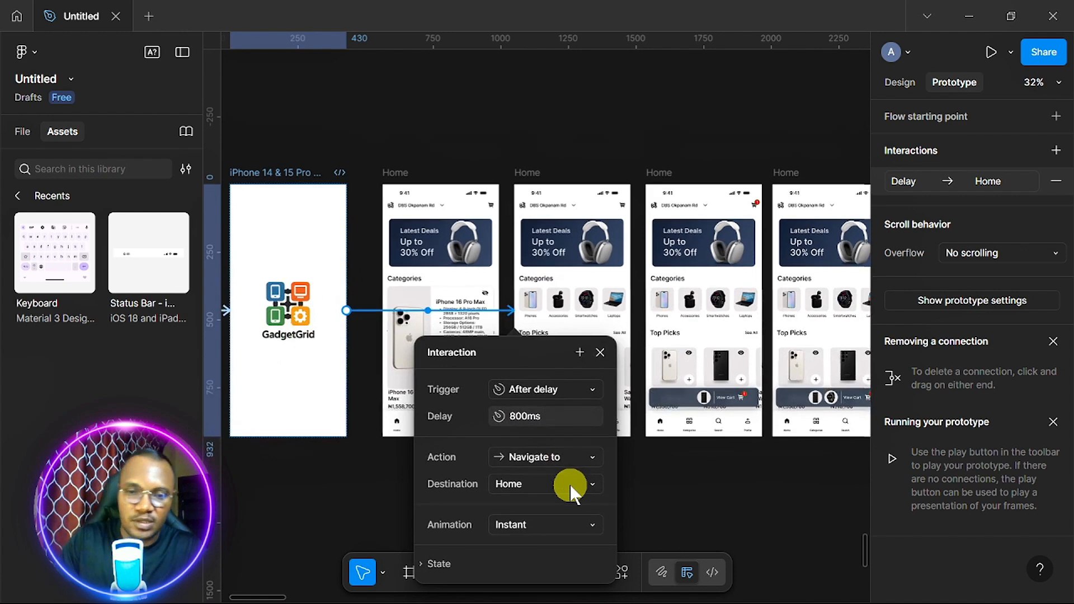
{"action": "left_click", "coordinate": [600, 351]}
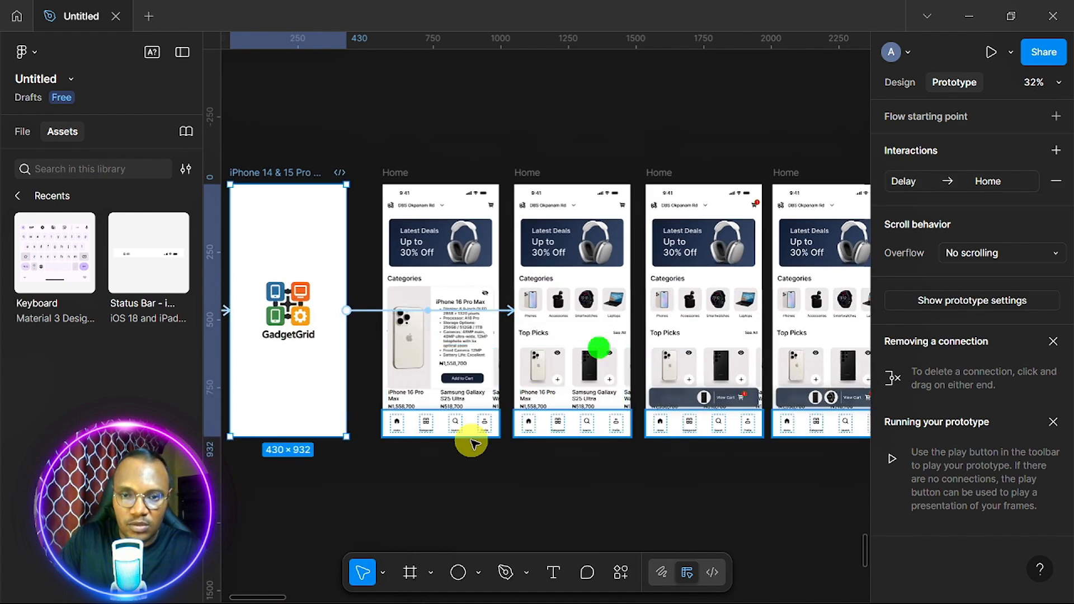
Link the iPhone 16 Pro Max eye icon in the second Home frame to the first Home frame, on tap with Smart animate
{"action": "scroll", "coordinate": [472, 436], "scroll_direction": "up", "scroll_amount": 3}
{"action": "scroll", "coordinate": [473, 442], "scroll_direction": "up", "scroll_amount": 2}
{"action": "scroll", "coordinate": [619, 264], "scroll_direction": "down", "scroll_amount": 1}
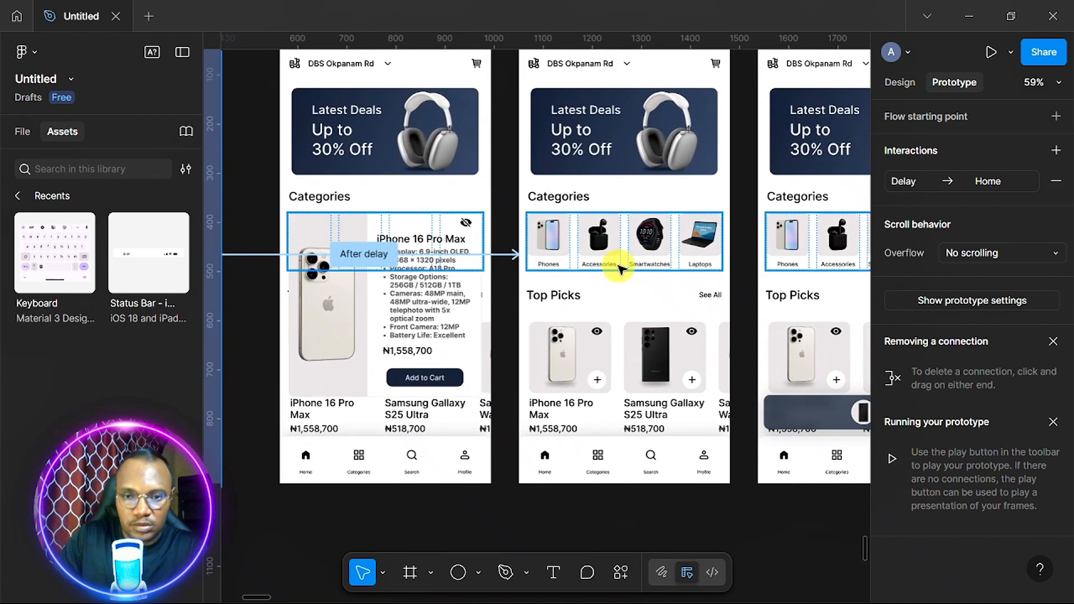
{"action": "left_click", "coordinate": [599, 335]}
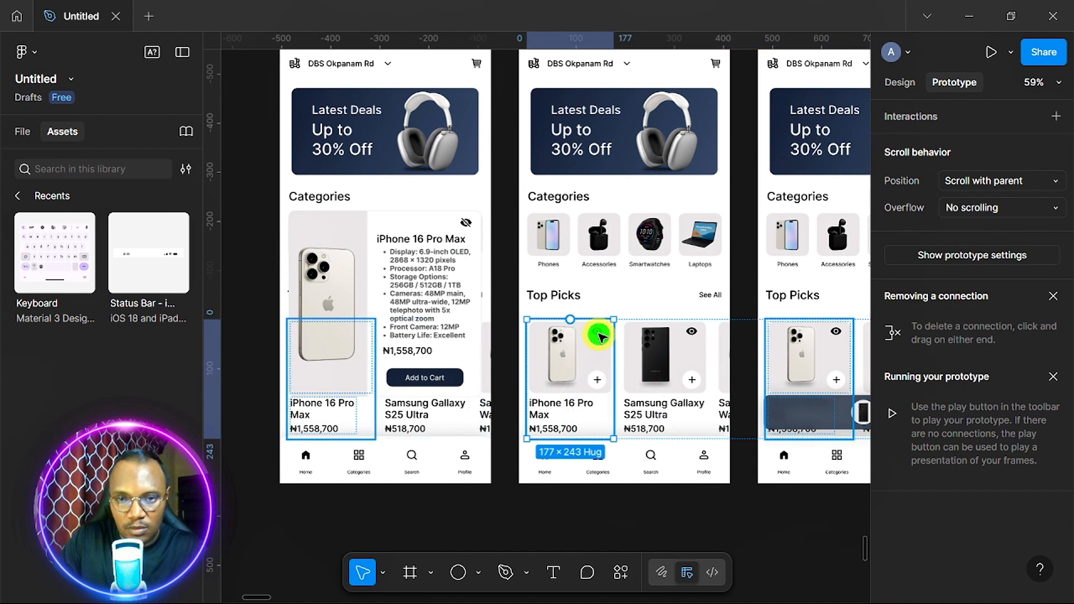
{"action": "left_click", "coordinate": [600, 336]}
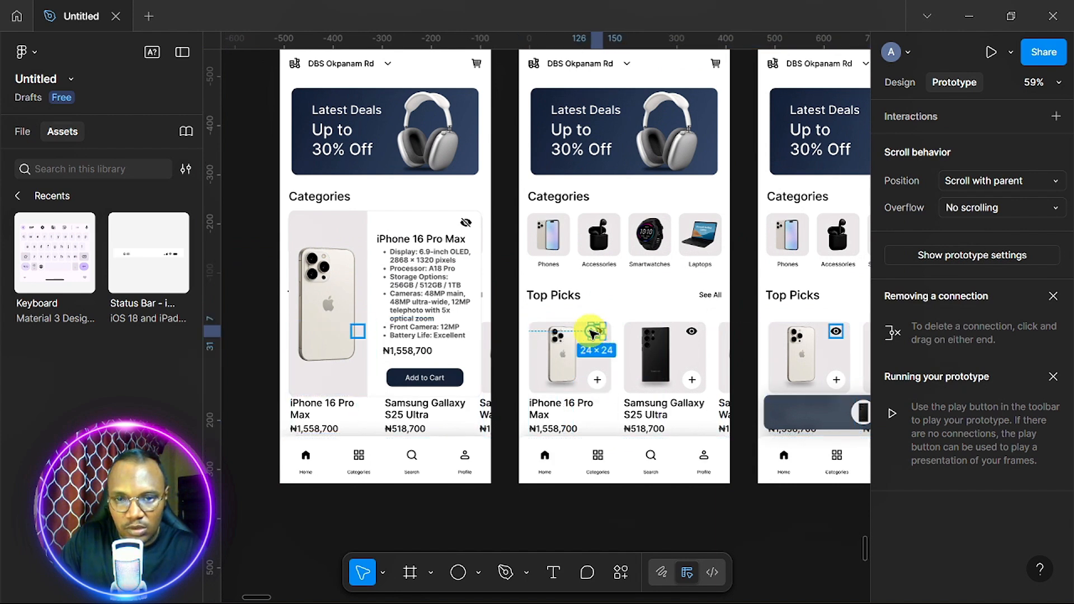
{"action": "left_click_drag", "start_coordinate": [592, 332], "coordinate": [463, 304]}
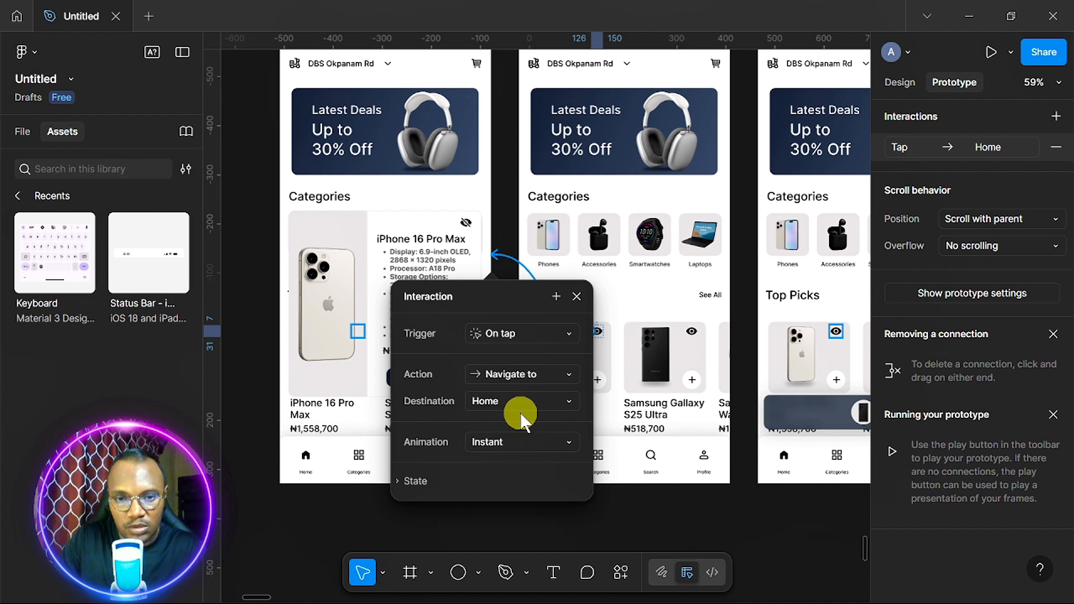
{"action": "left_click", "coordinate": [569, 443]}
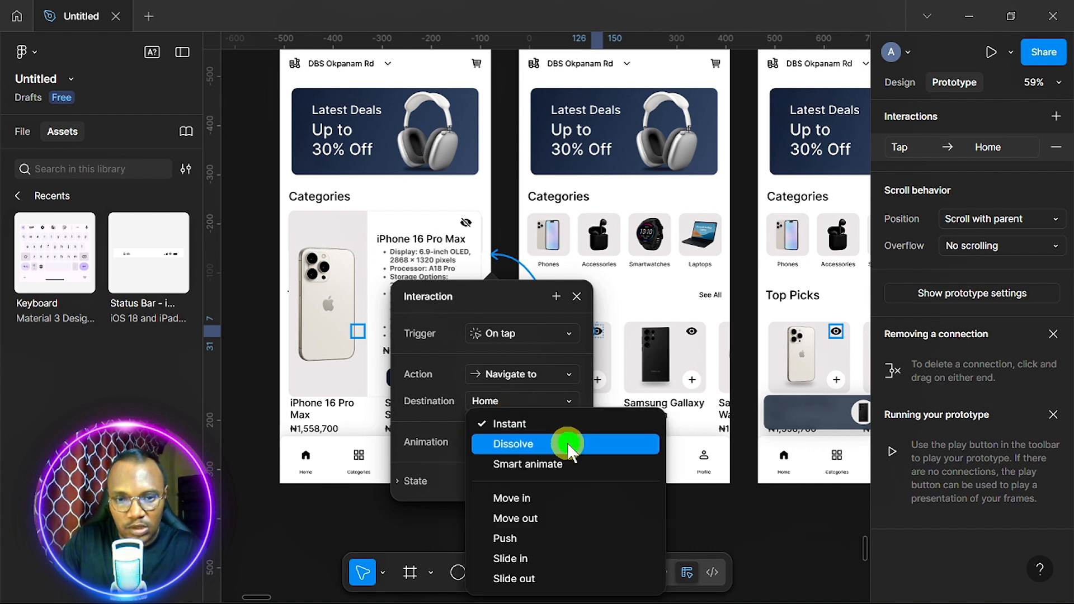
{"action": "left_click", "coordinate": [550, 464]}
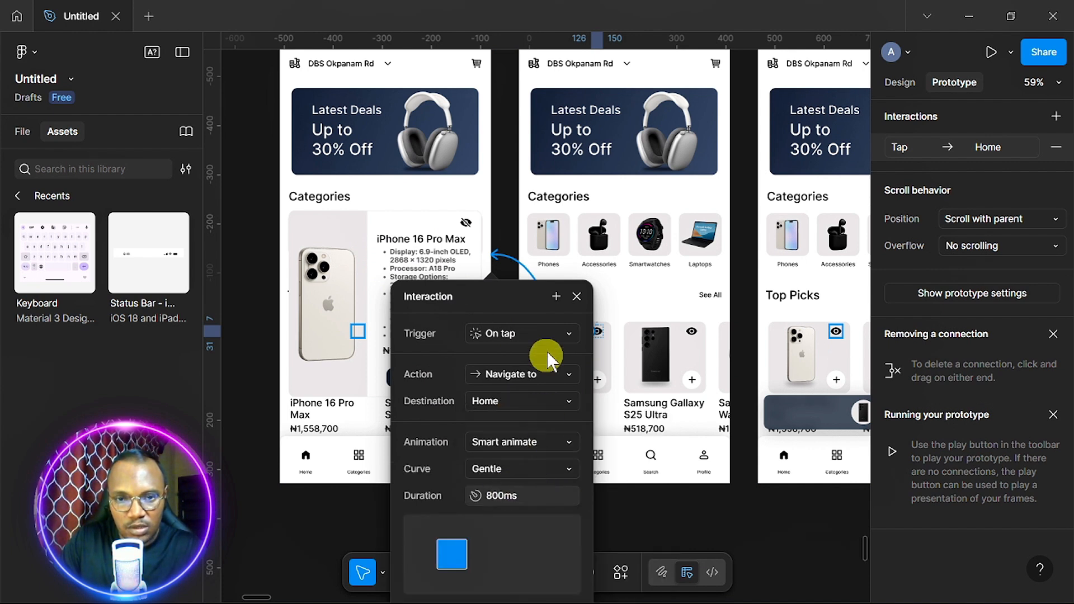
Try linking the iPhone 16 Pro Max plus button in the second Home frame to the next Home frame, and delete that connection
{"action": "left_click", "coordinate": [576, 295]}
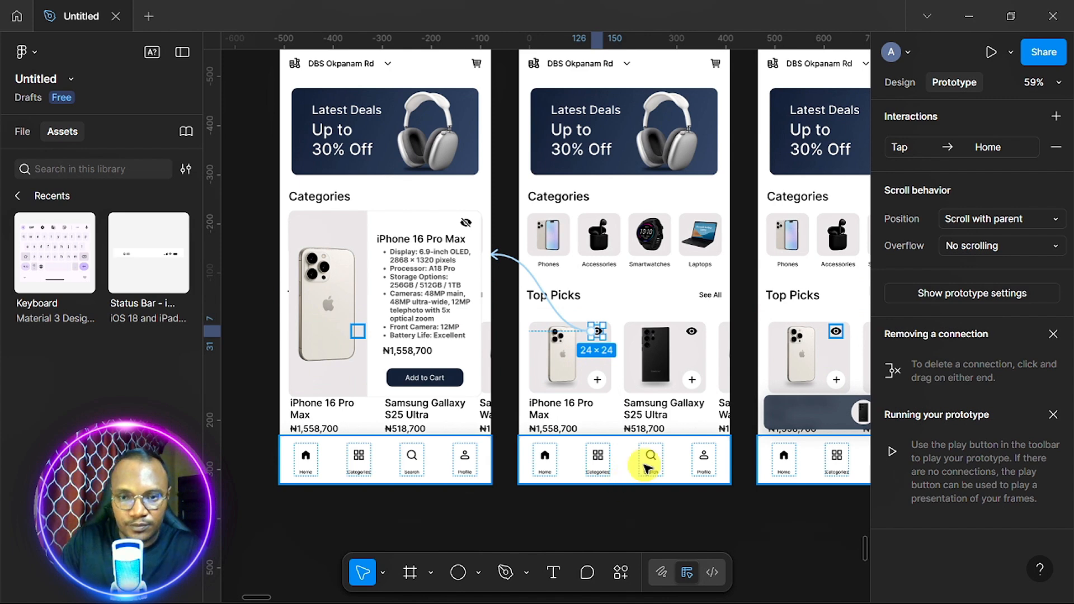
{"action": "scroll", "coordinate": [642, 460], "scroll_direction": "right", "scroll_amount": 3}
{"action": "left_click", "coordinate": [453, 383]}
{"action": "left_click_drag", "start_coordinate": [465, 381], "coordinate": [644, 348]}
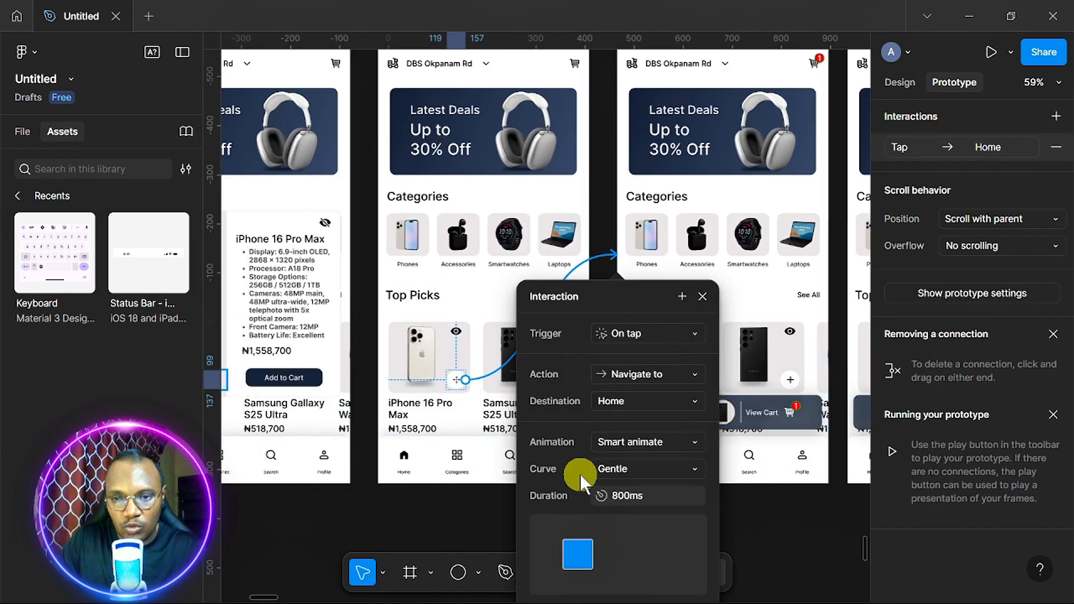
{"action": "left_click", "coordinate": [703, 296]}
{"action": "scroll", "coordinate": [691, 440], "scroll_direction": "right", "scroll_amount": 5}
{"action": "scroll", "coordinate": [644, 456], "scroll_direction": "up", "scroll_amount": 1}
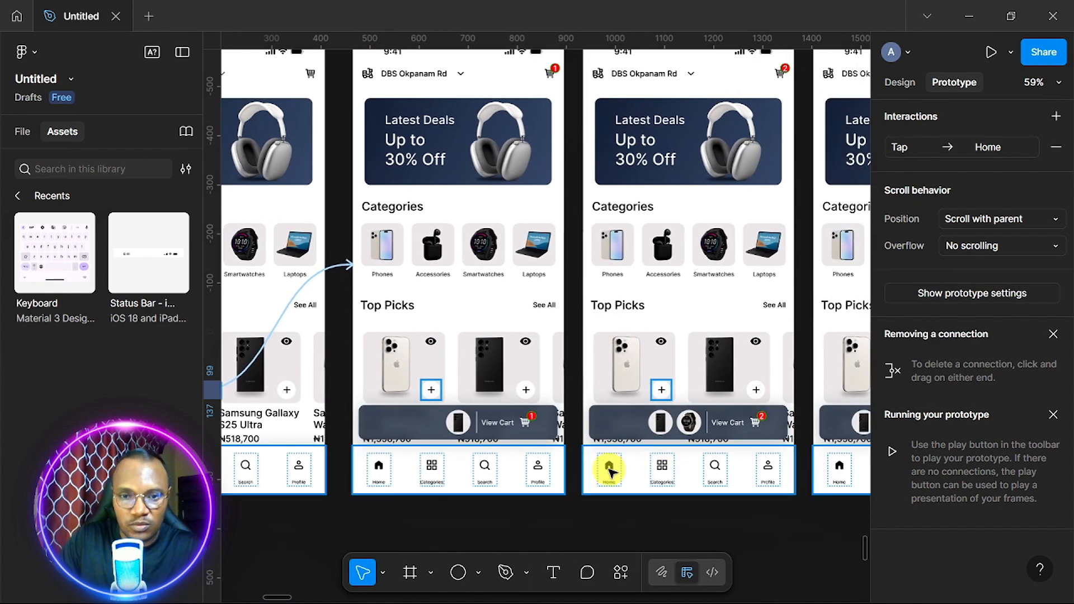
{"action": "scroll", "coordinate": [498, 413], "scroll_direction": "left", "scroll_amount": 3}
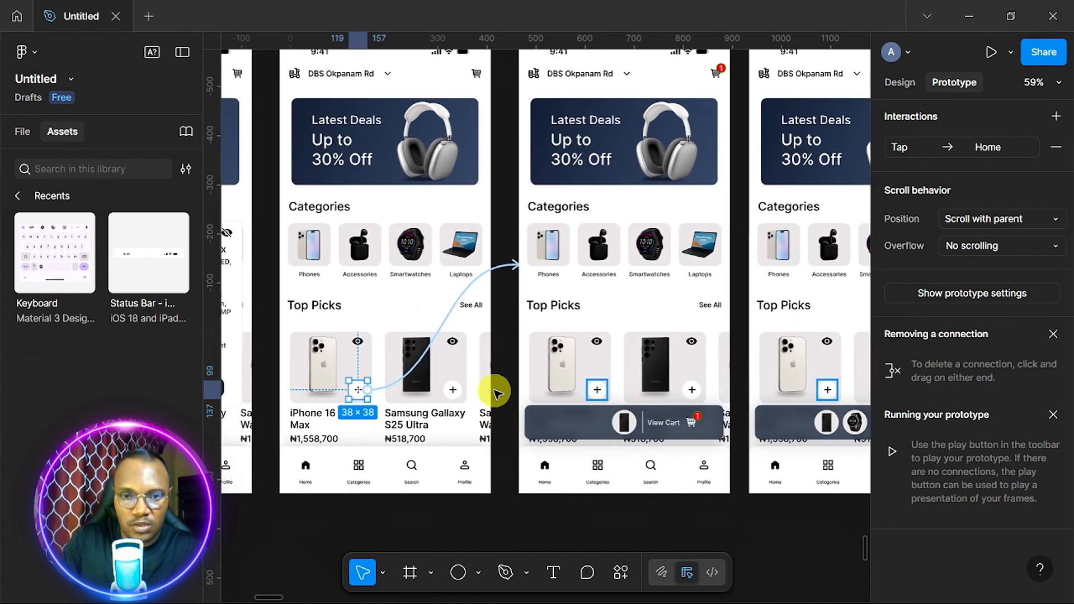
{"action": "left_click", "coordinate": [448, 316]}
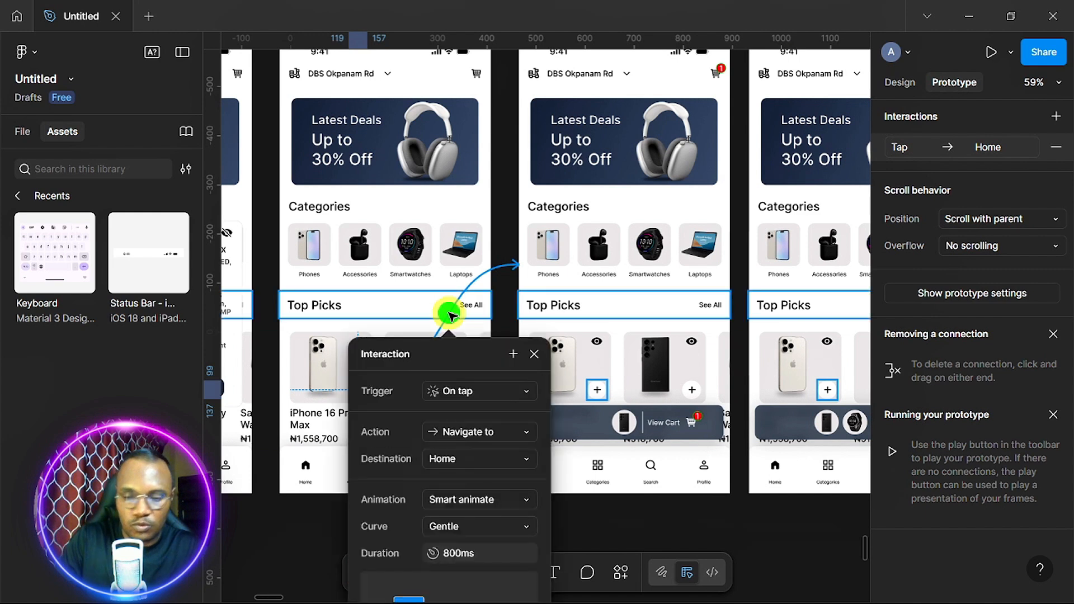
{"action": "key", "text": "Delete"}
Link the Samsung Galaxy S25 Ultra plus button to the Home frame with cart badge 1, on tap with Smart animate
{"action": "left_click", "coordinate": [451, 391]}
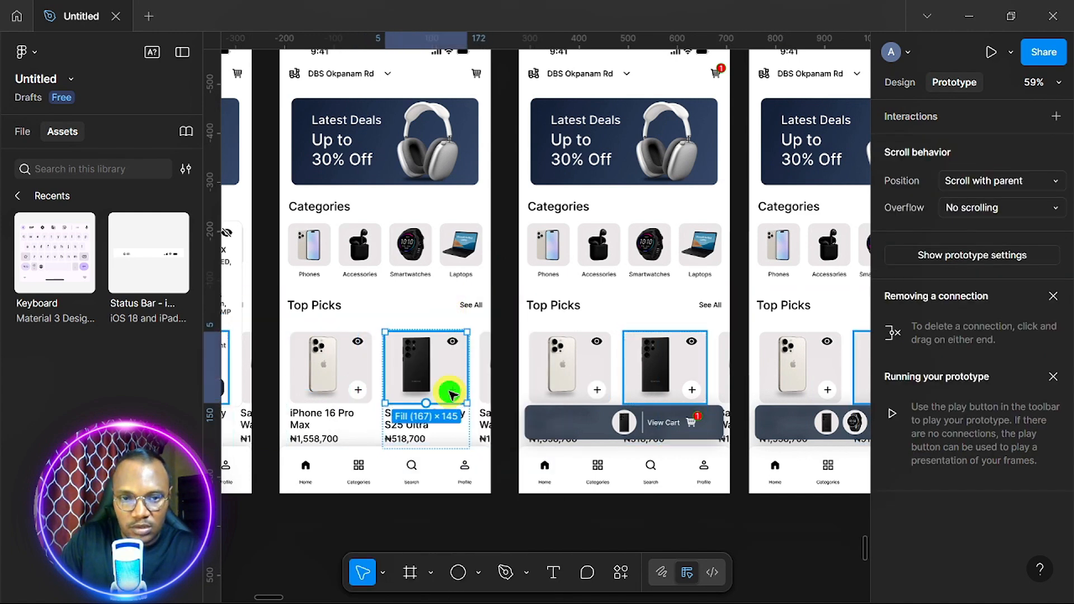
{"action": "left_click", "coordinate": [455, 390]}
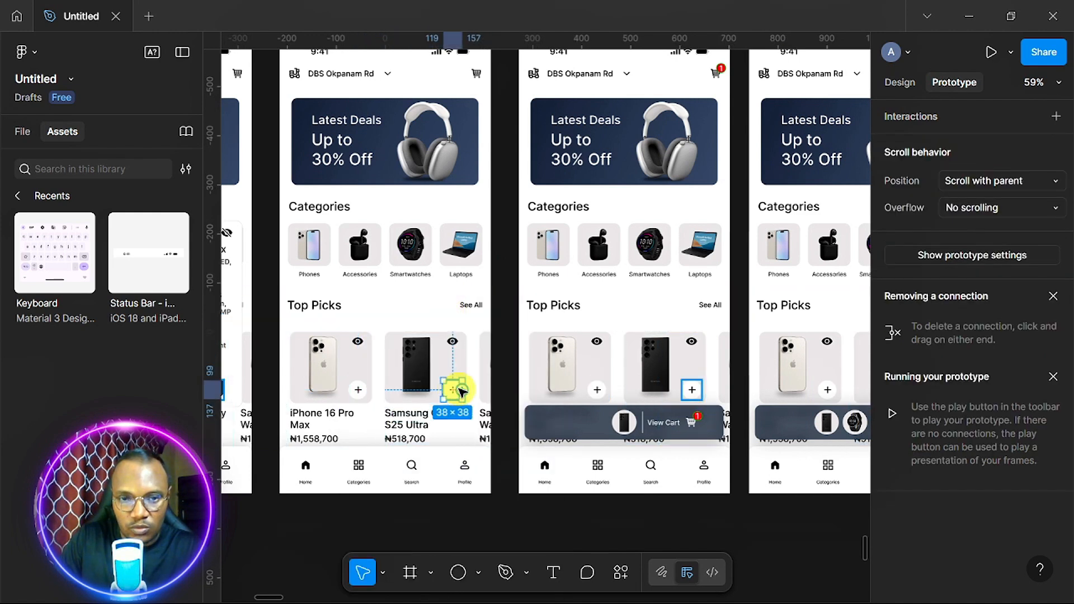
{"action": "left_click_drag", "start_coordinate": [464, 390], "coordinate": [566, 385]}
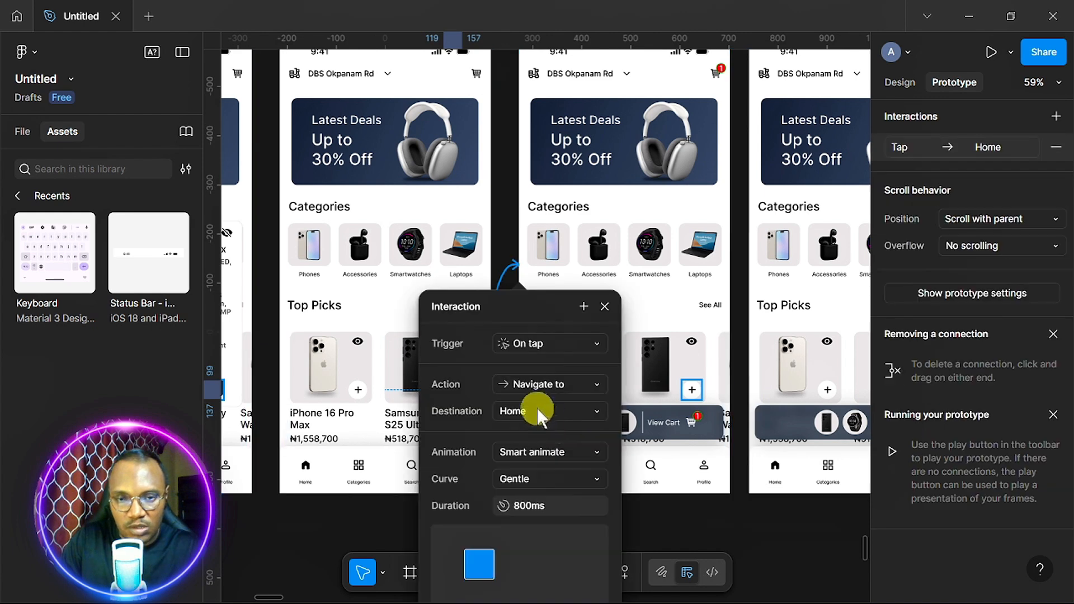
{"action": "left_click", "coordinate": [605, 306]}
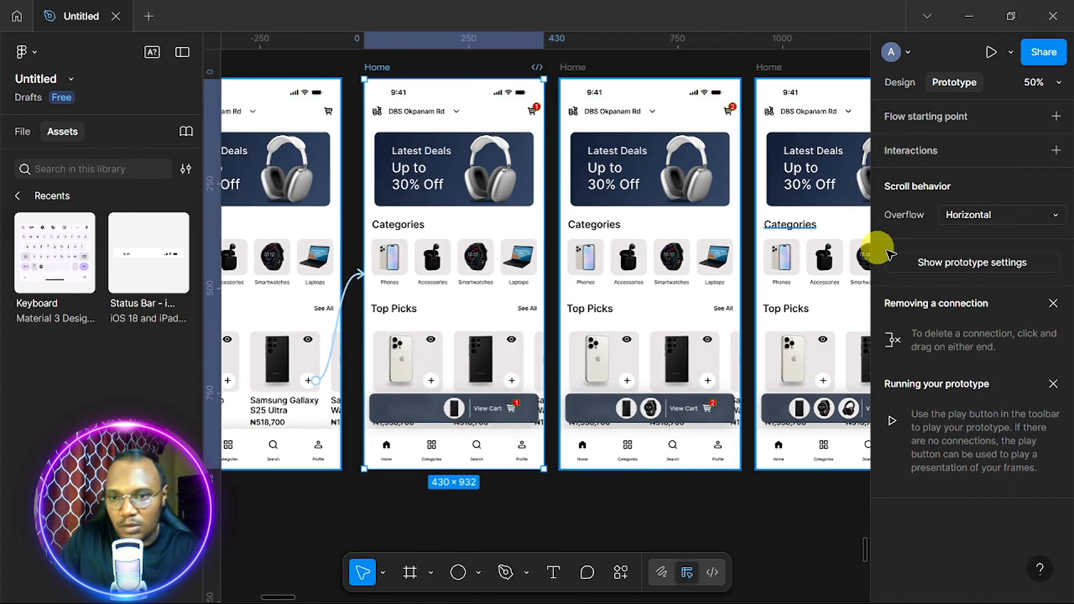
Turn off Clip content for the Home frame with cart badge 1 and bring the frame to the front
{"action": "left_click", "coordinate": [900, 82]}
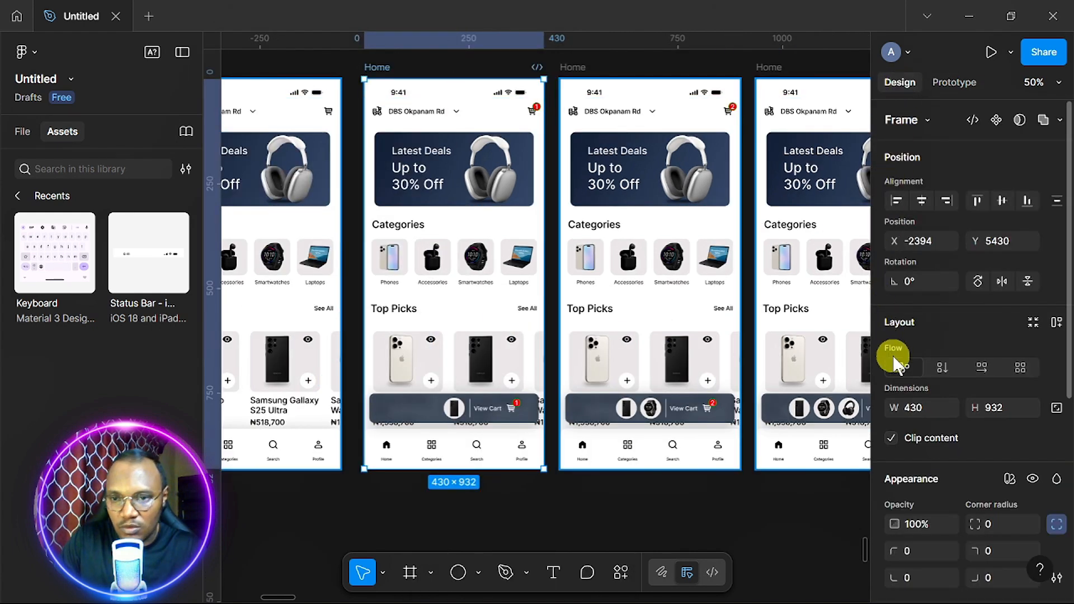
{"action": "left_click", "coordinate": [891, 438]}
{"action": "right_click", "coordinate": [432, 92]}
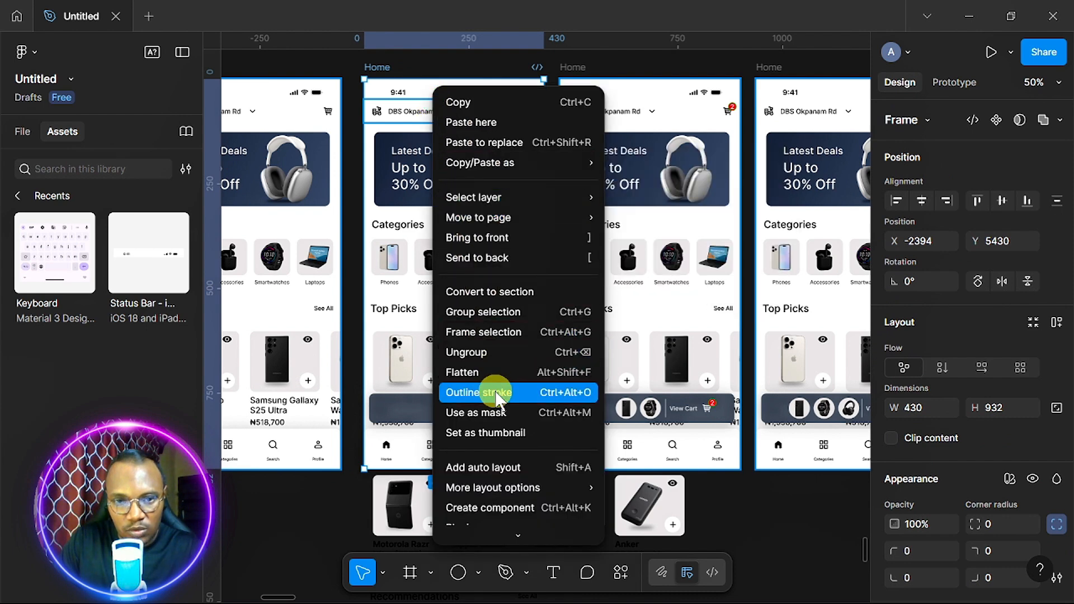
{"action": "left_click", "coordinate": [518, 241]}
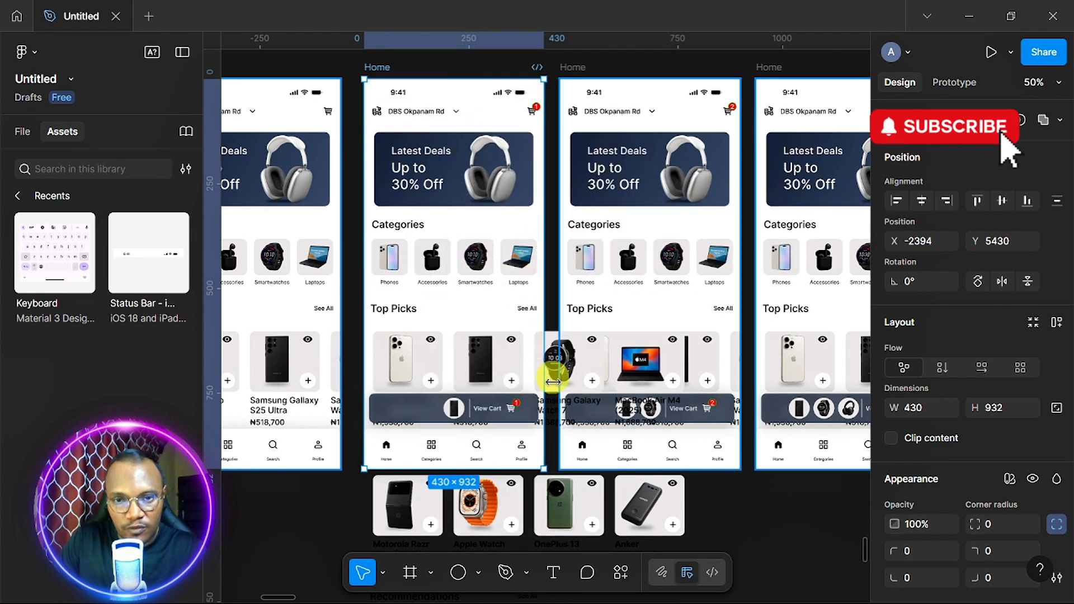
Link the overflowing Samsung Galaxy Watch 7 plus button to the Home frame with cart badge 2, on tap with Smart animate
{"action": "left_click", "coordinate": [593, 383]}
{"action": "double_click", "coordinate": [594, 384]}
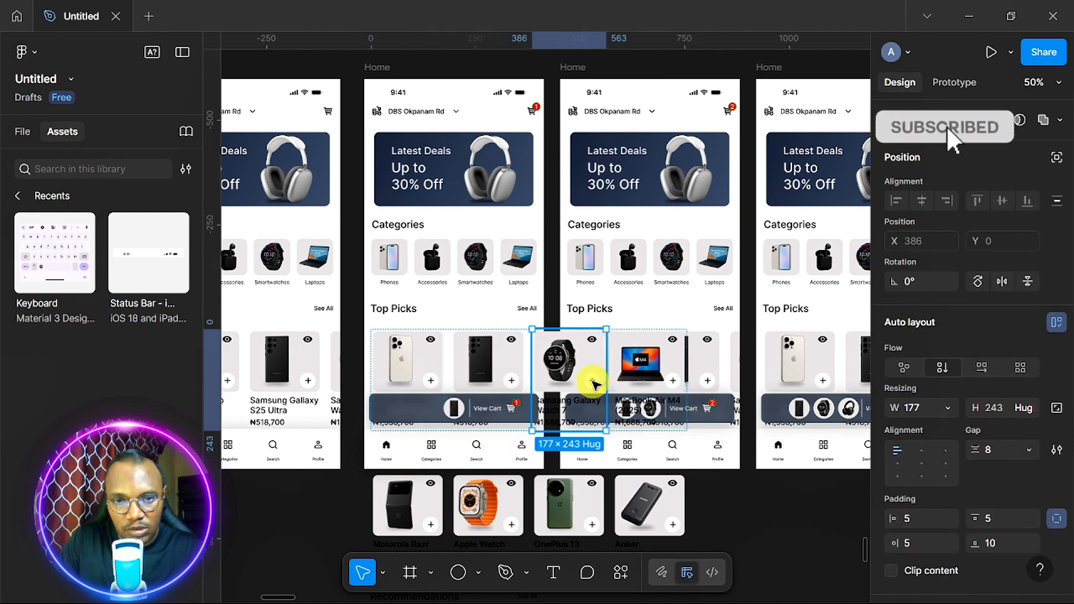
{"action": "double_click", "coordinate": [594, 384]}
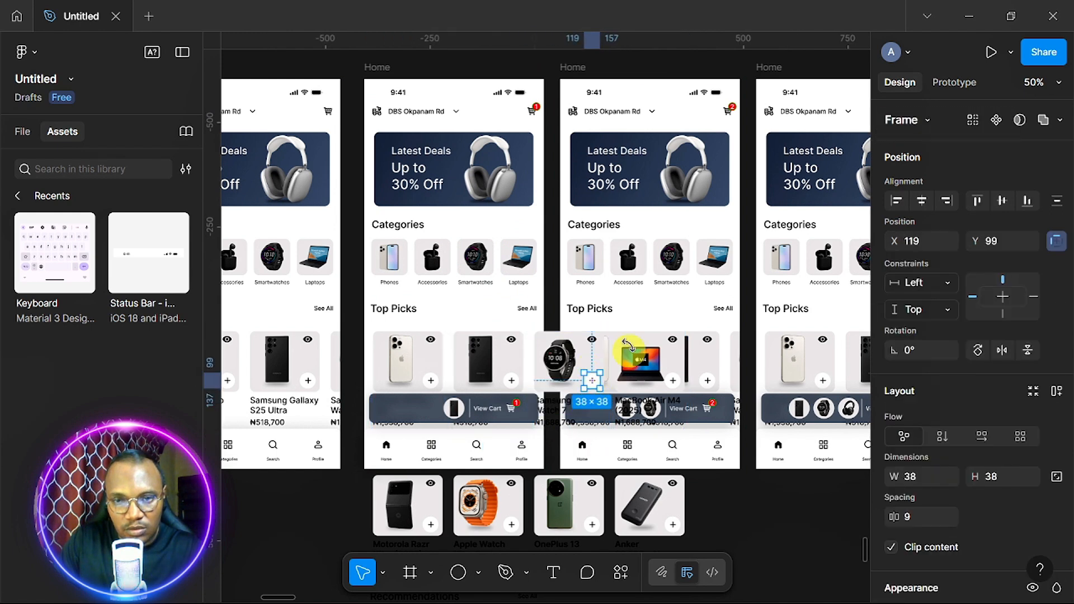
{"action": "left_click", "coordinate": [951, 80]}
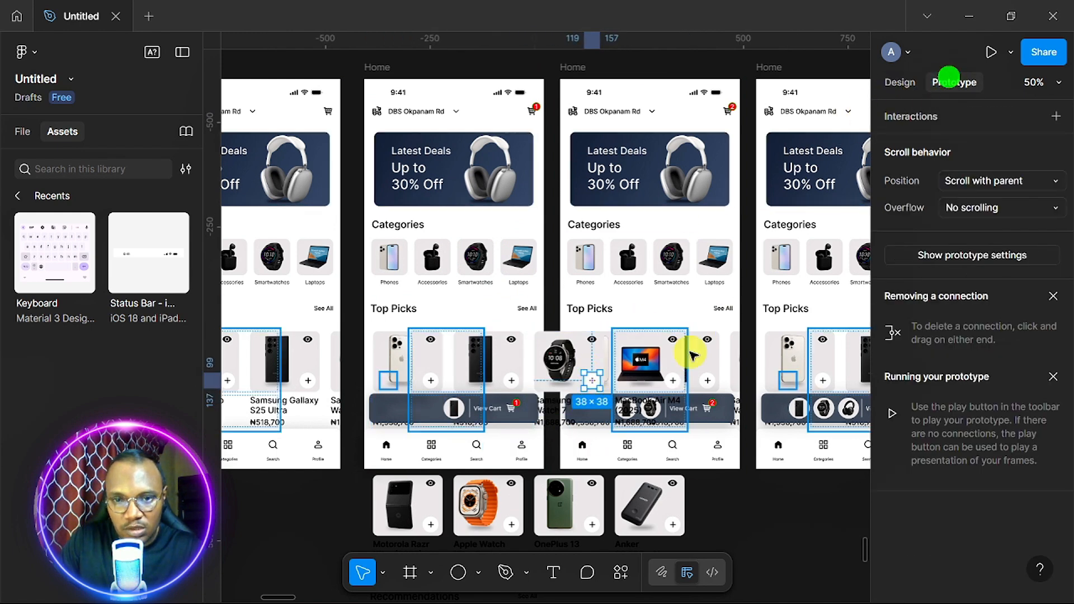
{"action": "left_click_drag", "start_coordinate": [602, 380], "coordinate": [560, 406]}
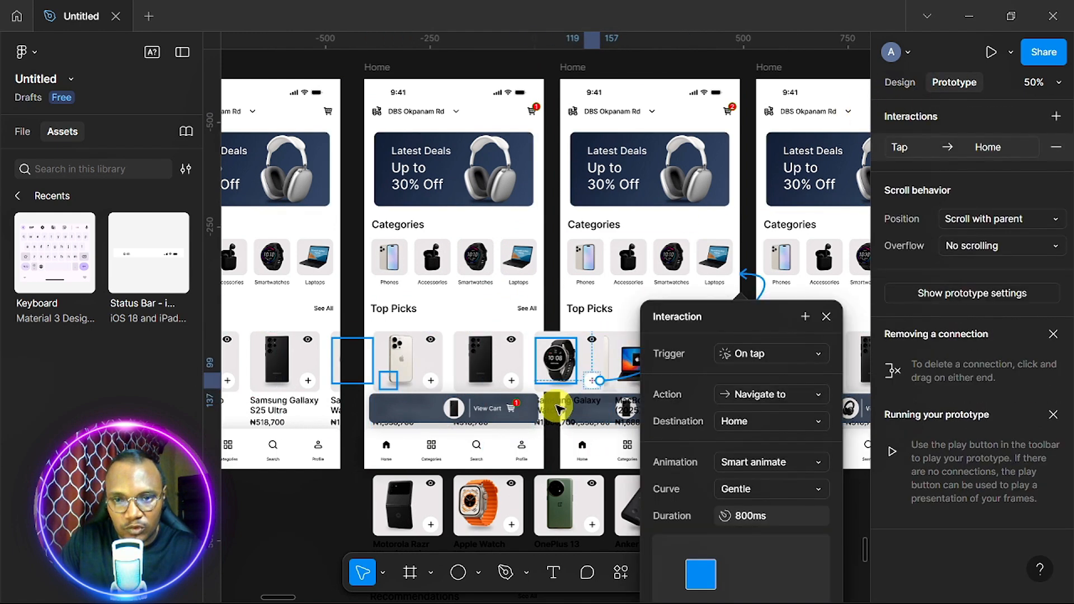
{"action": "left_click", "coordinate": [828, 313]}
Send the Home frame with cart badge 1 to the back and turn its Clip content on again
{"action": "right_click", "coordinate": [454, 88]}
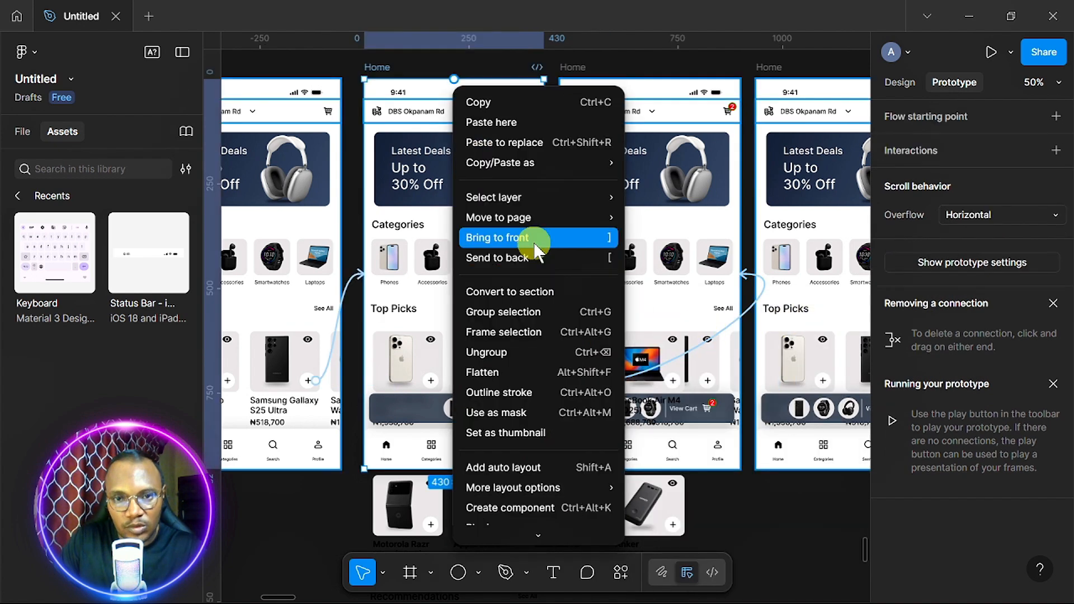
{"action": "left_click", "coordinate": [534, 244]}
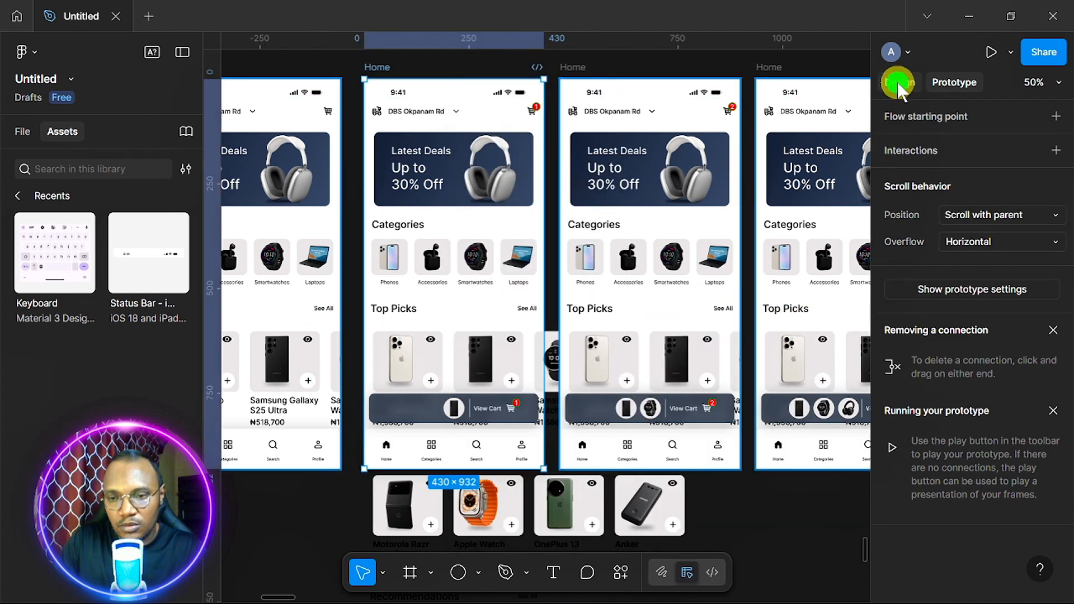
{"action": "left_click", "coordinate": [899, 82]}
{"action": "left_click", "coordinate": [891, 438]}
Turn off Clip content for the Home frame with cart badge 2 to expose its Recommendations products
{"action": "scroll", "coordinate": [621, 350], "scroll_direction": "right", "scroll_amount": 3}
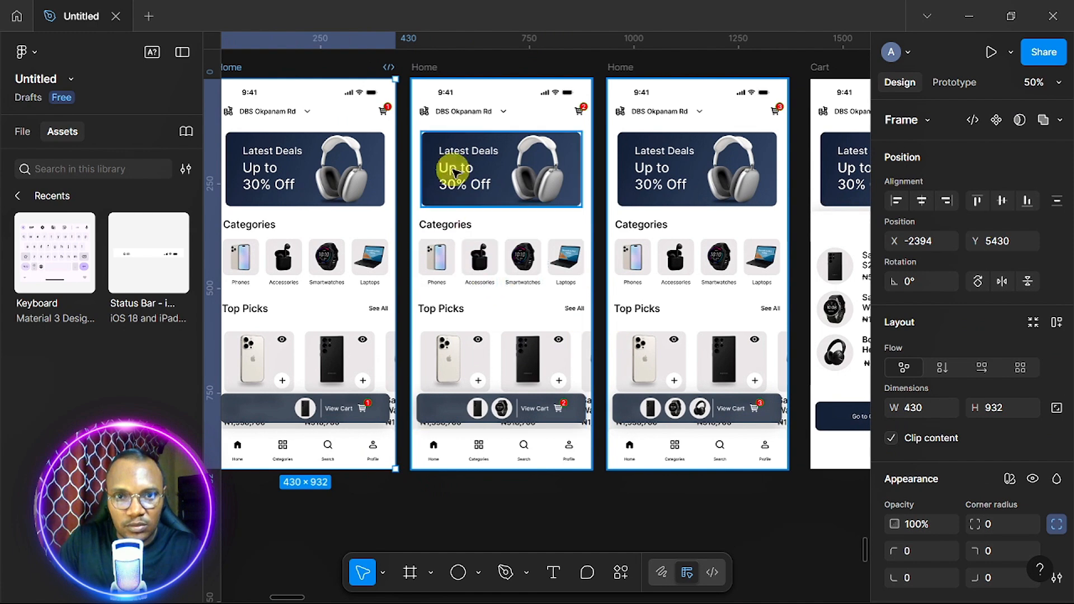
{"action": "left_click", "coordinate": [425, 67]}
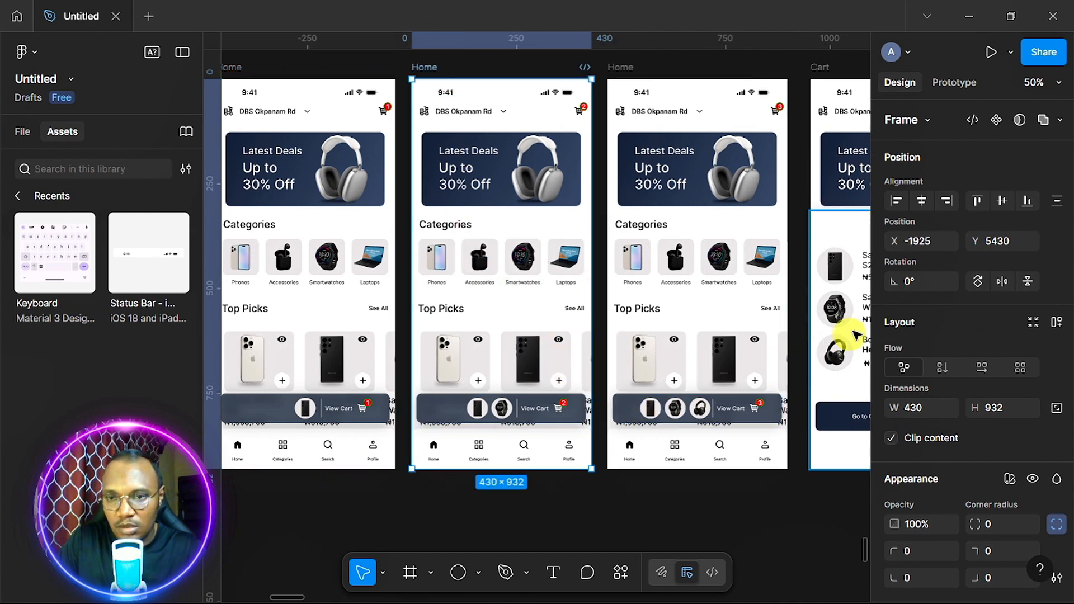
{"action": "left_click", "coordinate": [891, 438]}
{"action": "scroll", "coordinate": [553, 465], "scroll_direction": "down", "scroll_amount": 4}
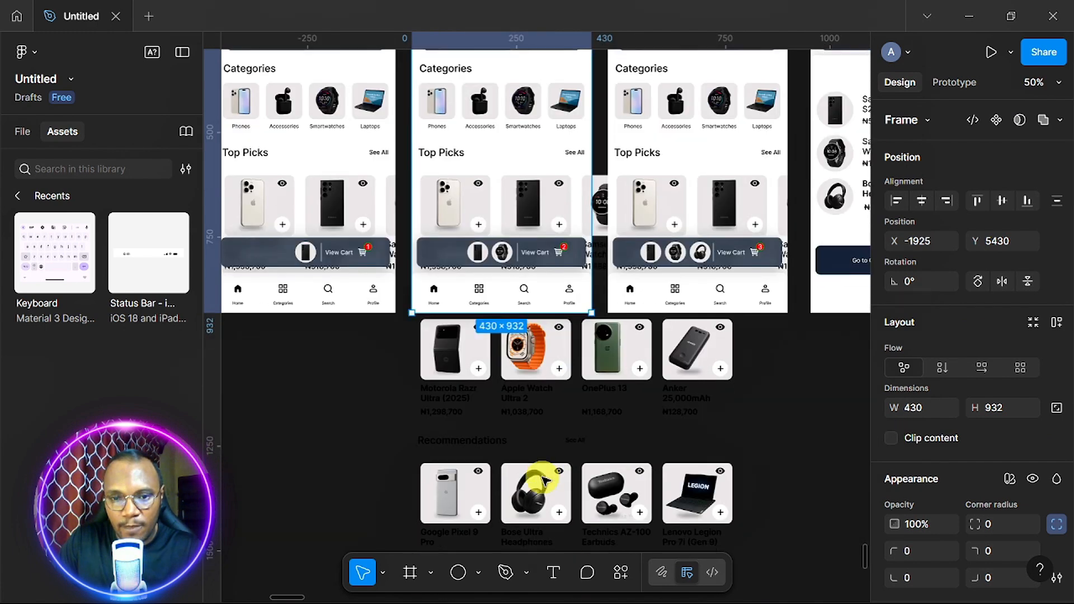
Link the Bose Ultra Headphones plus button under Recommendations to the Home frame with cart badge 3, navigating on tap
{"action": "left_click", "coordinate": [958, 85]}
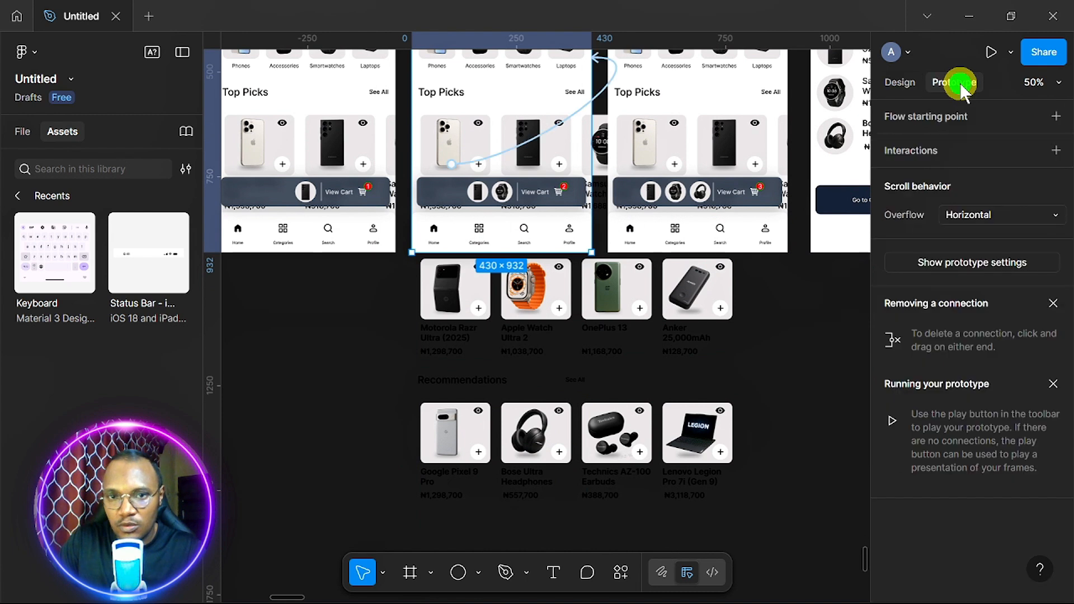
{"action": "left_click", "coordinate": [559, 451]}
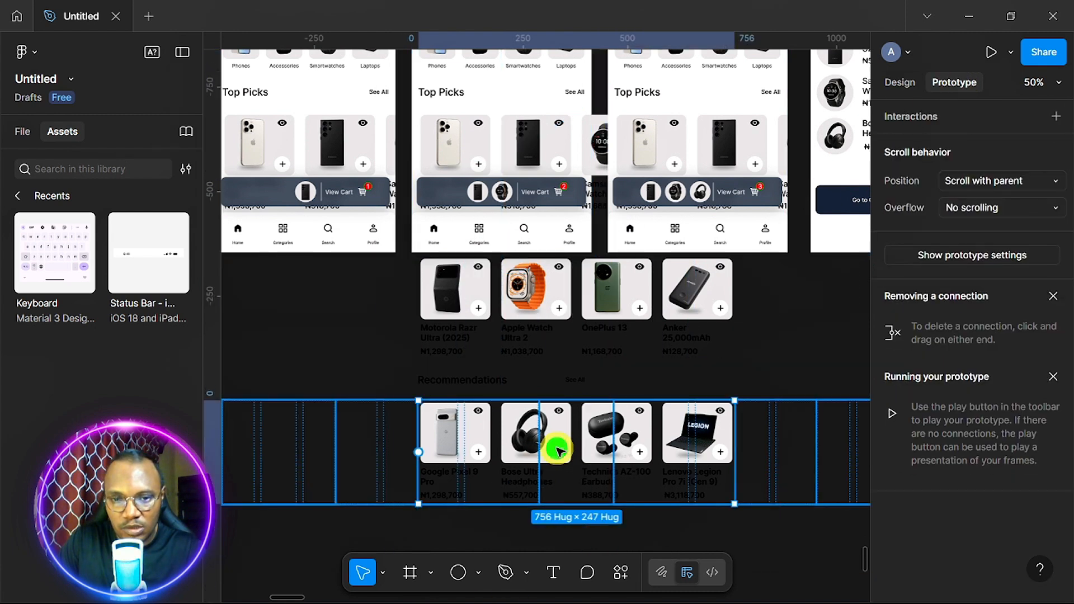
{"action": "left_click", "coordinate": [560, 450]}
{"action": "left_click", "coordinate": [561, 454]}
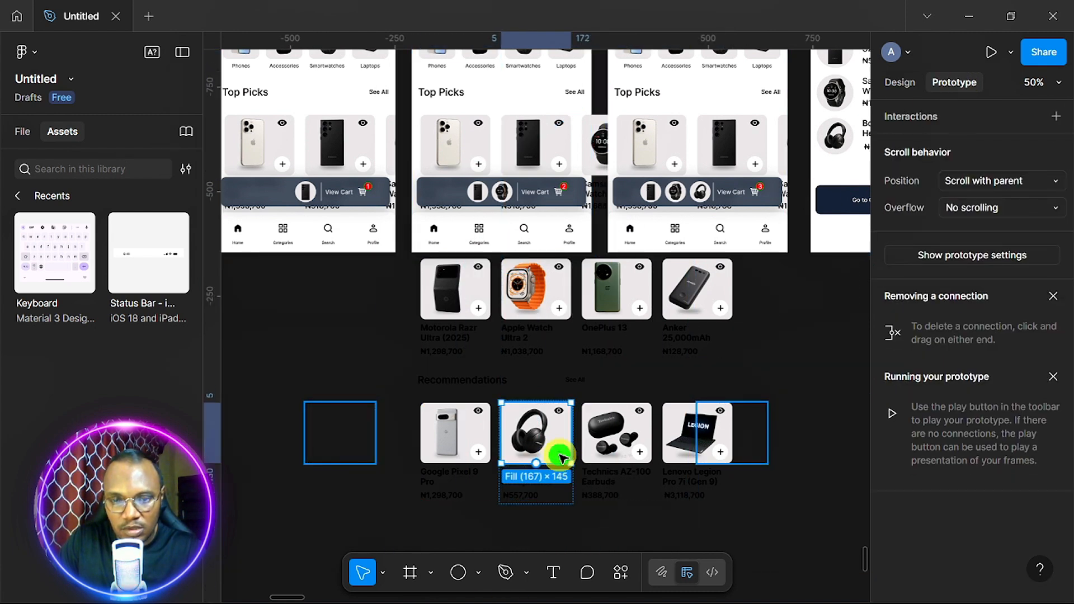
{"action": "left_click", "coordinate": [561, 456]}
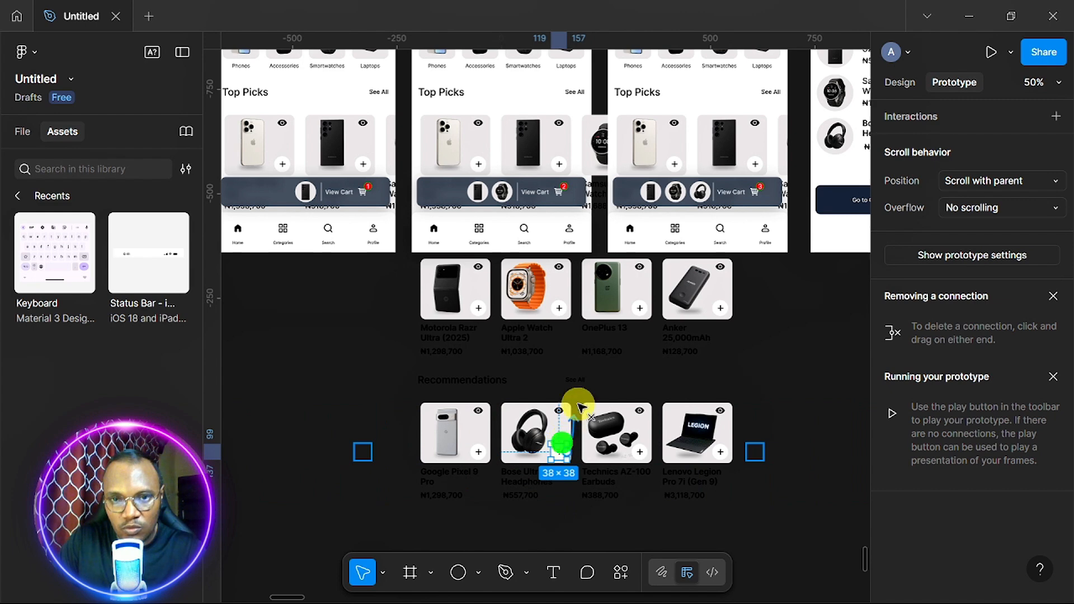
{"action": "left_click_drag", "start_coordinate": [579, 407], "coordinate": [676, 217]}
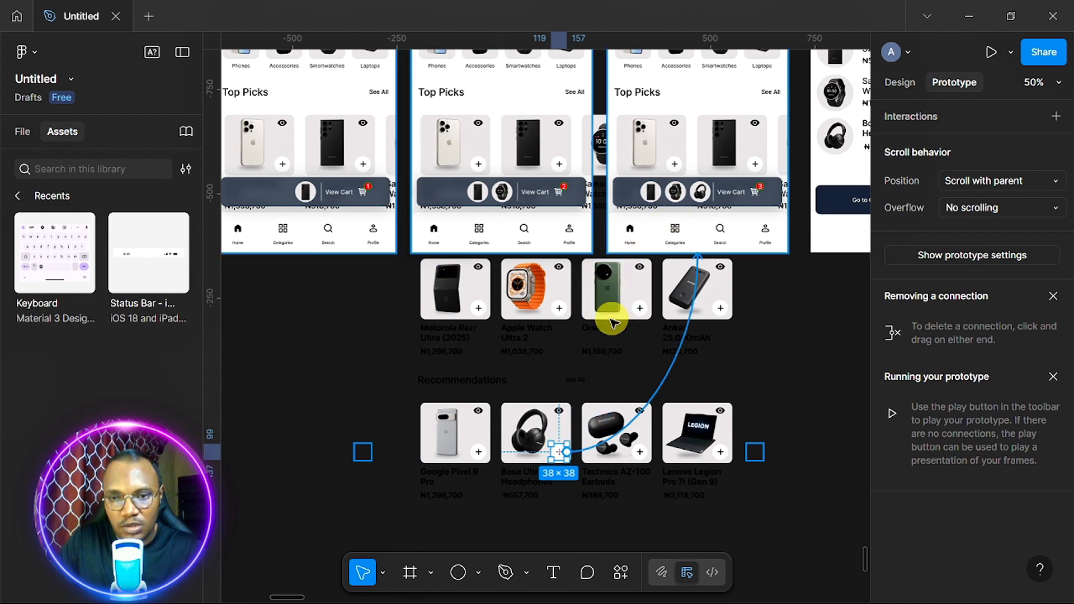
Turn Clip content back on for the Home frame with cart badge 2
{"action": "scroll", "coordinate": [502, 277], "scroll_direction": "up", "scroll_amount": 2}
{"action": "scroll", "coordinate": [502, 278], "scroll_direction": "up", "scroll_amount": 6}
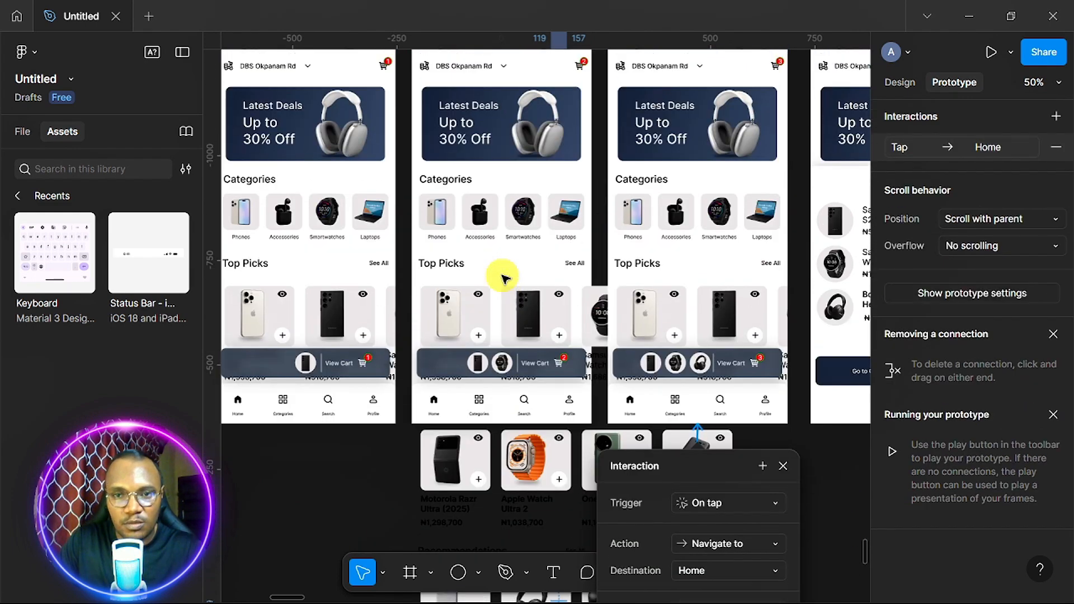
{"action": "left_click", "coordinate": [428, 232]}
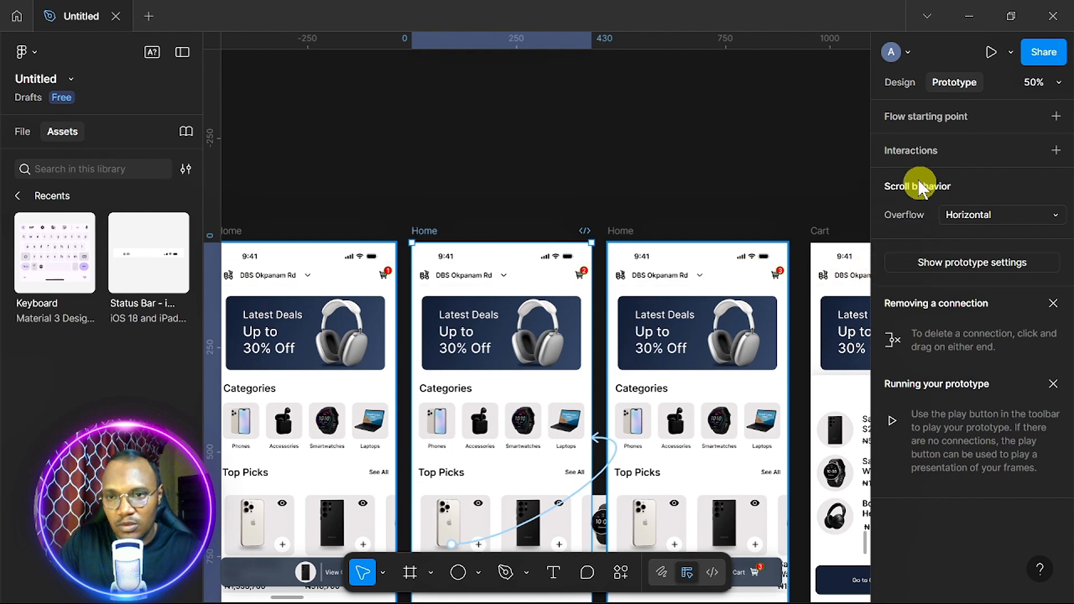
{"action": "left_click", "coordinate": [895, 83]}
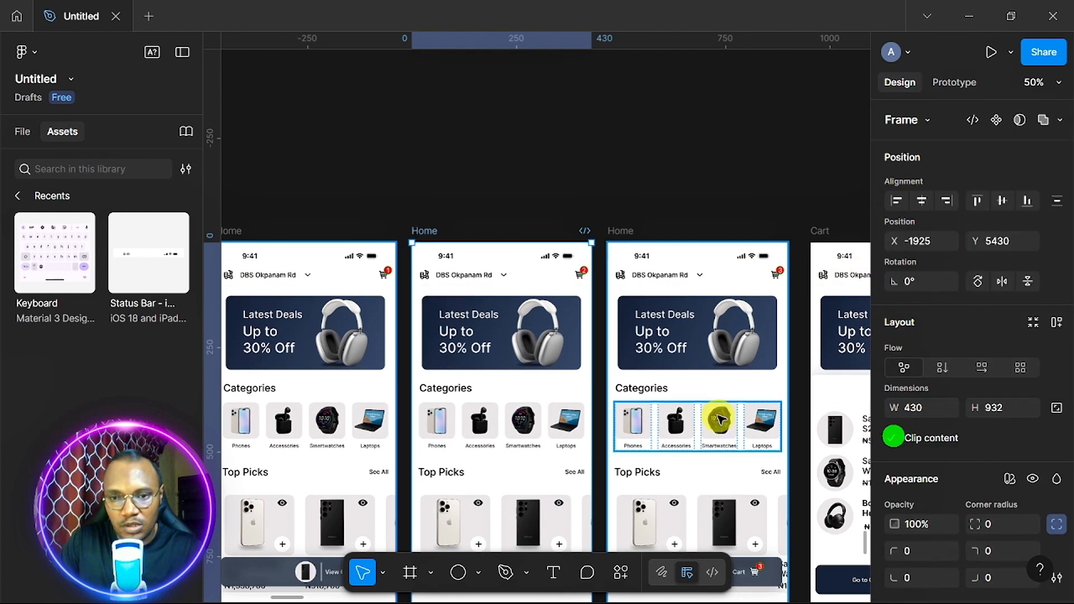
Link the View Cart bar in the Home frame with cart badge 3 to the first Cart frame, on tap with Smart animate, Gentle, 800ms
{"action": "scroll", "coordinate": [627, 420], "scroll_direction": "down", "scroll_amount": 3}
{"action": "scroll", "coordinate": [627, 419], "scroll_direction": "right", "scroll_amount": 4}
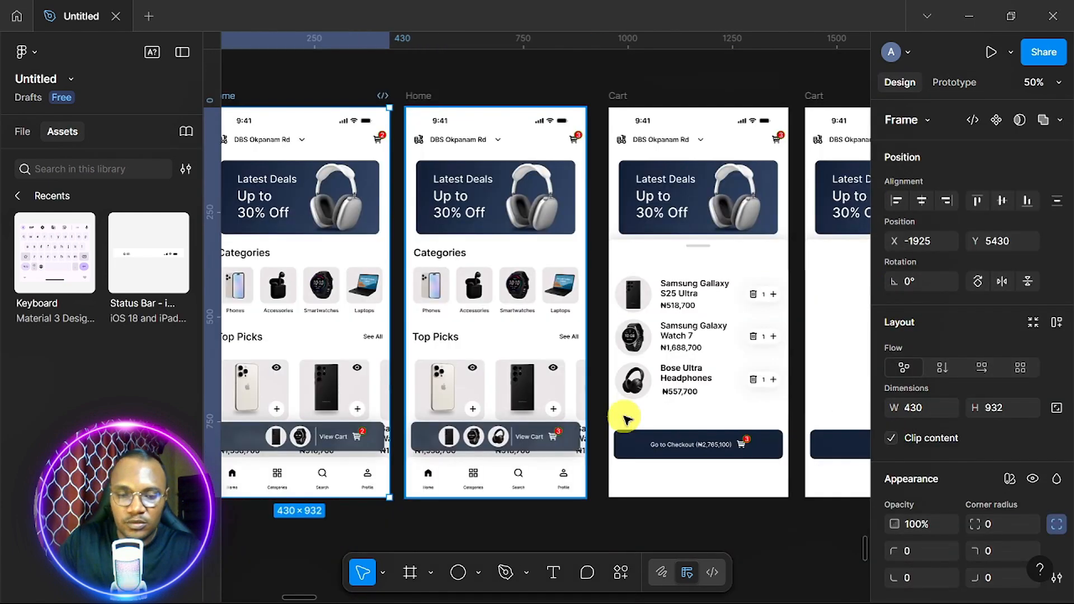
{"action": "left_click", "coordinate": [536, 441]}
{"action": "left_click", "coordinate": [944, 82]}
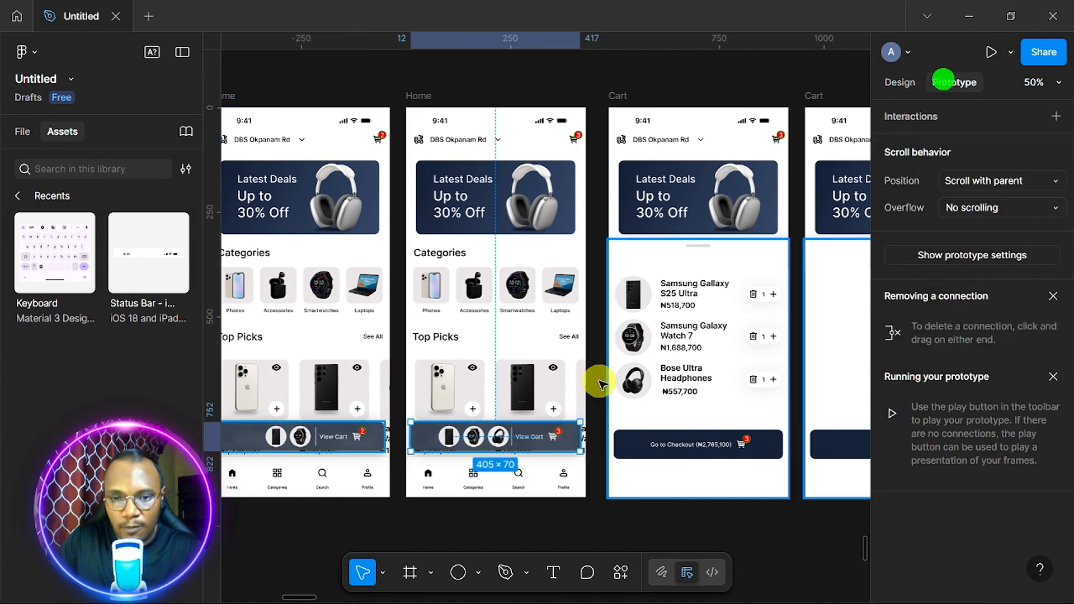
{"action": "left_click_drag", "start_coordinate": [580, 438], "coordinate": [660, 415]}
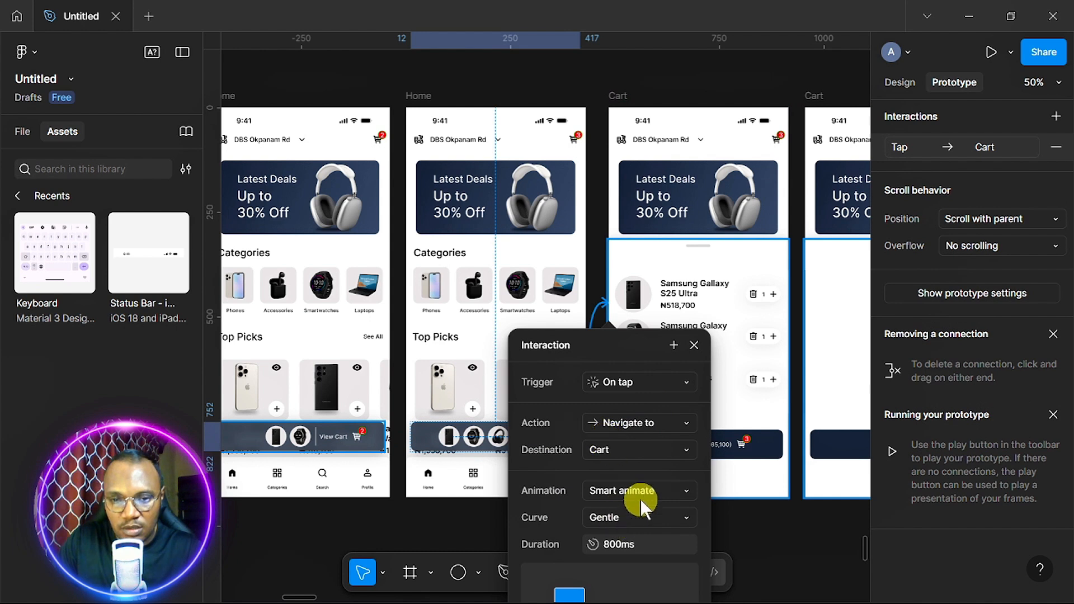
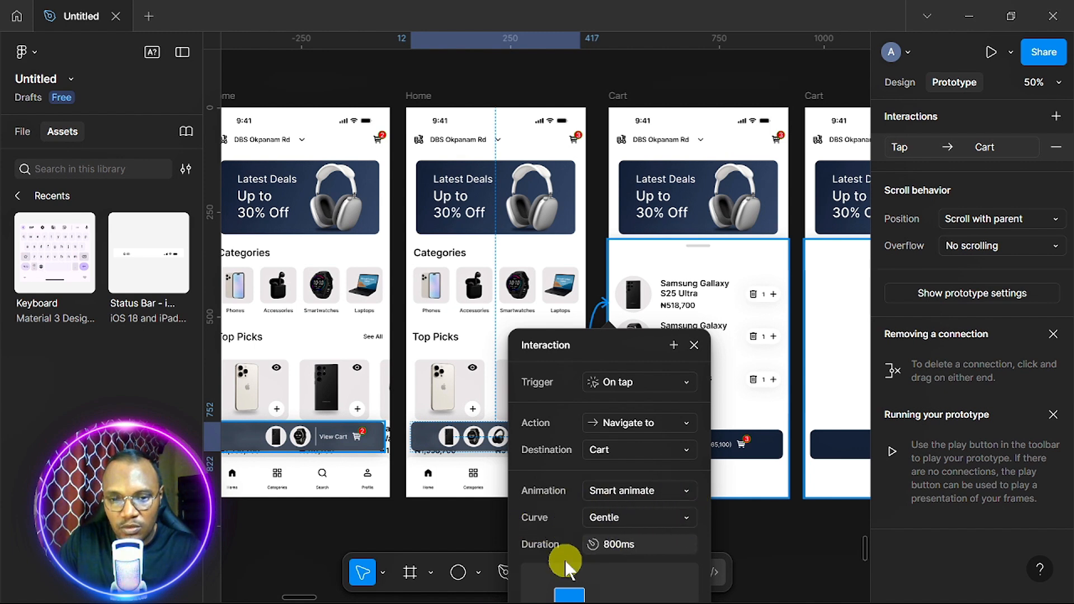
{"action": "left_click", "coordinate": [694, 346]}
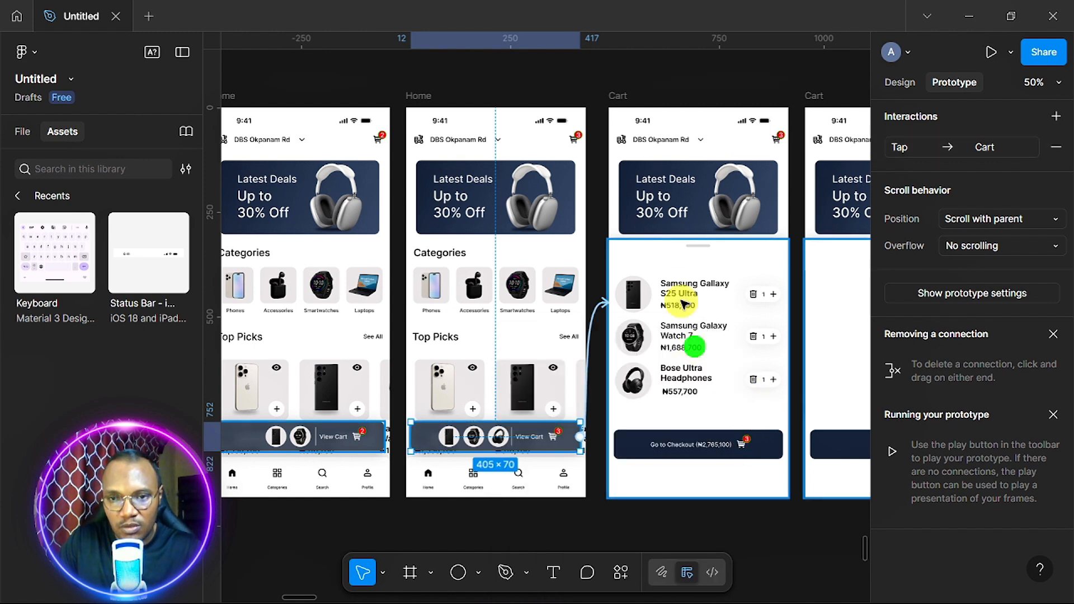
{"action": "left_click", "coordinate": [670, 266]}
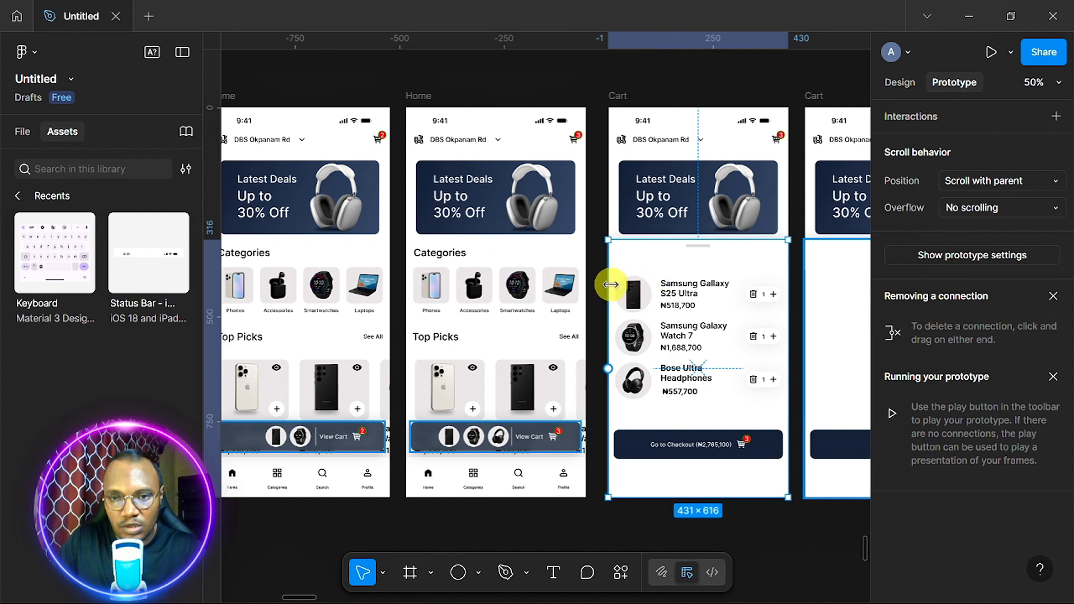
On the first Cart frame, link the cart sheet back to Home with badge 3 and the Go to Checkout button to the second Cart, on tap
{"action": "left_click_drag", "start_coordinate": [609, 369], "coordinate": [536, 361]}
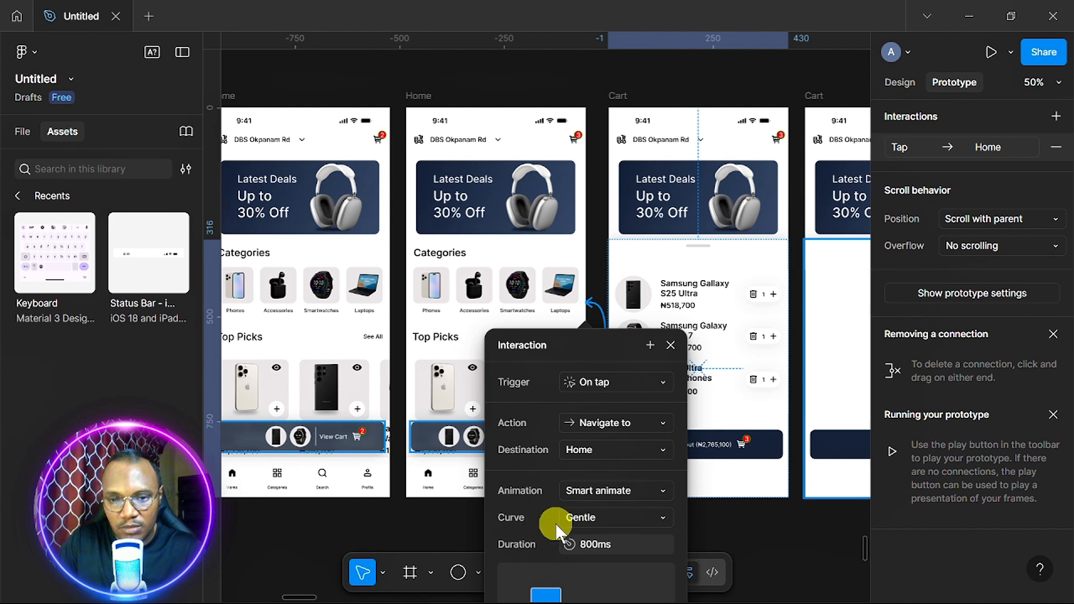
{"action": "left_click", "coordinate": [673, 345]}
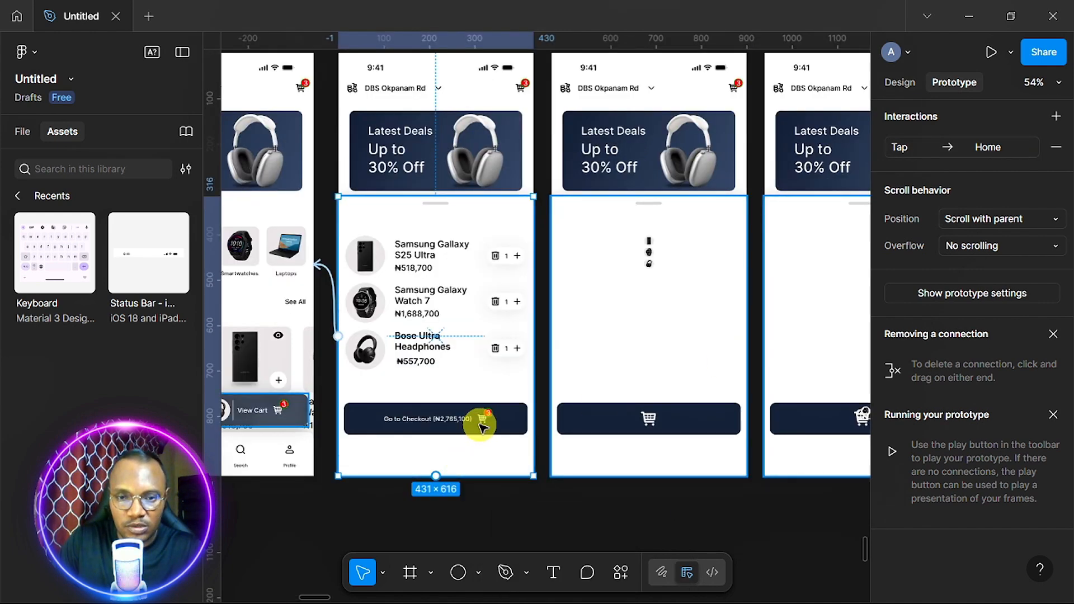
{"action": "left_click", "coordinate": [481, 427]}
{"action": "left_click_drag", "start_coordinate": [528, 418], "coordinate": [591, 386]}
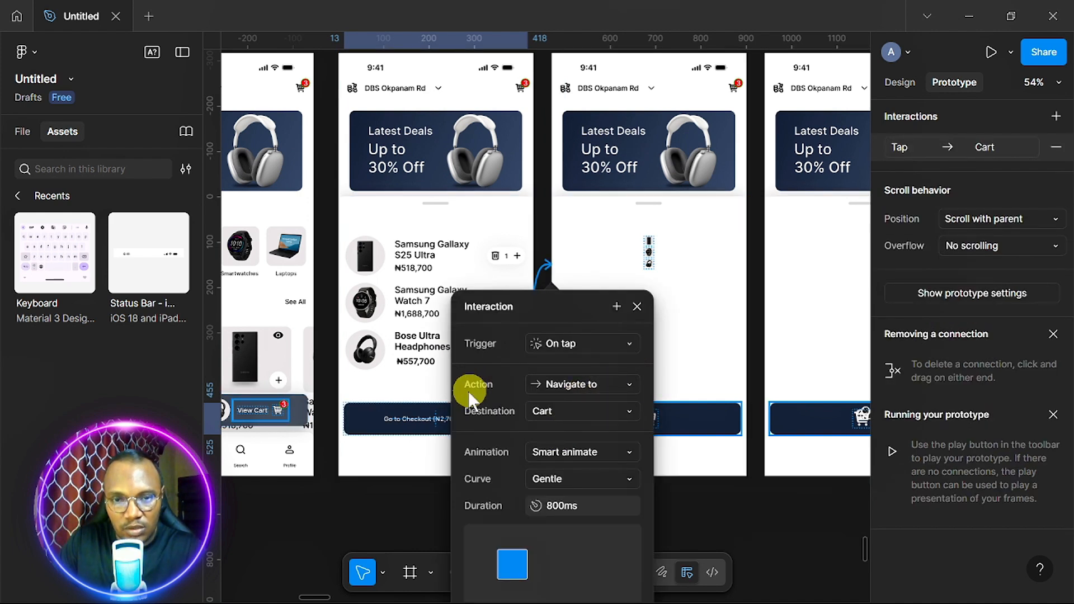
{"action": "left_click", "coordinate": [636, 307]}
Link the second Cart frame's sheet to the third Cart frame, navigating after a delay with Smart animate, Gentle, 800ms
{"action": "scroll", "coordinate": [635, 306], "scroll_direction": "right", "scroll_amount": 4}
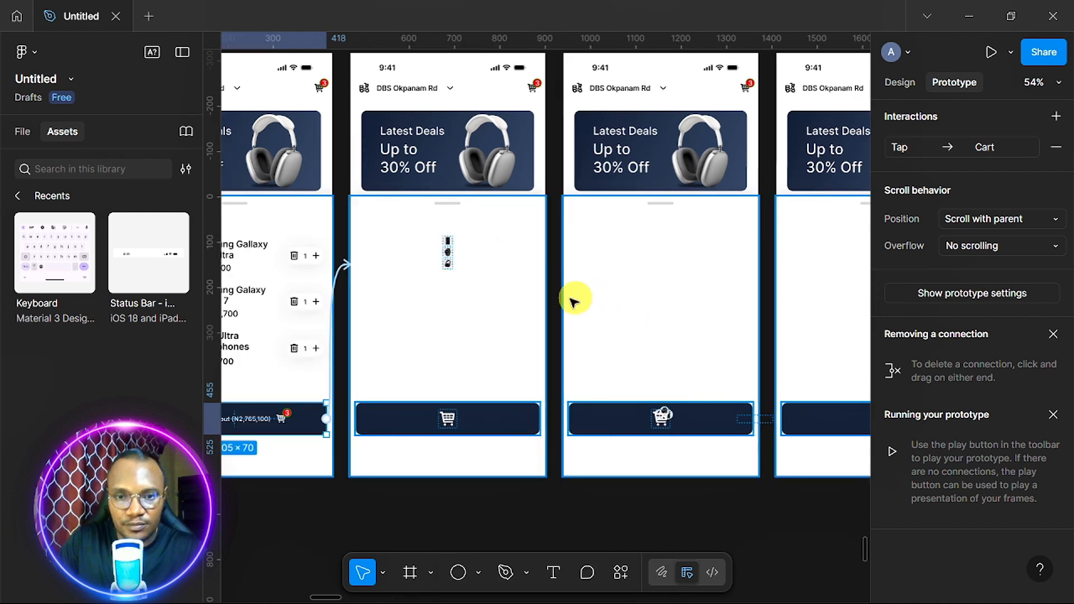
{"action": "left_click_drag", "start_coordinate": [548, 339], "coordinate": [601, 336]}
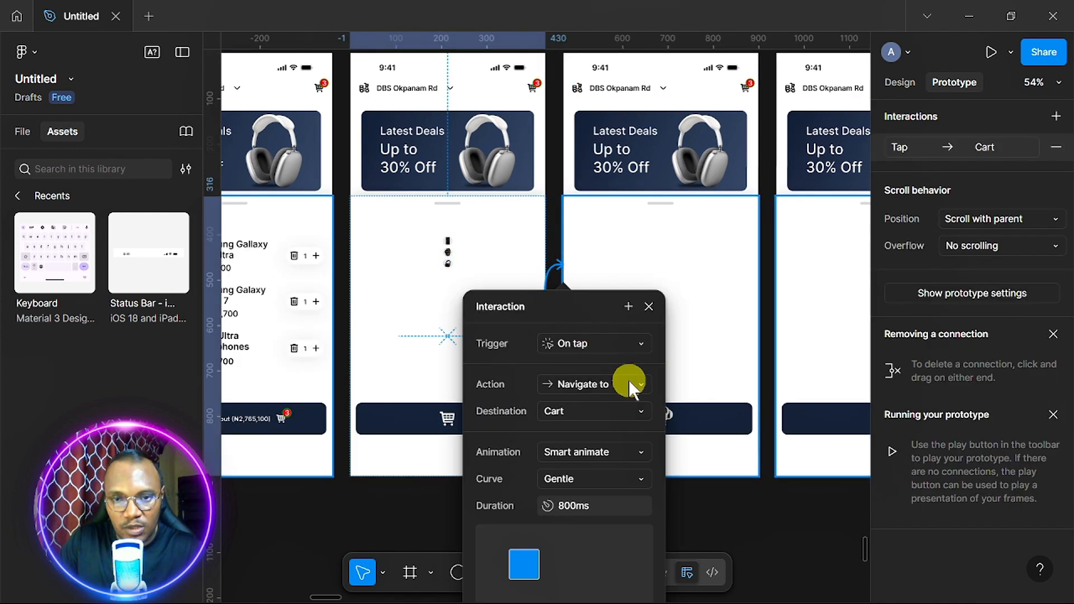
{"action": "left_click", "coordinate": [641, 344]}
{"action": "left_click", "coordinate": [601, 550]}
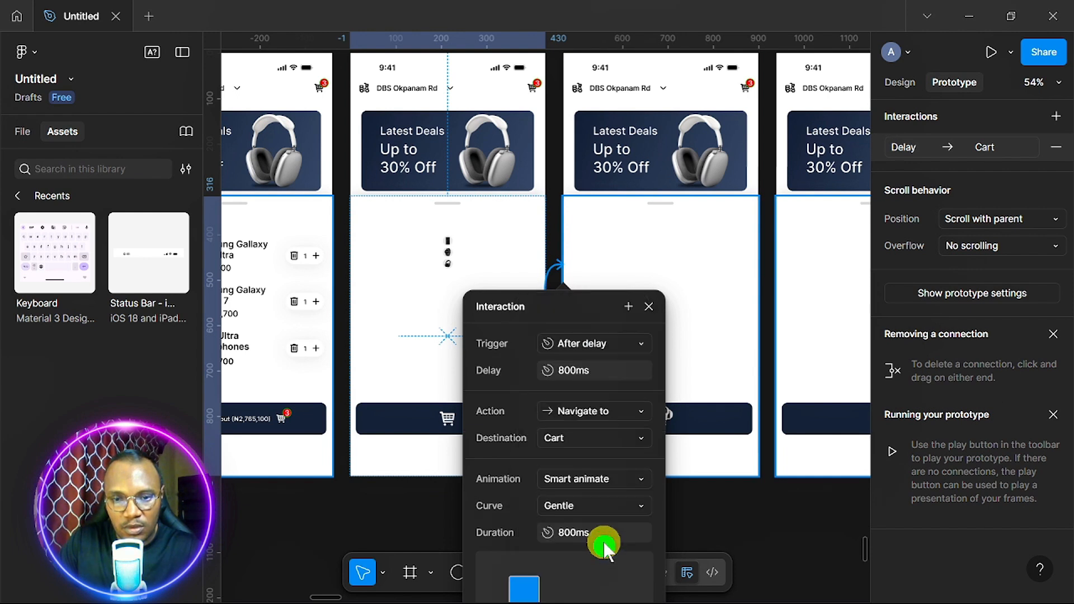
{"action": "left_click", "coordinate": [593, 369]}
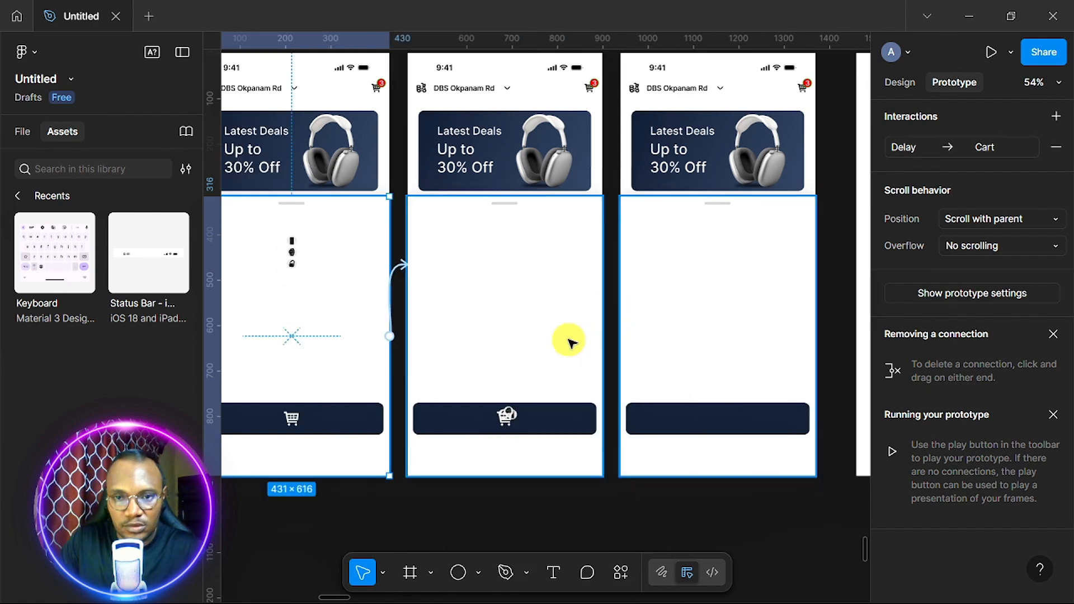
Link the third Cart frame's sheet to the fourth Cart frame with the empty button, after a delay, with Smart animate, Gentle, 800ms
{"action": "left_click_drag", "start_coordinate": [604, 336], "coordinate": [668, 338]}
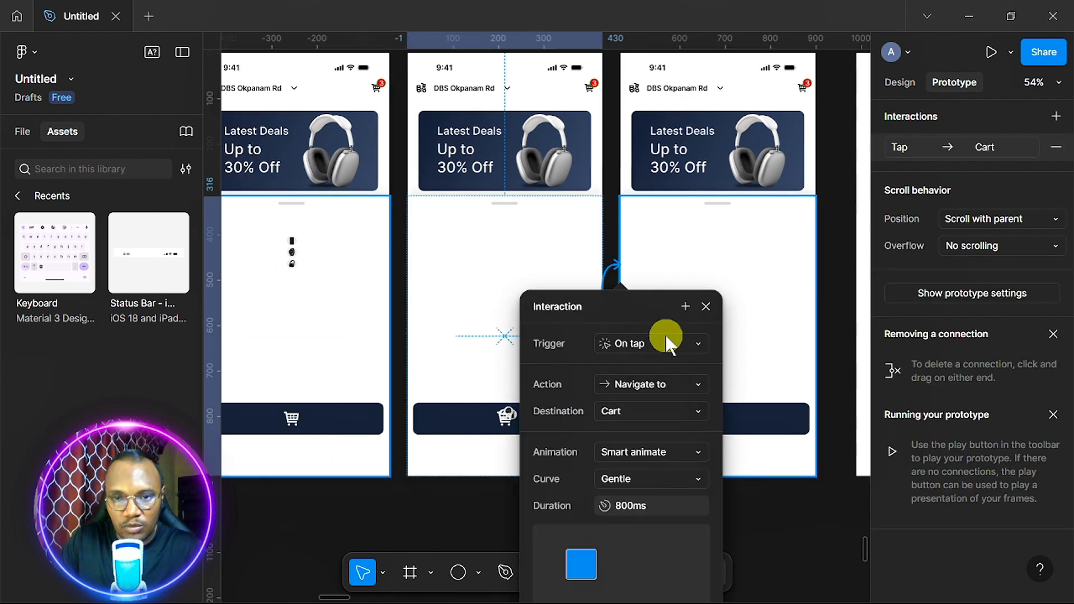
{"action": "left_click", "coordinate": [667, 404]}
{"action": "left_click", "coordinate": [594, 375]}
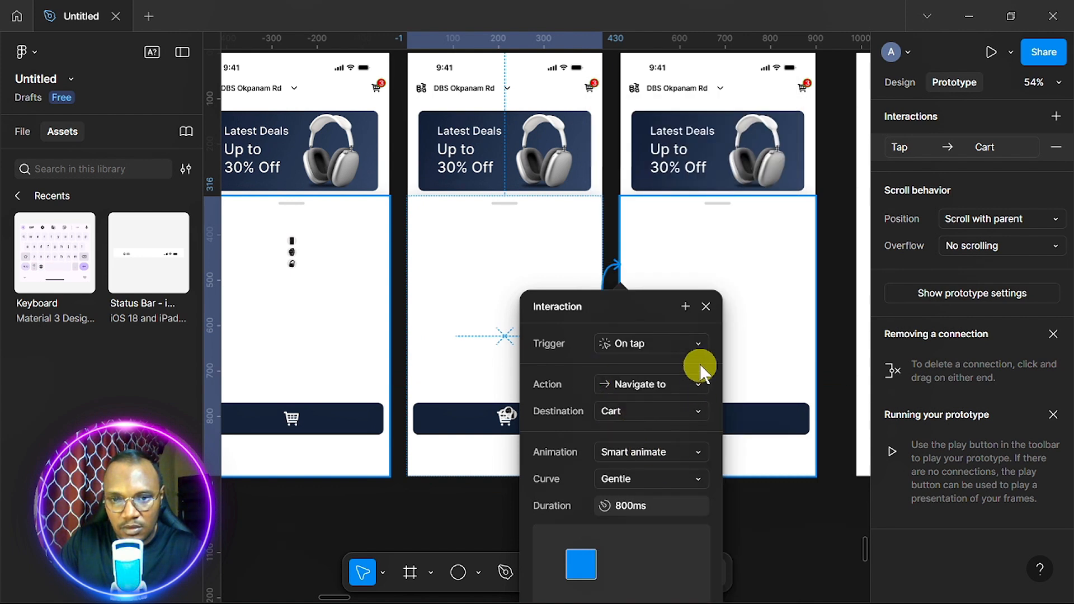
{"action": "left_click", "coordinate": [696, 345]}
{"action": "left_click", "coordinate": [638, 552]}
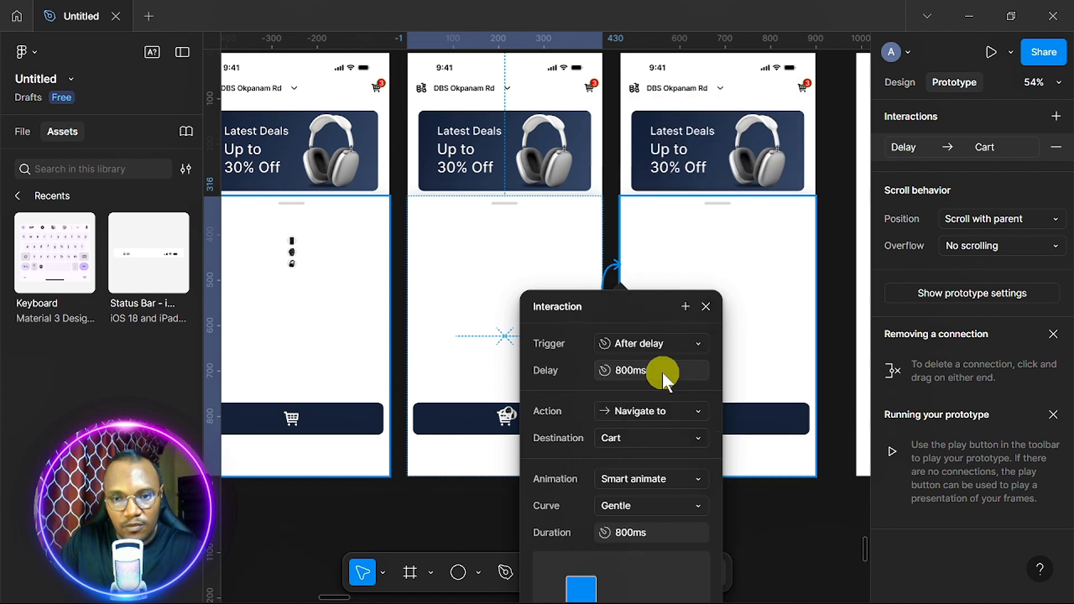
{"action": "left_click", "coordinate": [661, 372]}
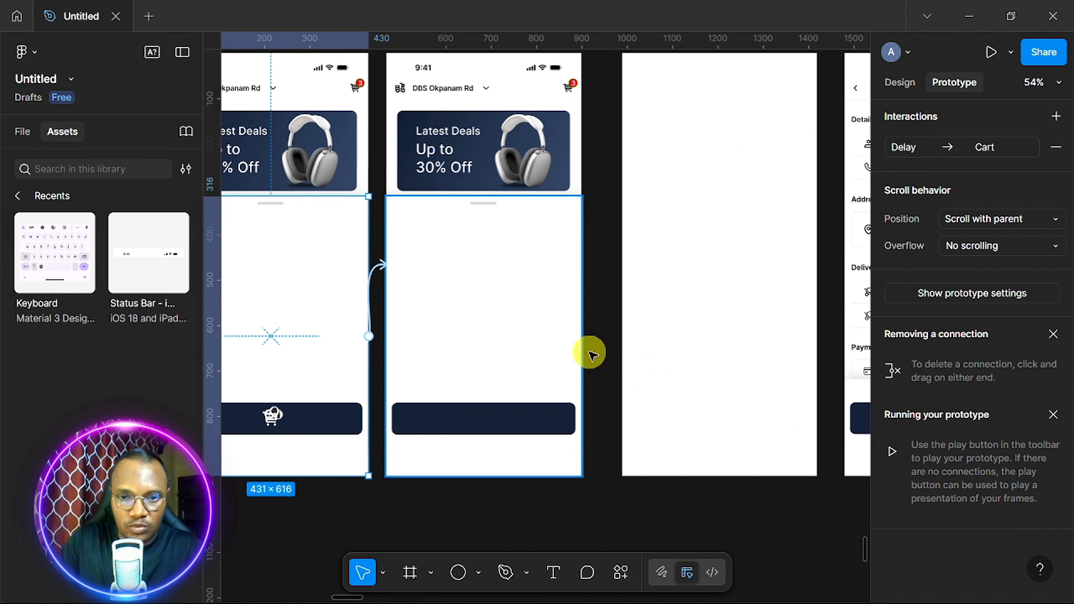
Link the fourth Cart frame's sheet to the blank Checkout frame, navigating after a 1ms delay with Instant animation
{"action": "left_click", "coordinate": [544, 349]}
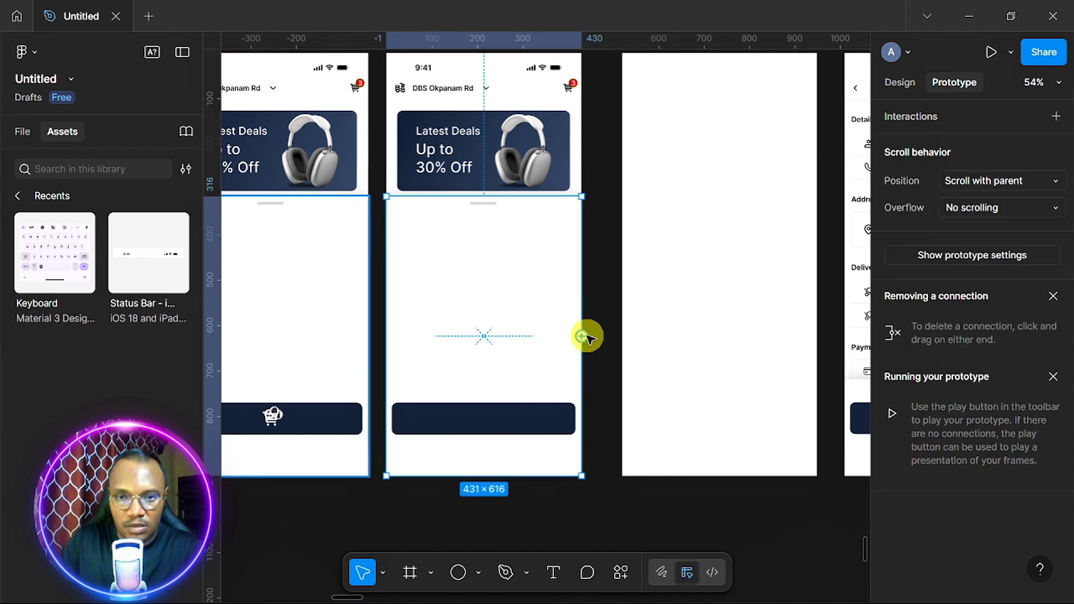
{"action": "left_click_drag", "start_coordinate": [588, 337], "coordinate": [666, 331]}
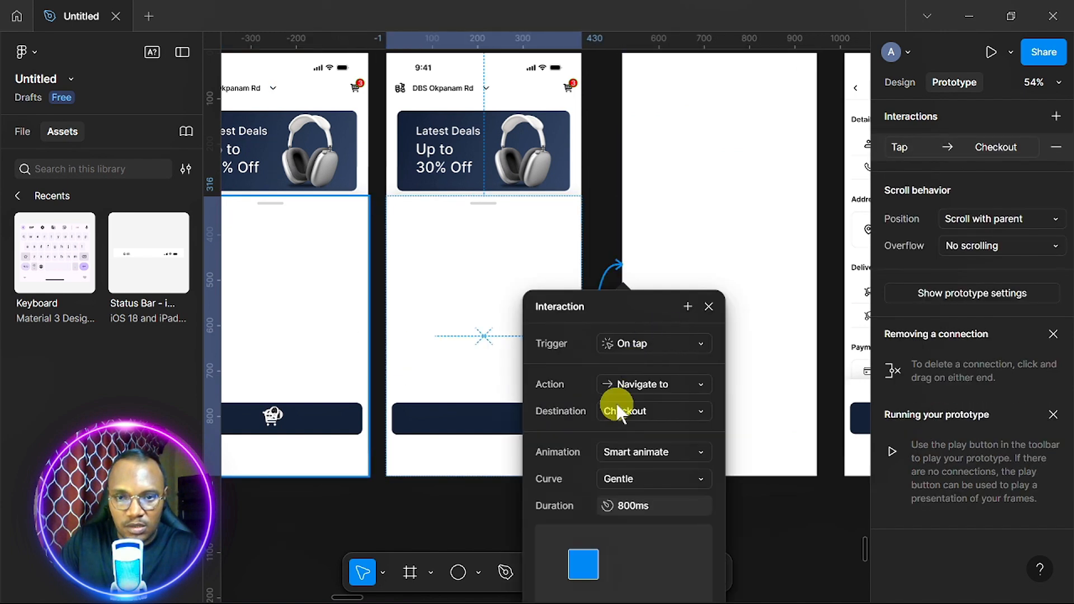
{"action": "left_click", "coordinate": [690, 358]}
{"action": "left_click", "coordinate": [649, 553]}
{"action": "left_click", "coordinate": [663, 370]}
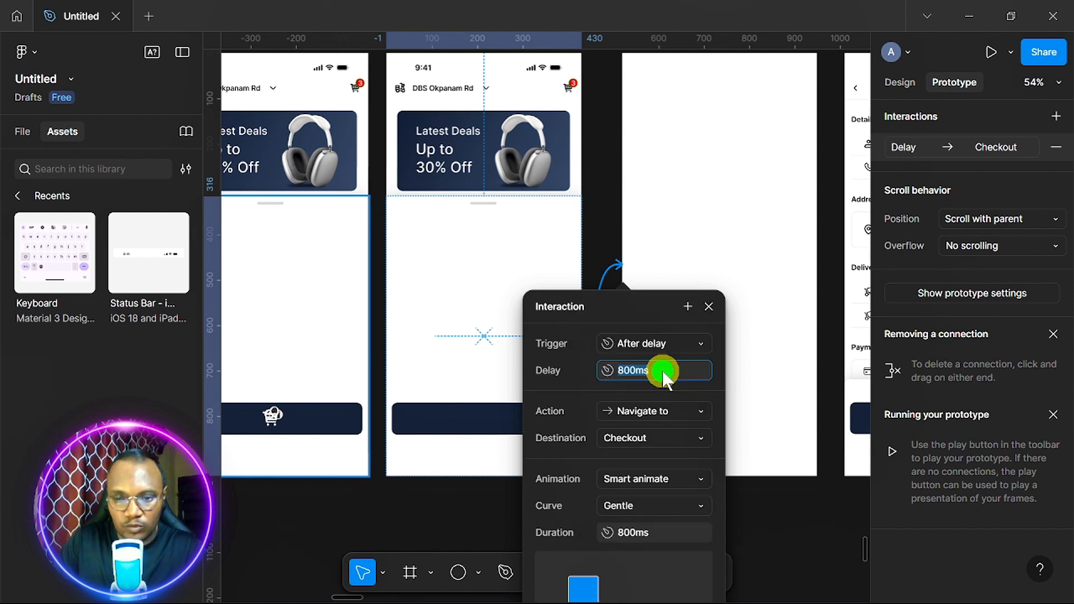
{"action": "type", "text": "1"}
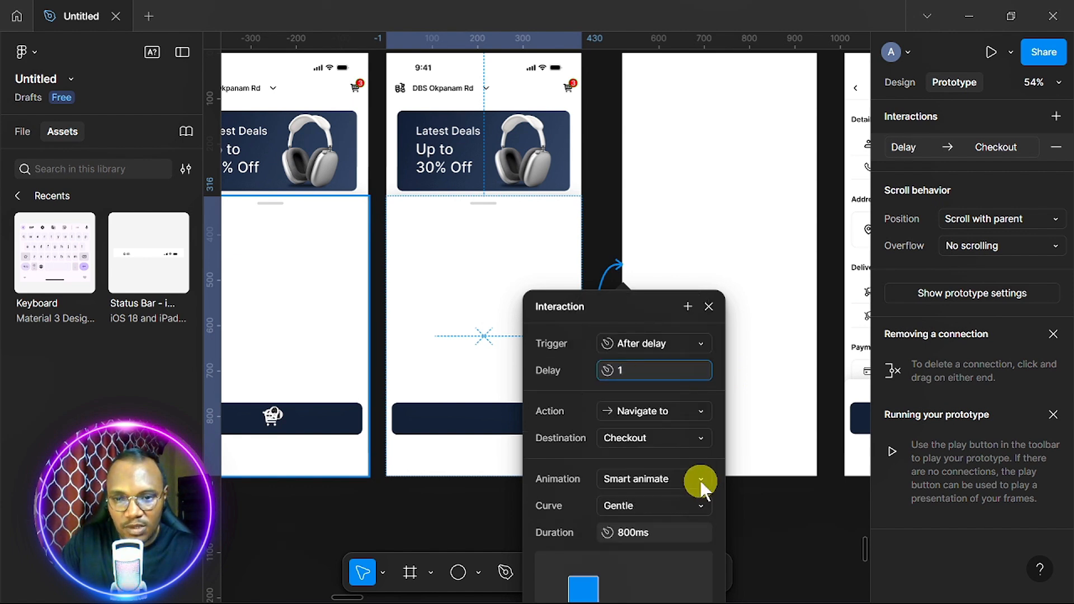
{"action": "left_click", "coordinate": [699, 479]}
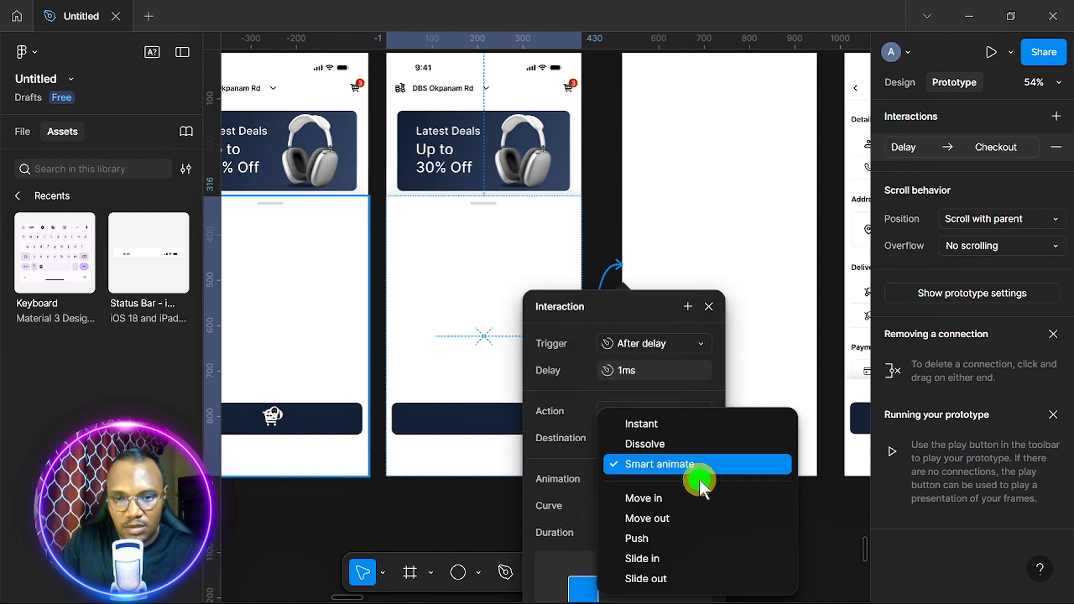
{"action": "left_click", "coordinate": [686, 426]}
Link the blank Checkout frame to the filled Checkout frame, after a 1ms delay with Smart animate, Gentle, 800ms
{"action": "scroll", "coordinate": [698, 340], "scroll_direction": "right", "scroll_amount": 4}
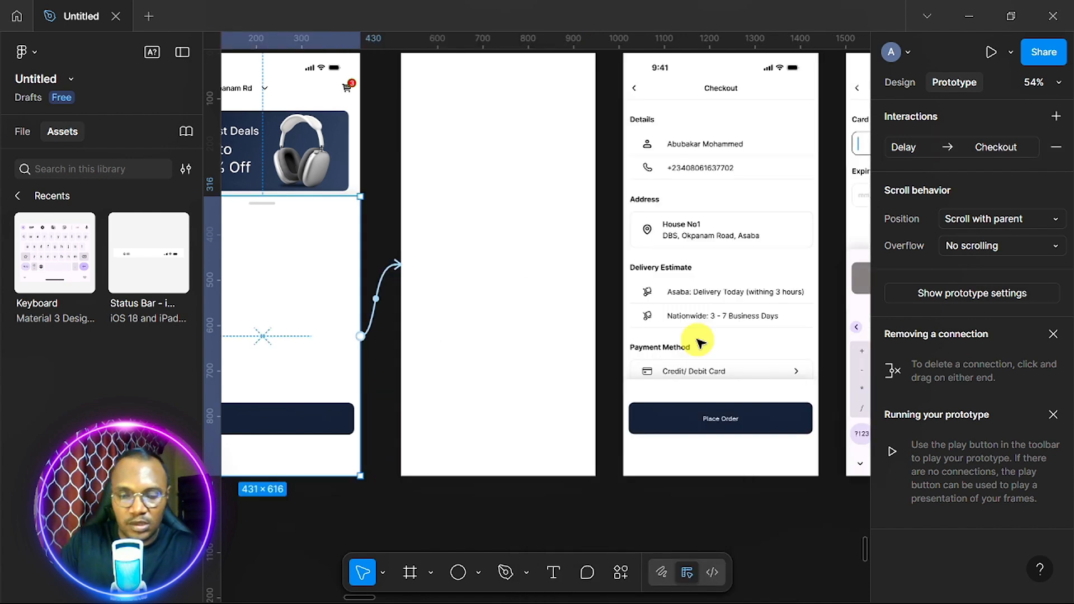
{"action": "left_click", "coordinate": [562, 277]}
{"action": "scroll", "coordinate": [569, 258], "scroll_direction": "up", "scroll_amount": 1}
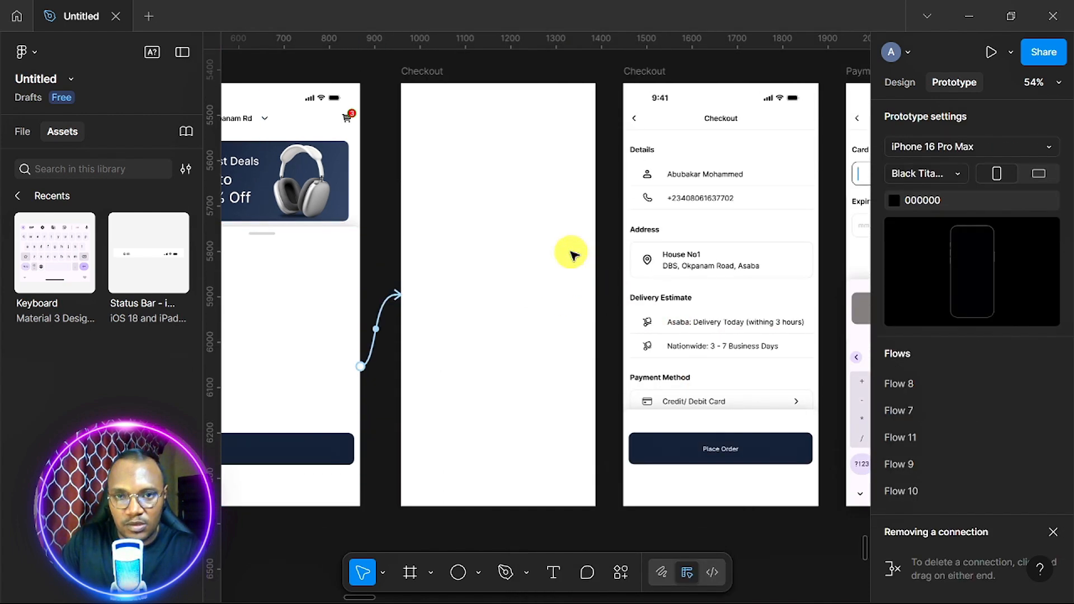
{"action": "left_click", "coordinate": [426, 82]}
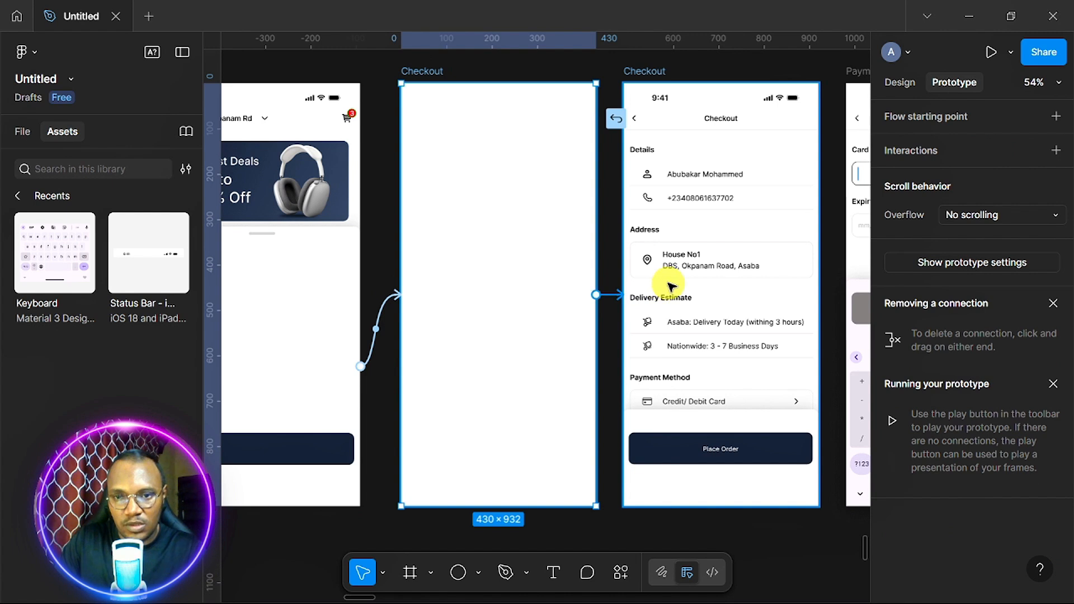
{"action": "left_click_drag", "start_coordinate": [672, 286], "coordinate": [668, 296]}
{"action": "left_click", "coordinate": [702, 367]}
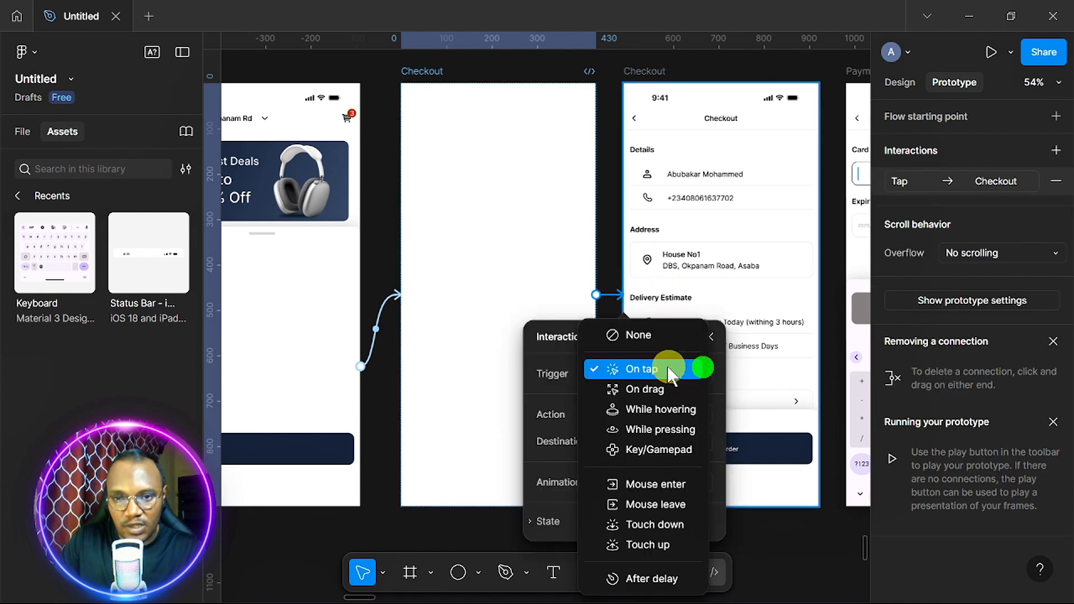
{"action": "left_click", "coordinate": [651, 577]}
{"action": "left_click", "coordinate": [656, 398]}
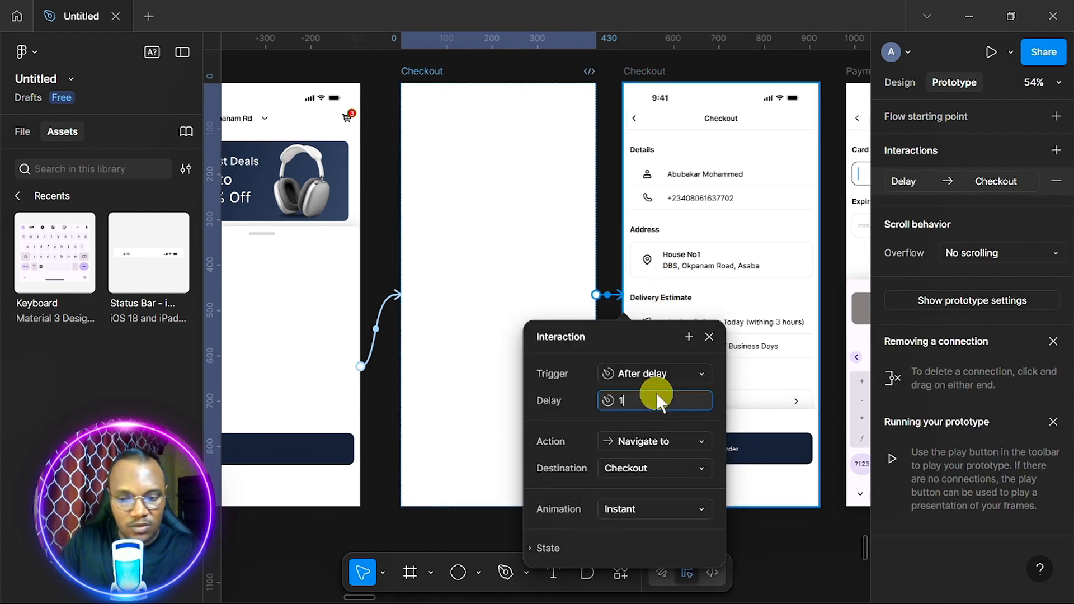
{"action": "type", "text": "1"}
{"action": "key", "text": "Return"}
{"action": "left_click", "coordinate": [703, 508]}
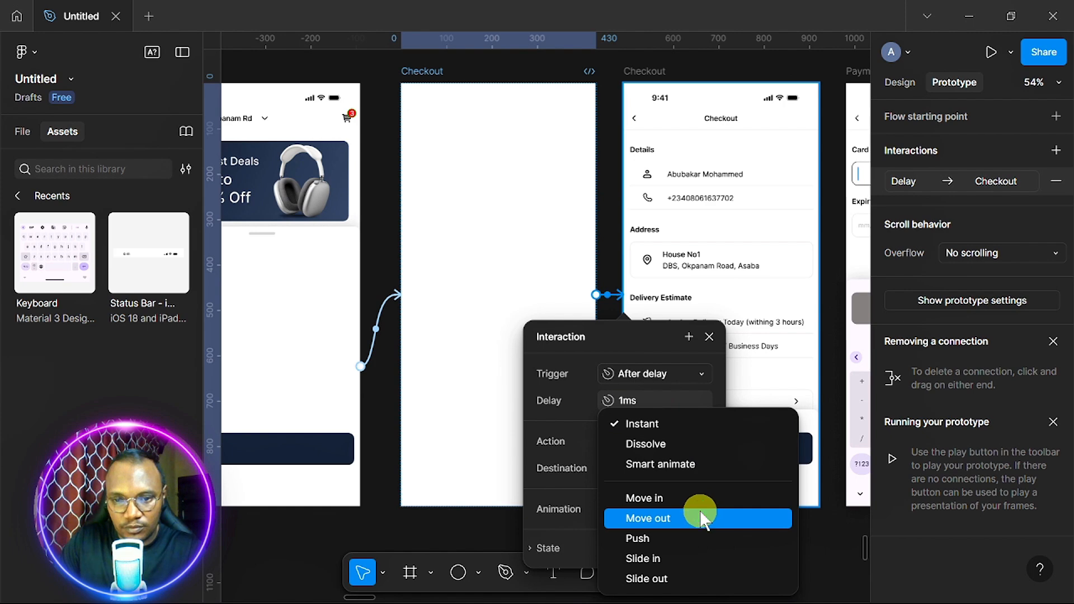
{"action": "left_click", "coordinate": [686, 466]}
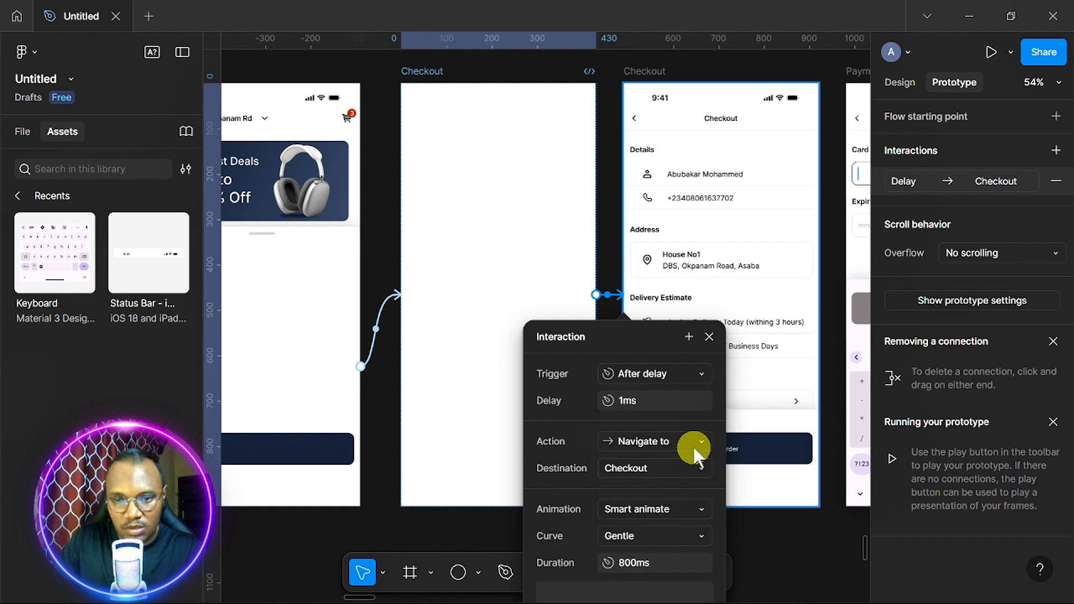
{"action": "left_click", "coordinate": [709, 337]}
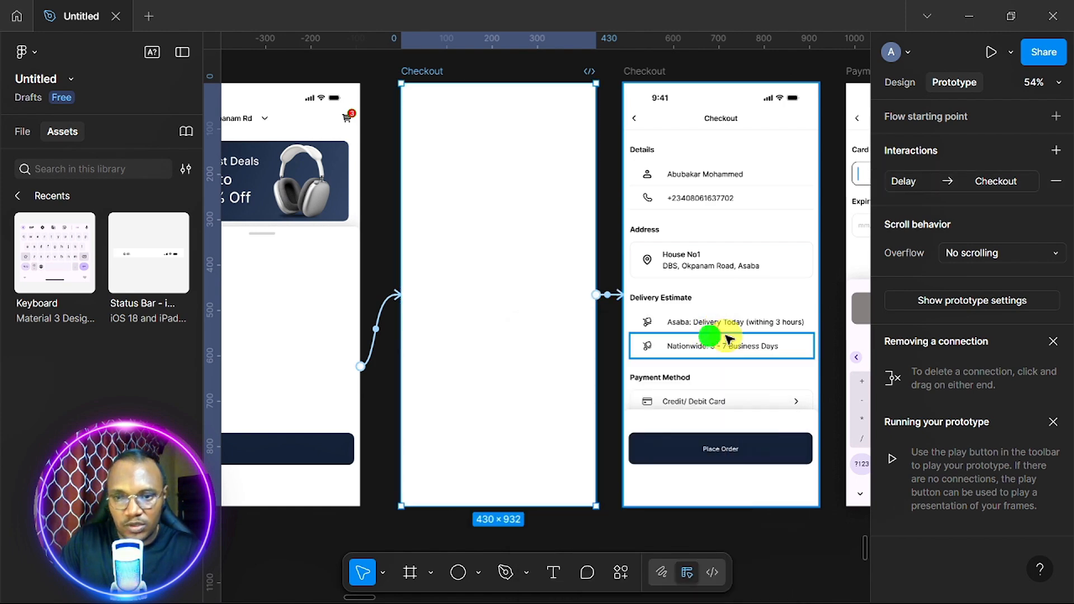
Link the Credit/ Debit Card row in the Checkout frame to the first Payment Method frame, on tap with Smart animate, Gentle, 800ms
{"action": "scroll", "coordinate": [712, 341], "scroll_direction": "right", "scroll_amount": 5}
{"action": "left_click", "coordinate": [472, 454]}
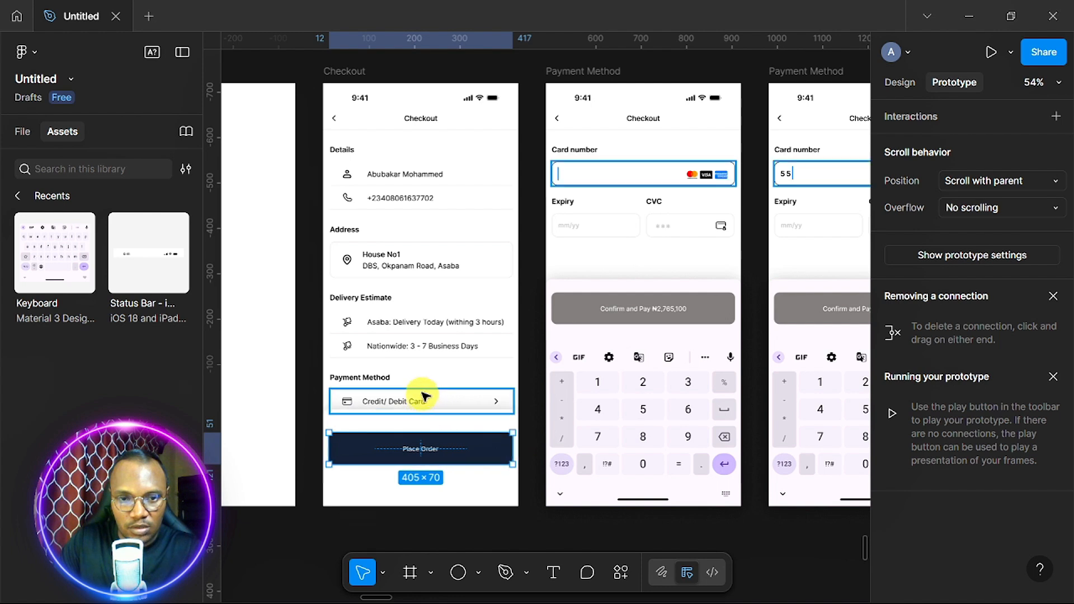
{"action": "left_click", "coordinate": [463, 400]}
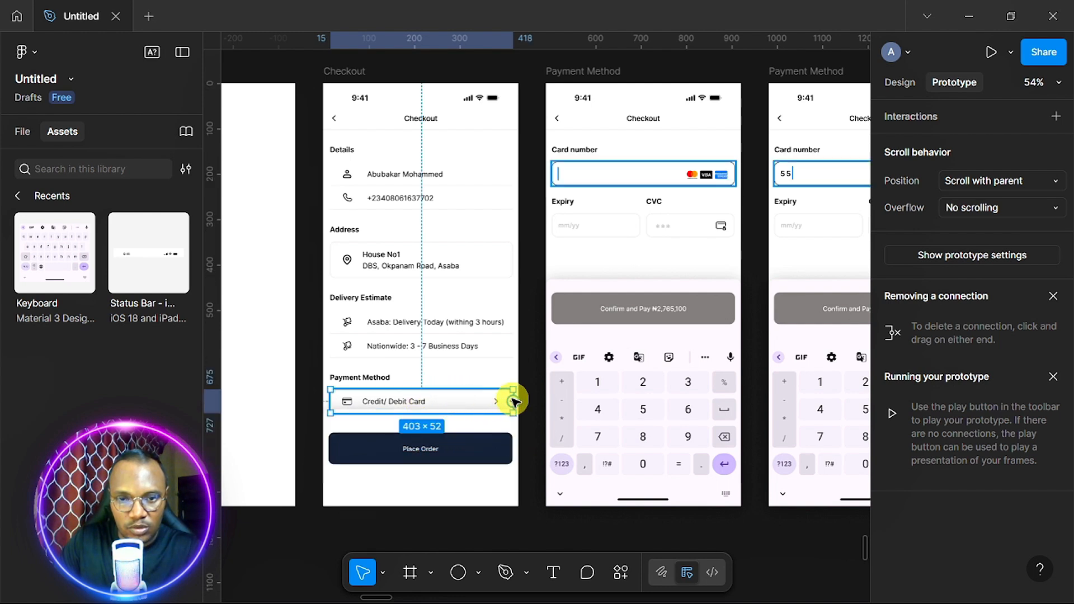
{"action": "left_click_drag", "start_coordinate": [514, 401], "coordinate": [574, 383]}
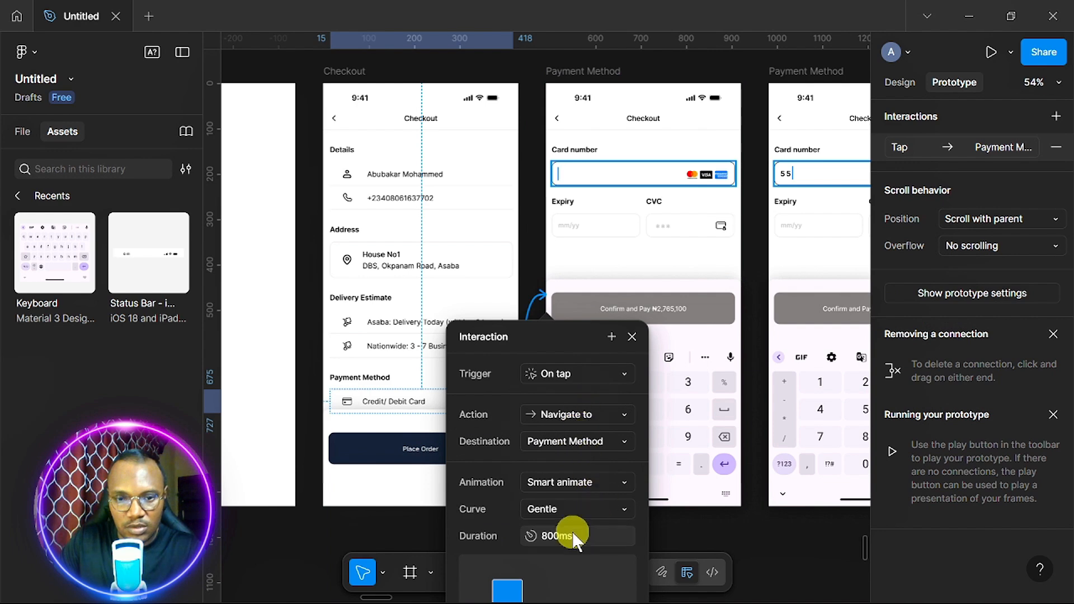
{"action": "left_click", "coordinate": [634, 337]}
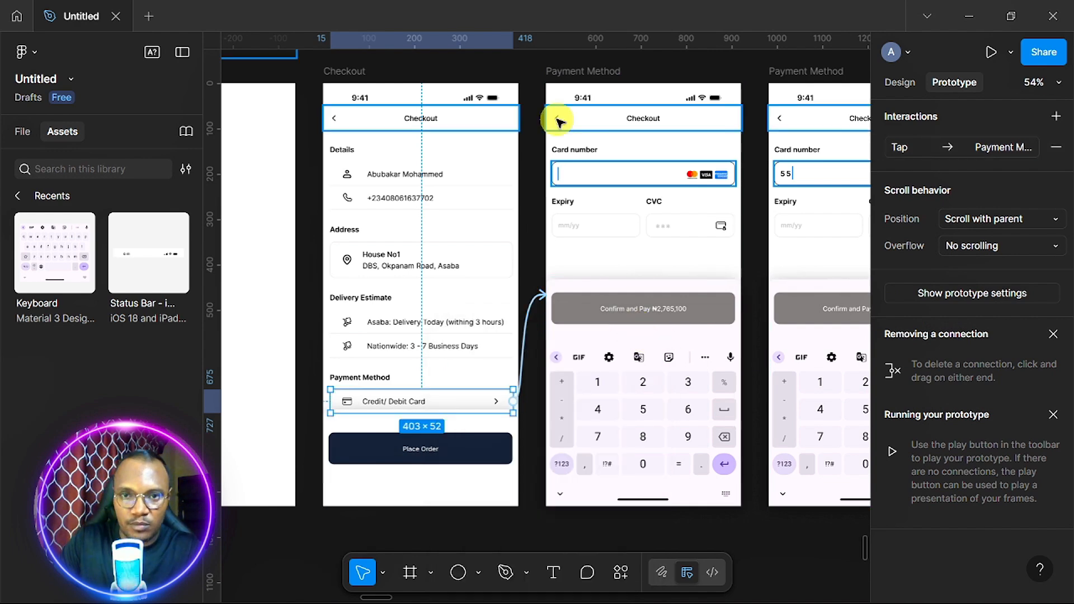
Link the back arrow in the first Payment Method frame to the filled Checkout frame, navigating on tap
{"action": "left_click", "coordinate": [557, 116]}
{"action": "left_click_drag", "start_coordinate": [551, 118], "coordinate": [507, 176]}
{"action": "left_click", "coordinate": [679, 307]}
Place a duplicate of the second Payment Method frame, with card number 55, in the empty canvas above the row
{"action": "scroll", "coordinate": [679, 308], "scroll_direction": "right", "scroll_amount": 2}
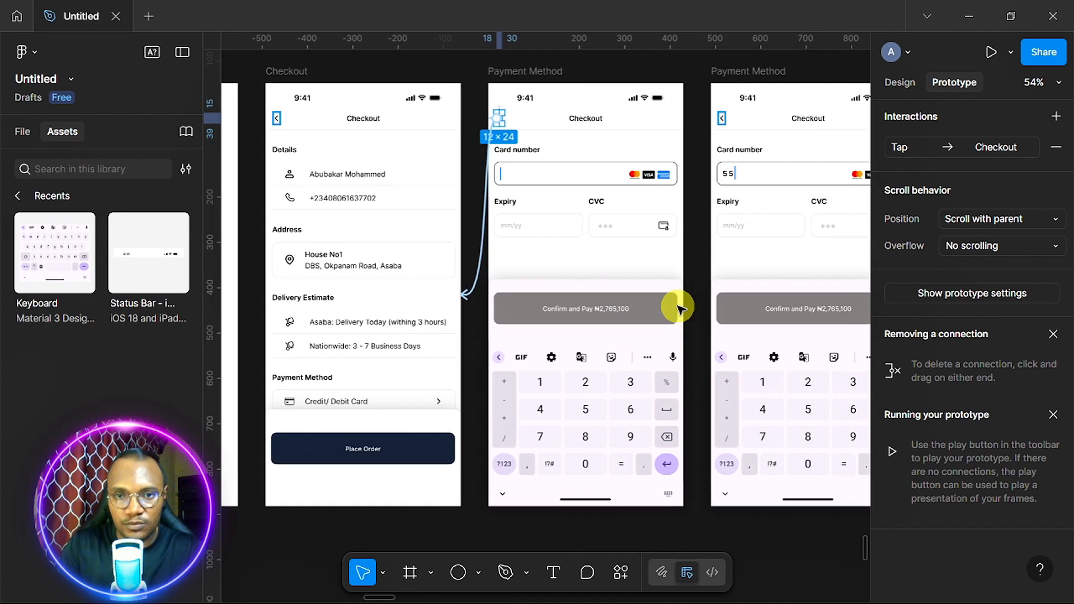
{"action": "scroll", "coordinate": [679, 307], "scroll_direction": "up", "scroll_amount": 3}
{"action": "scroll", "coordinate": [674, 239], "scroll_direction": "down", "scroll_amount": 5}
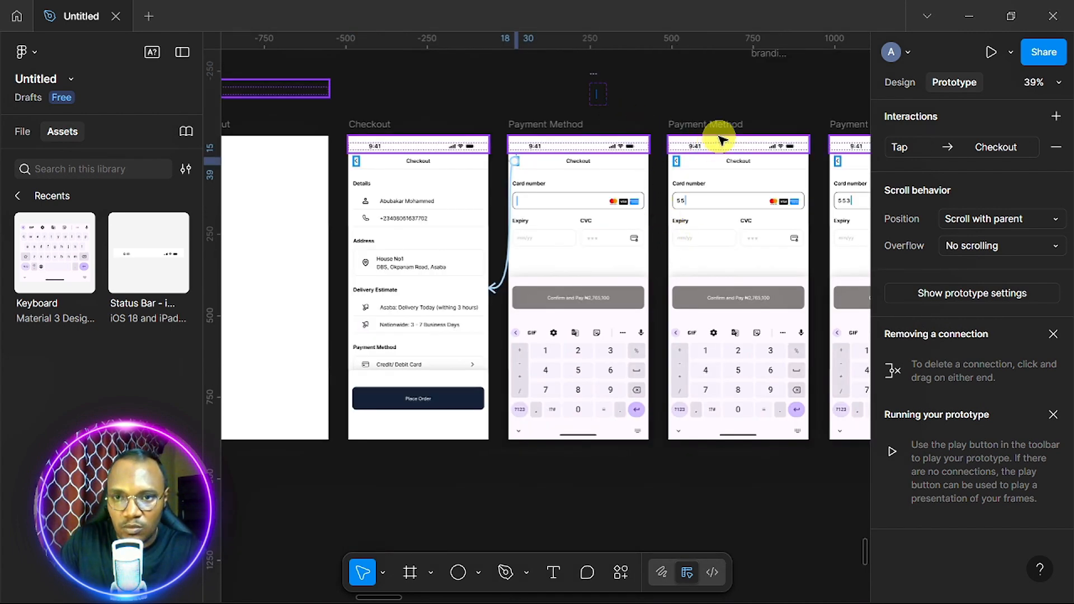
{"action": "left_click", "coordinate": [708, 119]}
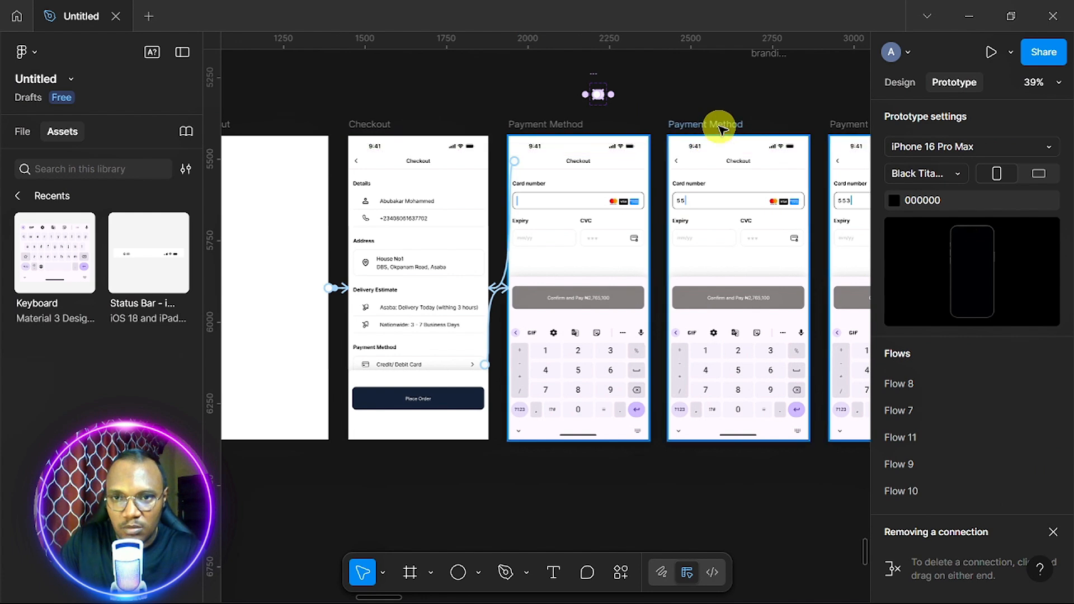
{"action": "left_click", "coordinate": [720, 126]}
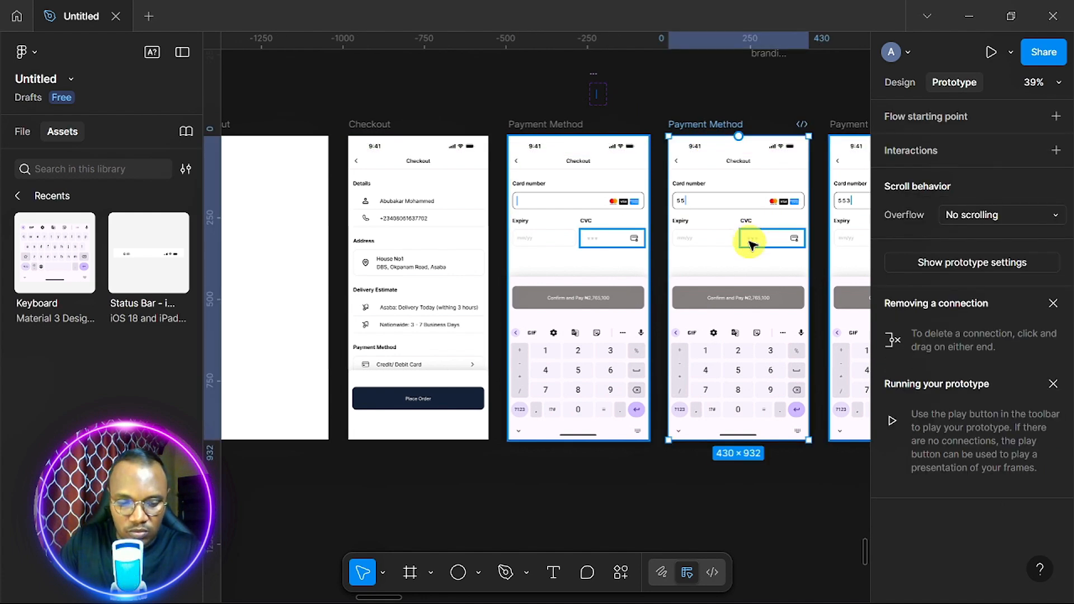
{"action": "key", "text": "alt"}
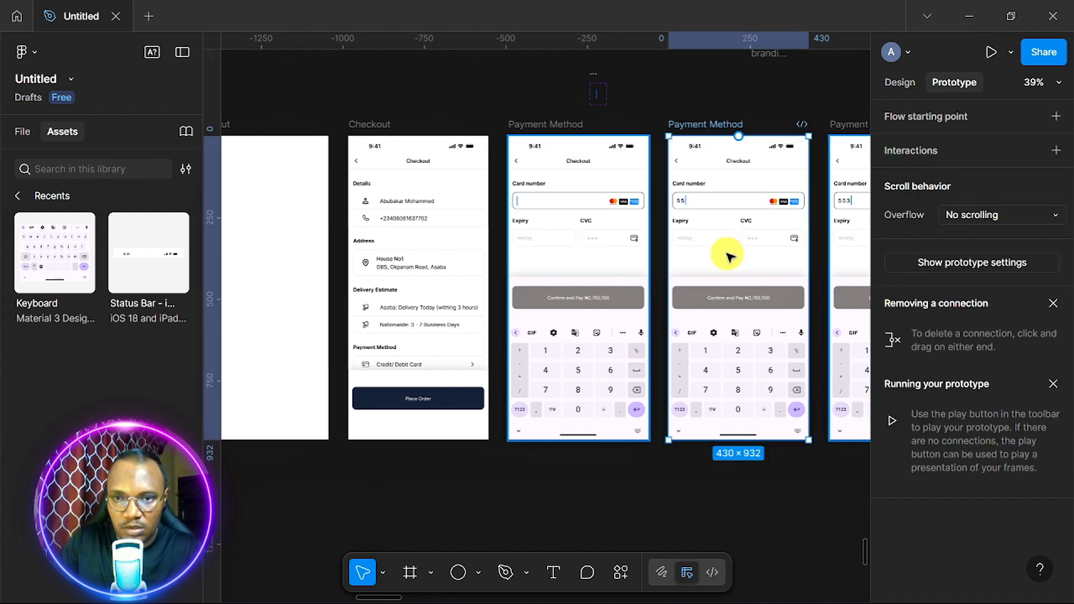
{"action": "left_click_drag", "start_coordinate": [726, 250], "coordinate": [716, 159]}
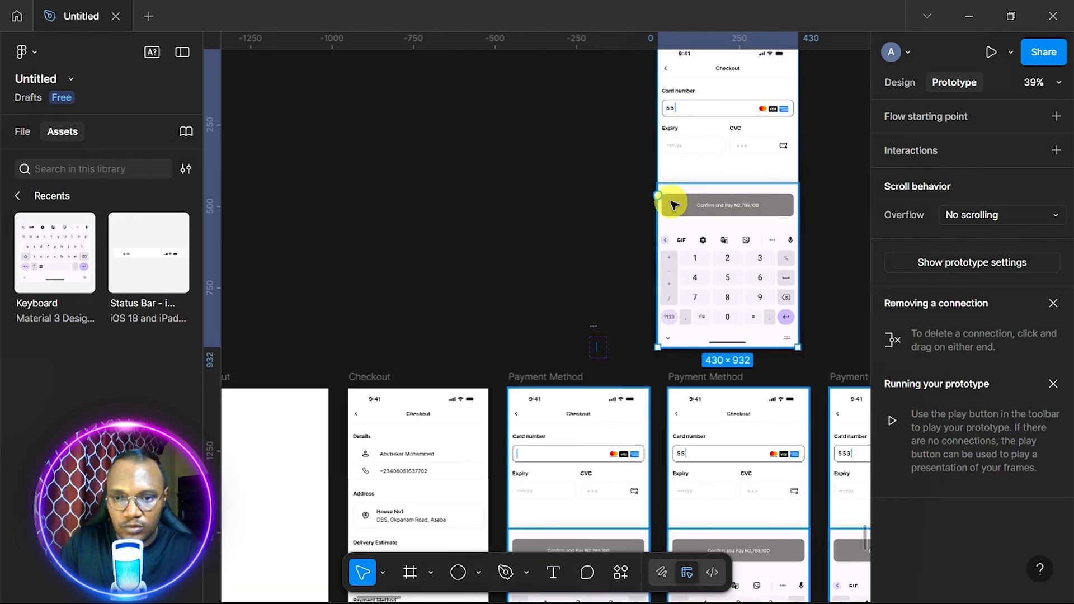
{"action": "scroll", "coordinate": [674, 208], "scroll_direction": "down", "scroll_amount": 2}
{"action": "scroll", "coordinate": [674, 207], "scroll_direction": "up", "scroll_amount": 3, "text": "ctrl"}
{"action": "scroll", "coordinate": [674, 206], "scroll_direction": "up", "scroll_amount": 3}
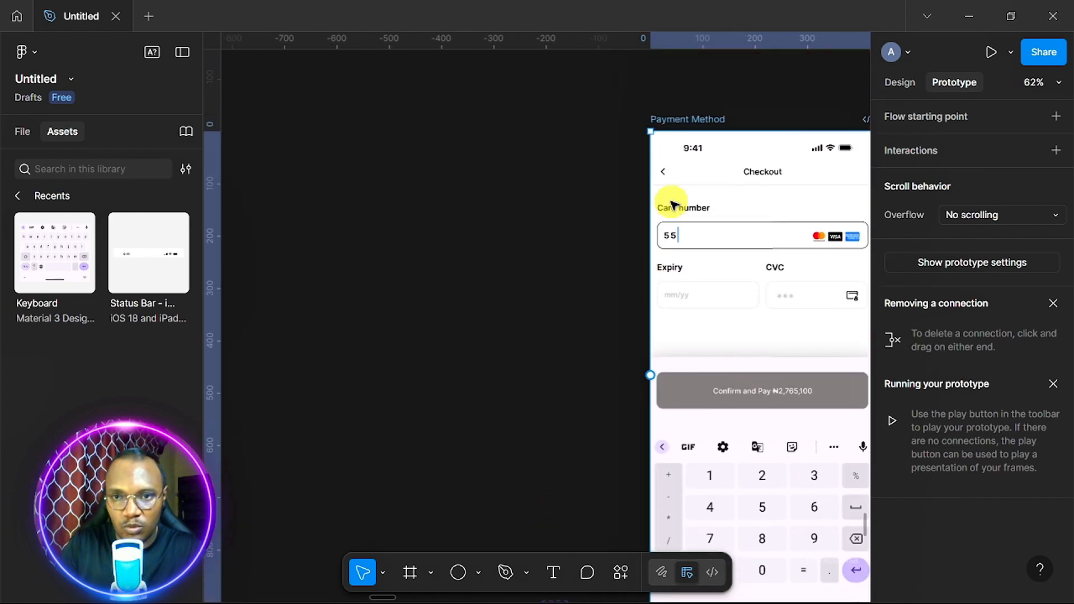
Select the second digit of the card number in the duplicated Payment Method frame above the row
{"action": "double_click", "coordinate": [675, 238]}
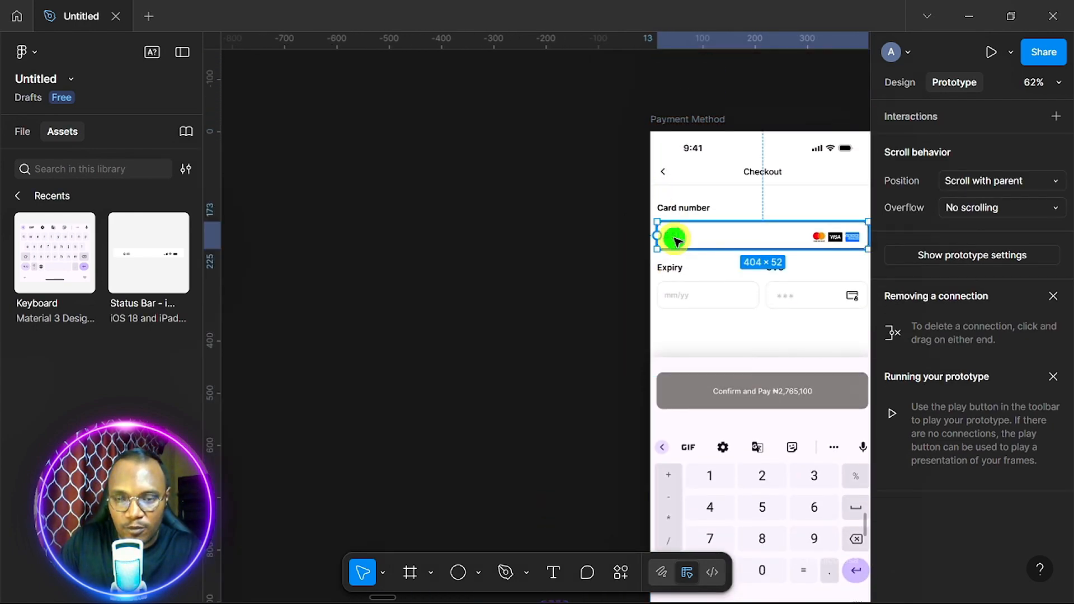
{"action": "double_click", "coordinate": [674, 241]}
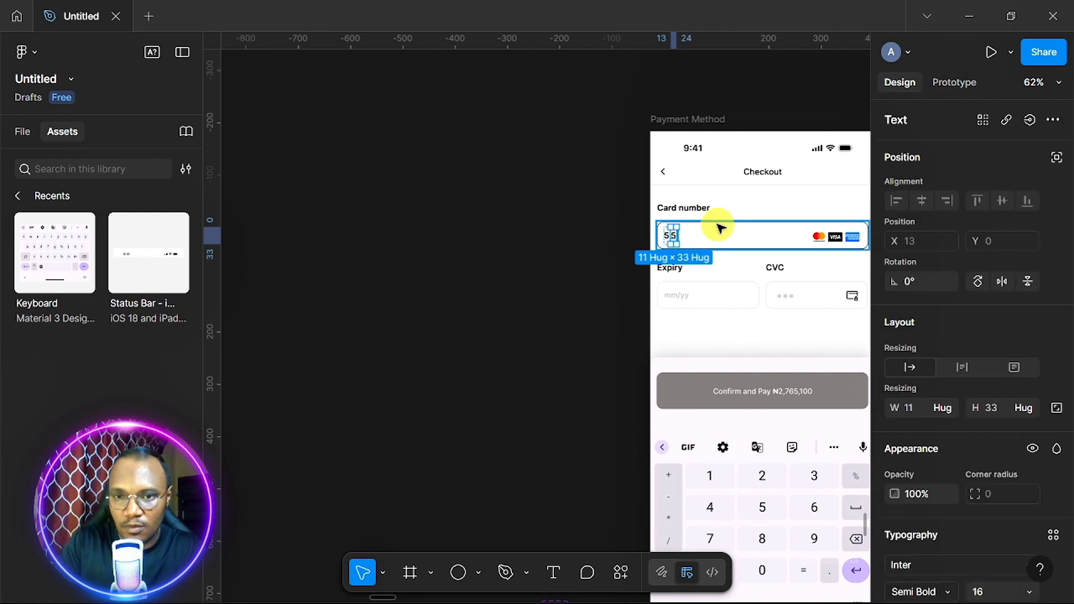
{"action": "left_click", "coordinate": [720, 228]}
Link the 5 key in the first Payment Method frame to the duplicate frame above the row, on tap with Instant animation
{"action": "scroll", "coordinate": [714, 300], "scroll_direction": "down", "scroll_amount": 6, "text": "ctrl"}
{"action": "scroll", "coordinate": [716, 301], "scroll_direction": "up", "scroll_amount": 4, "text": "ctrl"}
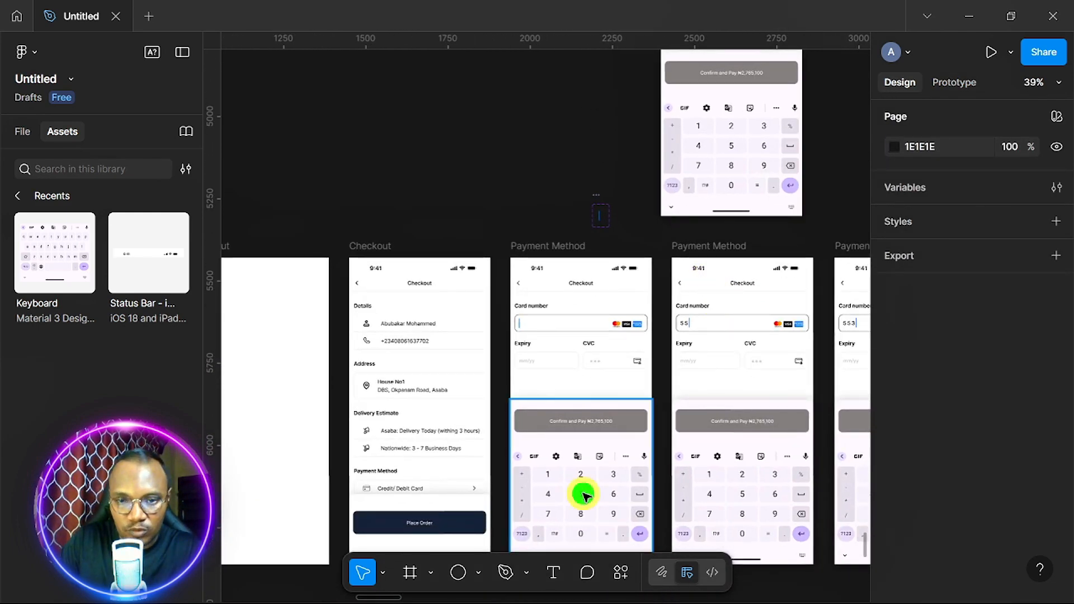
{"action": "left_click", "coordinate": [583, 495]}
{"action": "double_click", "coordinate": [582, 495]}
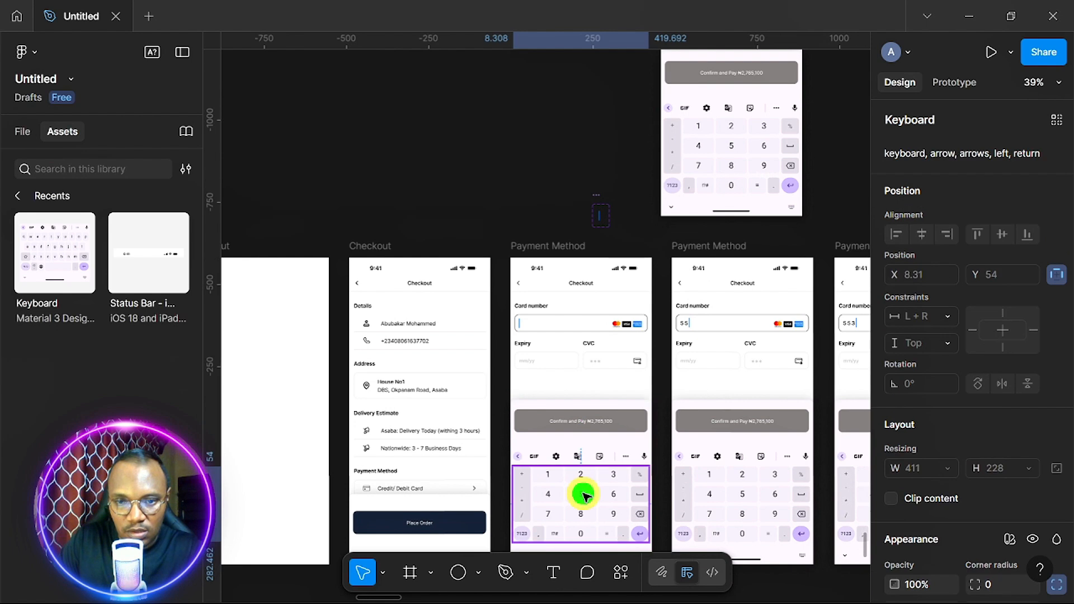
{"action": "double_click", "coordinate": [582, 495]}
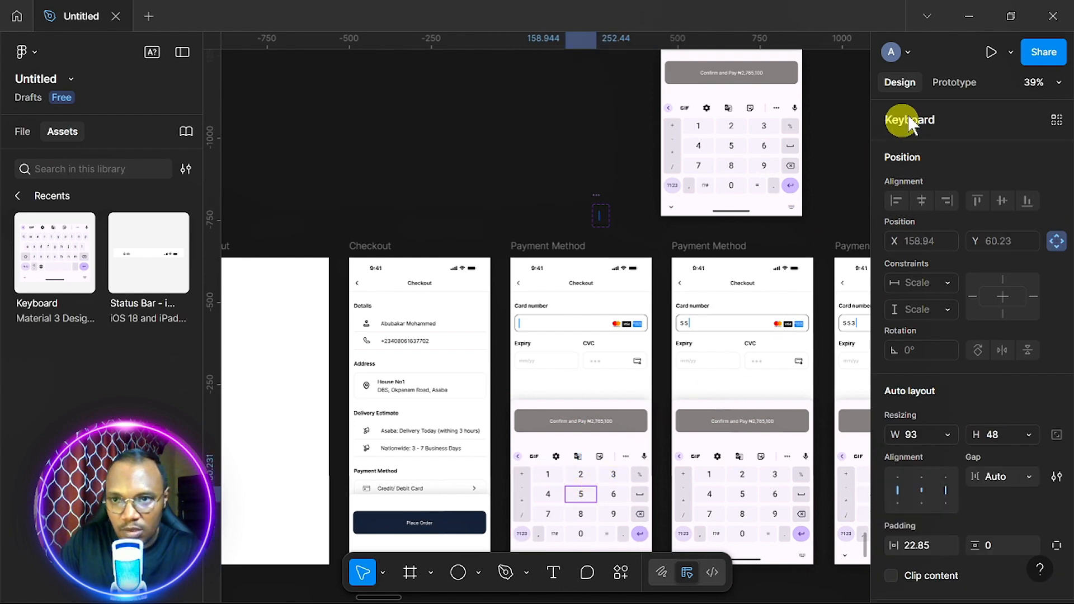
{"action": "left_click", "coordinate": [954, 82]}
{"action": "left_click", "coordinate": [582, 489]}
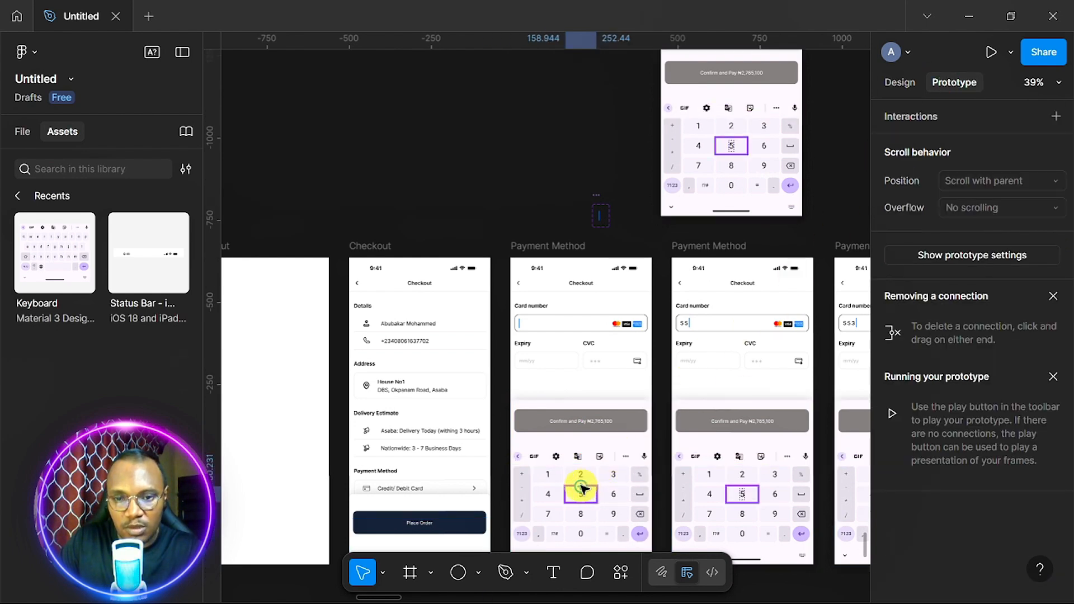
{"action": "left_click_drag", "start_coordinate": [595, 494], "coordinate": [762, 176]}
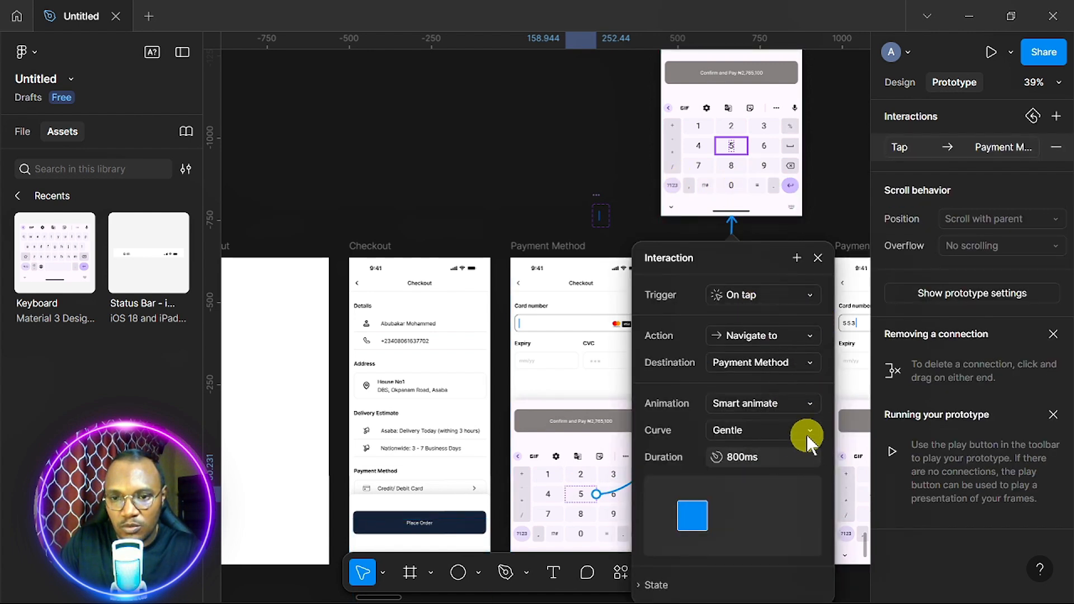
{"action": "left_click", "coordinate": [809, 408]}
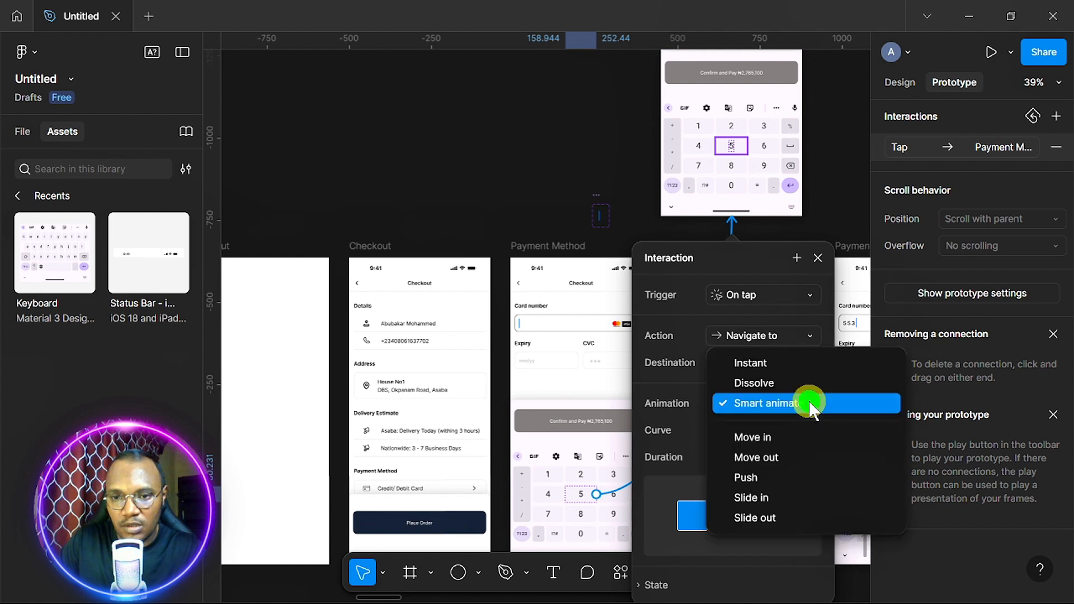
{"action": "left_click", "coordinate": [811, 378]}
{"action": "left_click", "coordinate": [678, 319]}
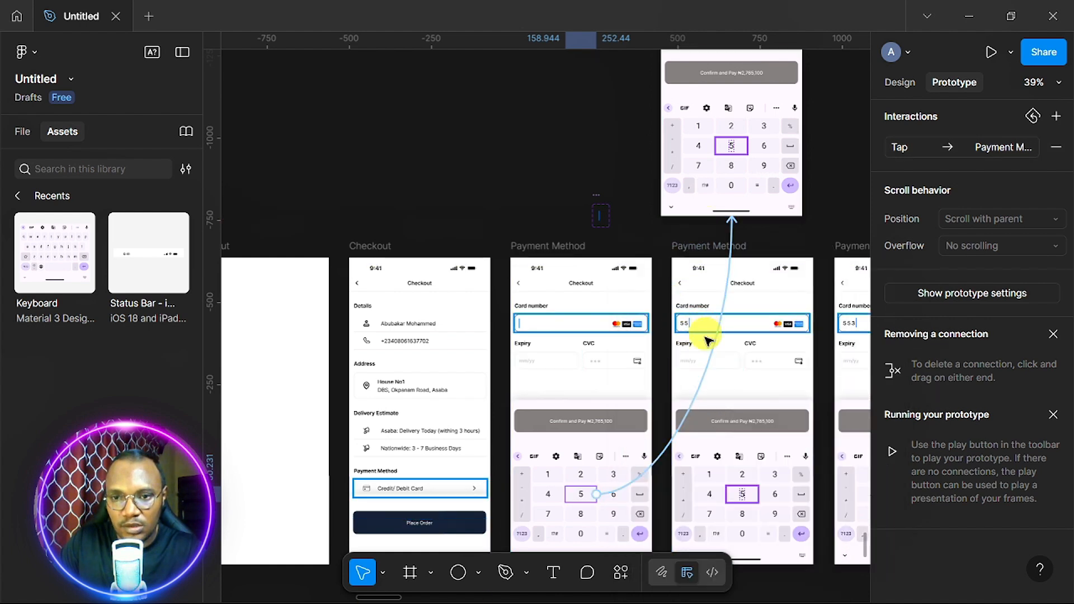
Link the 5 key in the duplicate frame above the row to the two-digit Payment Method frame, on tap with Instant animation
{"action": "left_click", "coordinate": [731, 146]}
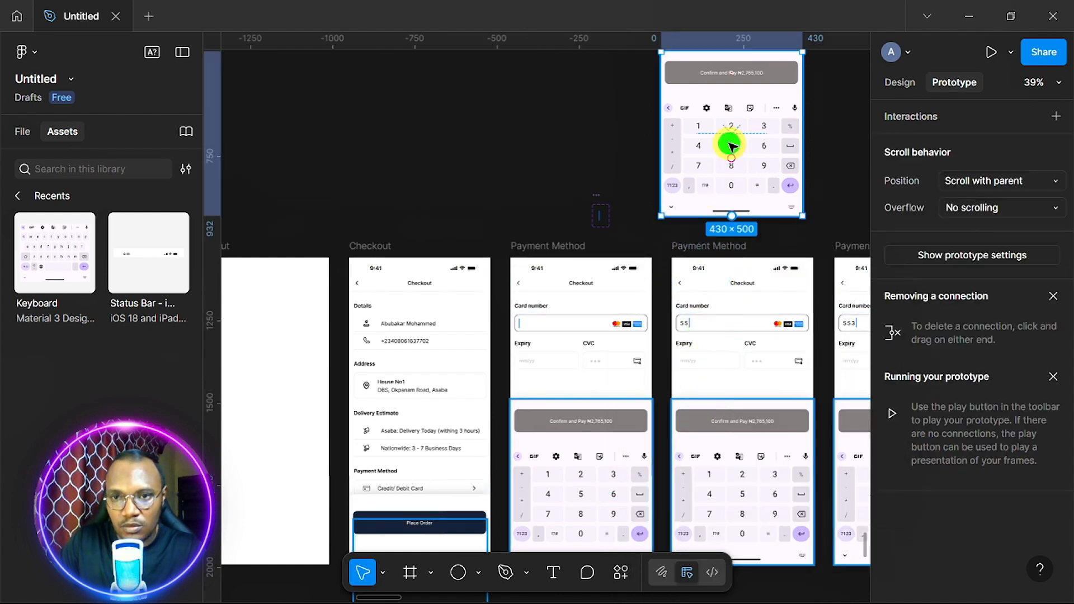
{"action": "double_click", "coordinate": [731, 146]}
{"action": "double_click", "coordinate": [732, 146]}
{"action": "left_click_drag", "start_coordinate": [732, 155], "coordinate": [736, 270]}
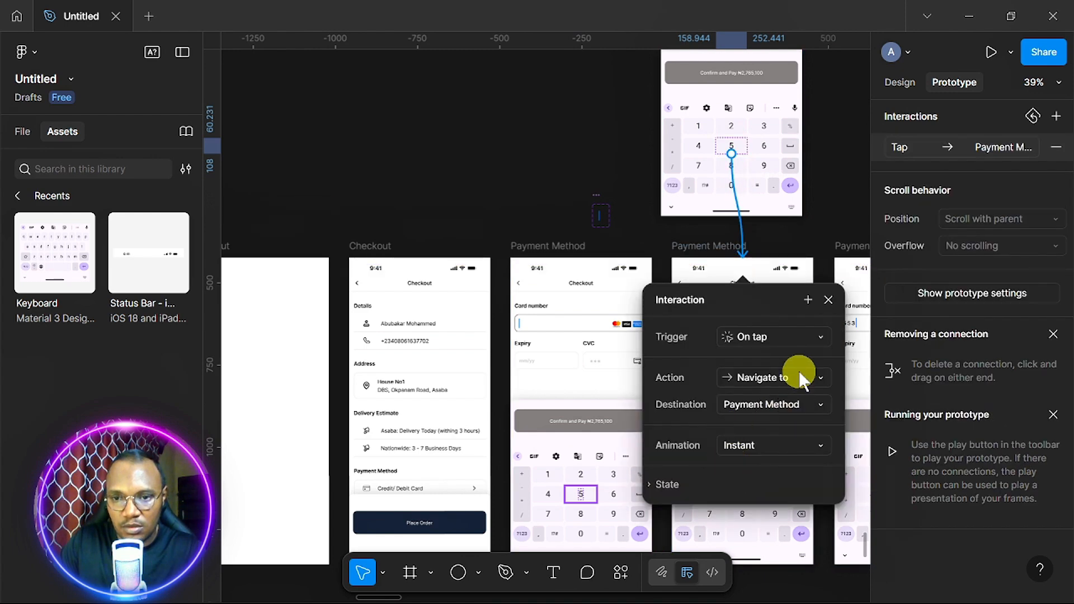
{"action": "left_click", "coordinate": [828, 300]}
Link the 3 key in the two-digit Payment Method frame to the three-digit frame, on tap with Instant animation
{"action": "scroll", "coordinate": [817, 308], "scroll_direction": "right", "scroll_amount": 3}
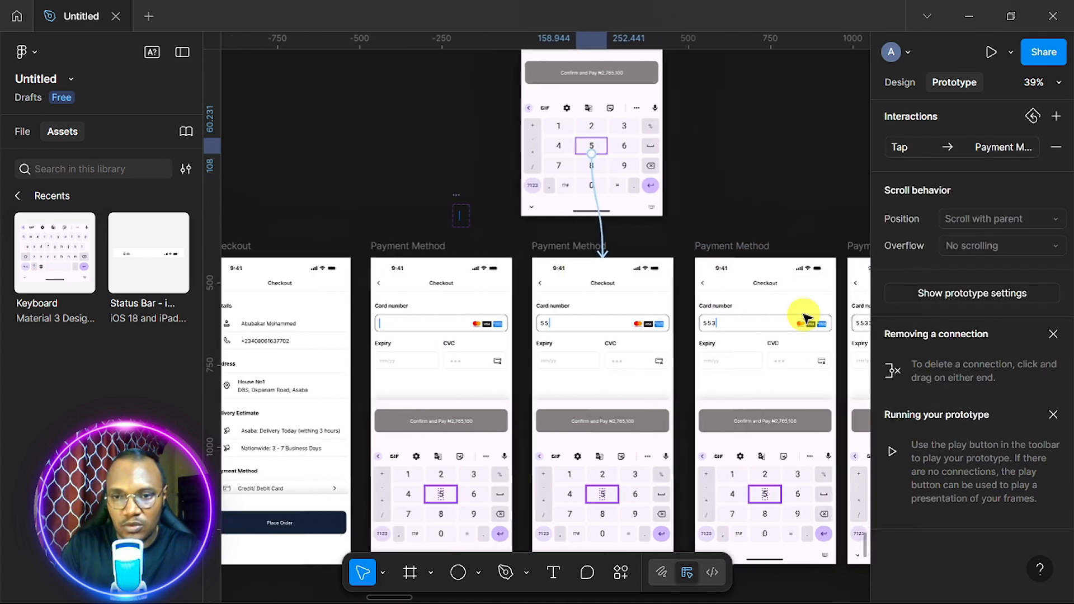
{"action": "scroll", "coordinate": [803, 318], "scroll_direction": "down", "scroll_amount": 5}
{"action": "scroll", "coordinate": [804, 317], "scroll_direction": "right", "scroll_amount": 2}
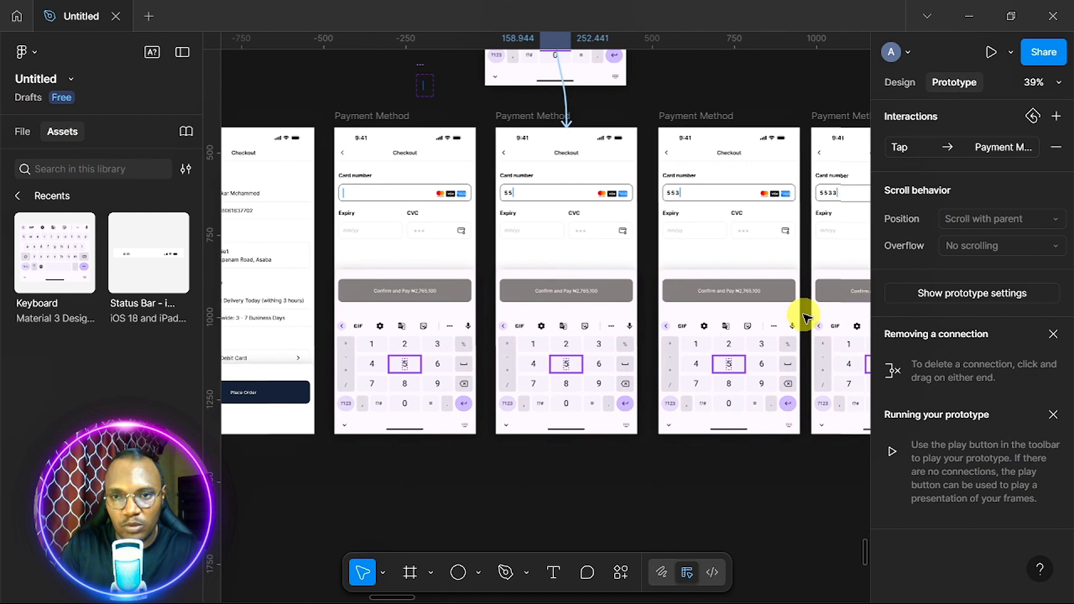
{"action": "scroll", "coordinate": [804, 317], "scroll_direction": "right", "scroll_amount": 2}
{"action": "scroll", "coordinate": [803, 317], "scroll_direction": "up", "scroll_amount": 3}
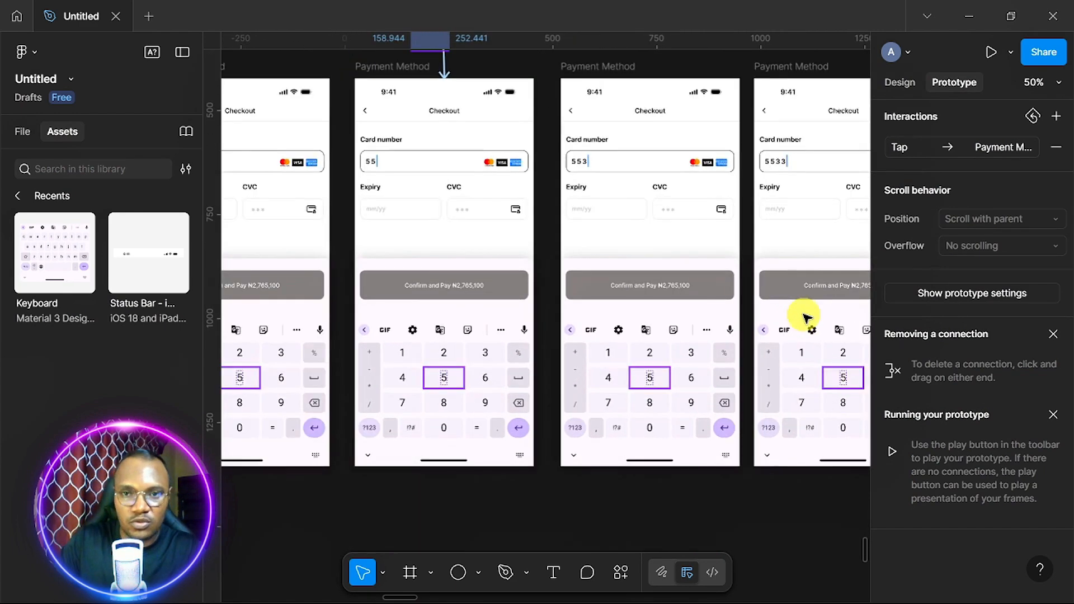
{"action": "left_click", "coordinate": [485, 356]}
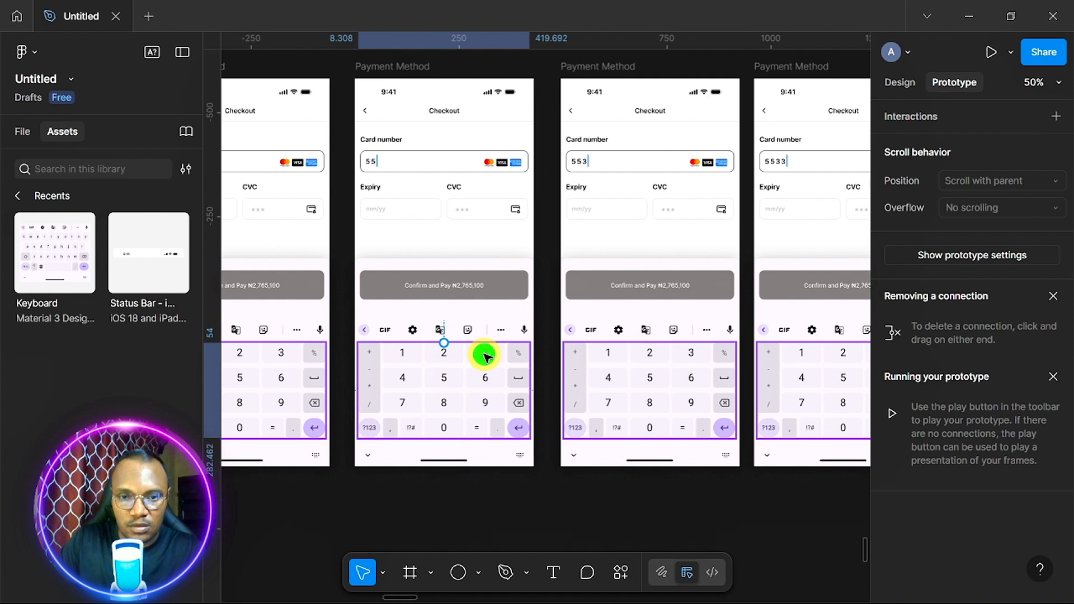
{"action": "left_click", "coordinate": [485, 357]}
{"action": "left_click_drag", "start_coordinate": [500, 354], "coordinate": [584, 272]}
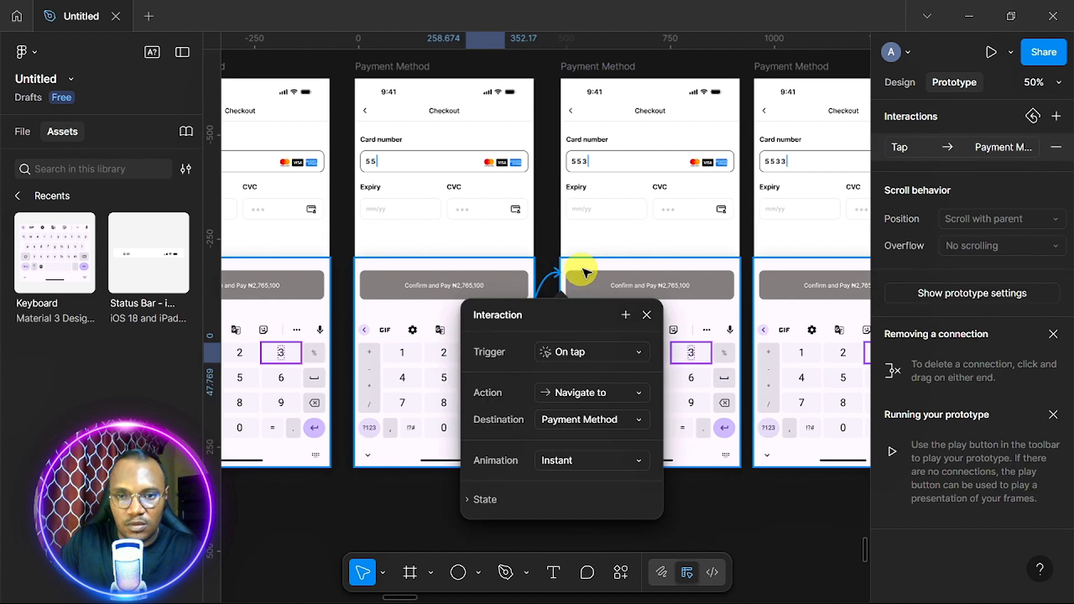
{"action": "left_click", "coordinate": [647, 315]}
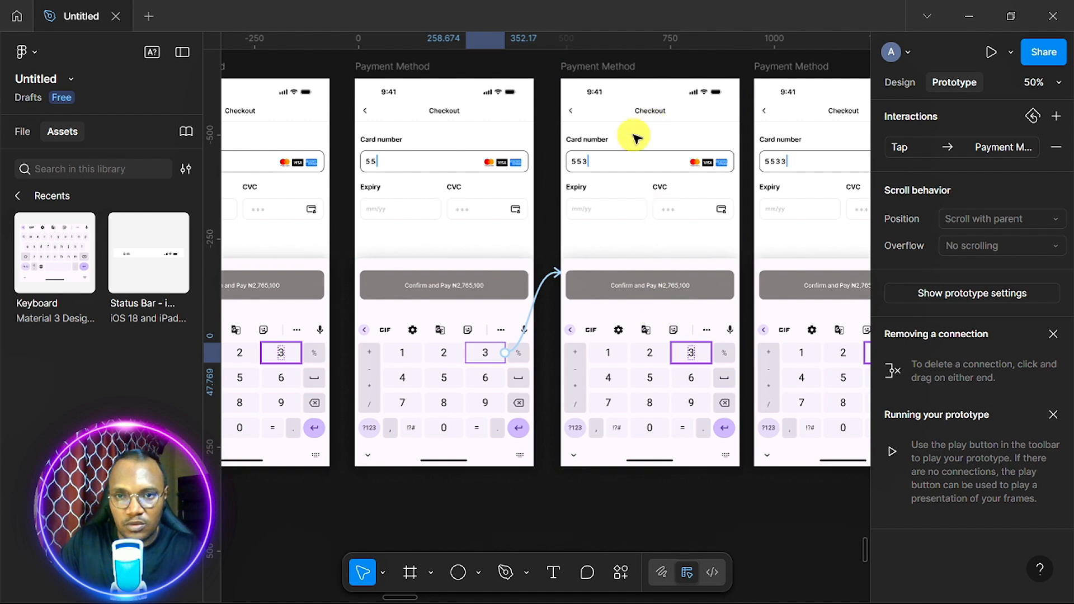
Link the 3 key in the three-digit Payment Method frame to the four-digit frame, on tap with Instant animation
{"action": "scroll", "coordinate": [621, 182], "scroll_direction": "right", "scroll_amount": 3}
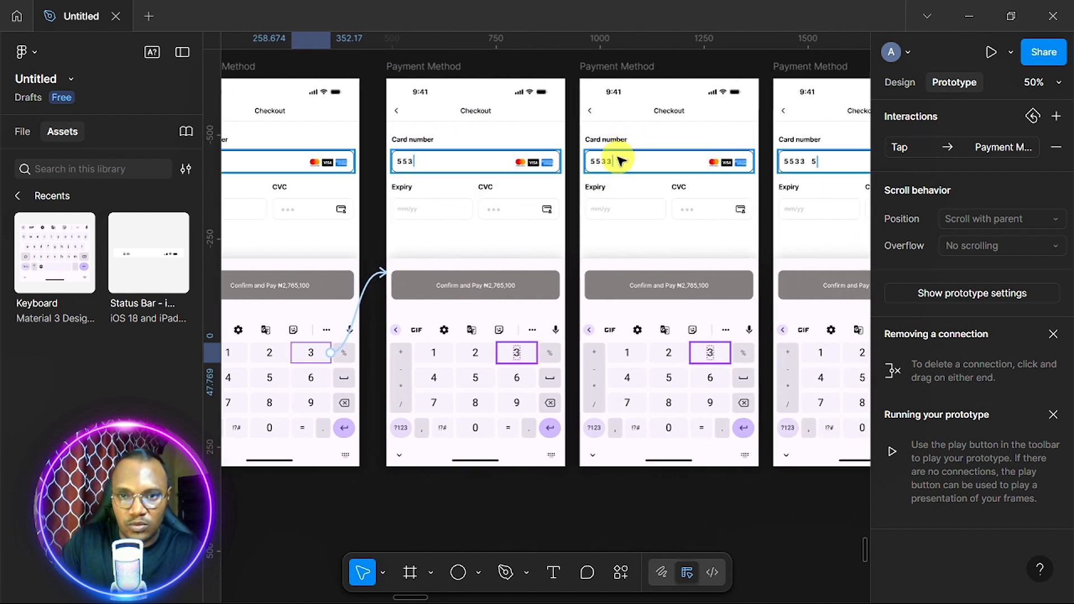
{"action": "left_click_drag", "start_coordinate": [515, 358], "coordinate": [616, 277]}
{"action": "scroll", "coordinate": [616, 277], "scroll_direction": "right", "scroll_amount": 4}
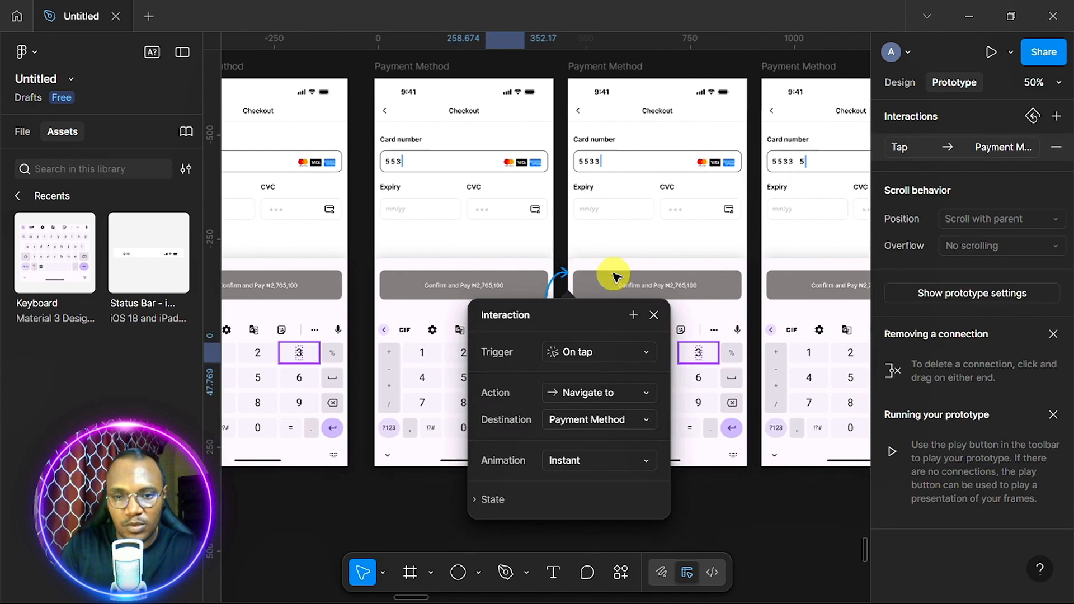
Link the 5 key in the four-digit Payment Method frame to the five-digit frame, on tap with Instant animation
{"action": "scroll", "coordinate": [612, 276], "scroll_direction": "right", "scroll_amount": 1}
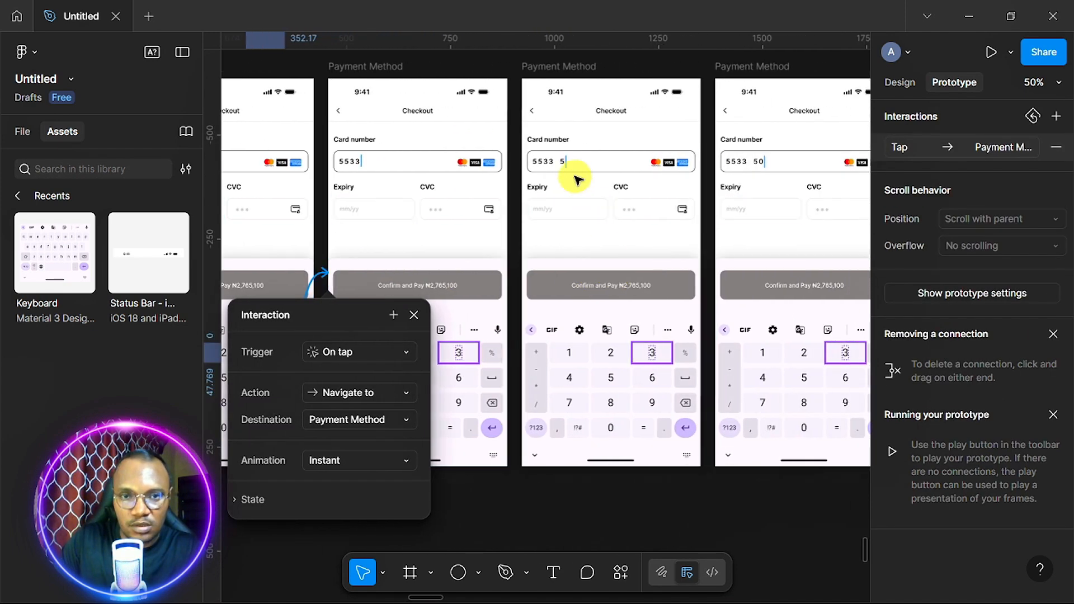
{"action": "left_click", "coordinate": [450, 381]}
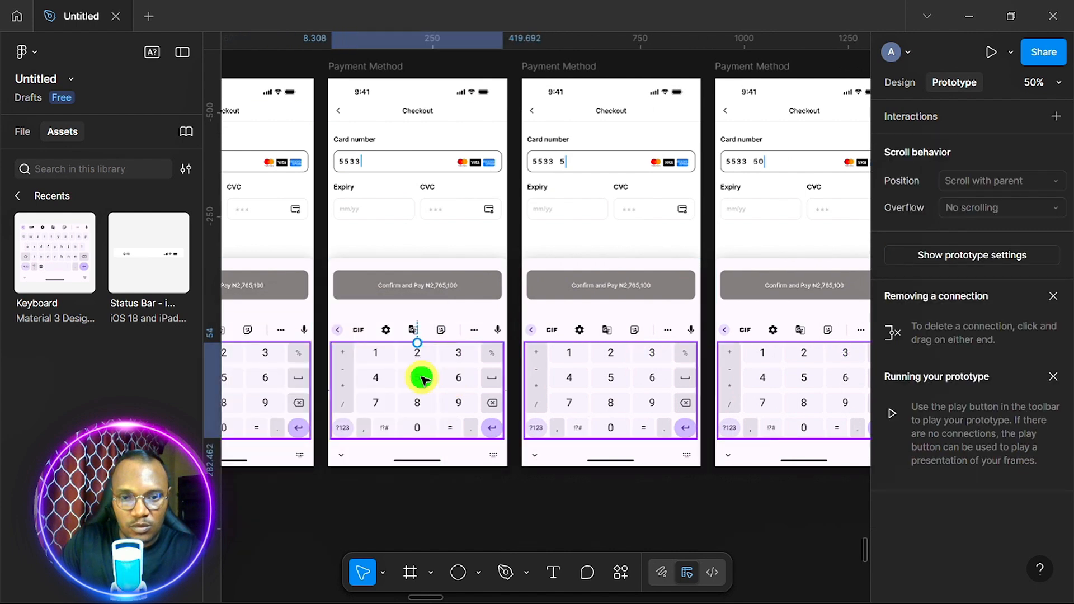
{"action": "left_click", "coordinate": [422, 381]}
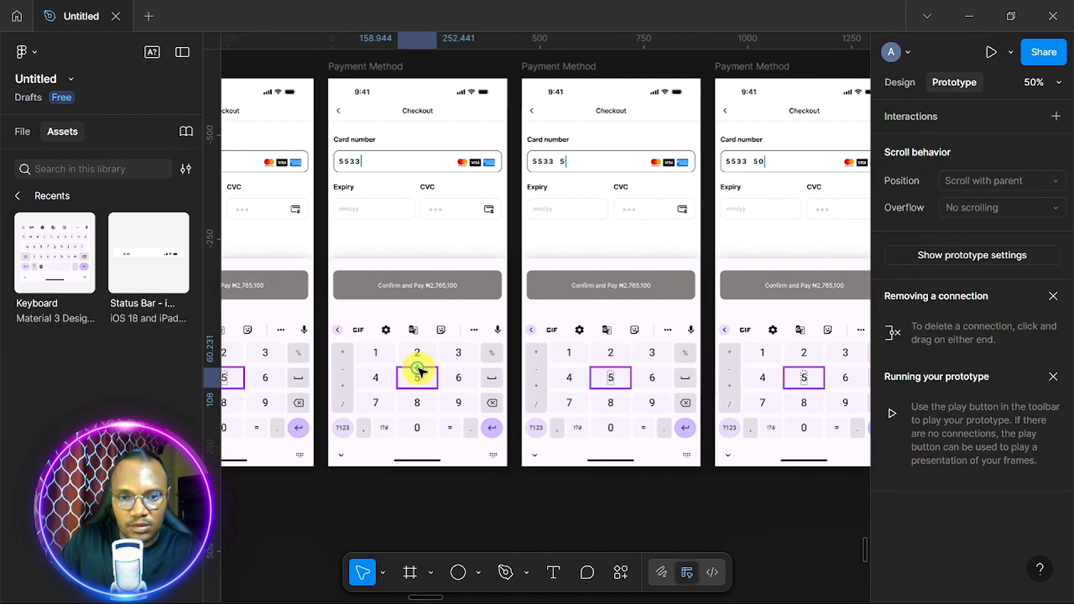
{"action": "left_click_drag", "start_coordinate": [436, 378], "coordinate": [592, 240]}
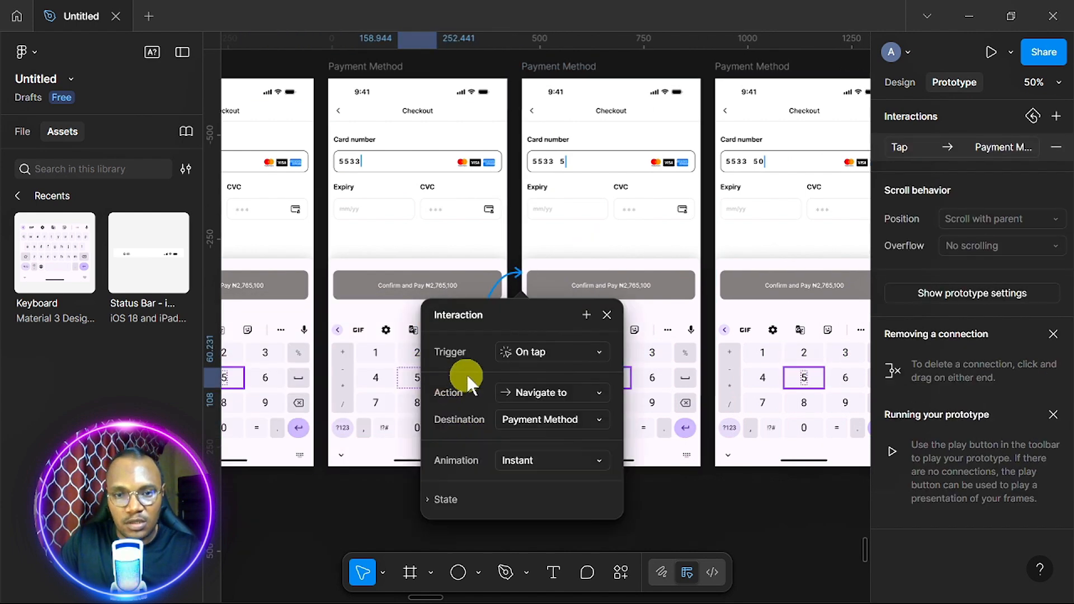
{"action": "left_click", "coordinate": [605, 309]}
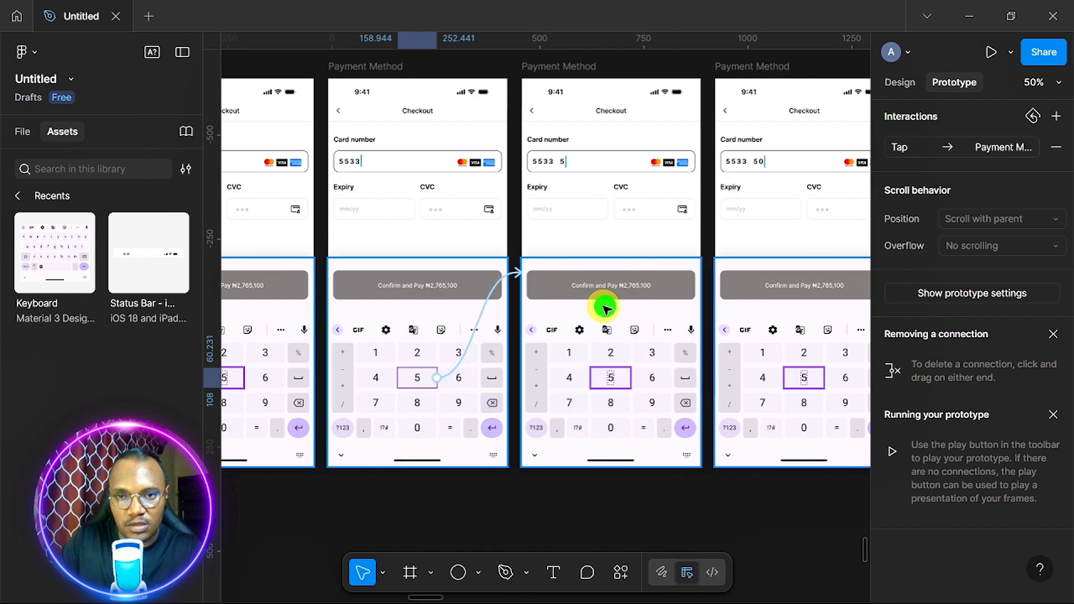
Link the 0 key in the five-digit Payment Method frame to the six-digit frame, on tap with Instant animation
{"action": "scroll", "coordinate": [601, 307], "scroll_direction": "right", "scroll_amount": 5}
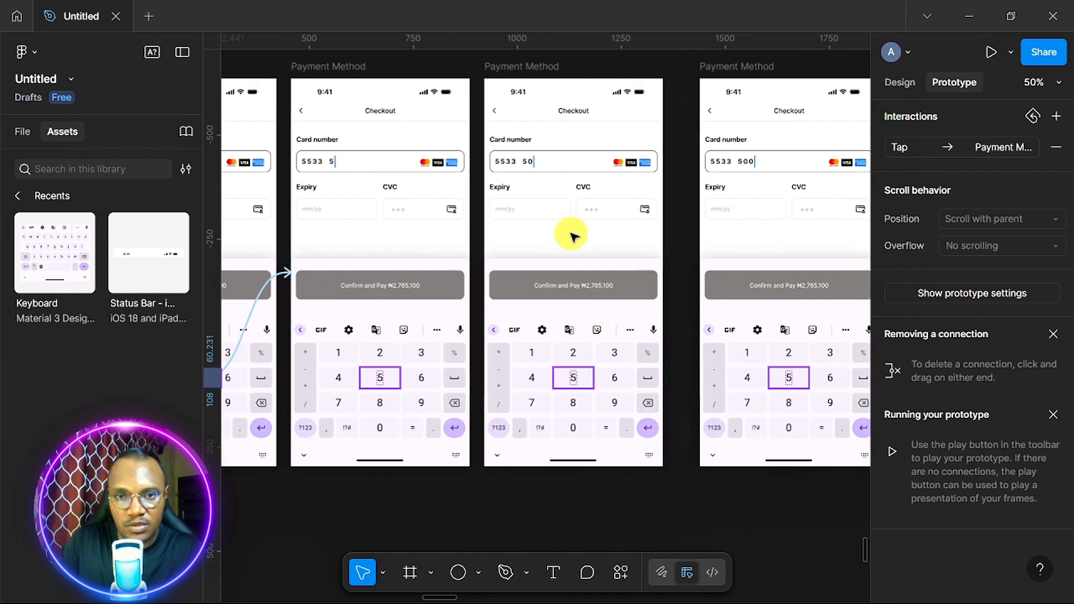
{"action": "left_click", "coordinate": [383, 434]}
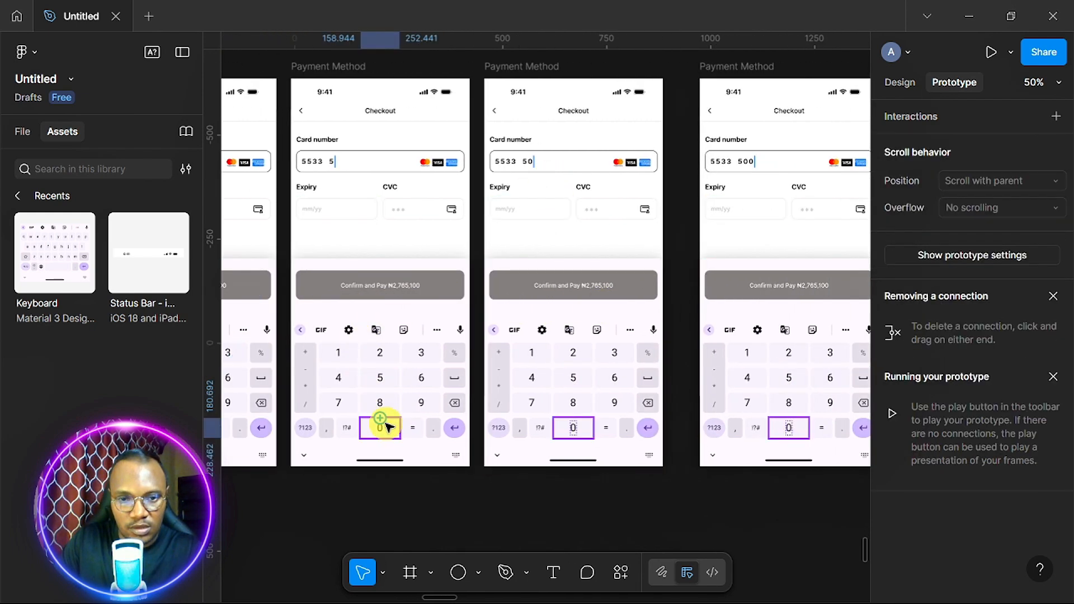
{"action": "left_click_drag", "start_coordinate": [399, 428], "coordinate": [529, 263]}
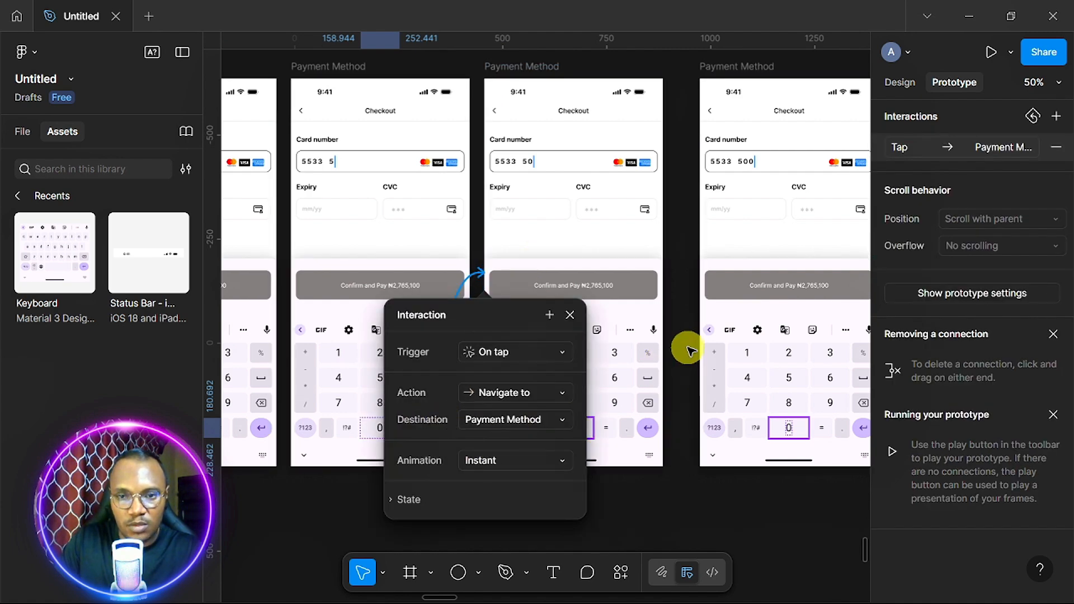
{"action": "left_click", "coordinate": [688, 347]}
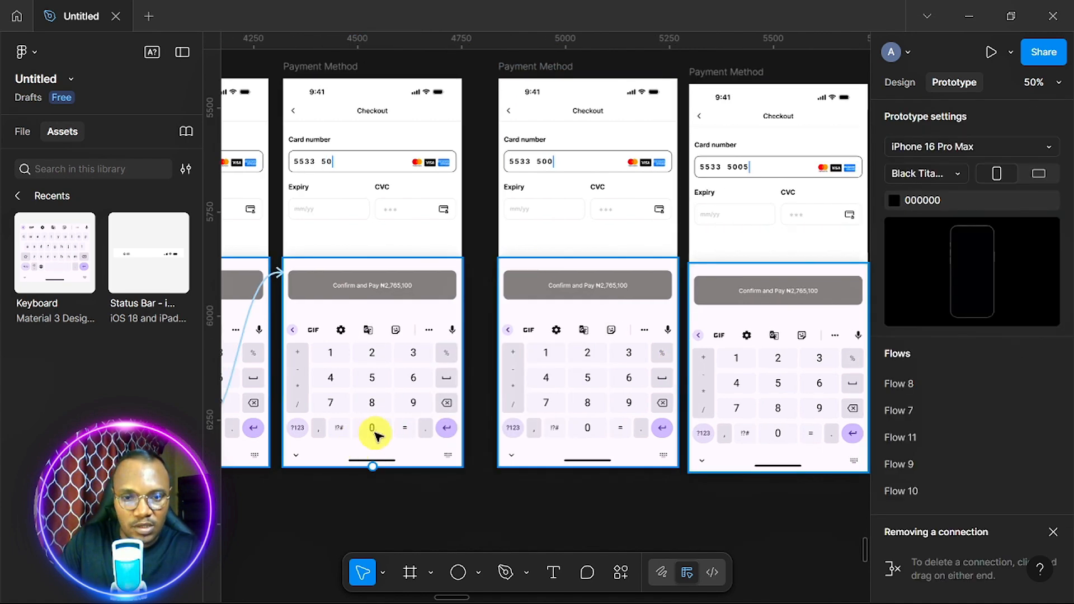
Link the 0 key in the six-digit Payment Method frame to the seven-digit frame, navigating on tap
{"action": "double_click", "coordinate": [374, 435]}
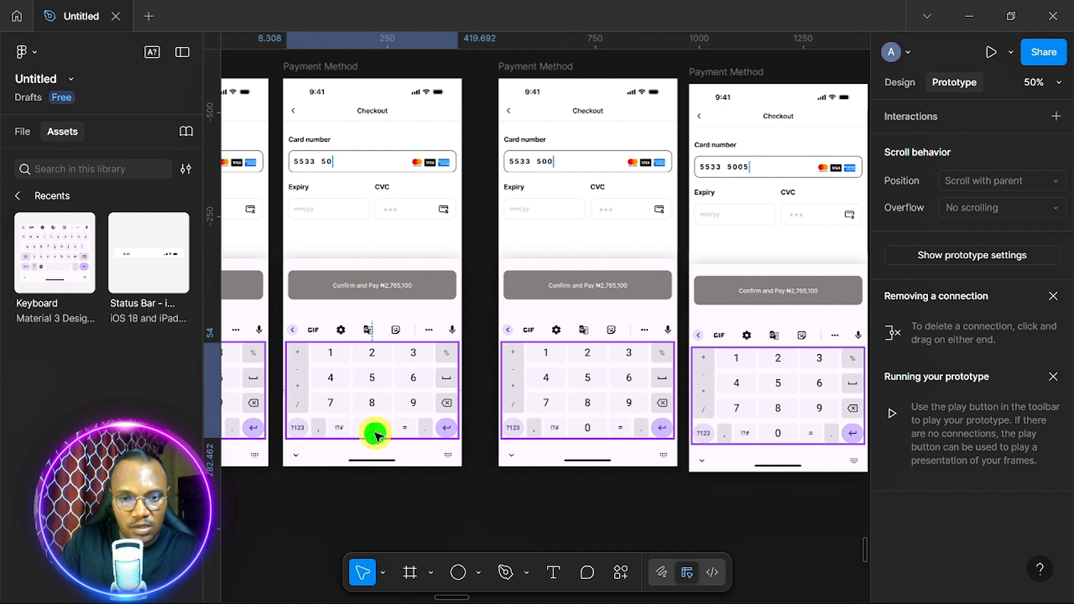
{"action": "double_click", "coordinate": [375, 436]}
{"action": "left_click_drag", "start_coordinate": [392, 428], "coordinate": [523, 352]}
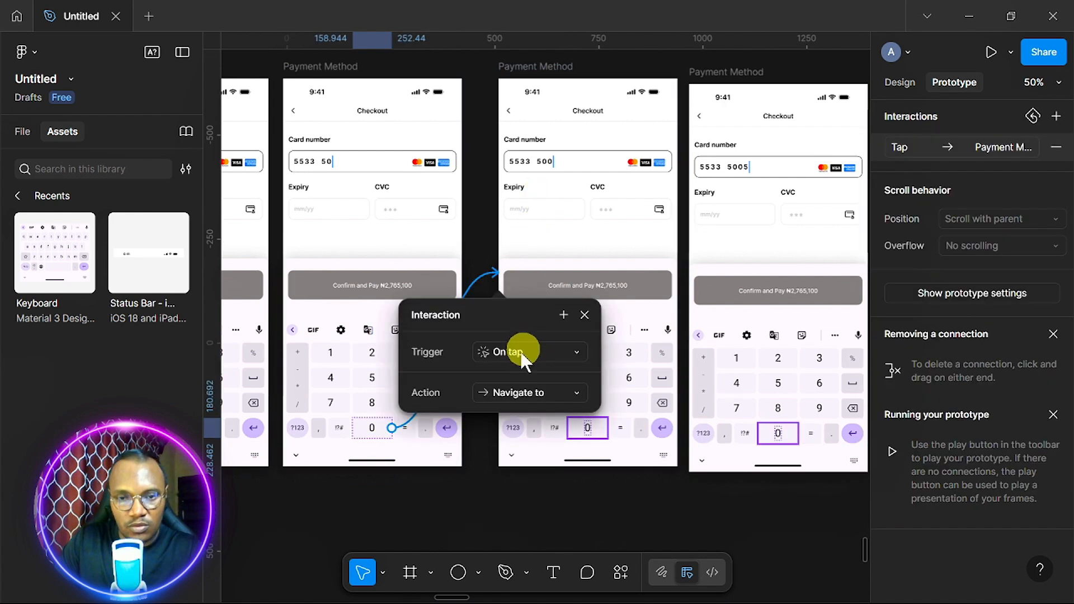
{"action": "left_click", "coordinate": [683, 293]}
Link the 5 key in the seven-digit Payment Method frame to the eight-digit frame, on tap with Instant animation
{"action": "scroll", "coordinate": [683, 294], "scroll_direction": "right", "scroll_amount": 5}
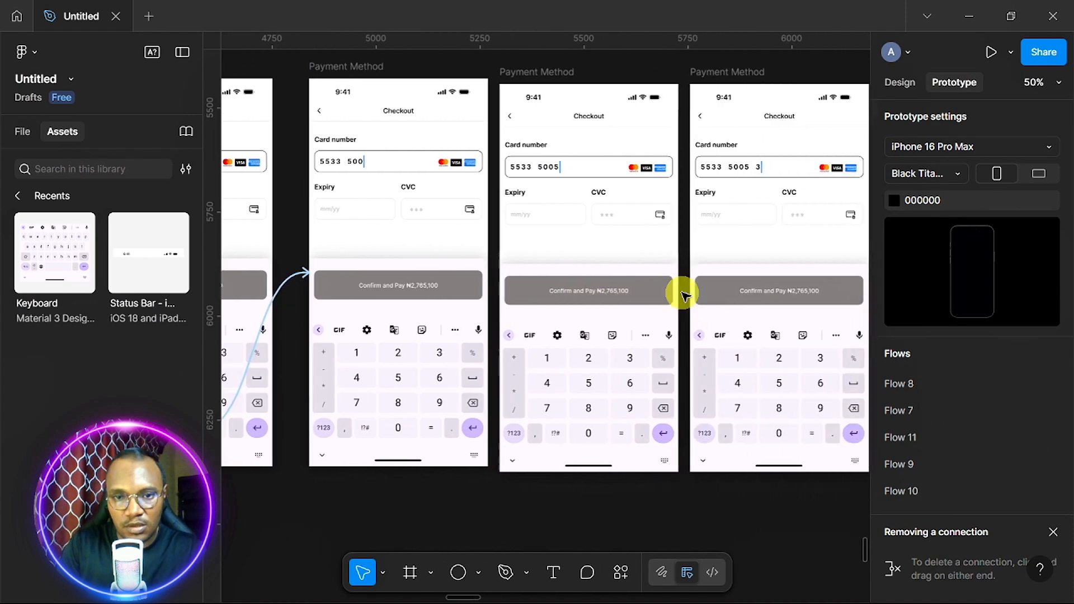
{"action": "left_click", "coordinate": [362, 384]}
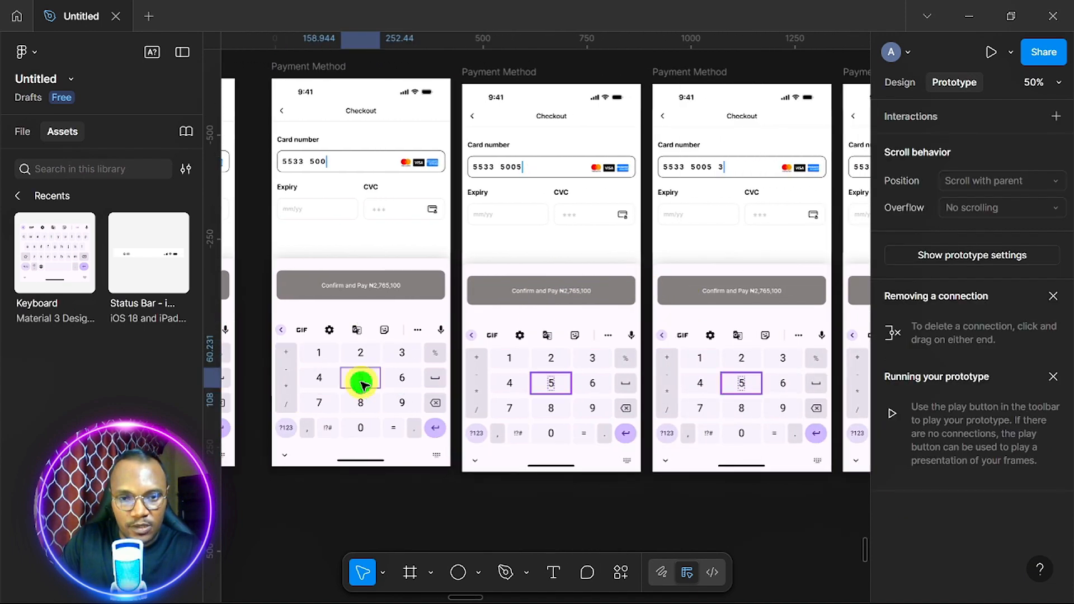
{"action": "left_click_drag", "start_coordinate": [361, 380], "coordinate": [499, 290]}
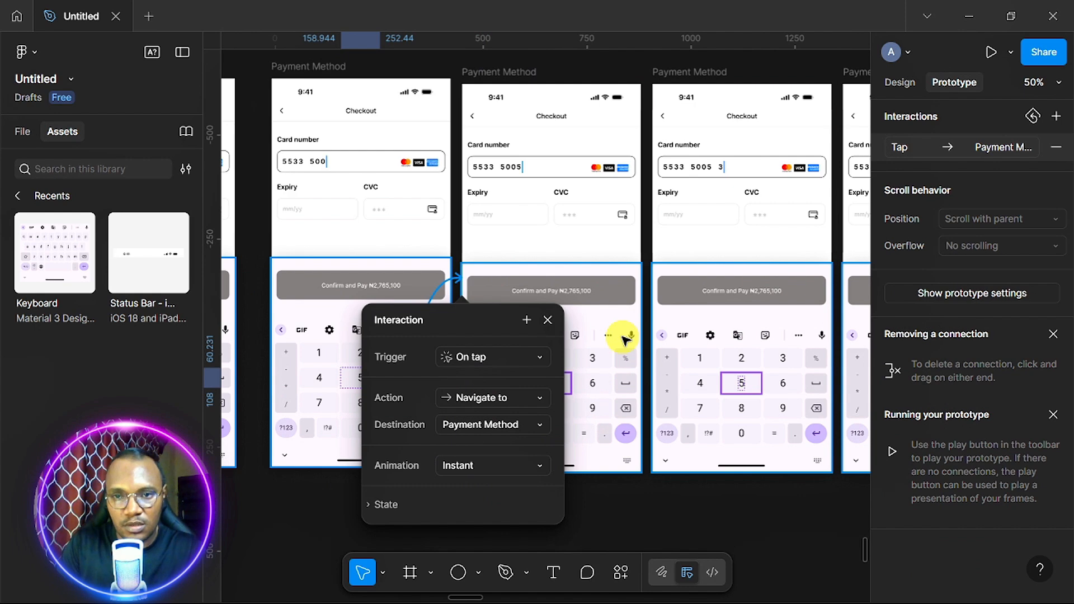
Link the 3 key in the eight-digit Payment Method frame to the nine-digit frame, on tap with Instant animation
{"action": "scroll", "coordinate": [621, 337], "scroll_direction": "right", "scroll_amount": 1}
{"action": "left_click", "coordinate": [623, 364]}
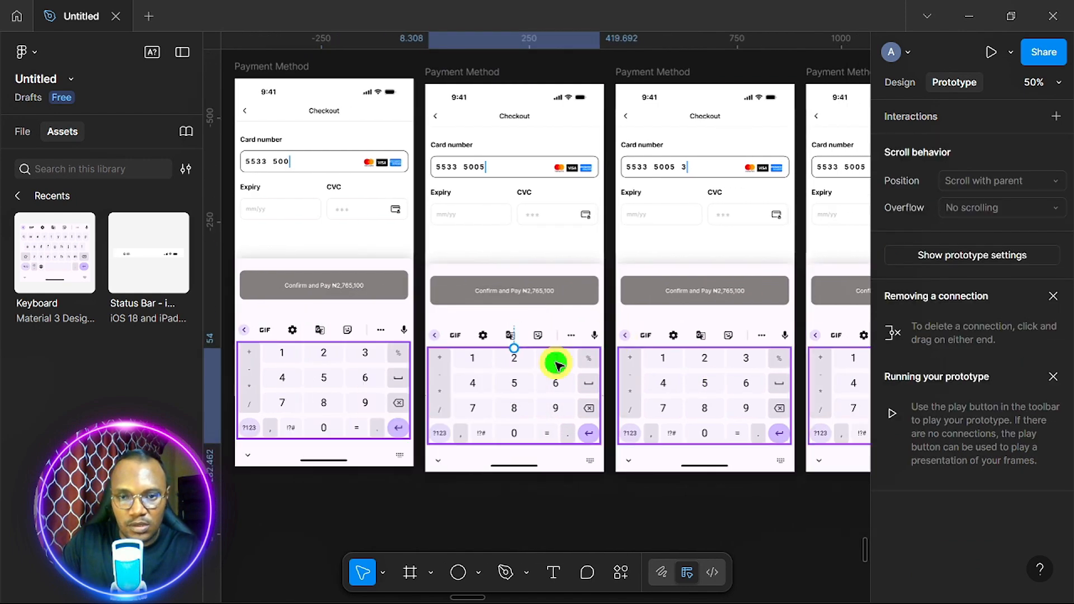
{"action": "left_click", "coordinate": [557, 364]}
{"action": "left_click_drag", "start_coordinate": [579, 361], "coordinate": [642, 319]}
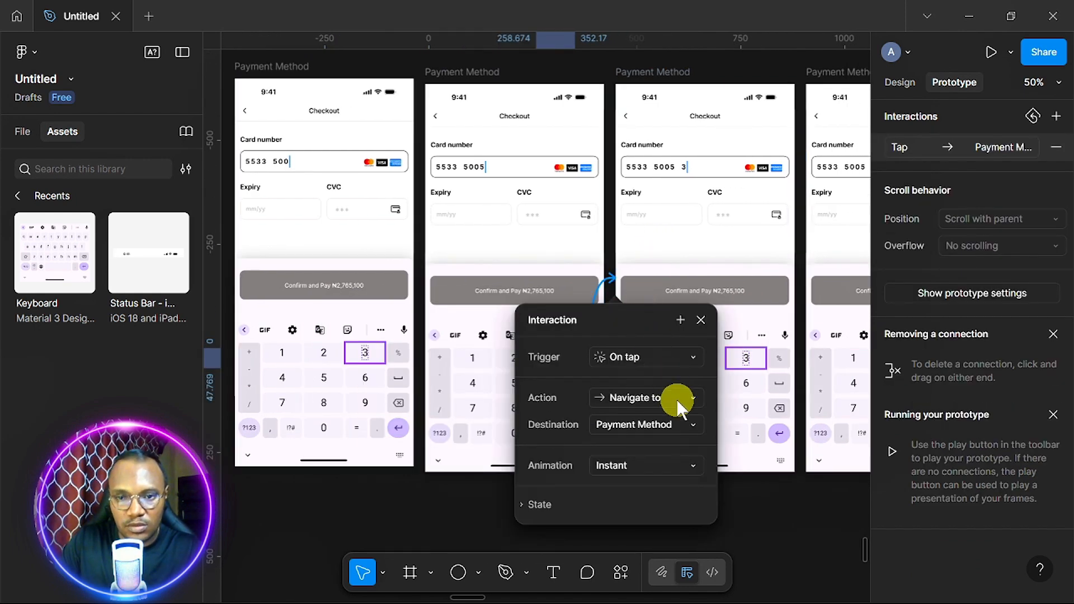
Link the 2 key in the nine-digit Payment Method frame to the ten-digit frame, on tap with Instant animation
{"action": "scroll", "coordinate": [676, 398], "scroll_direction": "right", "scroll_amount": 8}
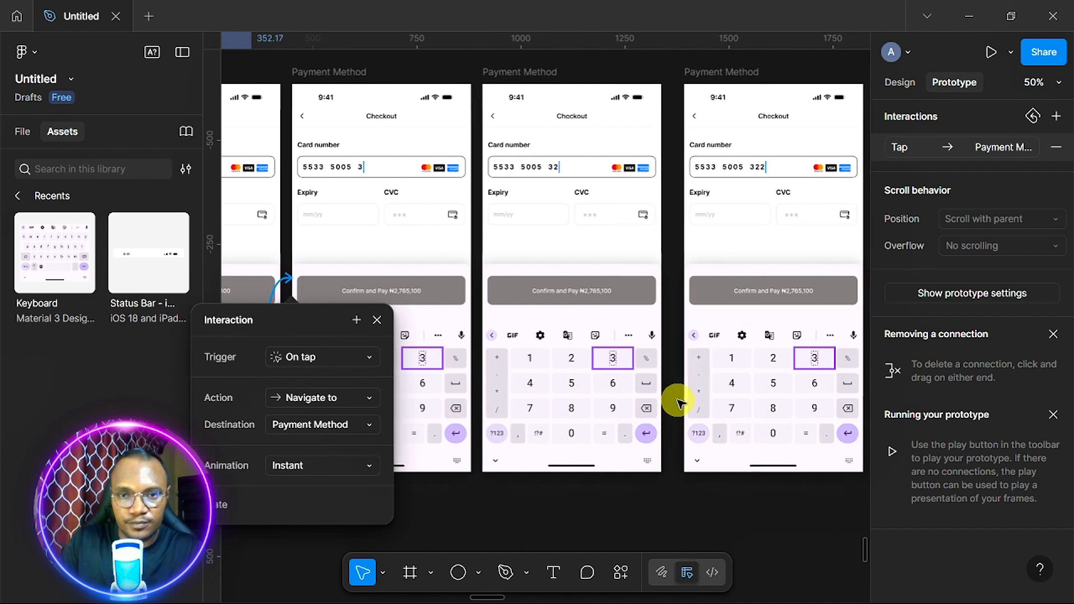
{"action": "left_click", "coordinate": [381, 361]}
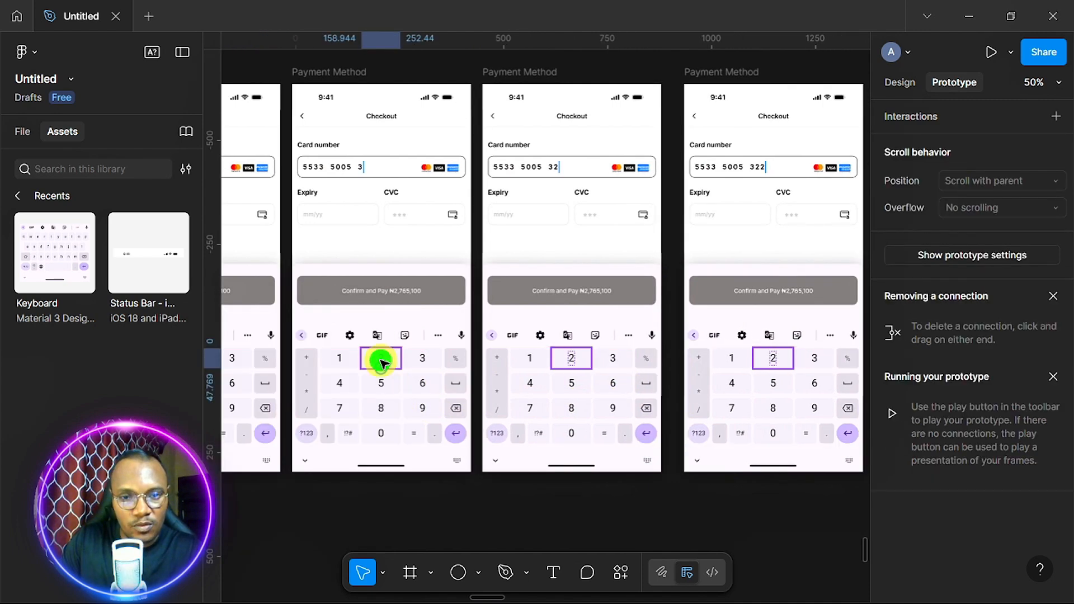
{"action": "left_click_drag", "start_coordinate": [401, 356], "coordinate": [536, 242]}
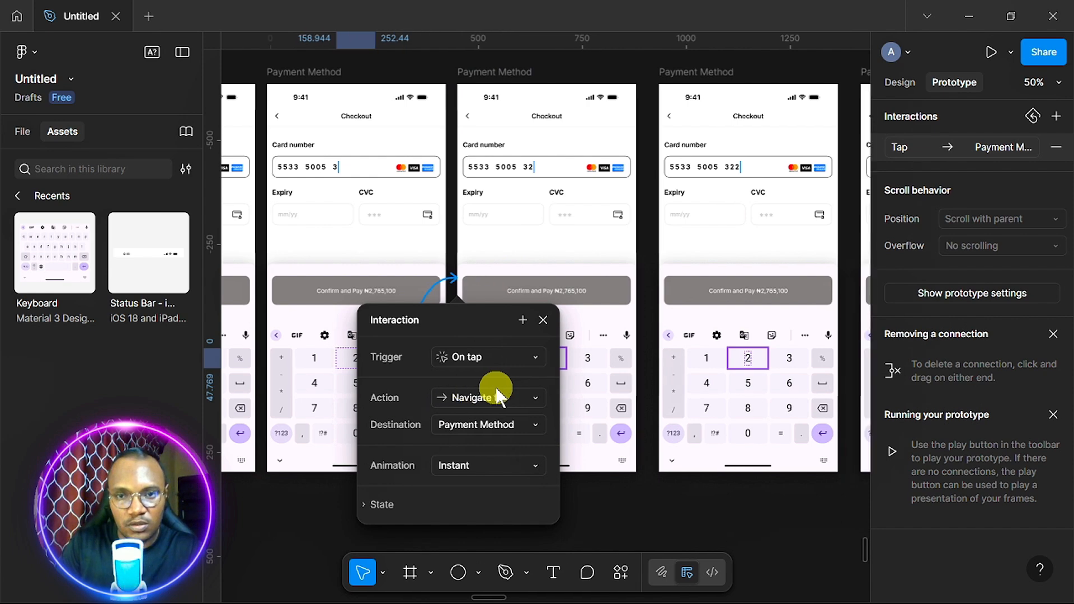
Link the 2 key in the ten-digit Payment Method frame to the eleven-digit frame, on tap with Instant animation
{"action": "scroll", "coordinate": [497, 395], "scroll_direction": "right", "scroll_amount": 5}
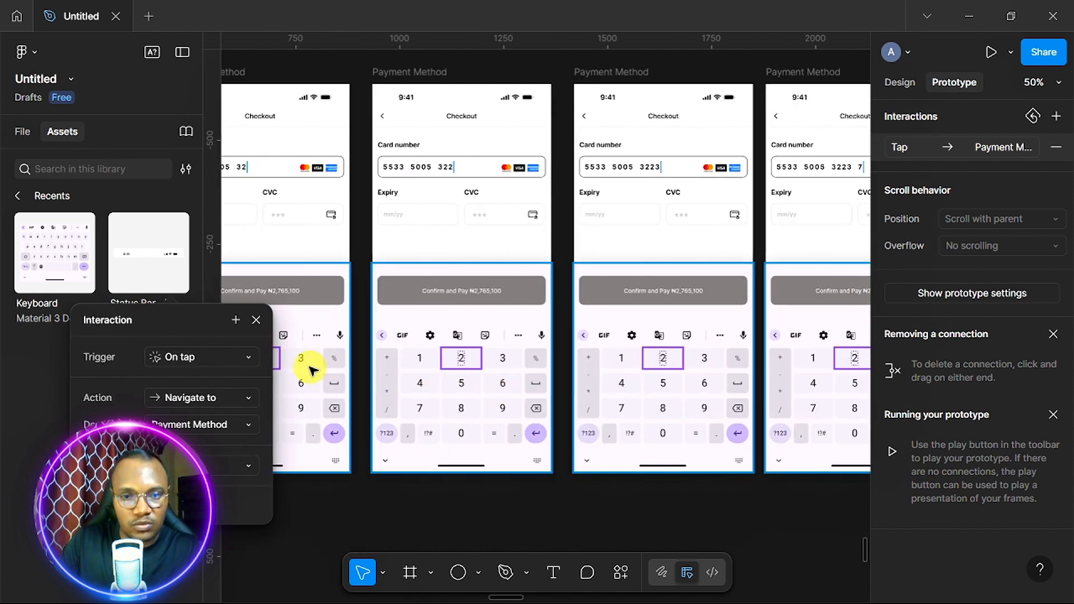
{"action": "left_click", "coordinate": [259, 360]}
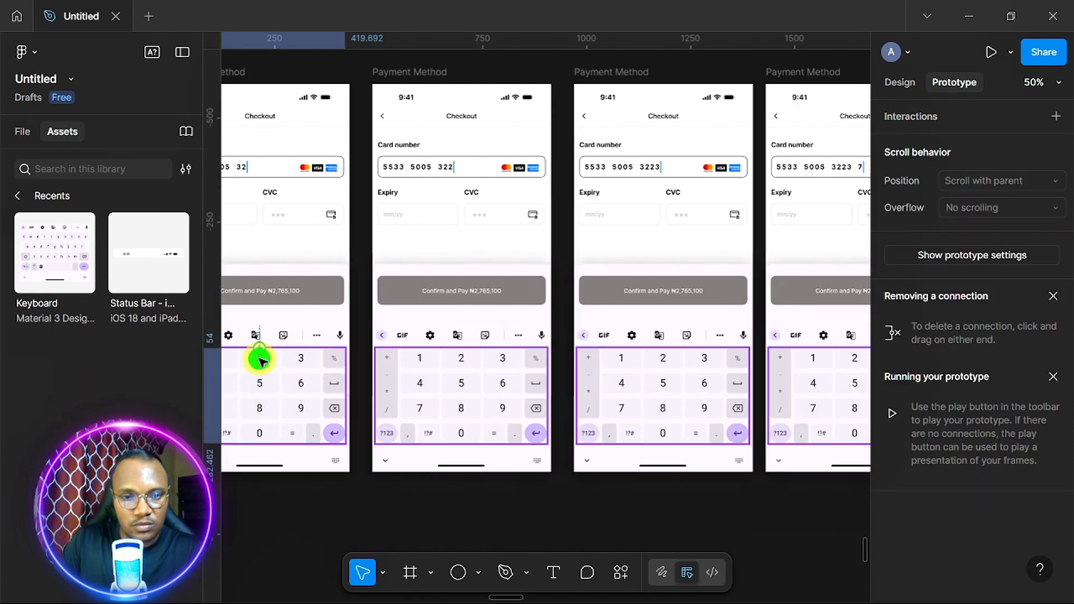
{"action": "left_click_drag", "start_coordinate": [259, 348], "coordinate": [386, 308]}
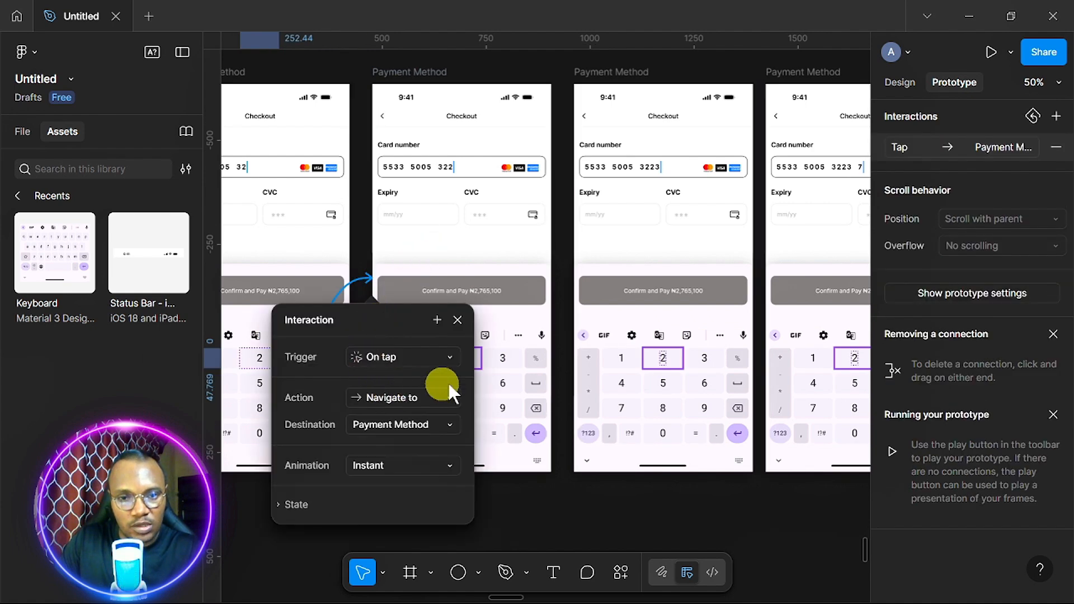
Link the 3 key in the eleven-digit Payment Method frame to the twelve-digit frame, on tap with Instant animation
{"action": "left_click", "coordinate": [565, 307]}
{"action": "scroll", "coordinate": [566, 302], "scroll_direction": "right", "scroll_amount": 3}
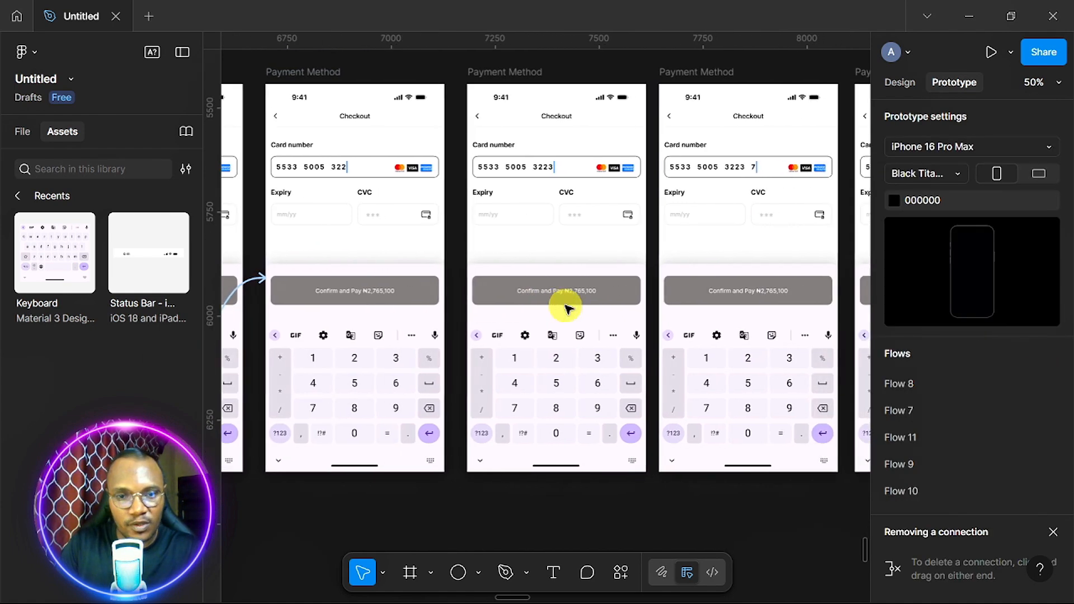
{"action": "left_click", "coordinate": [396, 354]}
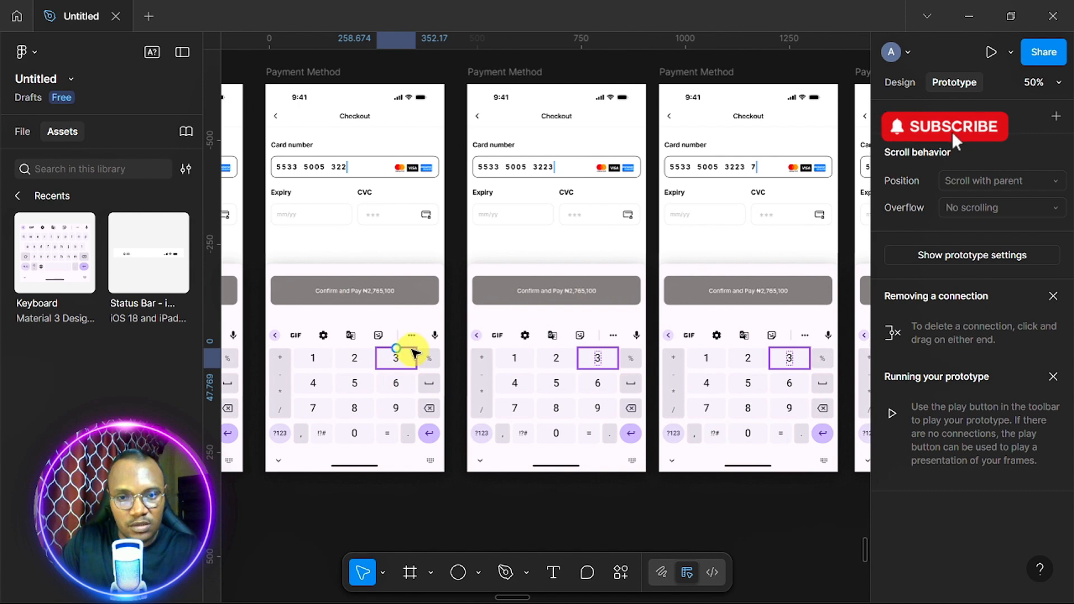
{"action": "left_click_drag", "start_coordinate": [398, 349], "coordinate": [519, 318]}
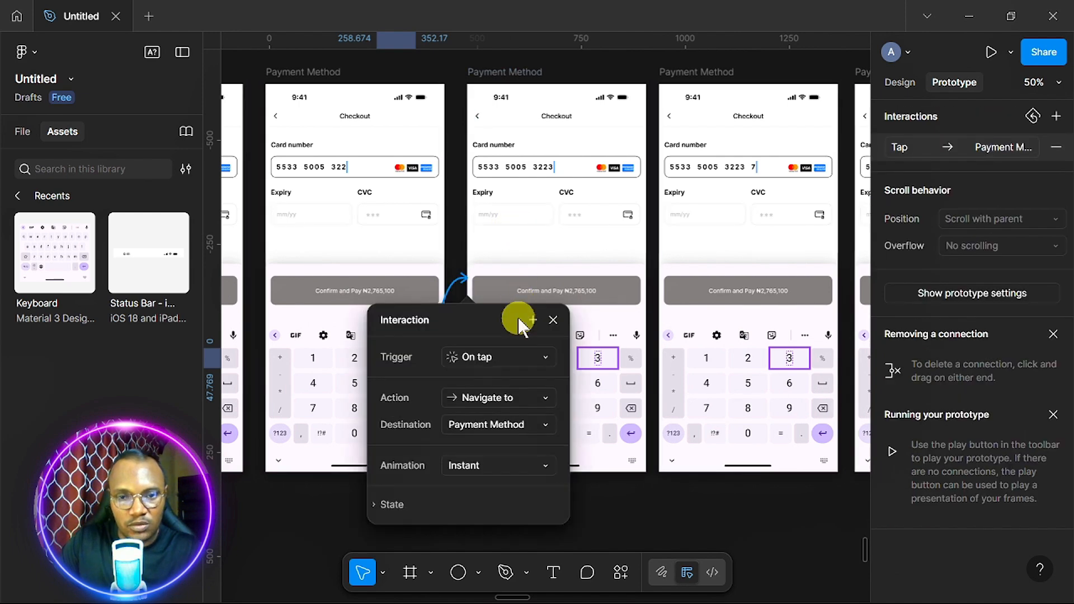
Link the 7 key in the twelve-digit Payment Method frame to the thirteen-digit frame, on tap with Instant animation
{"action": "scroll", "coordinate": [519, 317], "scroll_direction": "right", "scroll_amount": 6}
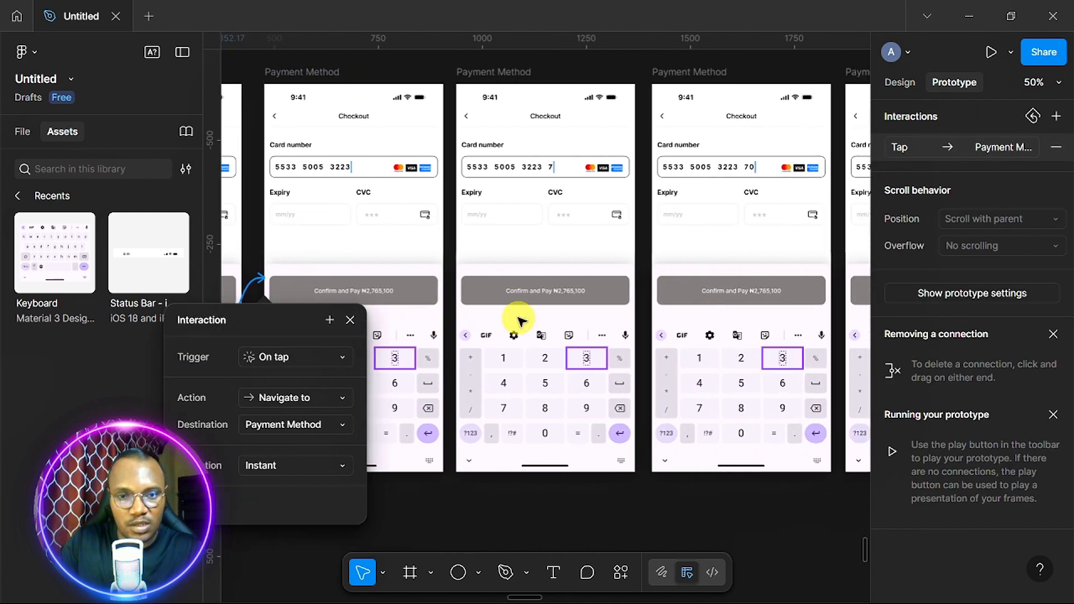
{"action": "left_click", "coordinate": [446, 247]}
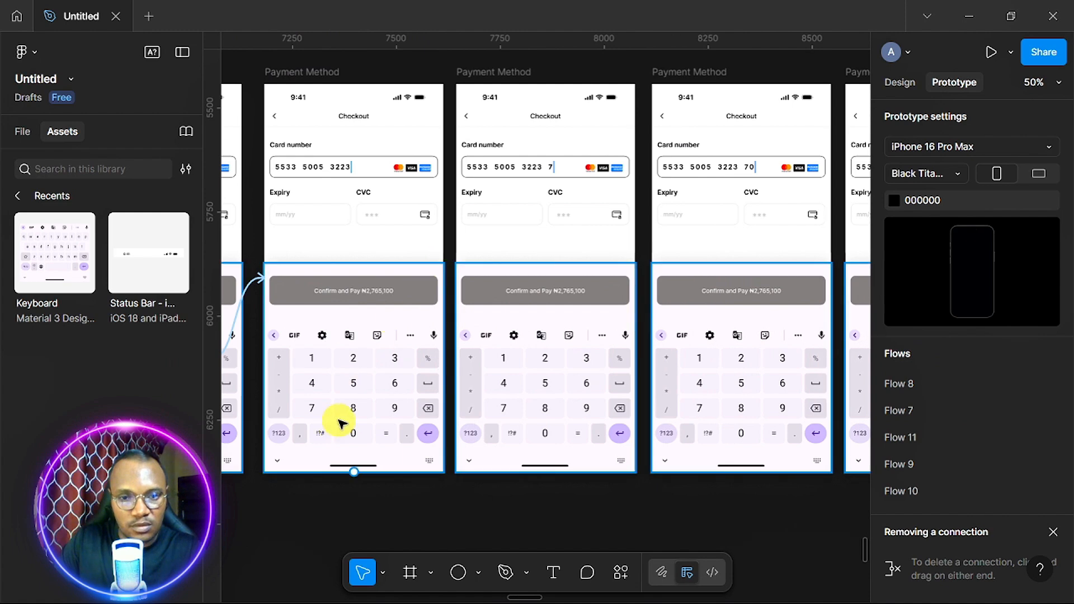
{"action": "left_click", "coordinate": [312, 409]}
{"action": "double_click", "coordinate": [313, 410]}
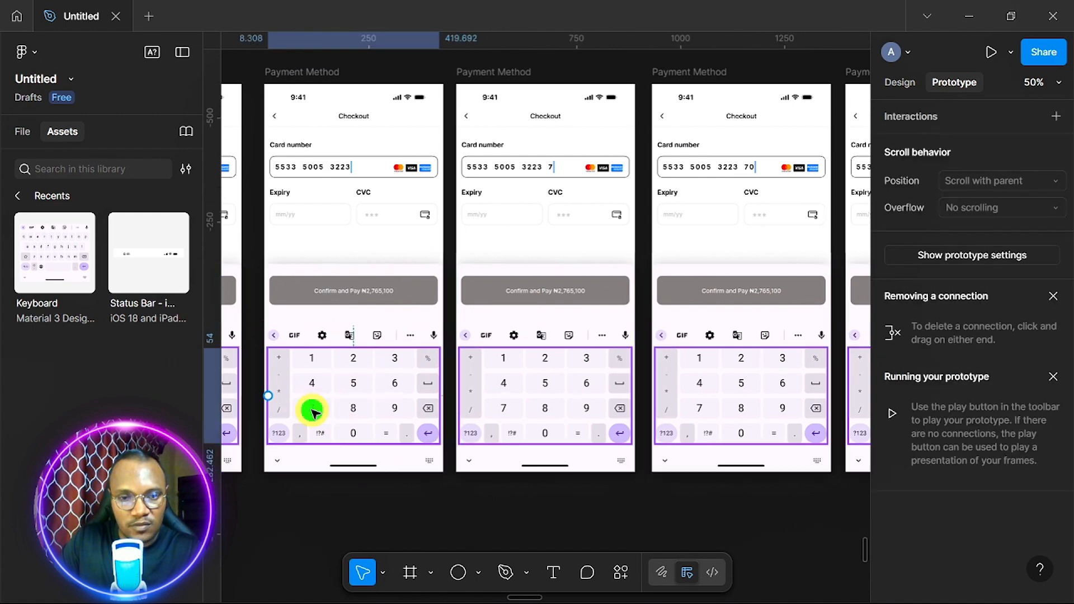
{"action": "double_click", "coordinate": [312, 409]}
{"action": "left_click_drag", "start_coordinate": [331, 408], "coordinate": [490, 232]}
Link the 0 key in the thirteen-digit Payment Method frame to the fourteen-digit frame, on tap with Instant animation
{"action": "scroll", "coordinate": [490, 232], "scroll_direction": "right", "scroll_amount": 5}
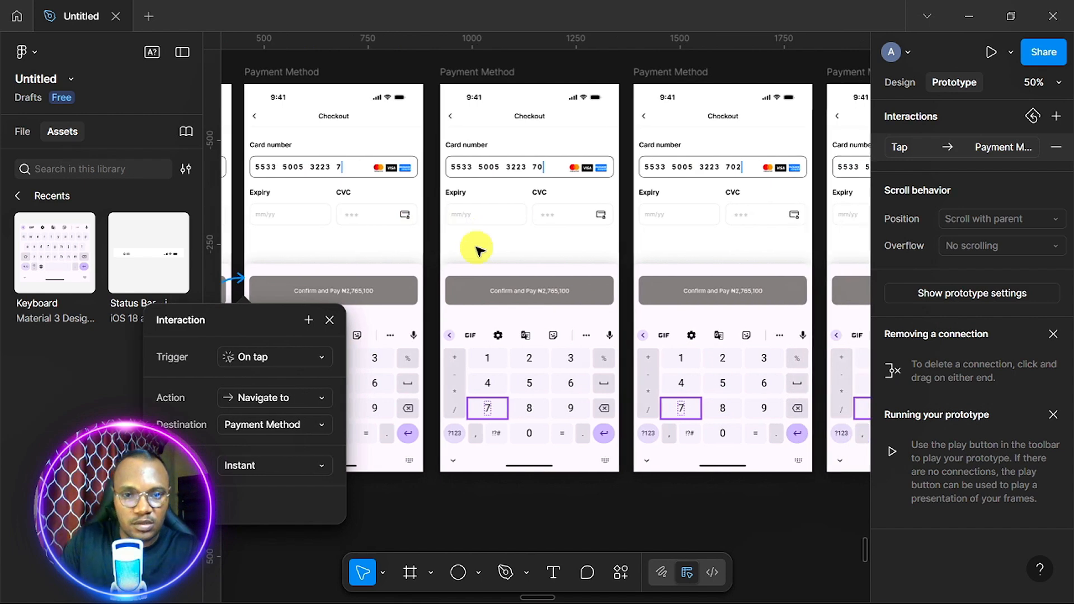
{"action": "left_click", "coordinate": [359, 446]}
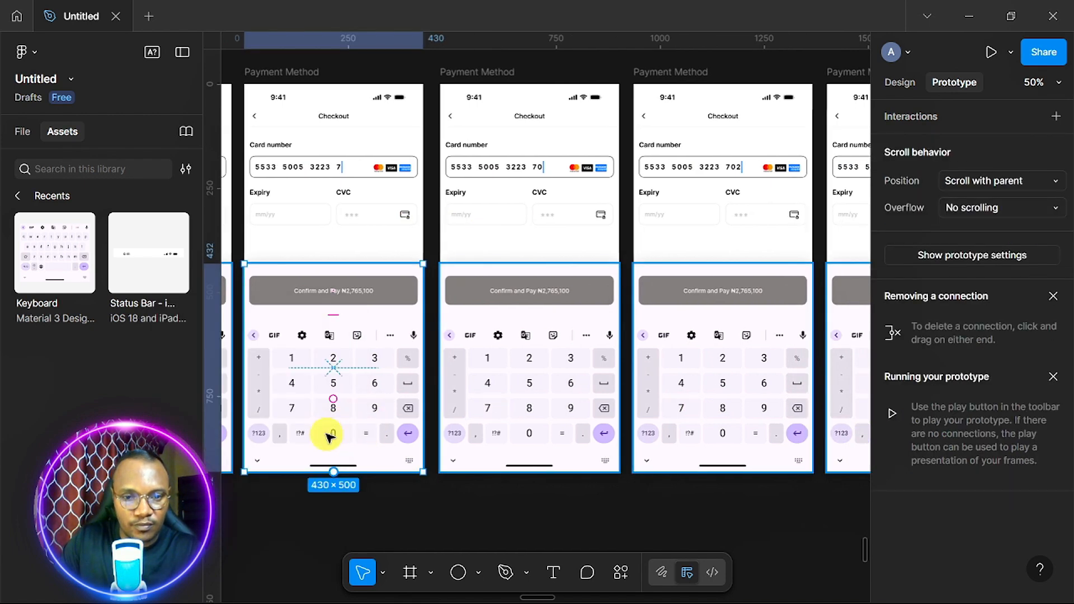
{"action": "double_click", "coordinate": [334, 434]}
{"action": "left_click_drag", "start_coordinate": [352, 434], "coordinate": [502, 303]}
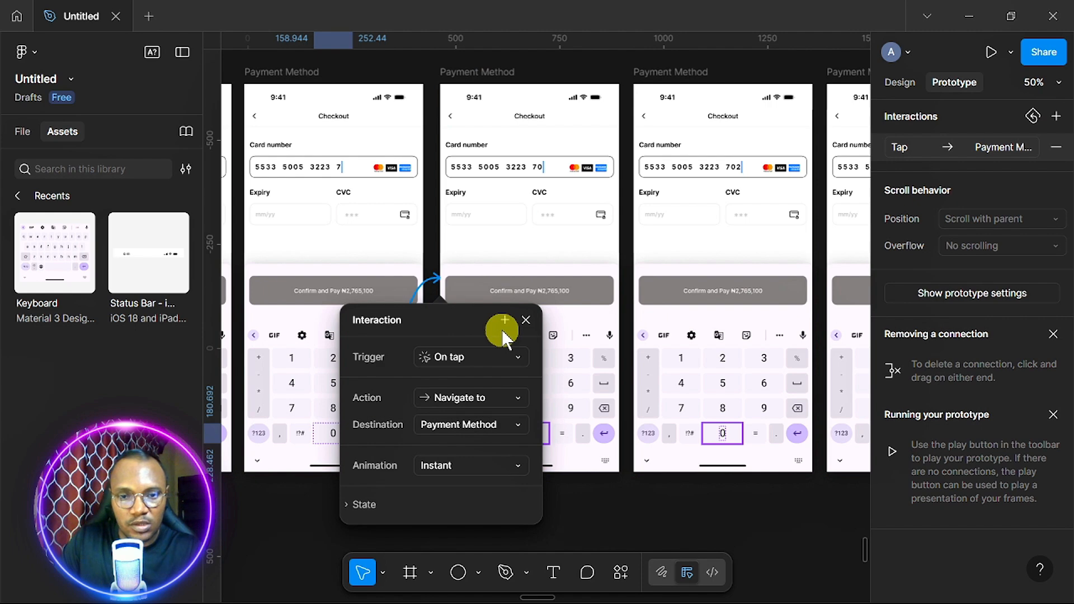
Link the 2 key in the fourteen-digit Payment Method frame to the fifteen-digit frame, on tap with Instant animation
{"action": "scroll", "coordinate": [502, 330], "scroll_direction": "right", "scroll_amount": 3}
{"action": "left_click", "coordinate": [410, 361]}
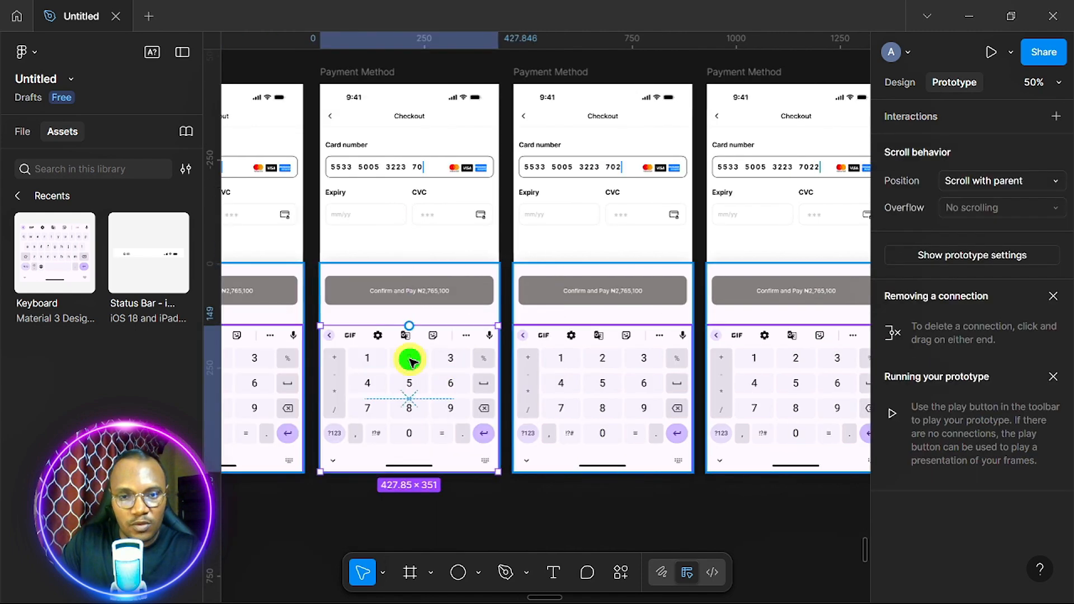
{"action": "double_click", "coordinate": [410, 361]}
{"action": "double_click", "coordinate": [410, 361]}
{"action": "left_click_drag", "start_coordinate": [428, 358], "coordinate": [552, 231]}
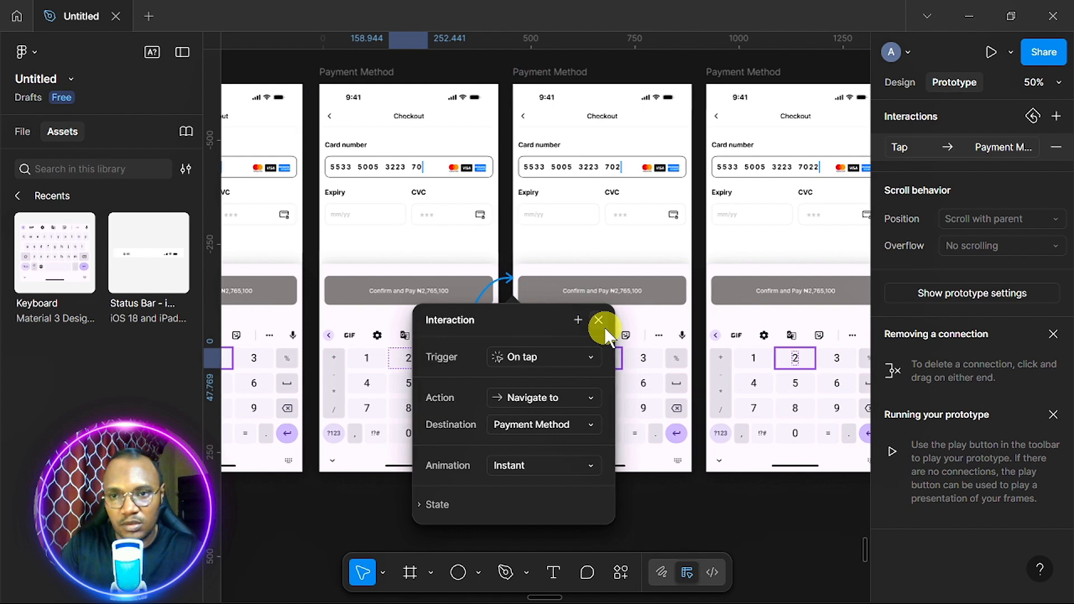
Link the 2 key in the fifteen-digit Payment Method frame to the sixteen-digit frame, on tap with Instant animation
{"action": "scroll", "coordinate": [605, 327], "scroll_direction": "right", "scroll_amount": 5}
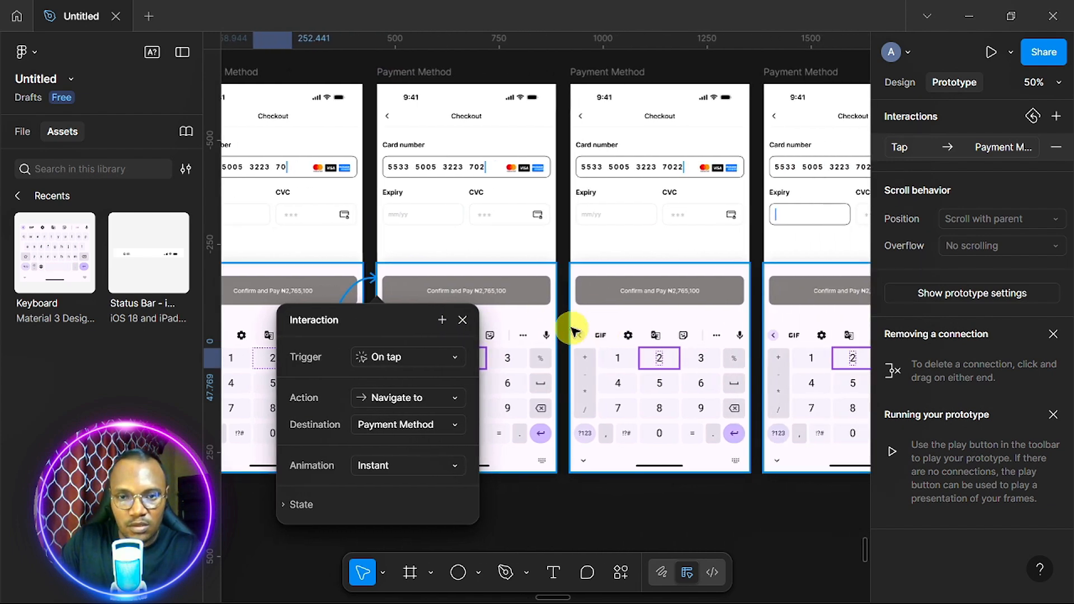
{"action": "left_click", "coordinate": [480, 353], "text": "ctrl"}
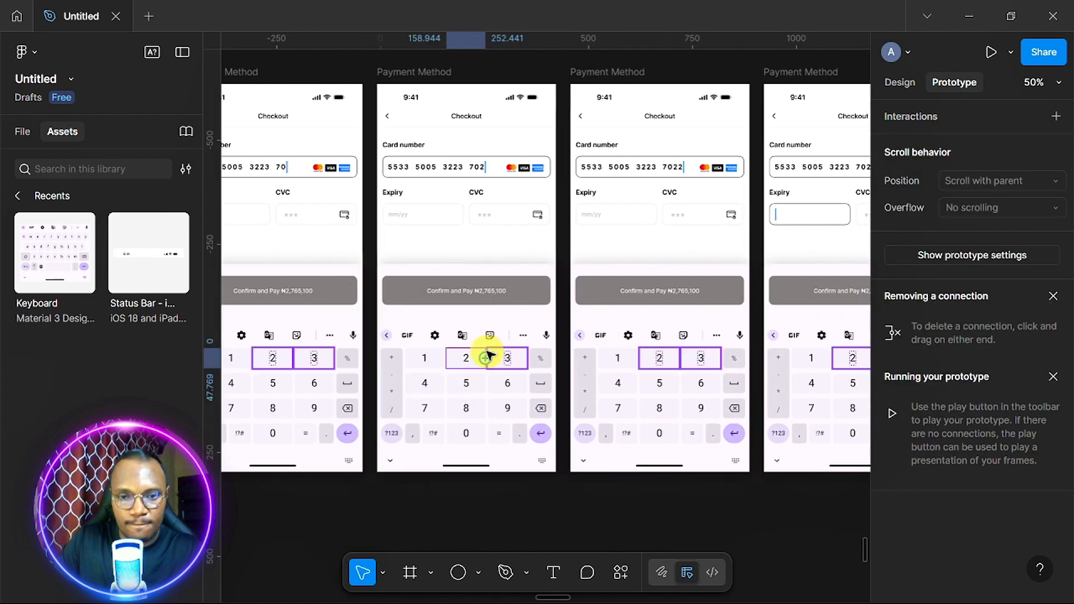
{"action": "left_click_drag", "start_coordinate": [486, 359], "coordinate": [630, 226]}
Link the Expiry field in the sixteen-digit Payment Method frame to the frame with the empty active Expiry field, on tap with Instant animation
{"action": "scroll", "coordinate": [635, 225], "scroll_direction": "right", "scroll_amount": 3}
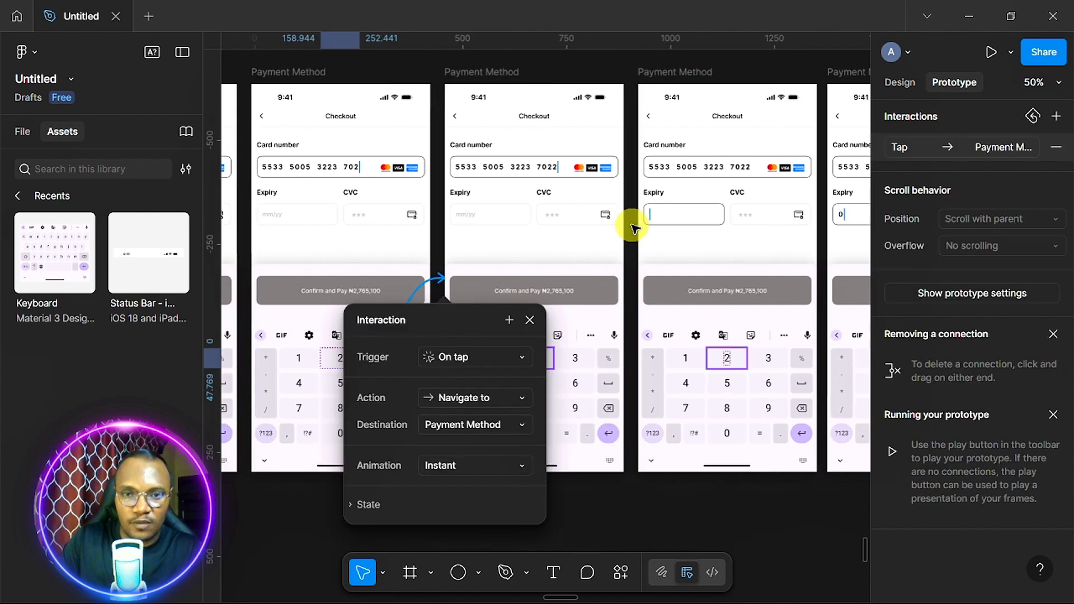
{"action": "left_click", "coordinate": [489, 214]}
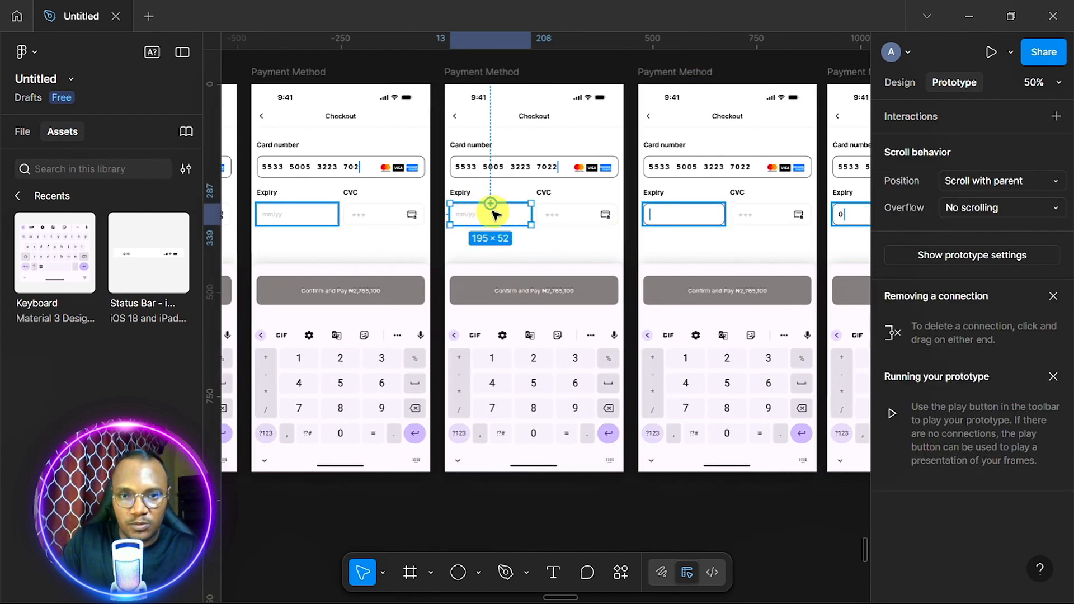
{"action": "left_click_drag", "start_coordinate": [531, 215], "coordinate": [696, 246]}
Link the 0 key in the frame with the empty active Expiry field to the one-digit expiry frame, on tap with Instant animation
{"action": "scroll", "coordinate": [695, 243], "scroll_direction": "right", "scroll_amount": 5}
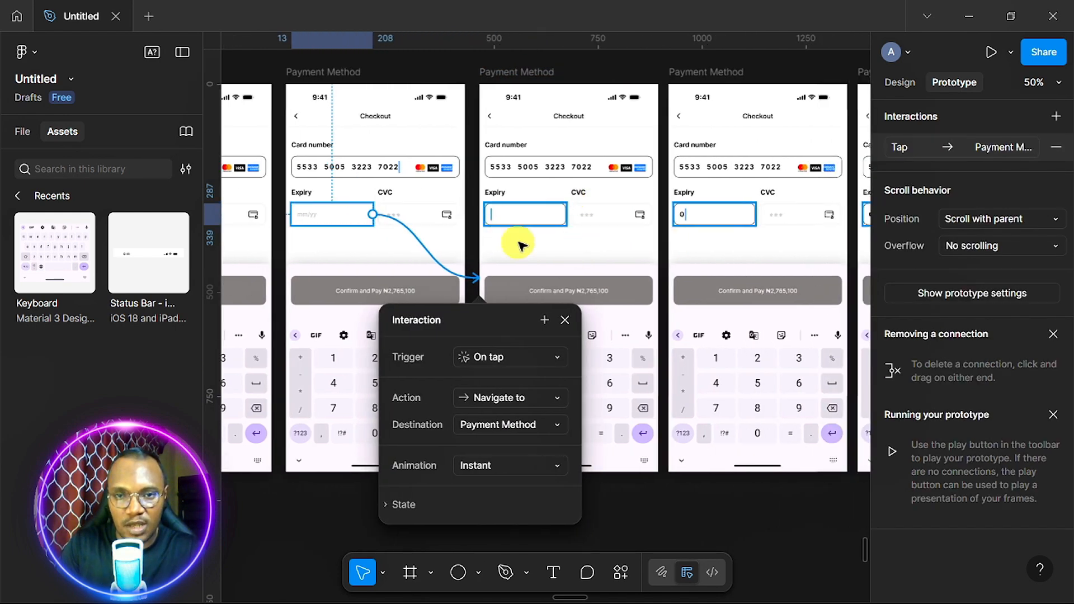
{"action": "left_click", "coordinate": [606, 248]}
{"action": "scroll", "coordinate": [606, 249], "scroll_direction": "right", "scroll_amount": 2}
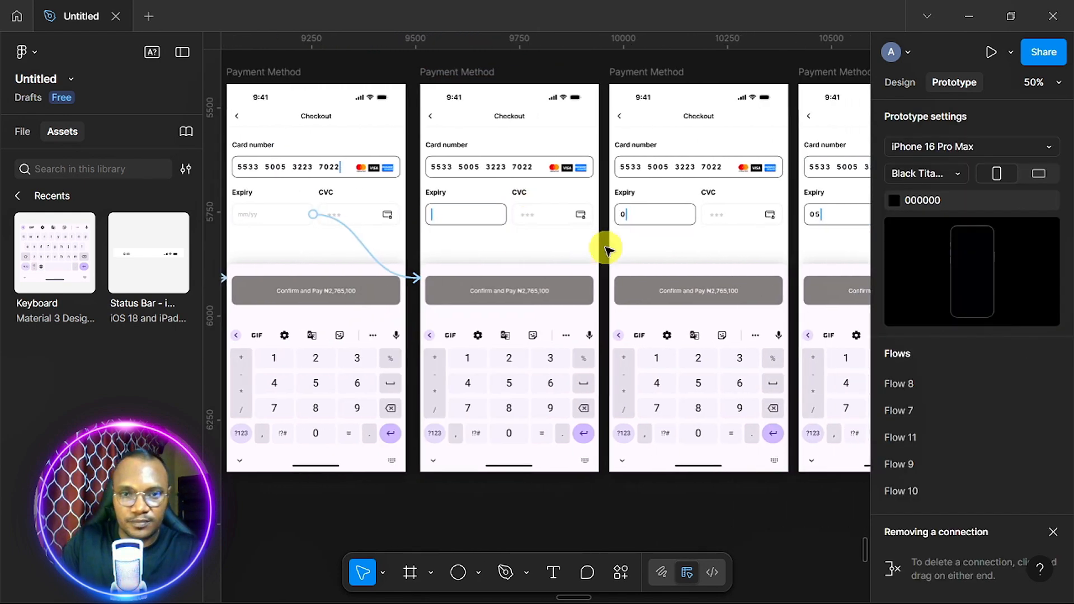
{"action": "left_click_drag", "start_coordinate": [512, 437], "coordinate": [661, 206]}
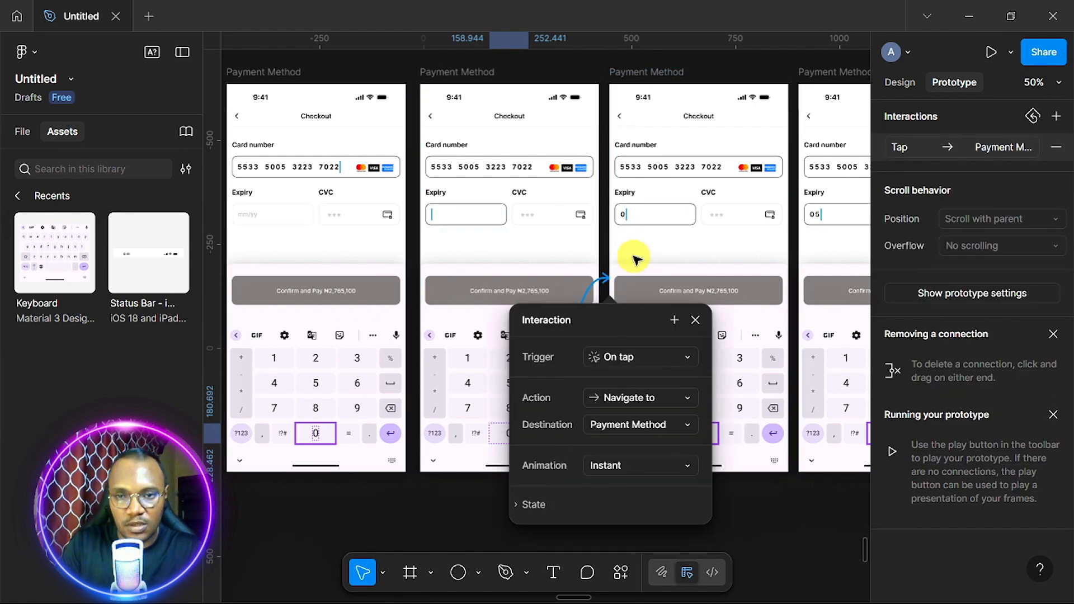
Link the 5 key in the one-digit expiry frame to the two-digit expiry frame, on tap with Instant animation
{"action": "scroll", "coordinate": [636, 258], "scroll_direction": "right", "scroll_amount": 3}
{"action": "left_click", "coordinate": [564, 388]}
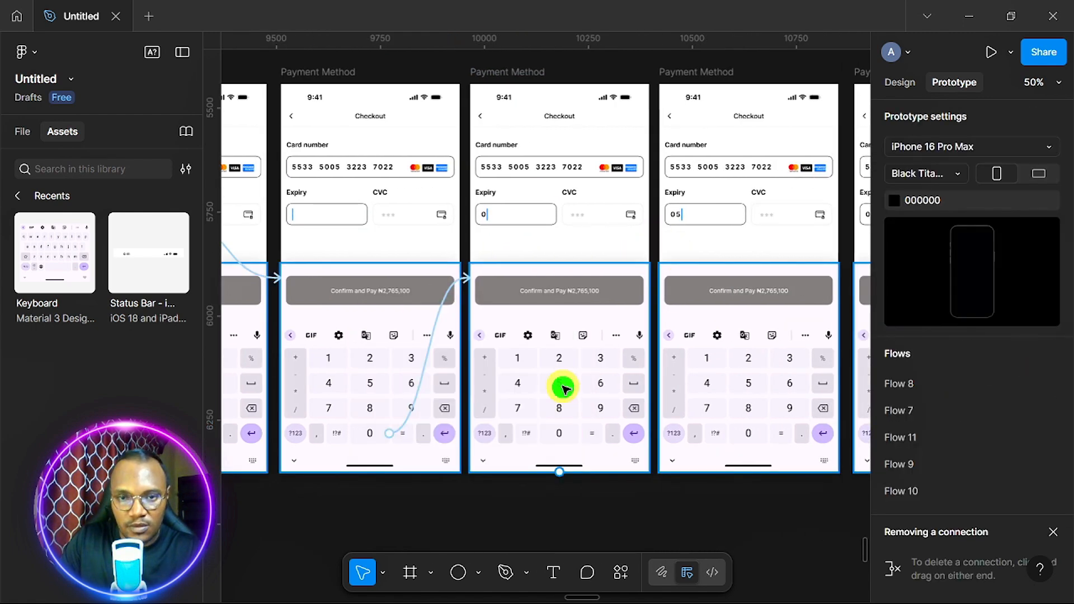
{"action": "left_click", "coordinate": [559, 385]}
{"action": "left_click_drag", "start_coordinate": [578, 383], "coordinate": [721, 241]}
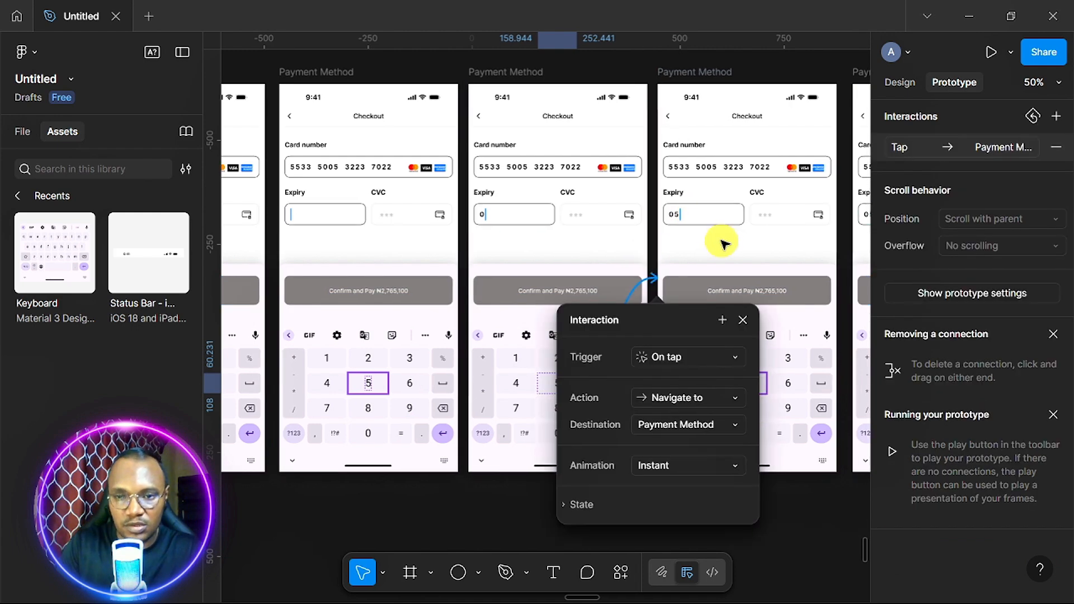
Link the 2 key in the two-digit expiry frame to the three-digit expiry frame
{"action": "scroll", "coordinate": [721, 241], "scroll_direction": "right", "scroll_amount": 6}
{"action": "left_click", "coordinate": [481, 363]}
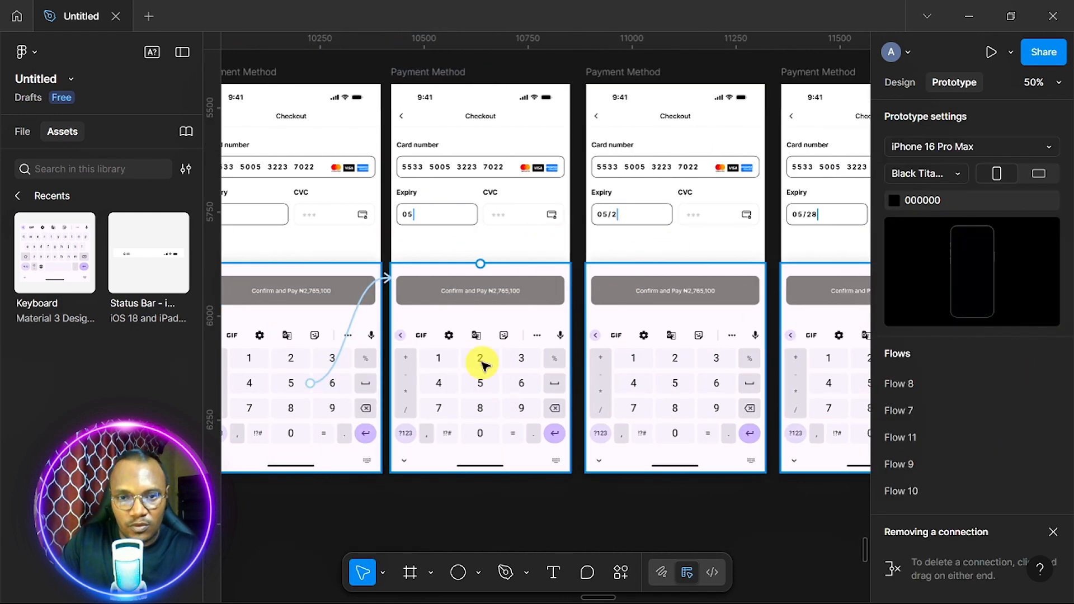
{"action": "left_click", "coordinate": [481, 363]}
{"action": "left_click_drag", "start_coordinate": [500, 358], "coordinate": [669, 224]}
Link the 8 key in the three-digit expiry frame to the completed expiry frame, on tap with Instant animation
{"action": "scroll", "coordinate": [669, 223], "scroll_direction": "right", "scroll_amount": 4}
{"action": "left_click", "coordinate": [527, 247]}
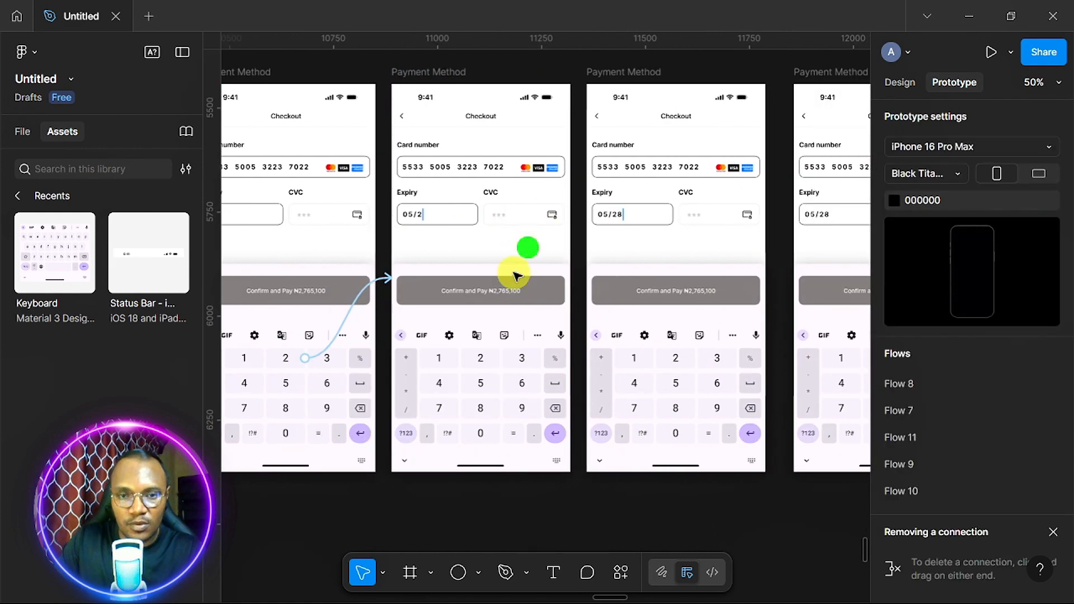
{"action": "left_click", "coordinate": [467, 411]}
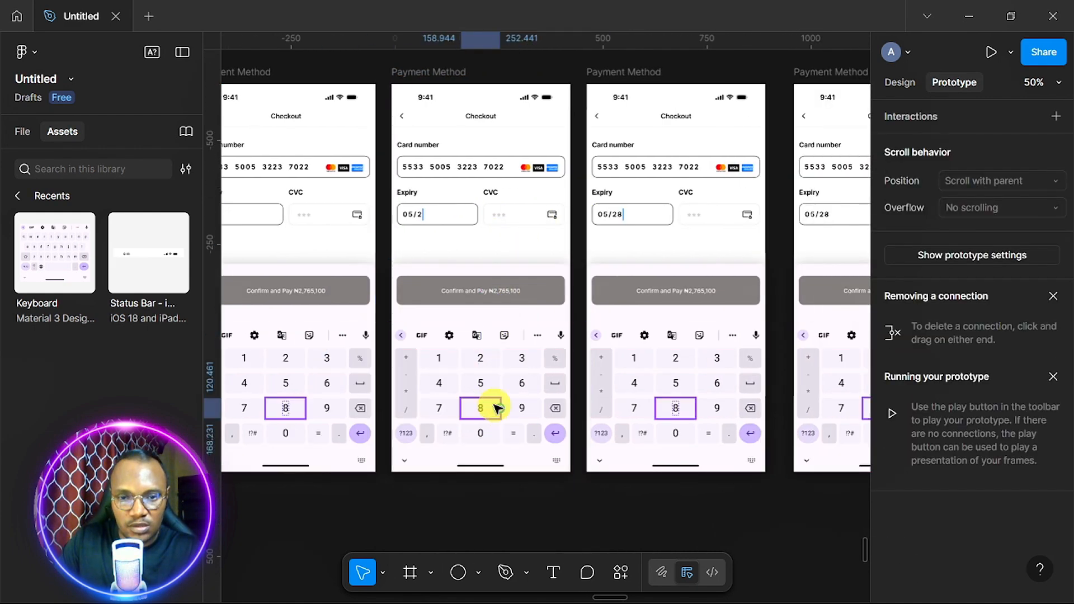
{"action": "left_click_drag", "start_coordinate": [497, 409], "coordinate": [702, 231]}
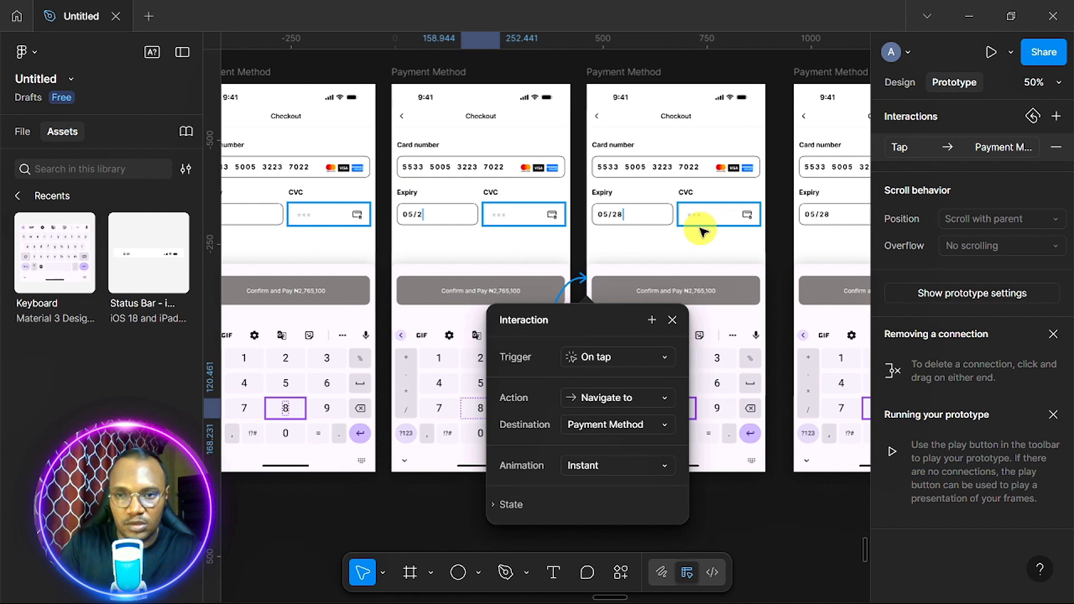
Link the CVC field in the completed expiry frame to the frame with the empty active CVC field, on tap with Instant animation
{"action": "scroll", "coordinate": [702, 231], "scroll_direction": "left", "scroll_amount": 1}
{"action": "left_click", "coordinate": [540, 221]}
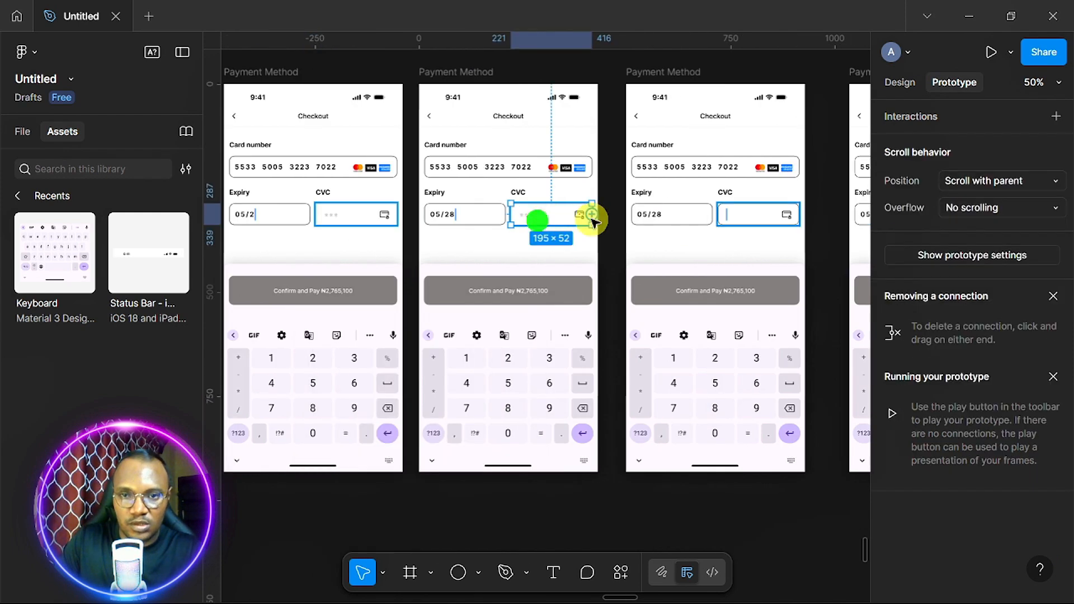
{"action": "left_click_drag", "start_coordinate": [594, 217], "coordinate": [719, 258]}
Link the 3 key in the frame with the empty active CVC field to the one-digit CVC frame
{"action": "scroll", "coordinate": [717, 258], "scroll_direction": "right", "scroll_amount": 8}
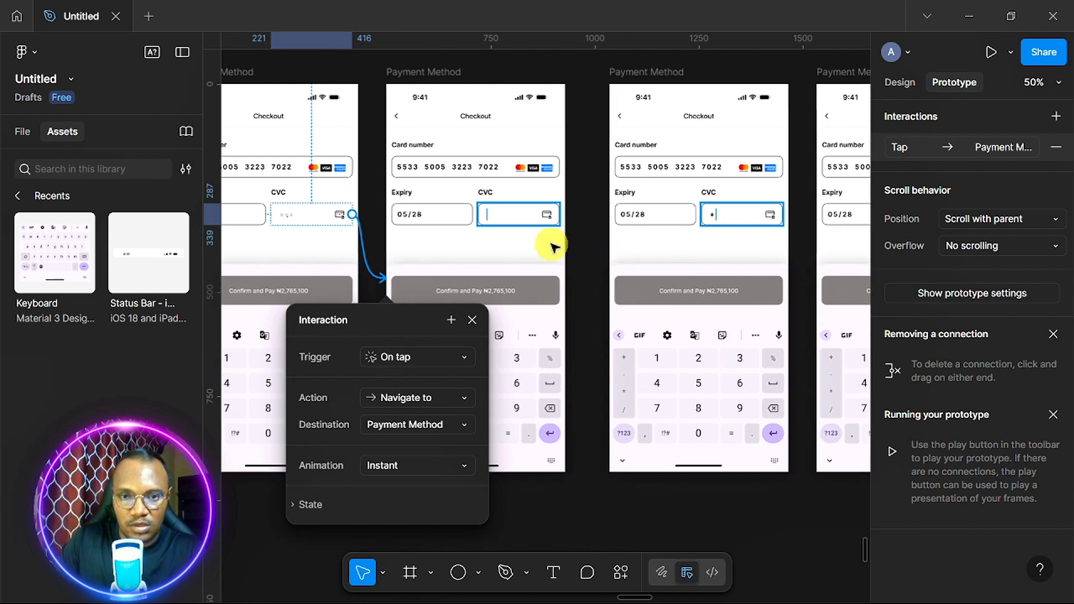
{"action": "left_click", "coordinate": [515, 360]}
{"action": "double_click", "coordinate": [515, 360]}
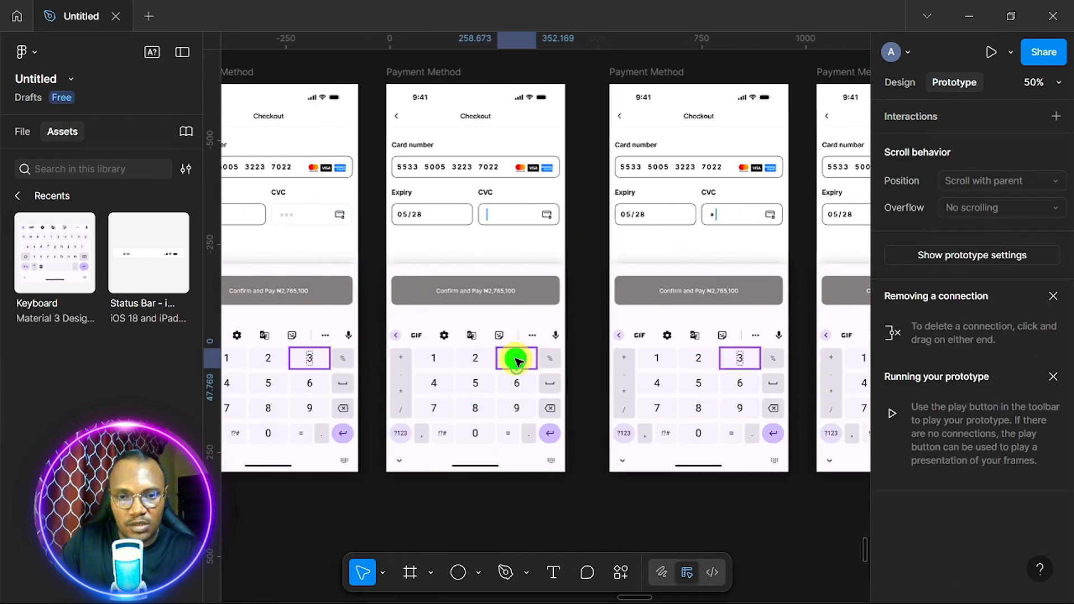
{"action": "left_click_drag", "start_coordinate": [537, 359], "coordinate": [707, 289]}
Link the 3 key in the two-digit CVC frame to the three-digit CVC frame, on tap with Instant animation
{"action": "scroll", "coordinate": [710, 292], "scroll_direction": "right", "scroll_amount": 6}
{"action": "left_click", "coordinate": [716, 359]}
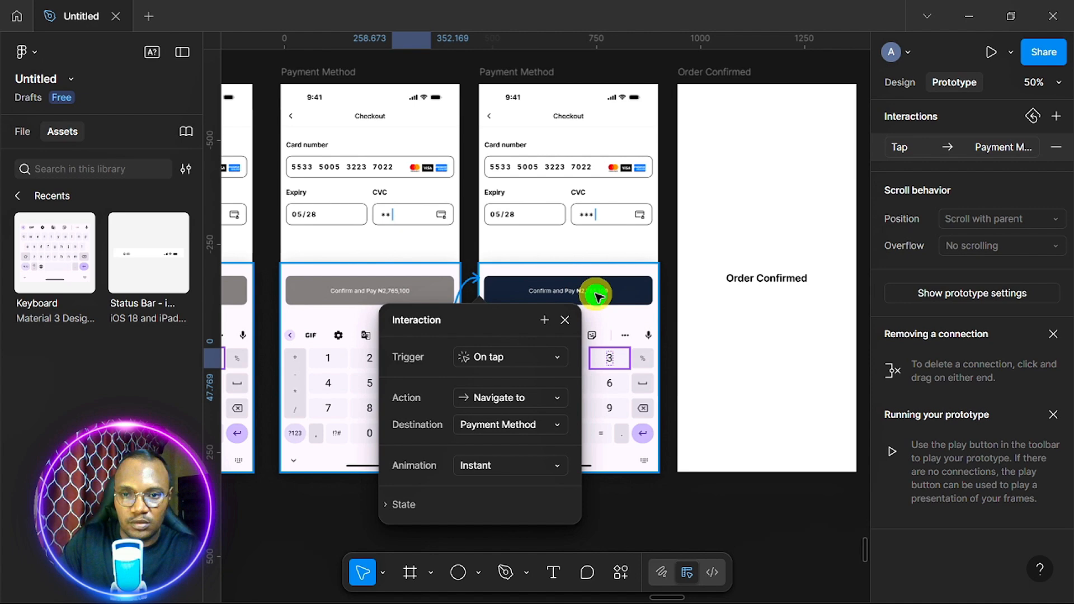
Link the active Confirm and Pay button in the completed CVC frame to the Order Confirmed frame, on tap with Instant animation
{"action": "left_click", "coordinate": [598, 294]}
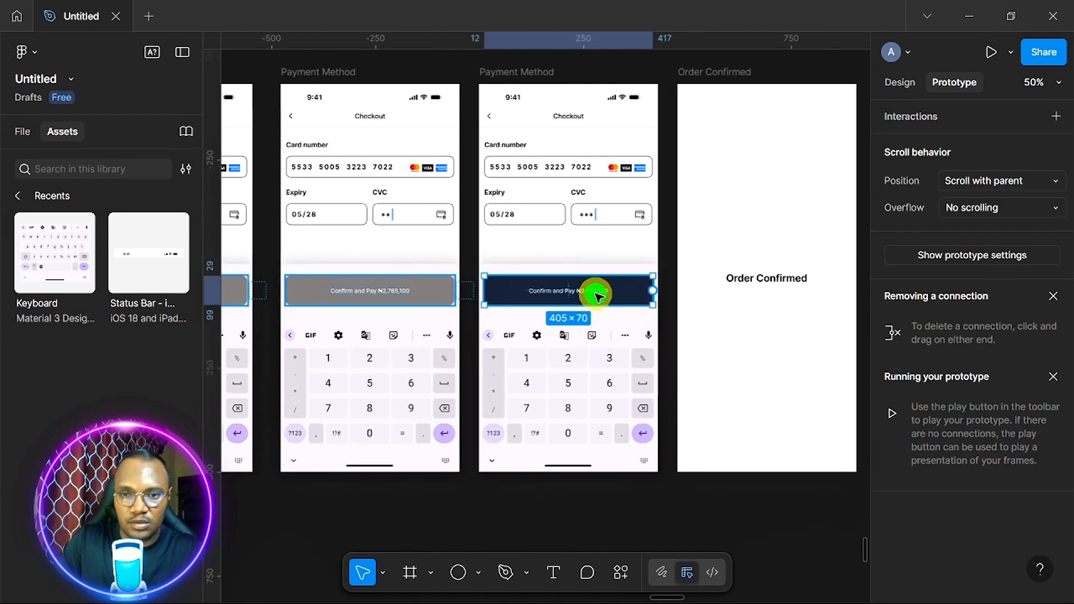
{"action": "left_click_drag", "start_coordinate": [653, 291], "coordinate": [737, 277]}
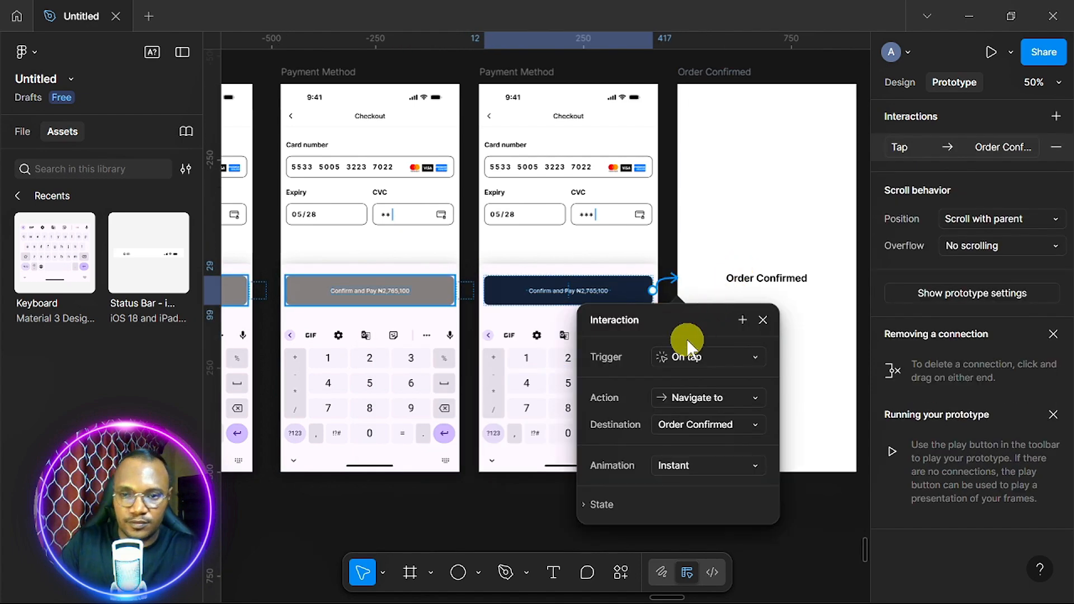
{"action": "scroll", "coordinate": [683, 343], "scroll_direction": "right", "scroll_amount": 5}
{"action": "left_click", "coordinate": [678, 314]}
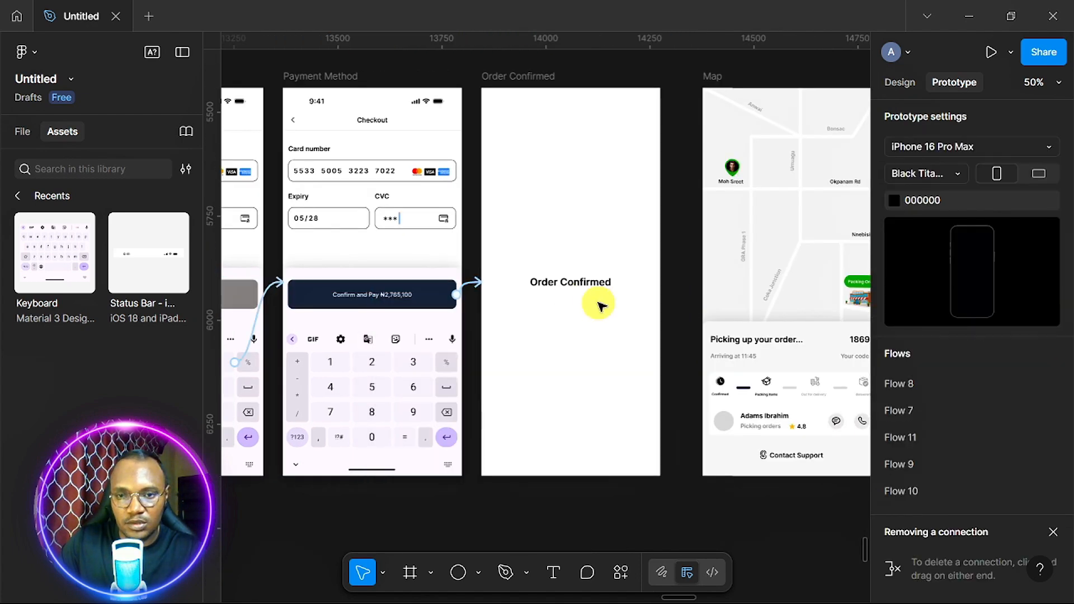
Link the Order Confirmed frame to the first Map frame, triggered after a delay of 10000 ms
{"action": "left_click", "coordinate": [532, 77]}
{"action": "left_click_drag", "start_coordinate": [660, 282], "coordinate": [743, 282]}
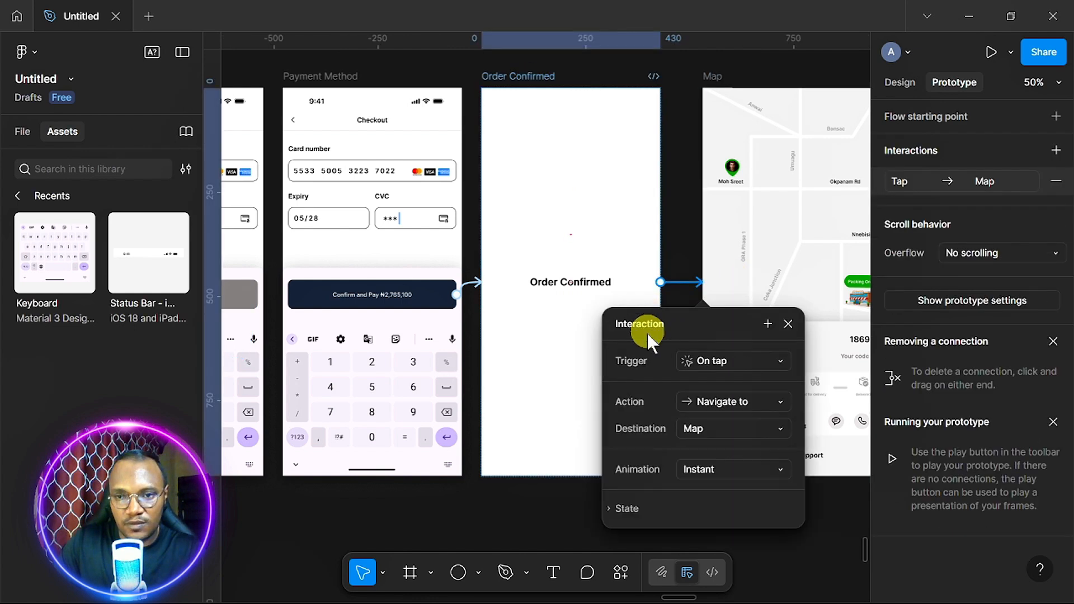
{"action": "left_click", "coordinate": [750, 362]}
{"action": "left_click", "coordinate": [724, 429]}
{"action": "left_click", "coordinate": [740, 386]}
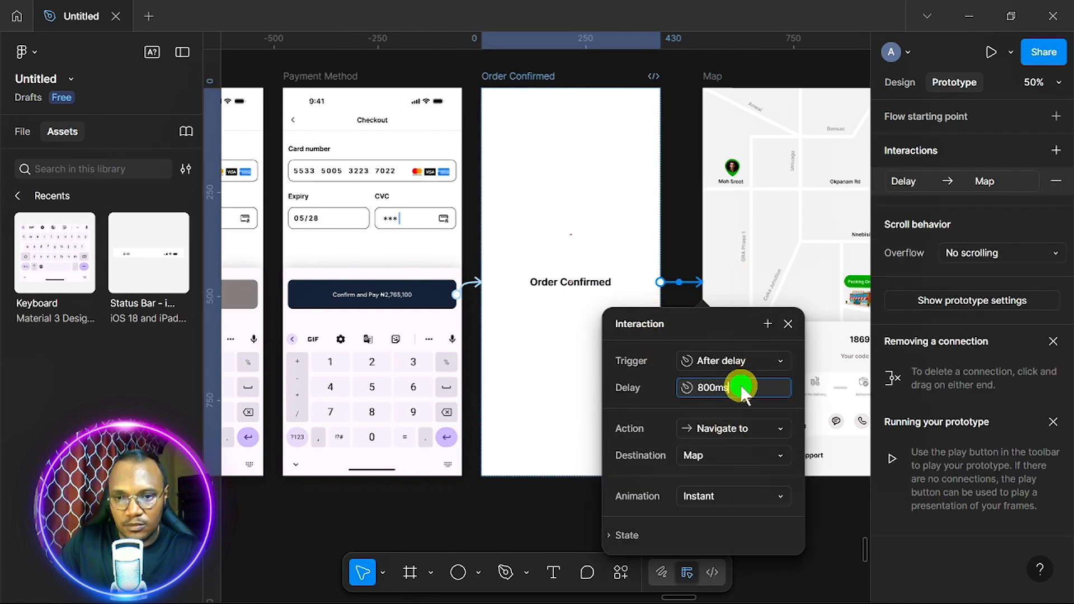
{"action": "type", "text": "10000"}
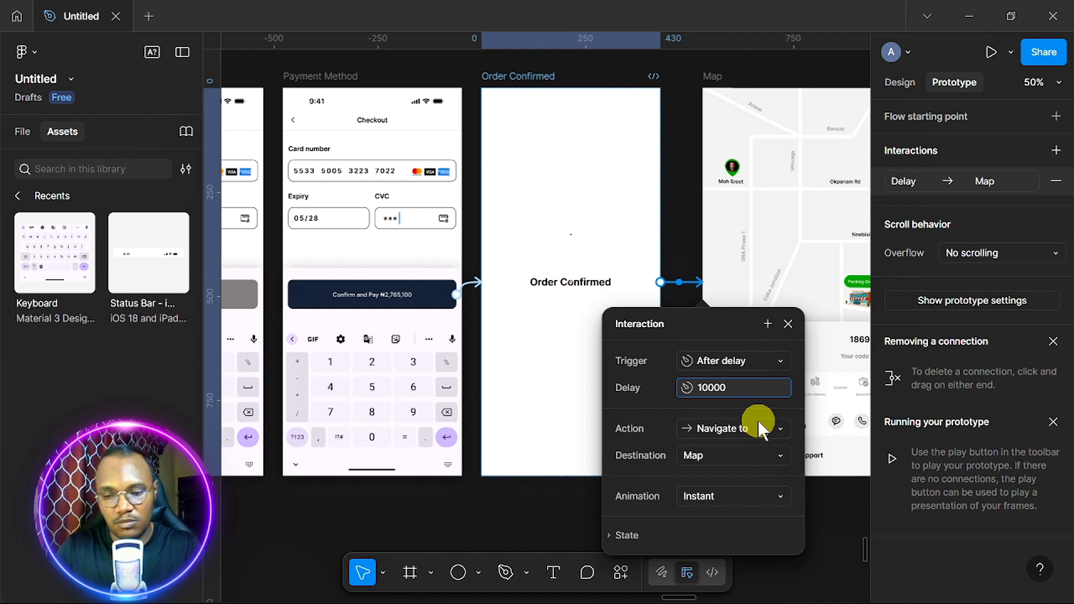
{"action": "key", "text": "Return"}
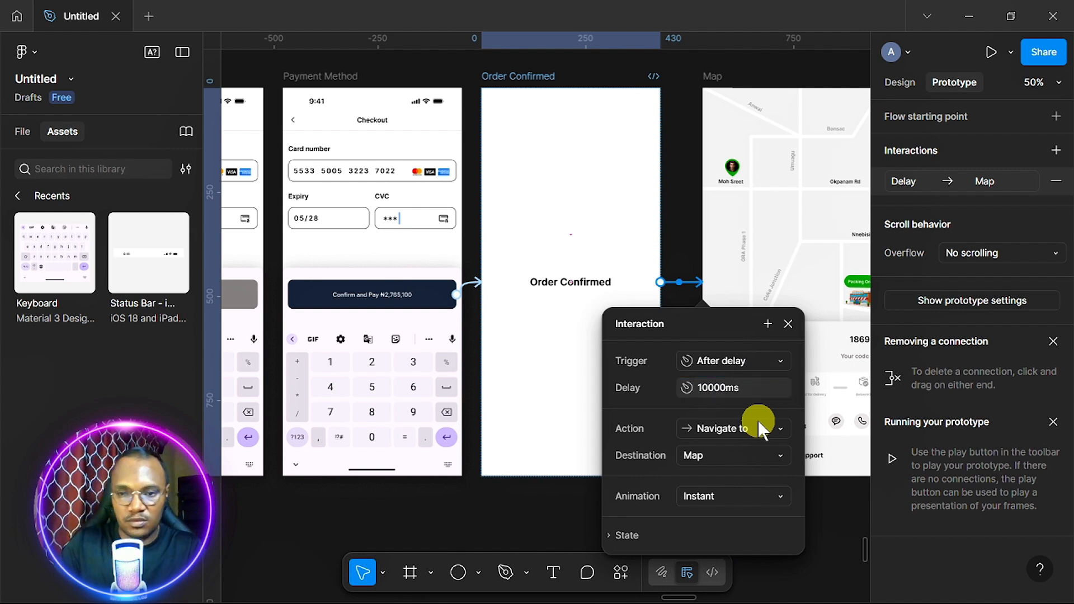
Copy the "Picking up your order..." panel from the first Map frame into the Order Confirmed frame and centre it horizontally
{"action": "left_click", "coordinate": [578, 367]}
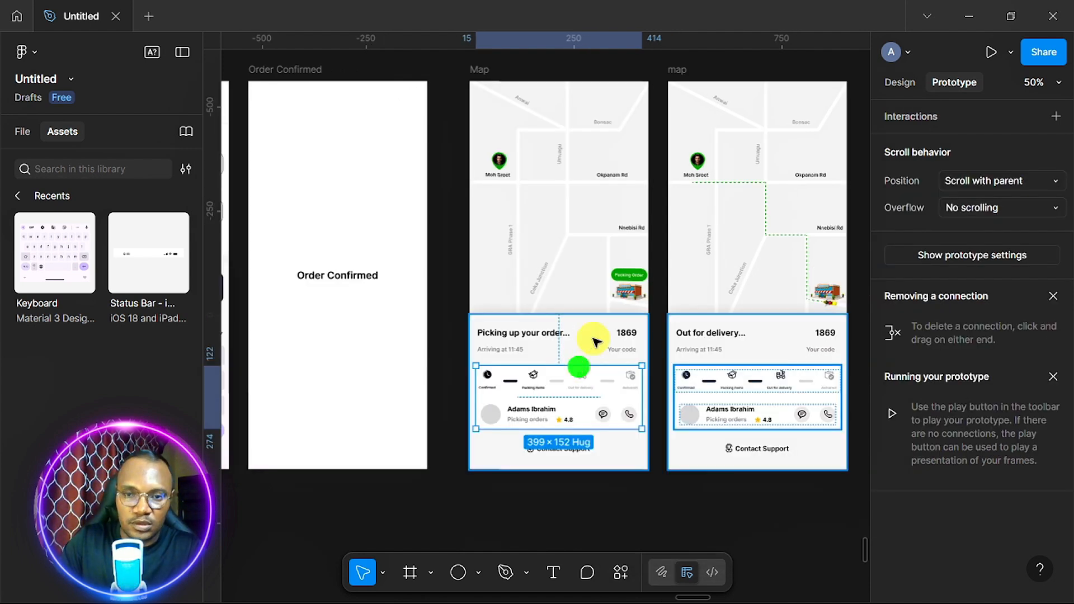
{"action": "left_click", "coordinate": [594, 337]}
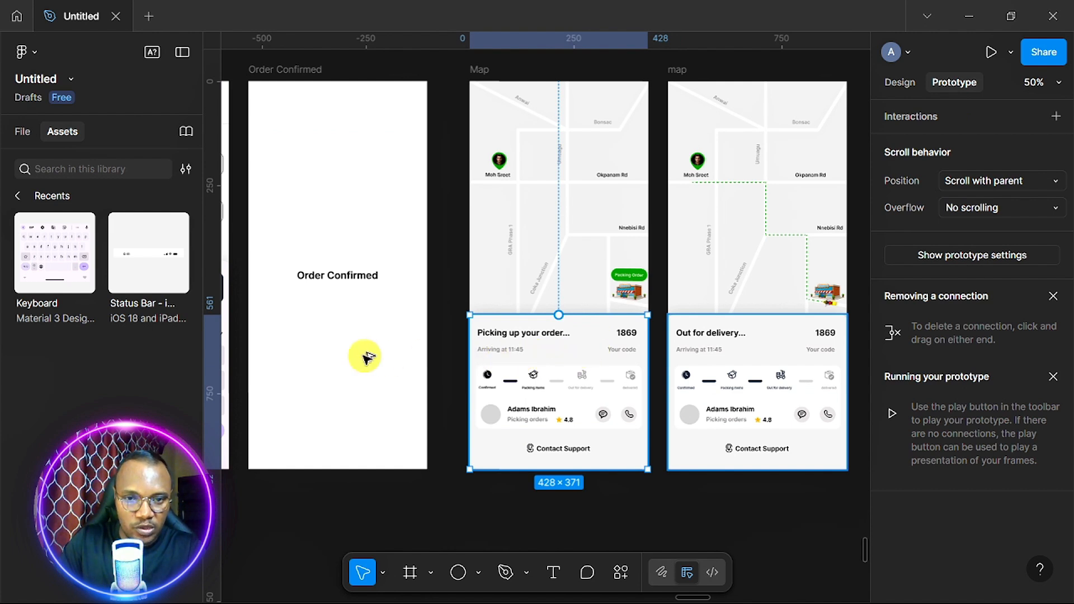
{"action": "key", "text": "shift+e"}
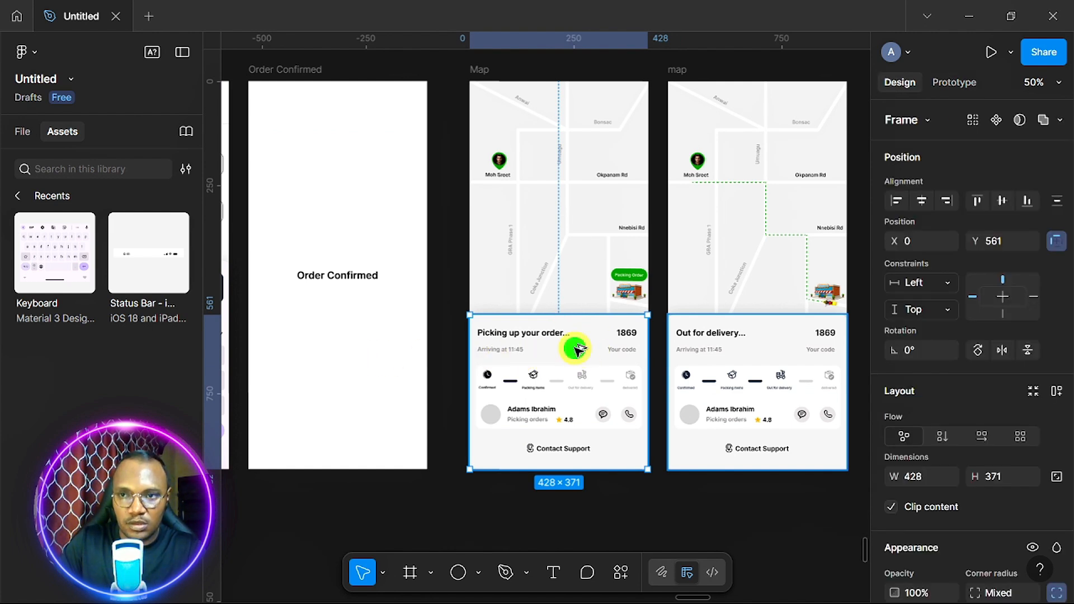
{"action": "left_click_drag", "start_coordinate": [577, 349], "coordinate": [326, 360]}
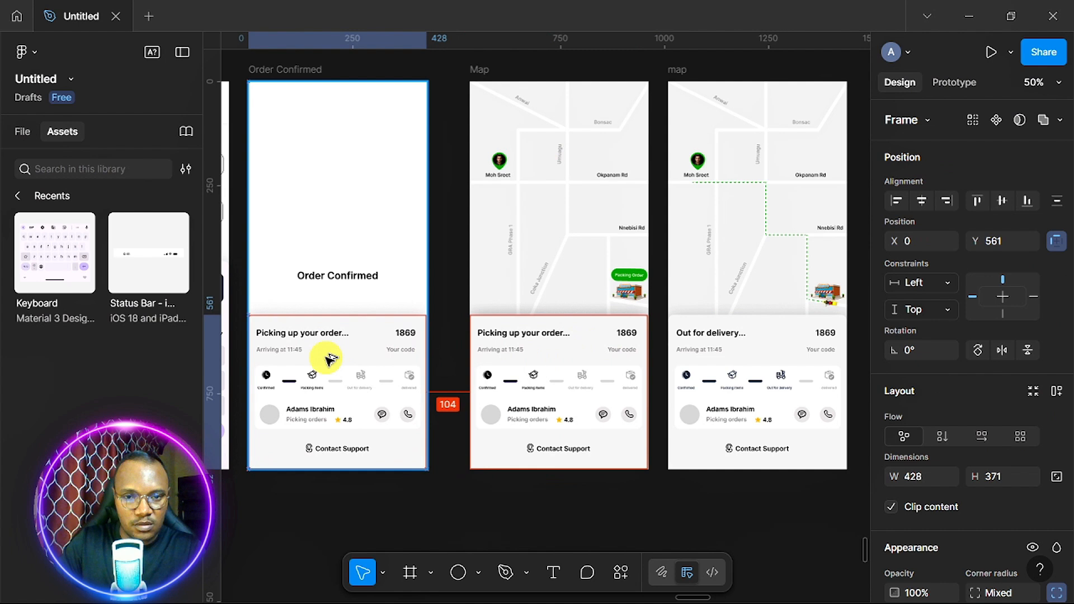
{"action": "left_click", "coordinate": [920, 201]}
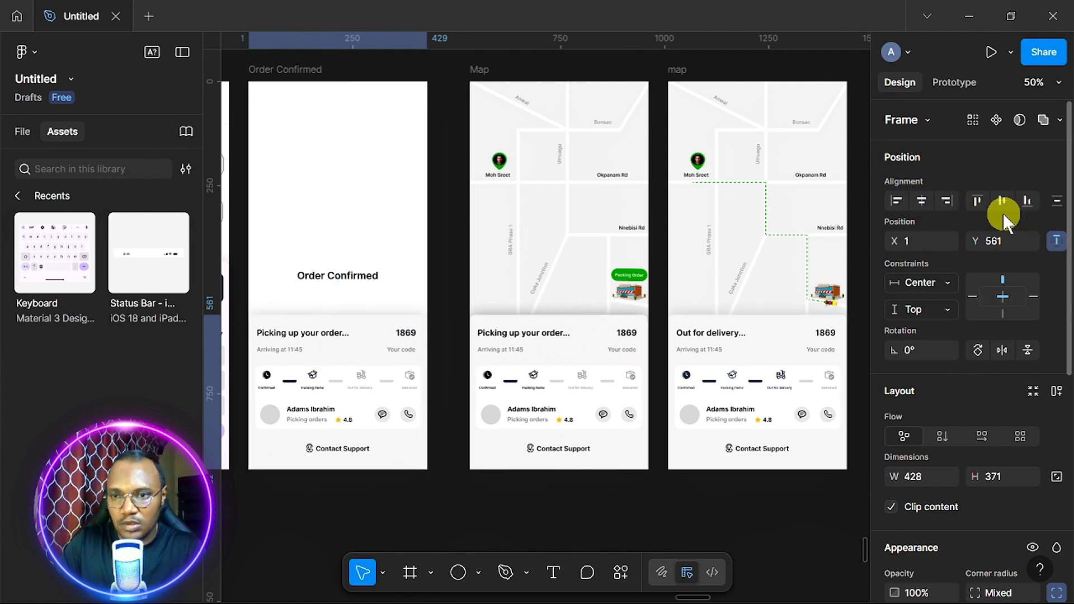
Move the copied order panel down to Y 970, just below the Order Confirmed frame's visible area
{"action": "key", "text": "Down"}
{"action": "key", "text": "Down"}
{"action": "key", "text": "Down"}
{"action": "key", "text": "Down"}
{"action": "key", "text": "Down"}
{"action": "key", "text": "Down"}
{"action": "key", "text": "Down"}
{"action": "key", "text": "Down"}
{"action": "key", "text": "Down"}
{"action": "key", "text": "Down"}
{"action": "key", "text": "Down"}
{"action": "key", "text": "Down"}
{"action": "key", "text": "Down"}
{"action": "key", "text": "Down"}
{"action": "key", "text": "Down"}
{"action": "key", "text": "Down"}
{"action": "key", "text": "Down"}
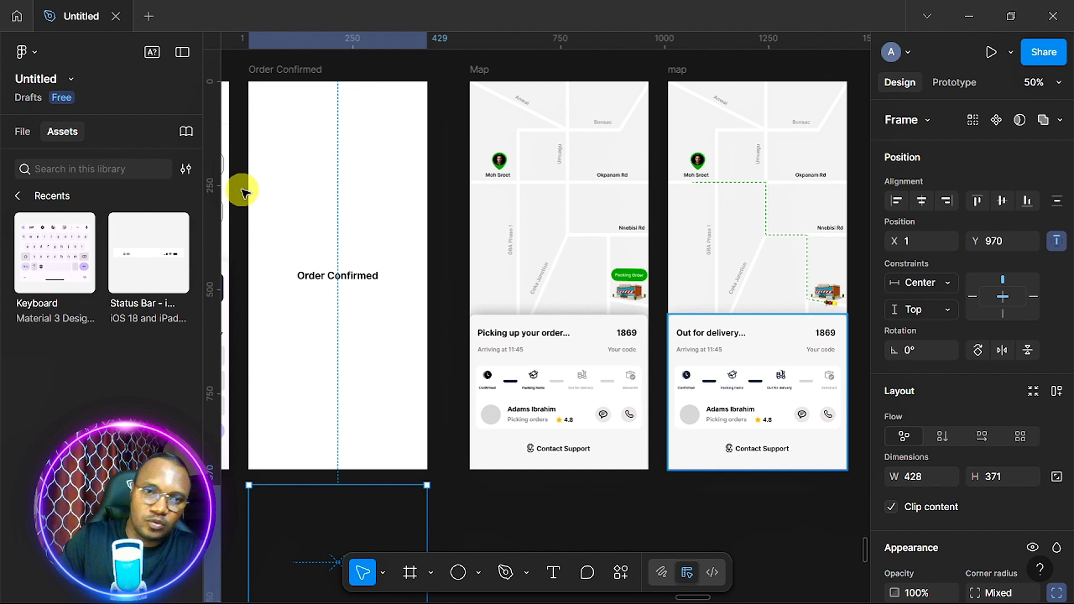
Set the animation of the delayed Order Confirmed to Map transition to Smart animate
{"action": "left_click", "coordinate": [288, 67]}
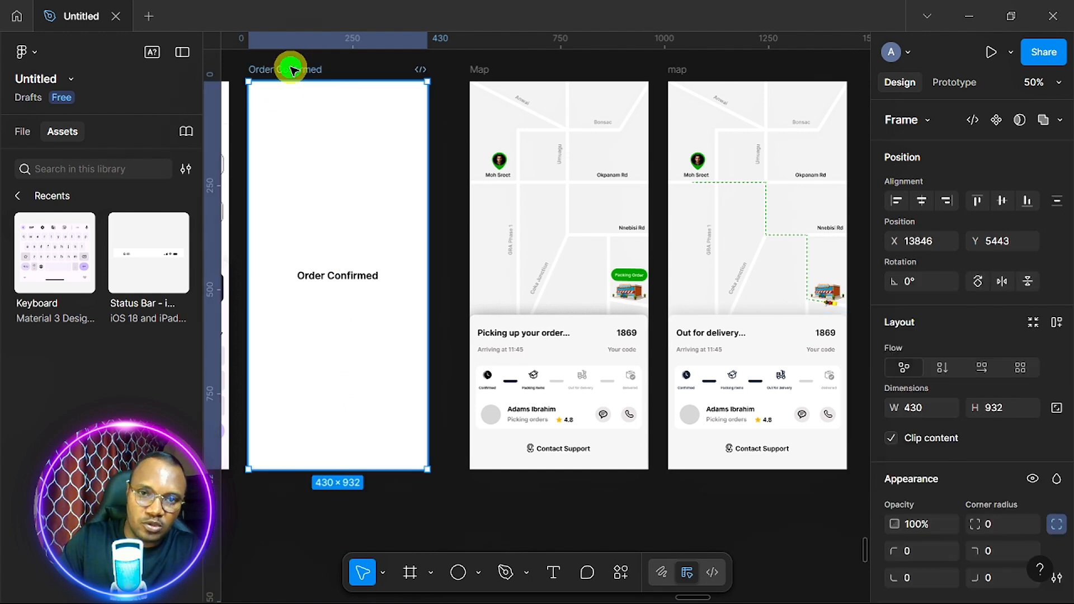
{"action": "left_click", "coordinate": [961, 84]}
{"action": "left_click", "coordinate": [444, 275]}
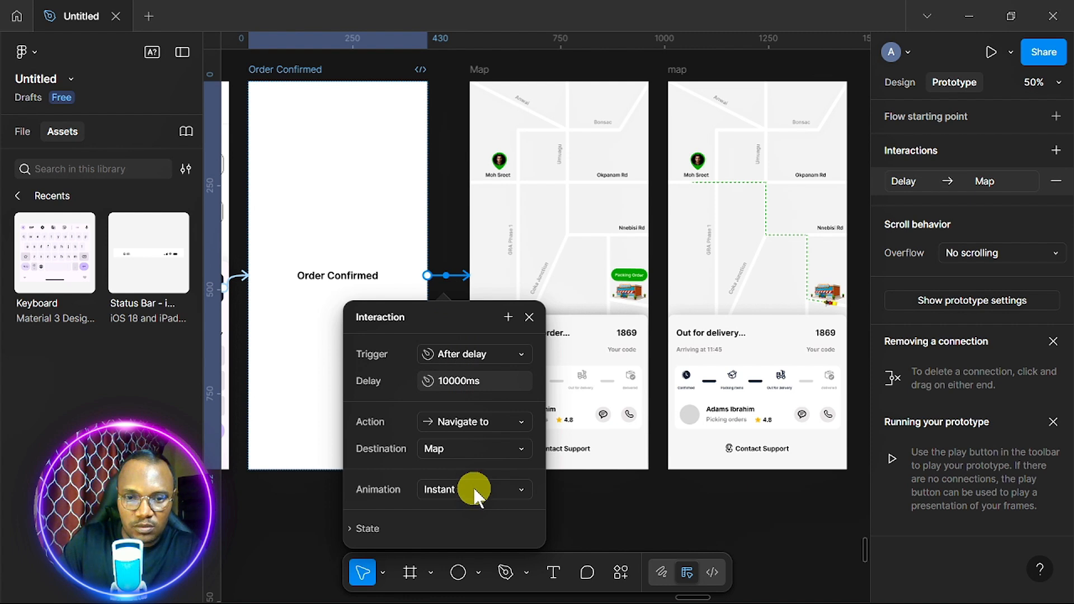
{"action": "left_click", "coordinate": [518, 484]}
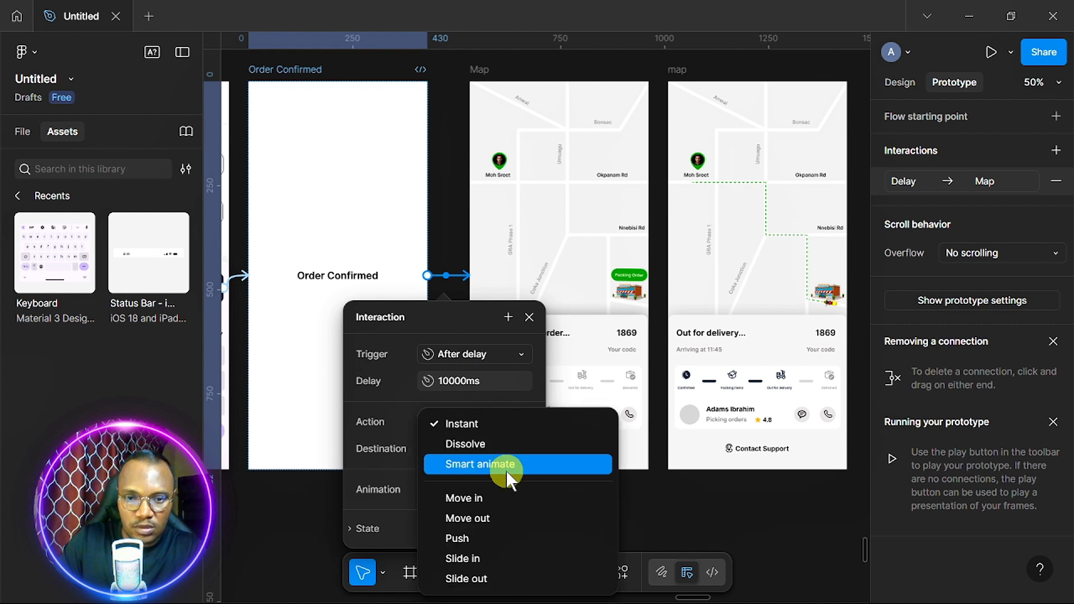
{"action": "left_click", "coordinate": [509, 465]}
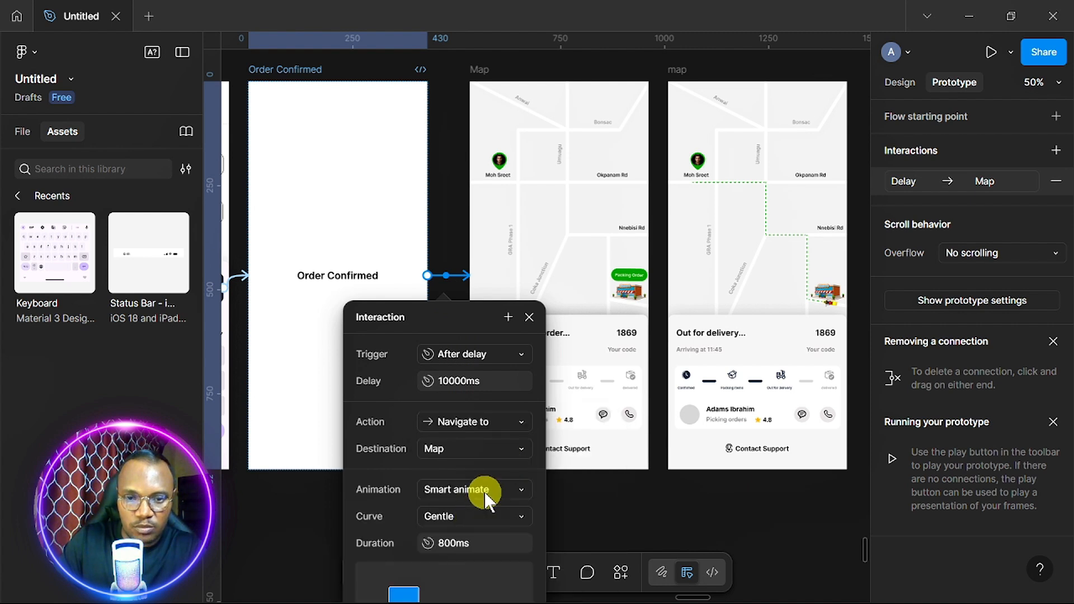
{"action": "left_click", "coordinate": [456, 219]}
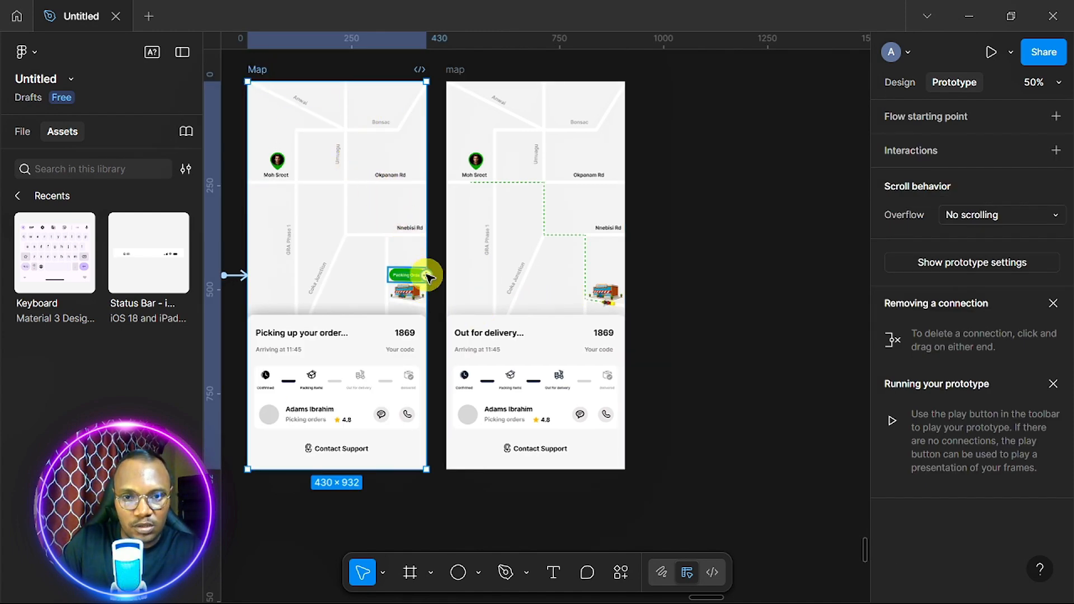
Link the first Map frame to the "Out for delivery..." map frame, triggered after a delay of 800 ms
{"action": "left_click_drag", "start_coordinate": [426, 275], "coordinate": [492, 279]}
{"action": "left_click", "coordinate": [523, 352]}
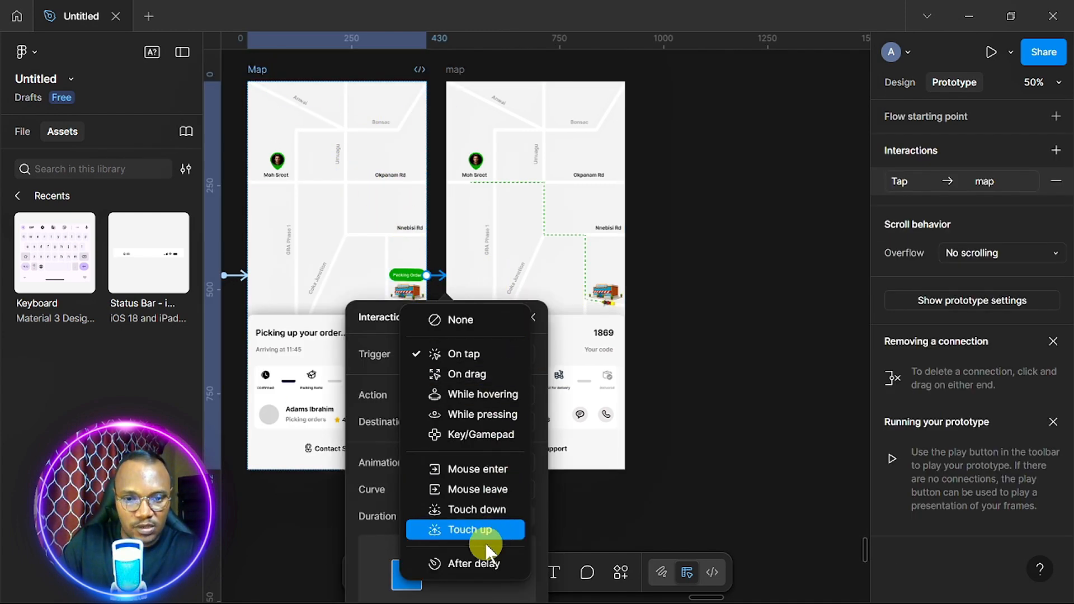
{"action": "left_click", "coordinate": [484, 564]}
{"action": "type", "text": "800"}
{"action": "key", "text": "Return"}
Preview the prototype from the blank opening frame and look through the home screen's product sections
{"action": "scroll", "coordinate": [439, 386], "scroll_direction": "down", "scroll_amount": 10}
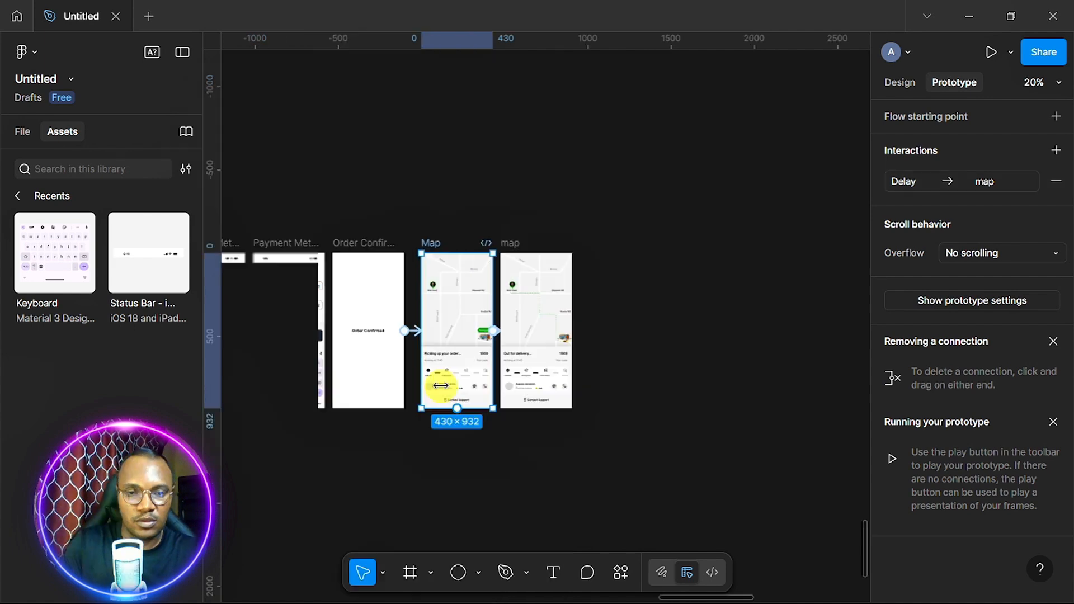
{"action": "scroll", "coordinate": [441, 387], "scroll_direction": "down", "scroll_amount": 4}
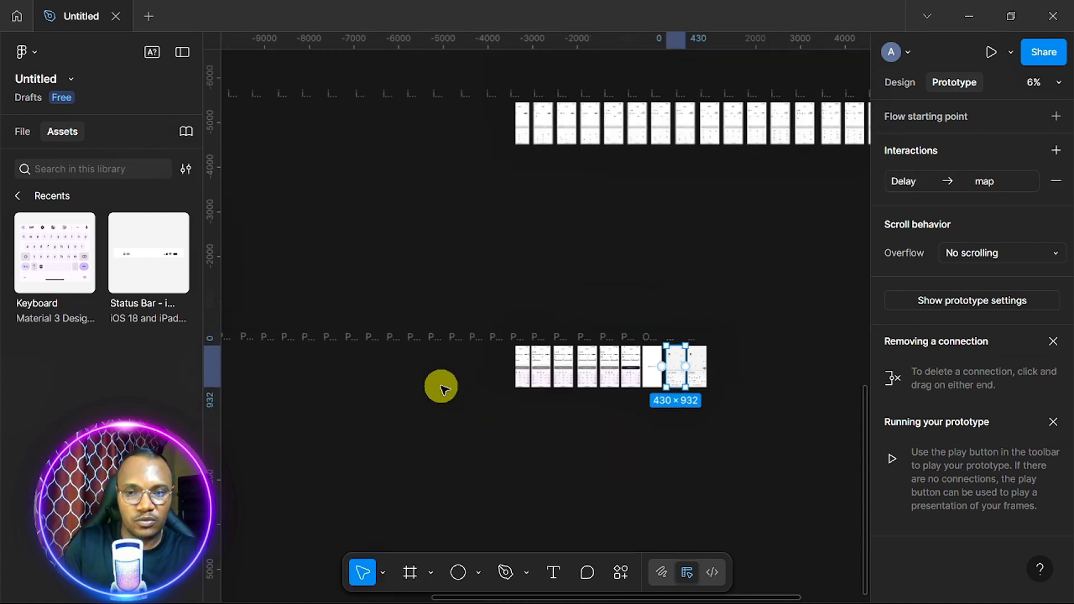
{"action": "scroll", "coordinate": [441, 387], "scroll_direction": "left", "scroll_amount": 10}
{"action": "scroll", "coordinate": [441, 387], "scroll_direction": "left", "scroll_amount": 10}
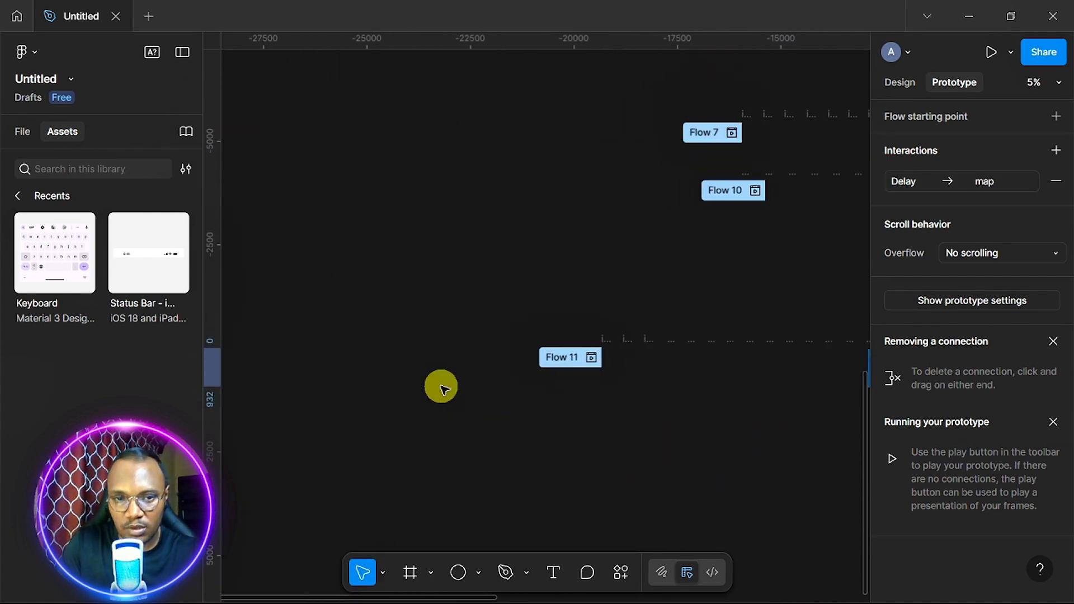
{"action": "scroll", "coordinate": [441, 387], "scroll_direction": "right", "scroll_amount": 4}
{"action": "scroll", "coordinate": [441, 387], "scroll_direction": "up", "scroll_amount": 2}
{"action": "scroll", "coordinate": [441, 387], "scroll_direction": "up", "scroll_amount": 8}
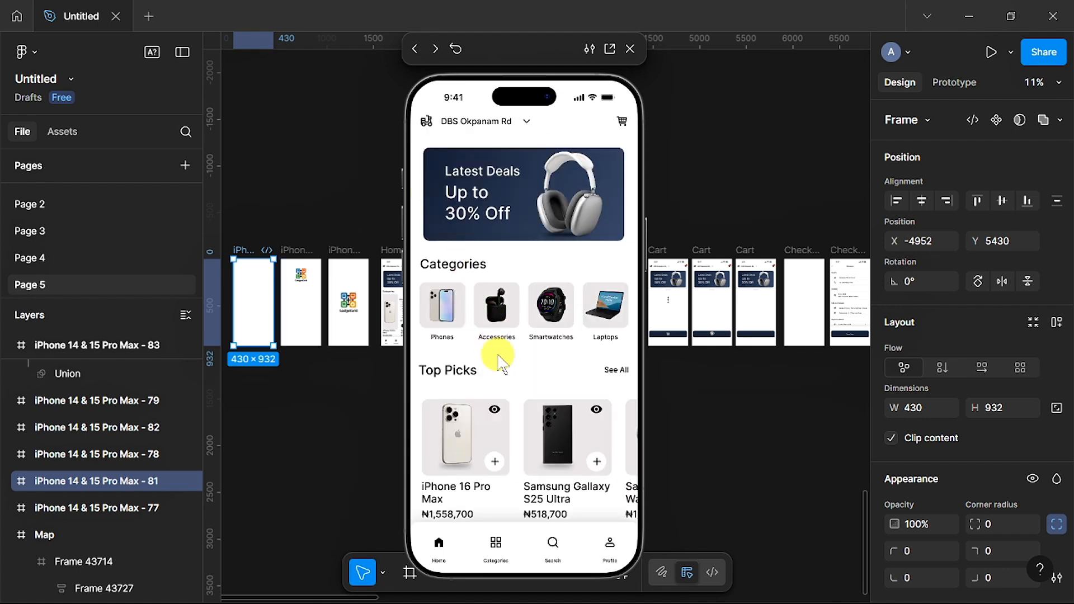
{"action": "scroll", "coordinate": [498, 358], "scroll_direction": "down", "scroll_amount": 2}
{"action": "scroll", "coordinate": [500, 360], "scroll_direction": "down", "scroll_amount": 5}
{"action": "scroll", "coordinate": [500, 360], "scroll_direction": "up", "scroll_amount": 3}
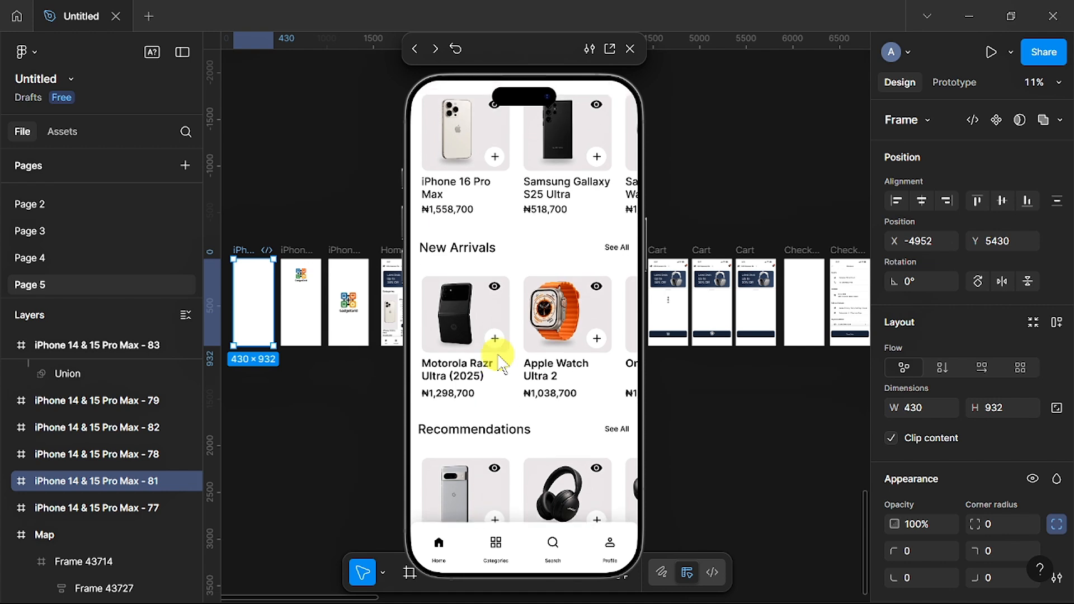
{"action": "scroll", "coordinate": [497, 357], "scroll_direction": "up", "scroll_amount": 4}
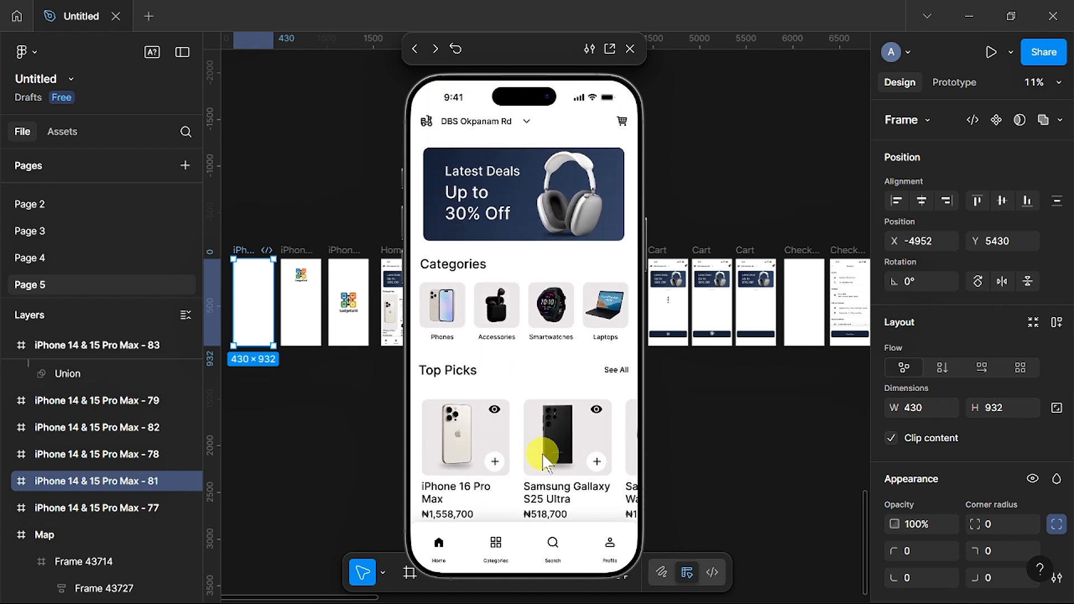
Browse the Top Picks row in the preview, then expand and collapse the iPhone 16 Pro Max details
{"action": "scroll", "coordinate": [537, 448], "scroll_direction": "right", "scroll_amount": 3}
{"action": "scroll", "coordinate": [544, 460], "scroll_direction": "left", "scroll_amount": 3}
{"action": "left_click", "coordinate": [495, 411]}
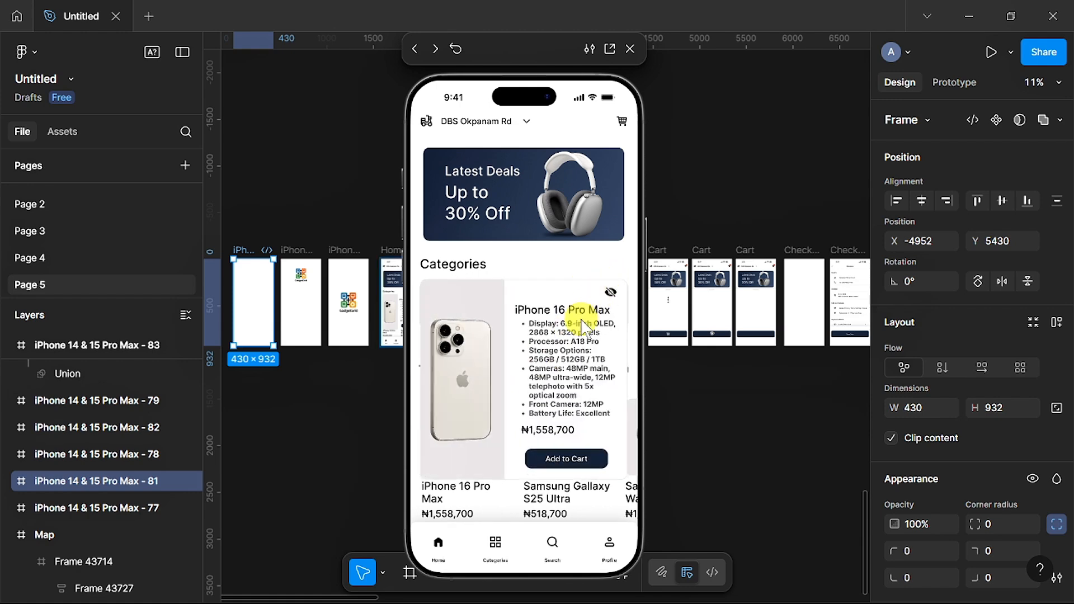
{"action": "left_click", "coordinate": [612, 300]}
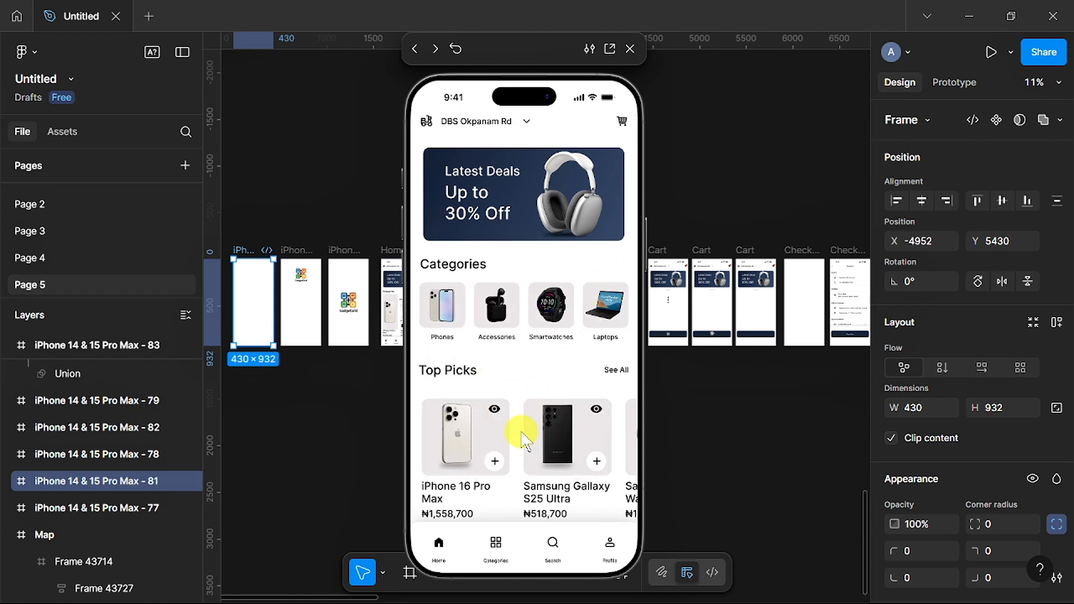
Test adding the Samsung Galaxy S25 Ultra and Samsung Galaxy Watch 7 from Top Picks to the cart in the preview
{"action": "scroll", "coordinate": [529, 439], "scroll_direction": "right", "scroll_amount": 3}
{"action": "scroll", "coordinate": [528, 439], "scroll_direction": "right", "scroll_amount": 2}
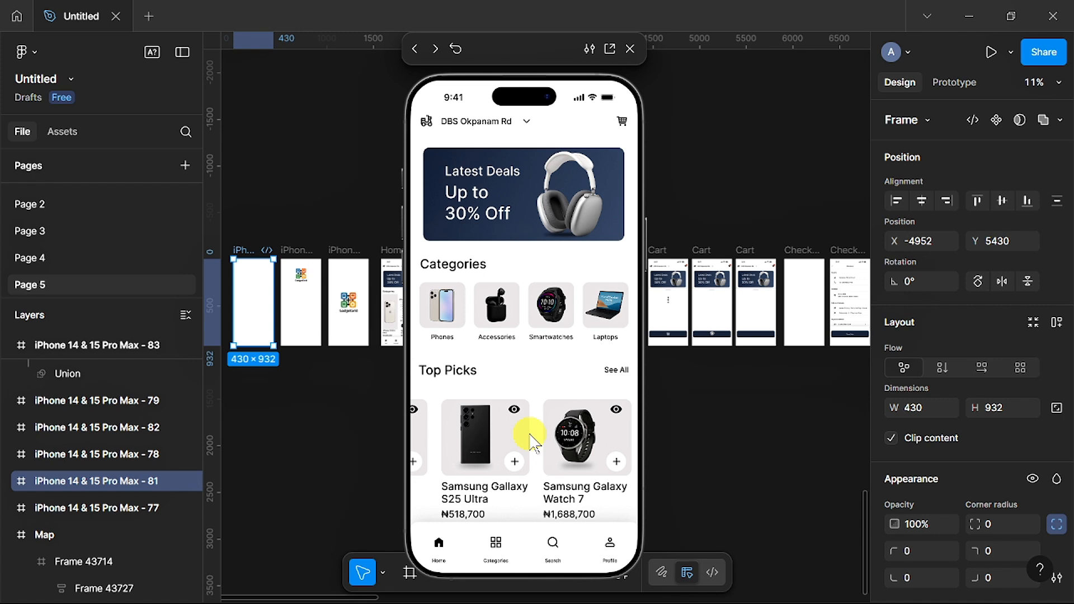
{"action": "left_click", "coordinate": [515, 464]}
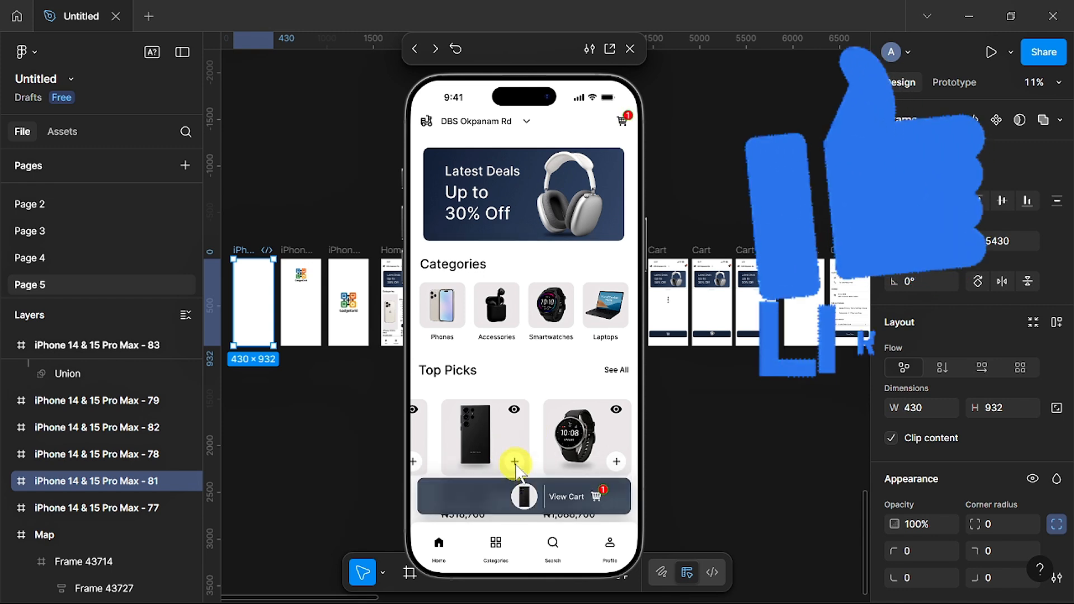
{"action": "scroll", "coordinate": [515, 465], "scroll_direction": "right", "scroll_amount": 3}
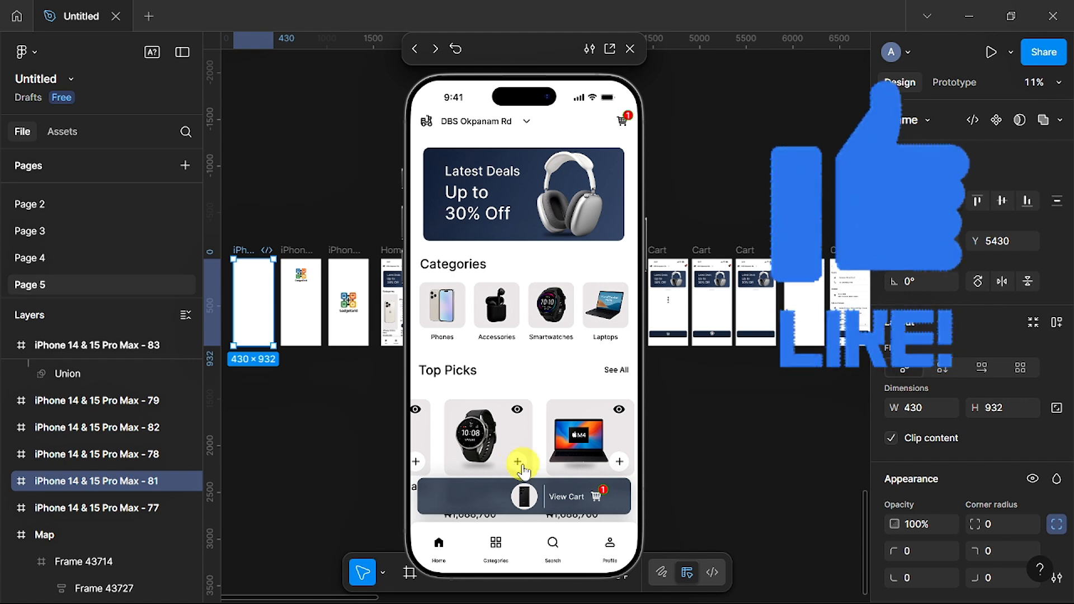
{"action": "left_click", "coordinate": [515, 464]}
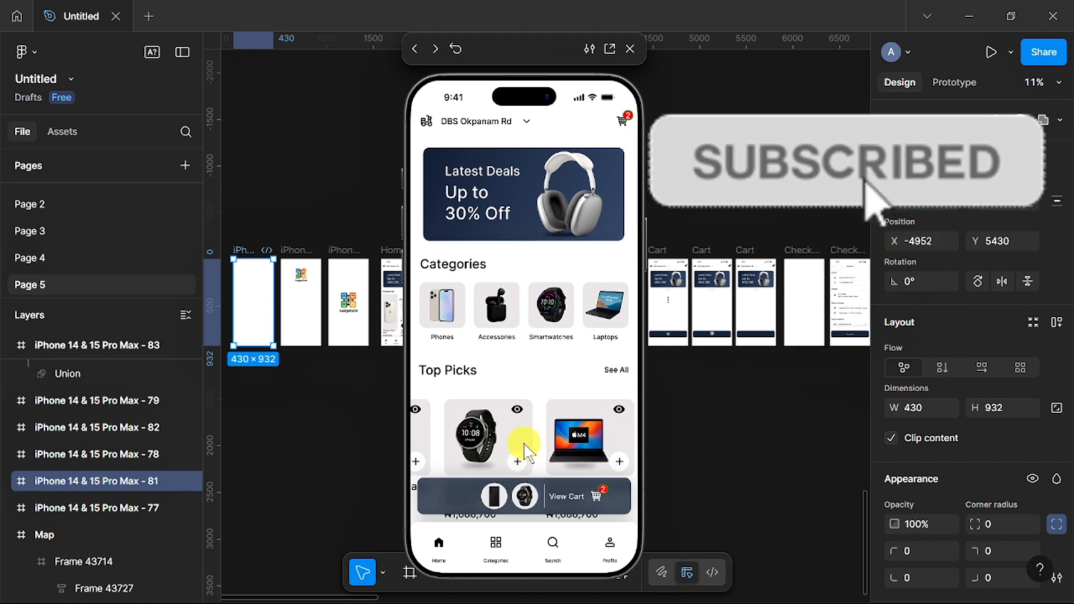
Test adding the Bose Ultra Headphones from Recommendations to the cart and return to the start of the home screen
{"action": "scroll", "coordinate": [525, 445], "scroll_direction": "down", "scroll_amount": 4}
{"action": "scroll", "coordinate": [526, 451], "scroll_direction": "down", "scroll_amount": 3}
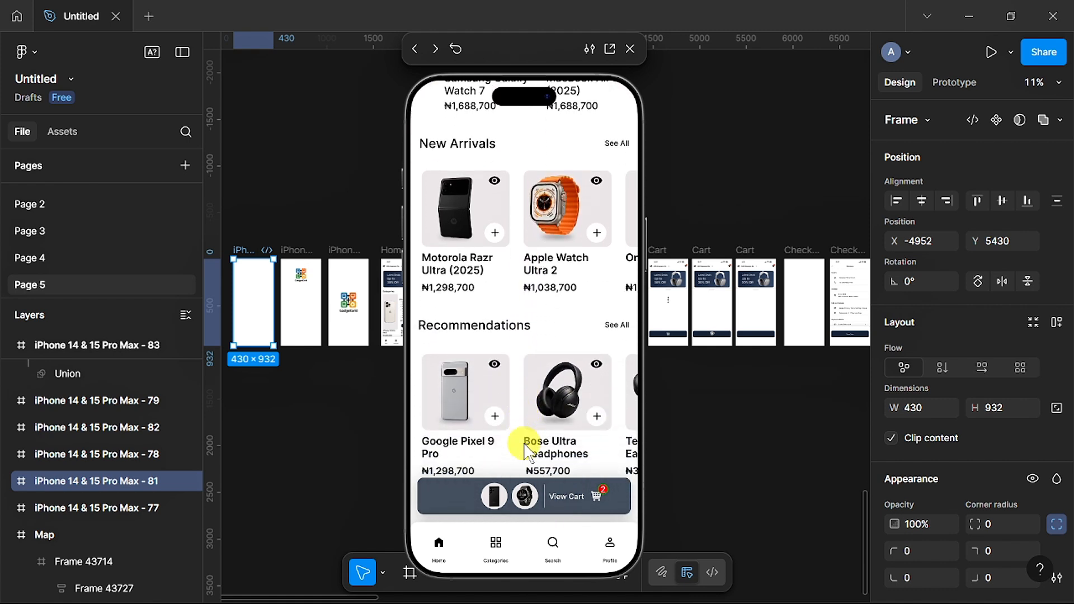
{"action": "scroll", "coordinate": [526, 451], "scroll_direction": "right", "scroll_amount": 3}
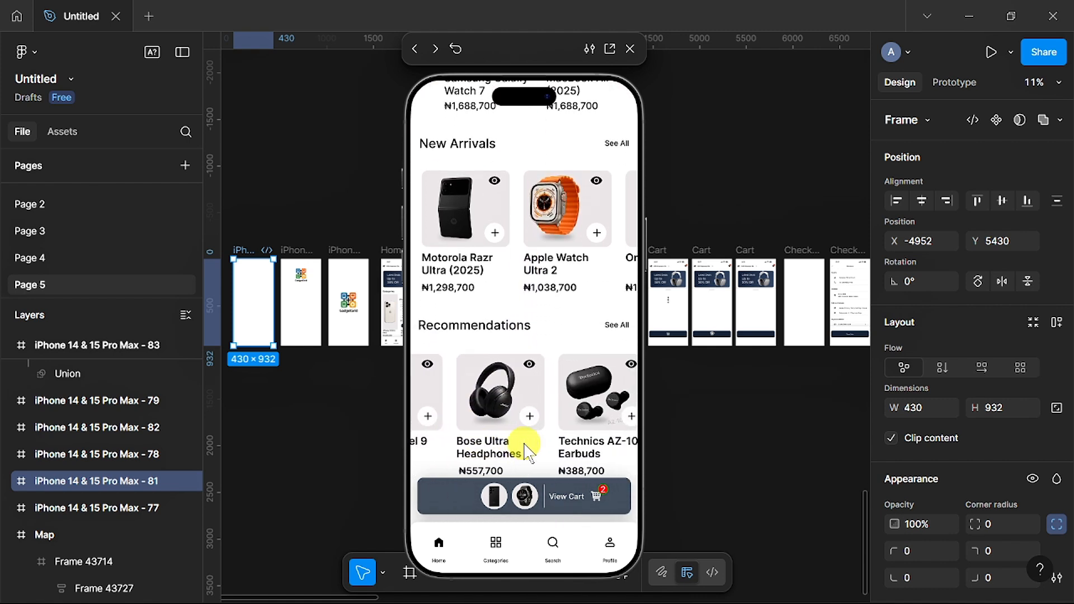
{"action": "left_click", "coordinate": [529, 415]}
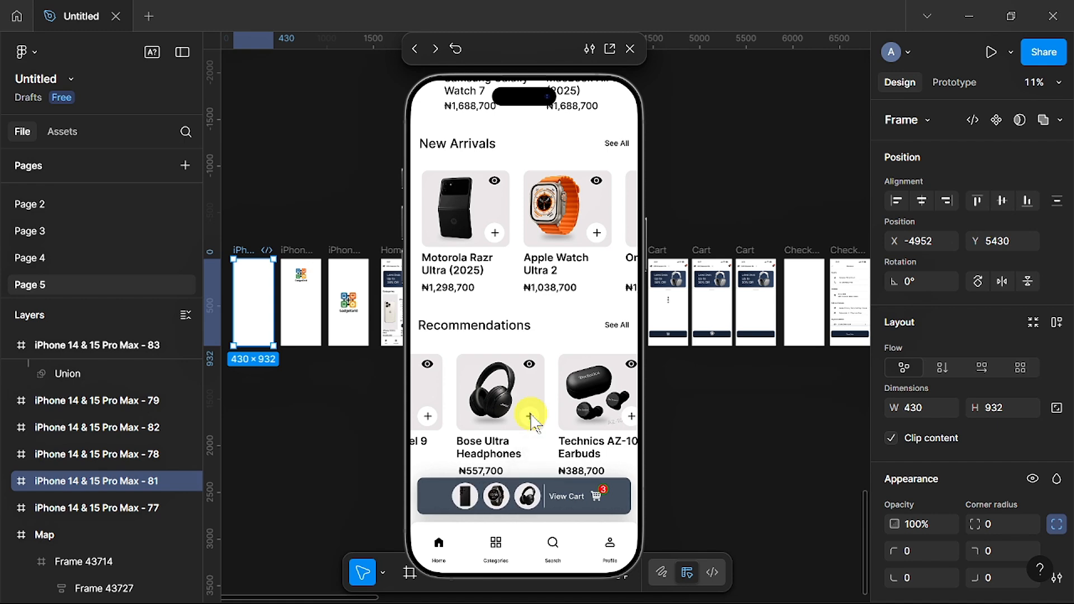
{"action": "scroll", "coordinate": [531, 424], "scroll_direction": "up", "scroll_amount": 6}
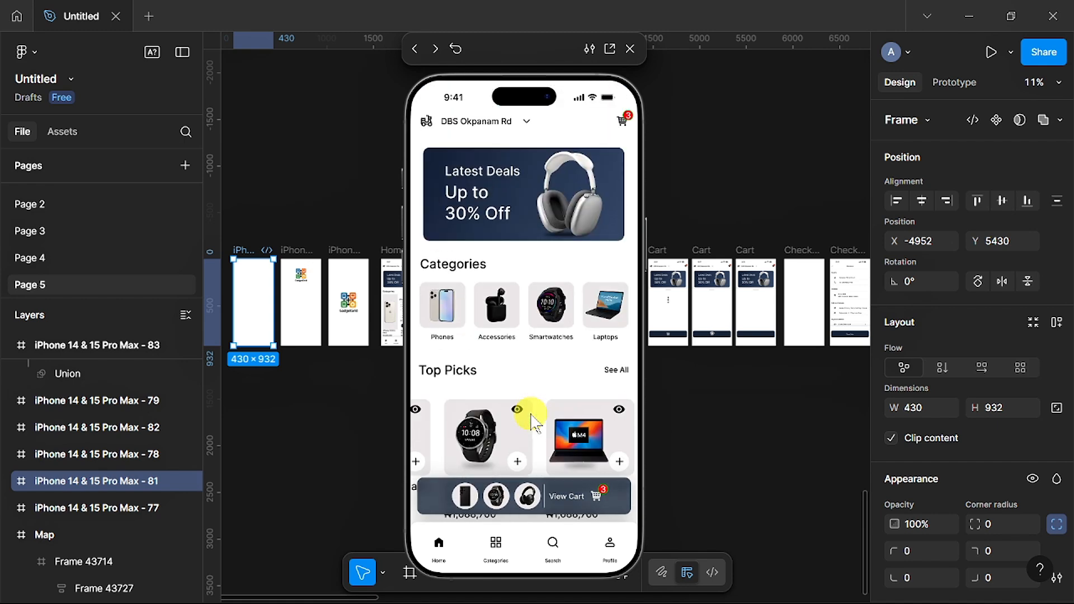
Test expanding, collapsing and reopening the View Cart sheet in the preview
{"action": "left_click", "coordinate": [444, 502]}
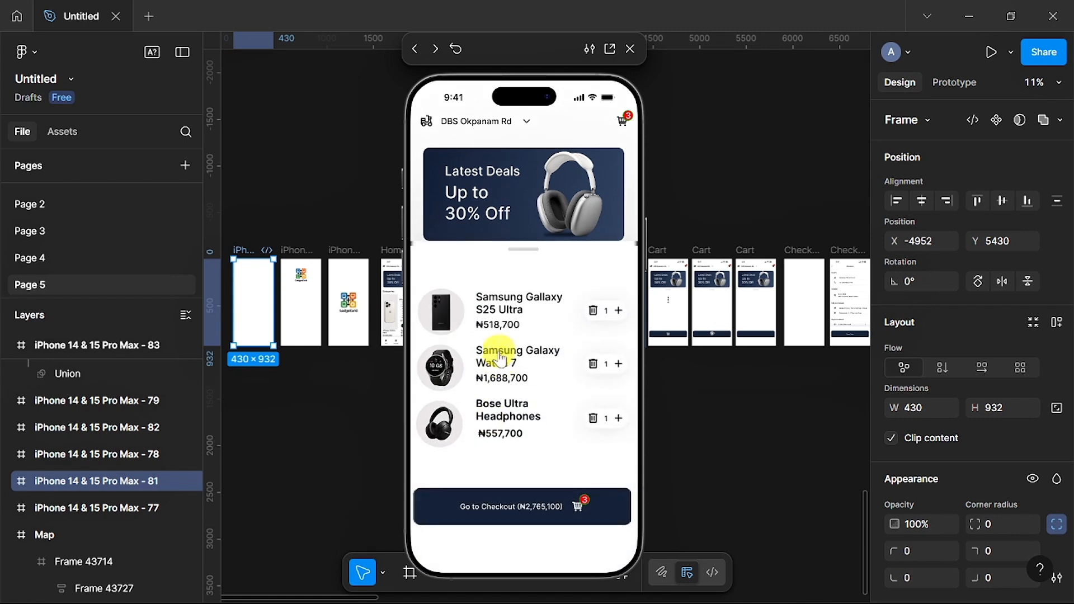
{"action": "left_click", "coordinate": [520, 334]}
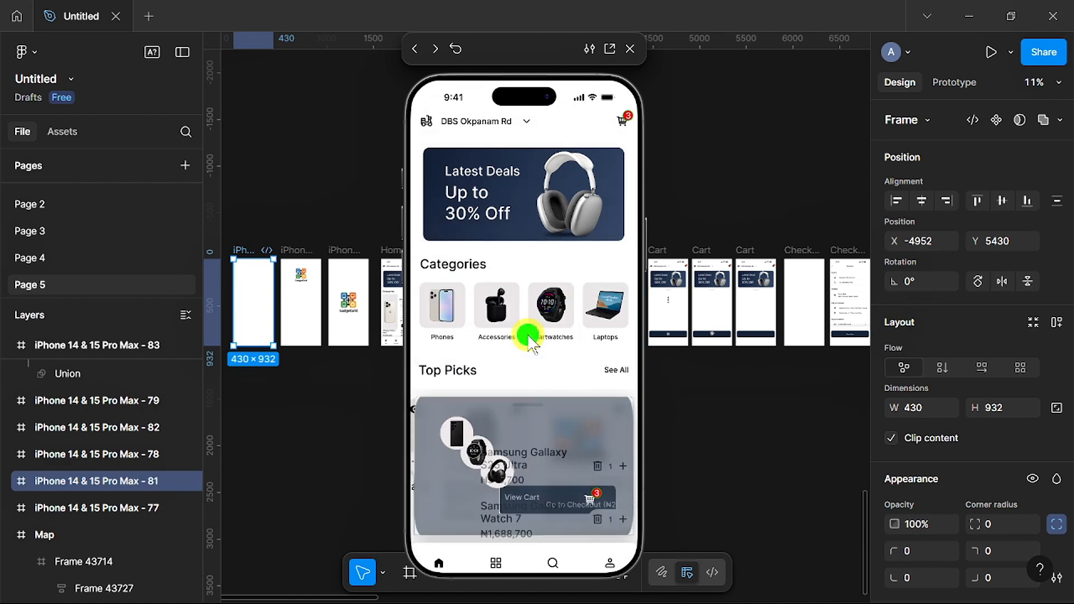
{"action": "left_click", "coordinate": [481, 497]}
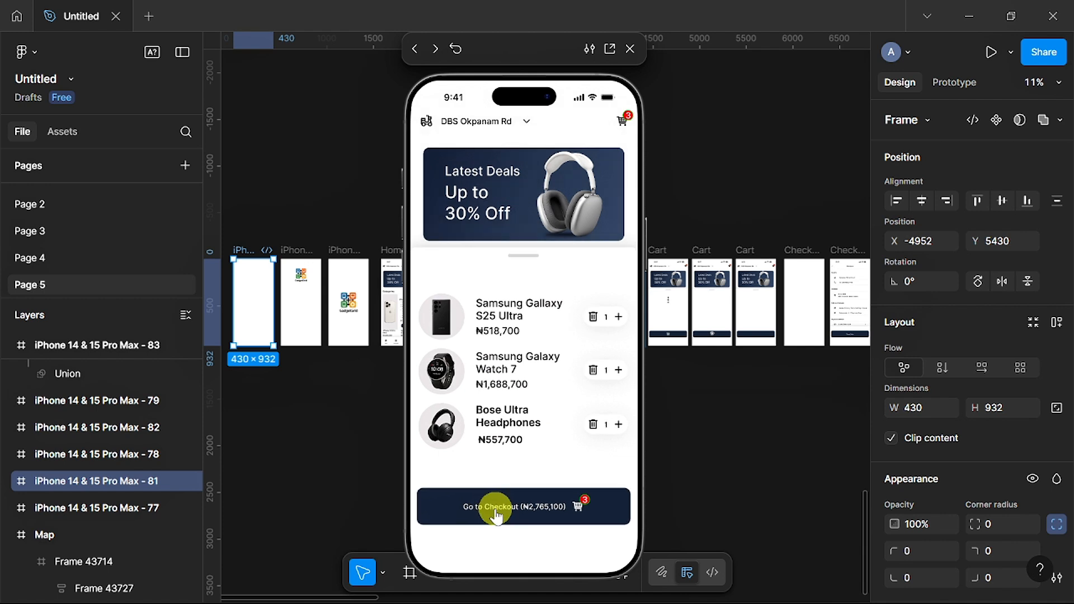
Proceed from the cart to checkout in the preview and review the details, delivery estimate, payment method and order summary
{"action": "left_click", "coordinate": [495, 508]}
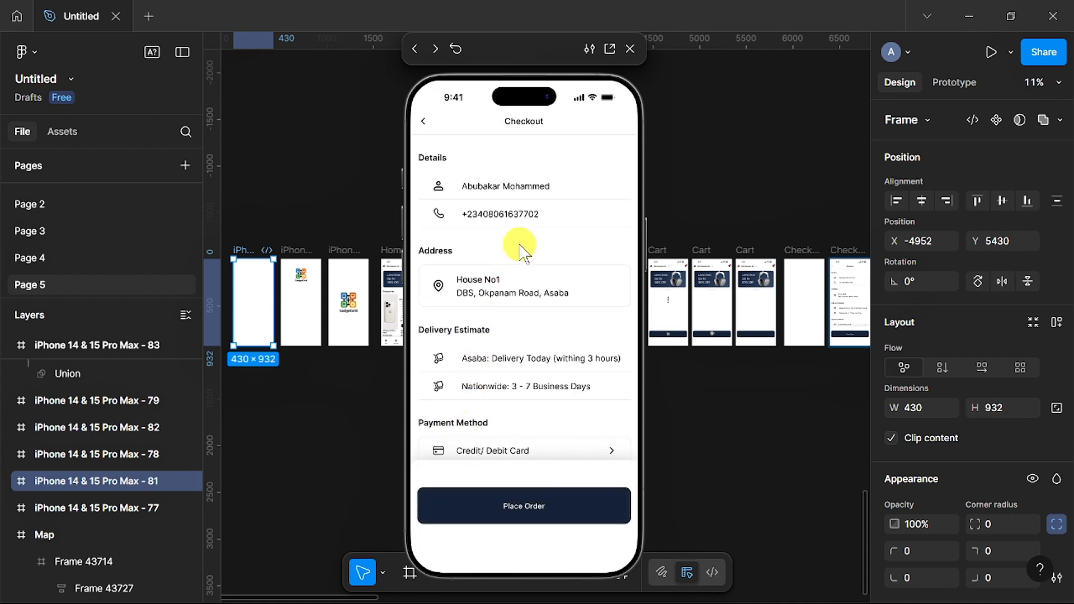
{"action": "scroll", "coordinate": [520, 250], "scroll_direction": "down", "scroll_amount": 1}
{"action": "scroll", "coordinate": [520, 250], "scroll_direction": "down", "scroll_amount": 3}
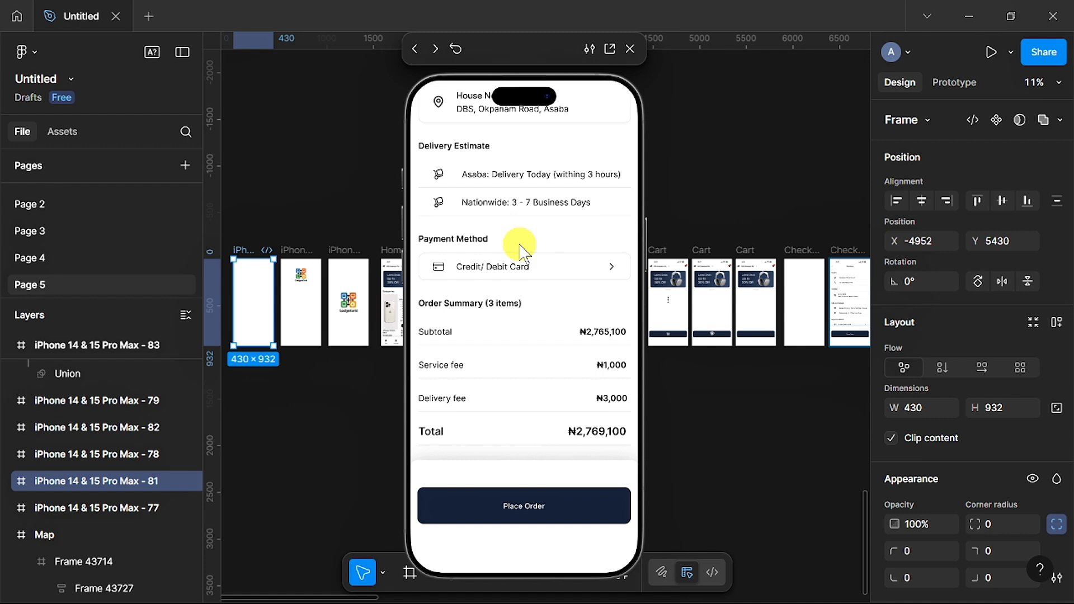
{"action": "scroll", "coordinate": [520, 250], "scroll_direction": "up", "scroll_amount": 3}
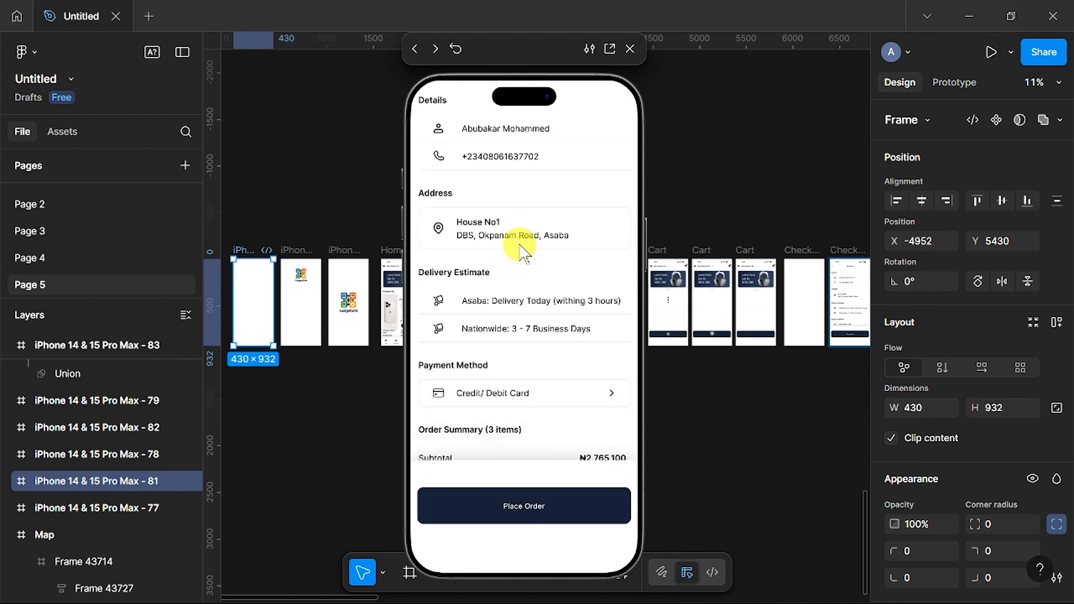
{"action": "scroll", "coordinate": [520, 250], "scroll_direction": "down", "scroll_amount": 3}
{"action": "scroll", "coordinate": [520, 240], "scroll_direction": "up", "scroll_amount": 2}
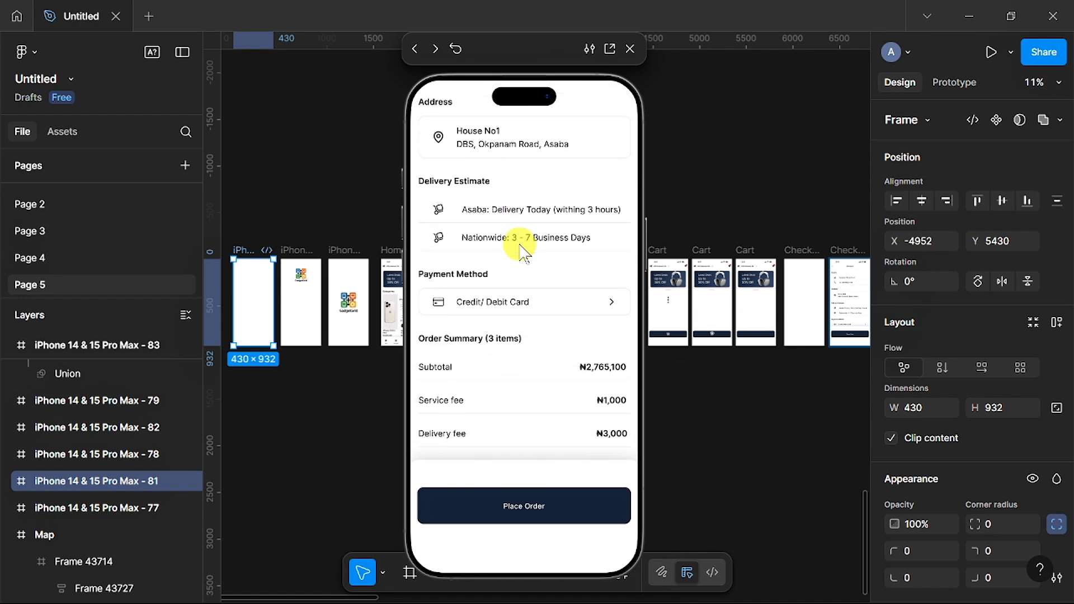
Choose Credit/Debit Card as the payment method in the preview and enter the full card number on the on-screen keypad
{"action": "left_click", "coordinate": [531, 302]}
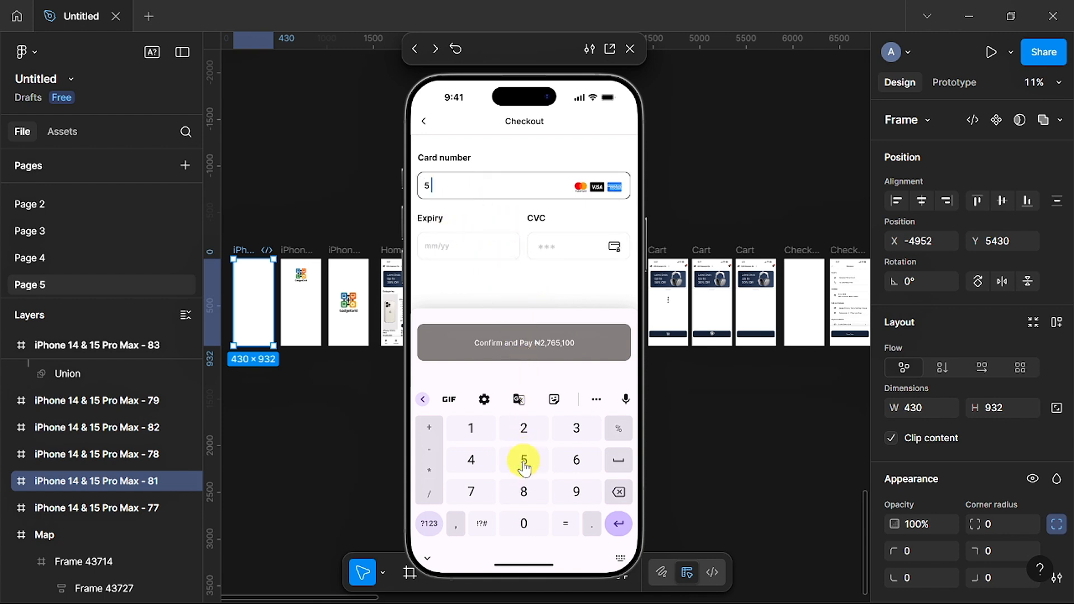
{"action": "left_click", "coordinate": [524, 466]}
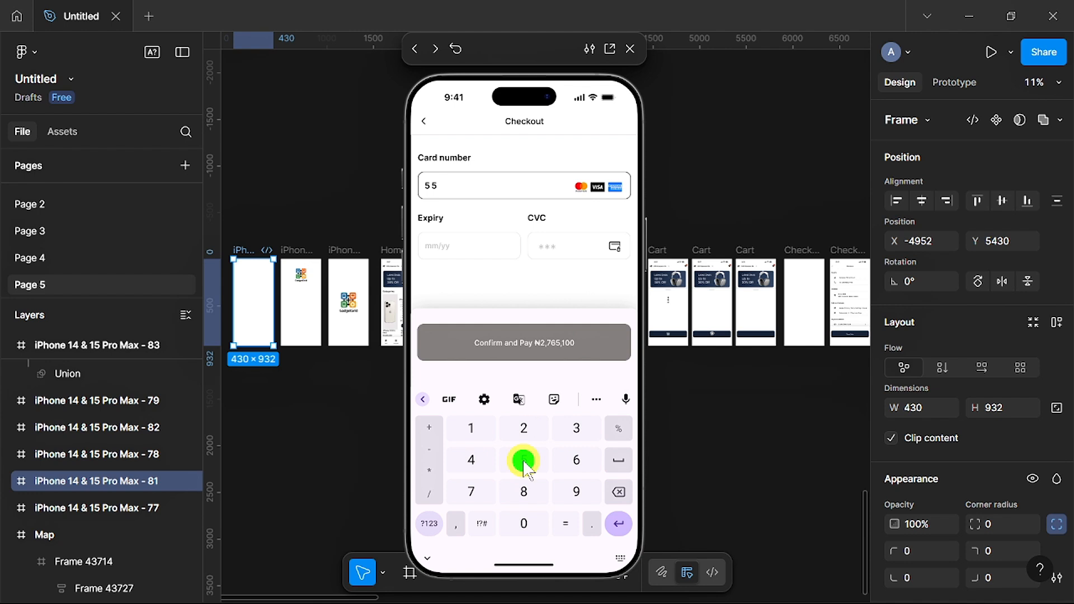
{"action": "left_click", "coordinate": [576, 429]}
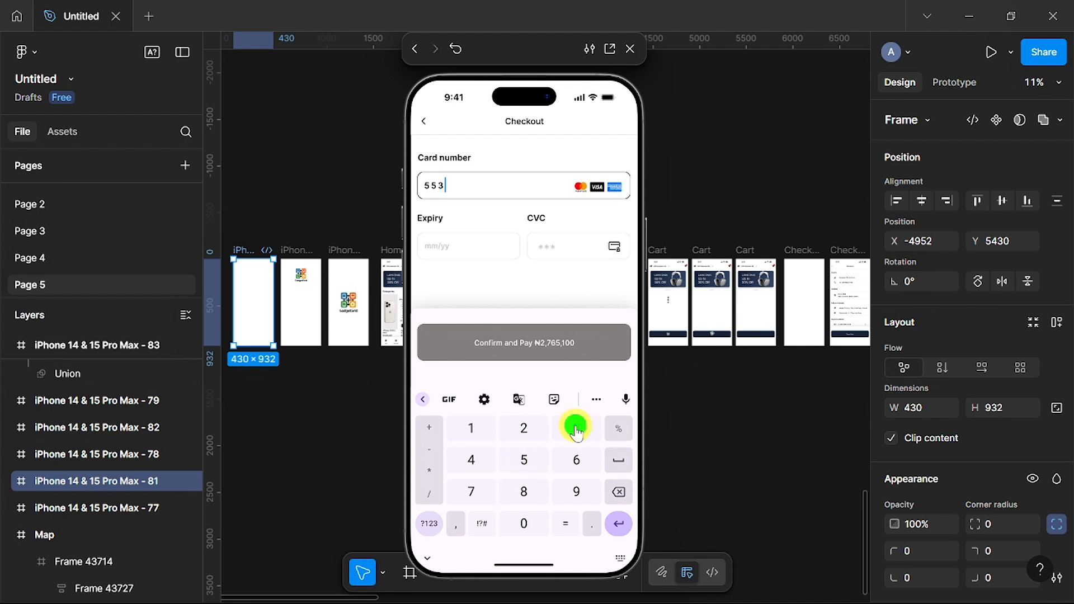
{"action": "left_click", "coordinate": [575, 429]}
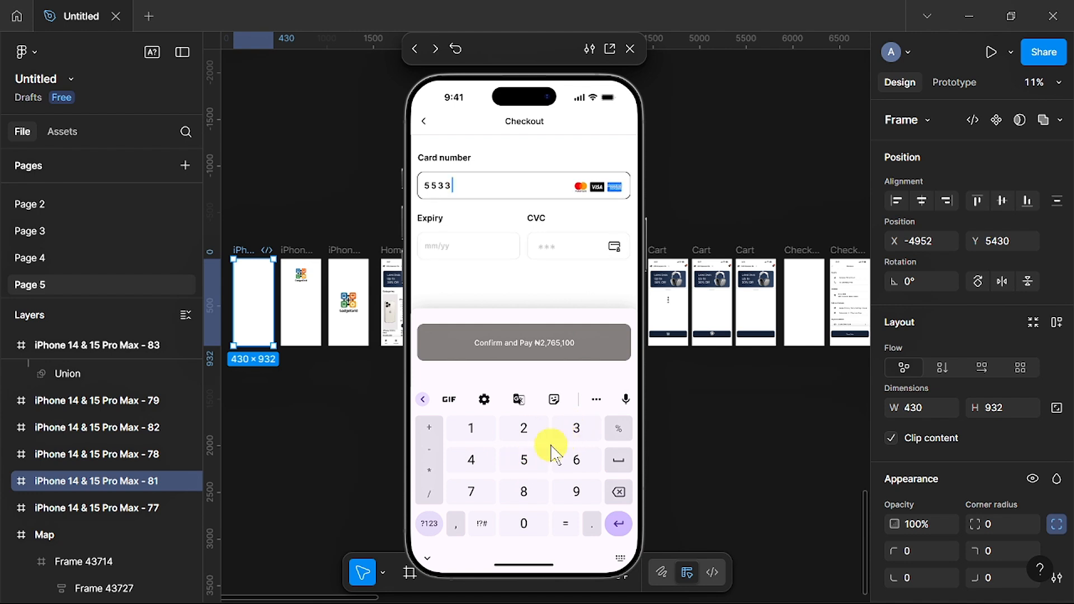
{"action": "left_click", "coordinate": [524, 466]}
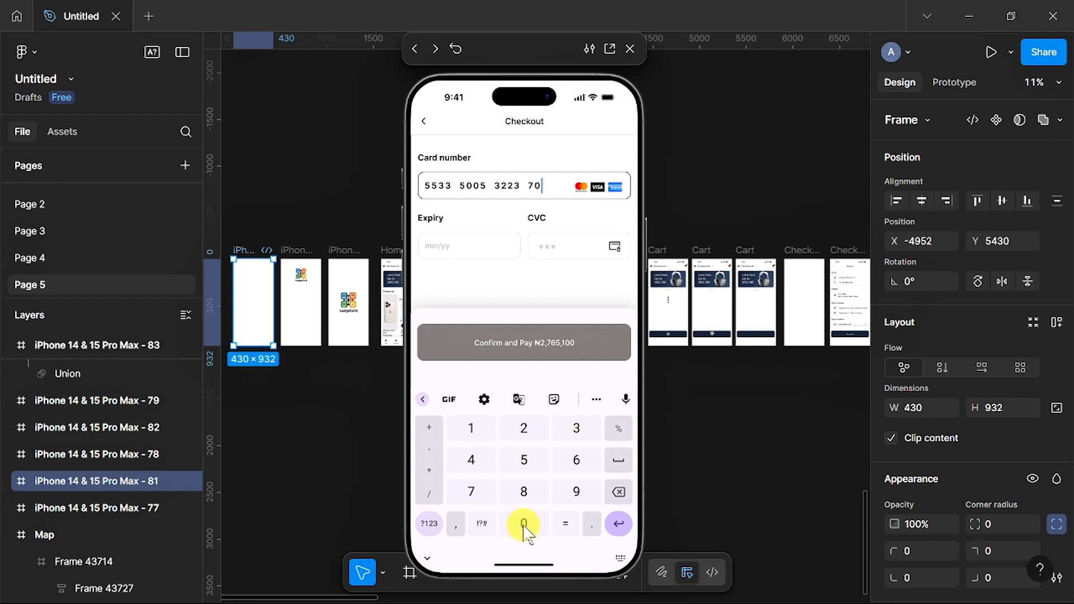
{"action": "left_click", "coordinate": [525, 428]}
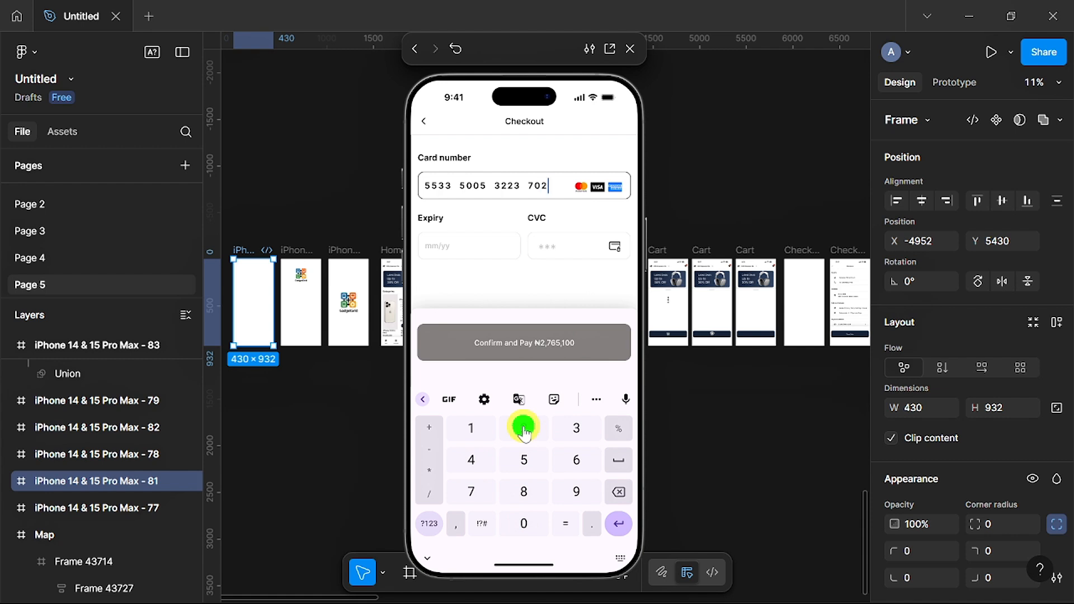
{"action": "left_click", "coordinate": [524, 428]}
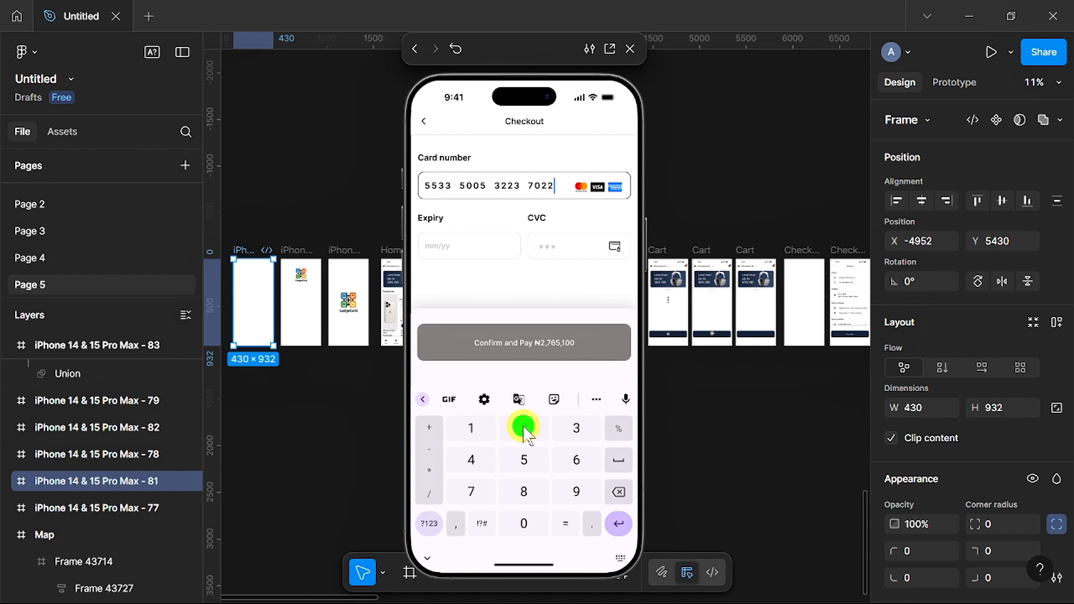
Test the Expiry field in the preview by filling in the card's expiry date
{"action": "left_click", "coordinate": [456, 248]}
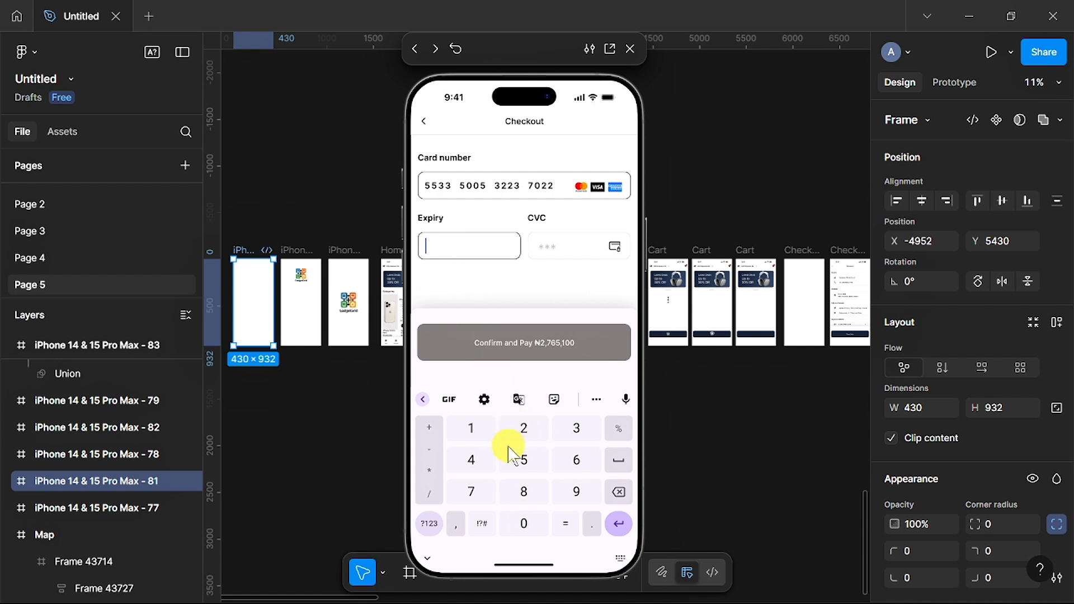
{"action": "left_click", "coordinate": [524, 526]}
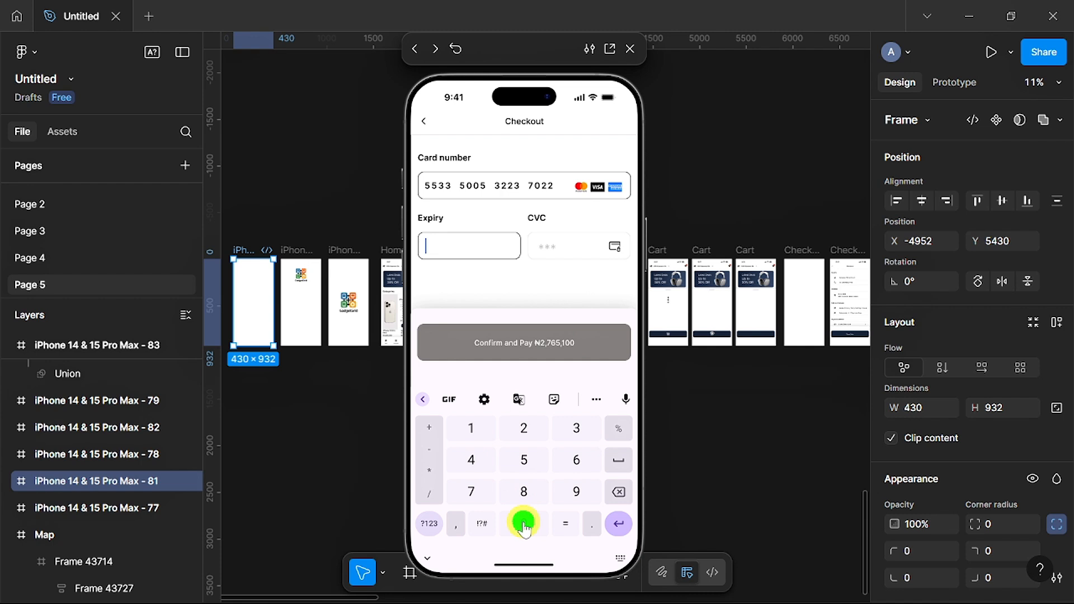
{"action": "left_click", "coordinate": [522, 461]}
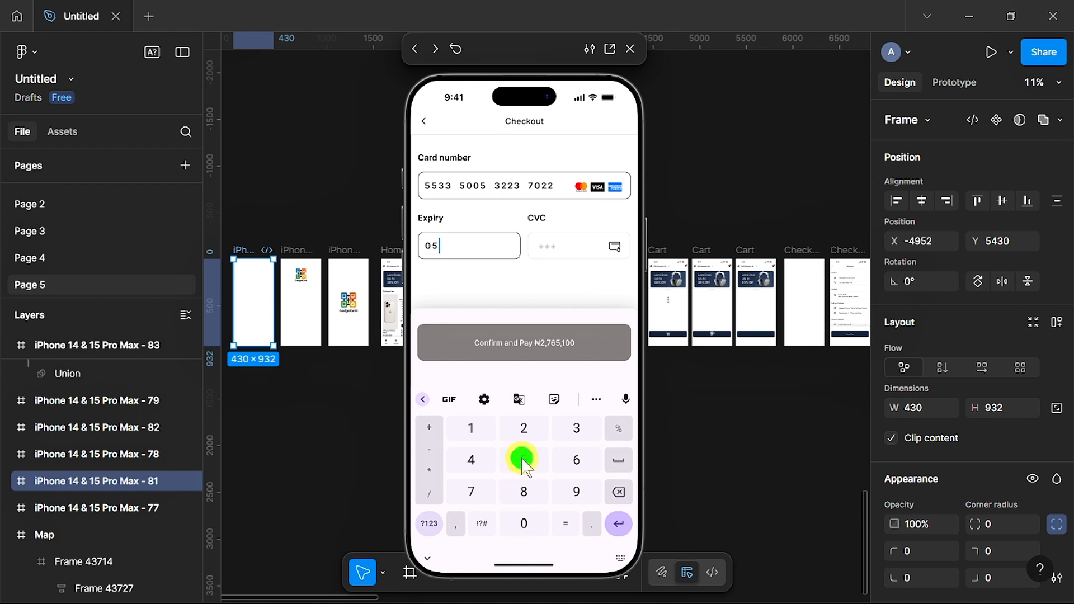
{"action": "left_click", "coordinate": [523, 430]}
{"action": "left_click", "coordinate": [524, 494]}
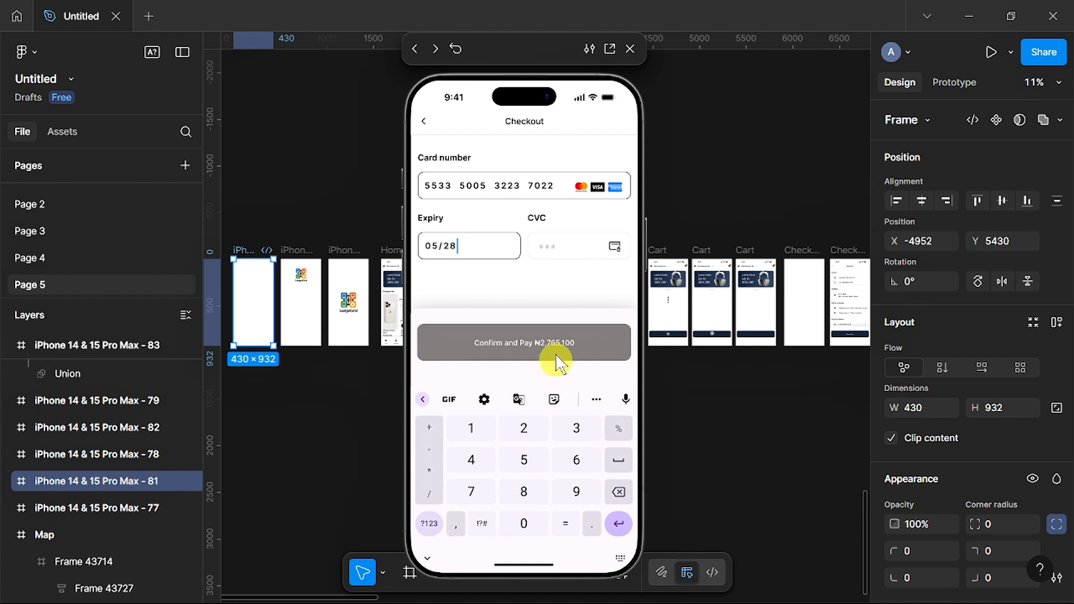
Enter the card's CVC in the preview and confirm the payment to test the order confirmation transition
{"action": "left_click", "coordinate": [561, 248]}
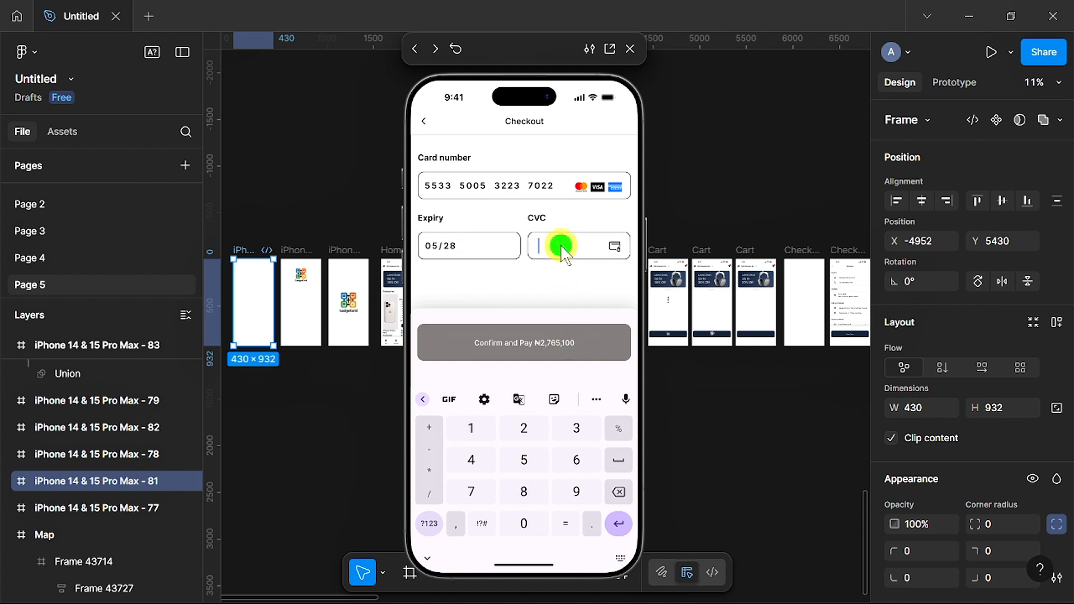
{"action": "left_click", "coordinate": [574, 433]}
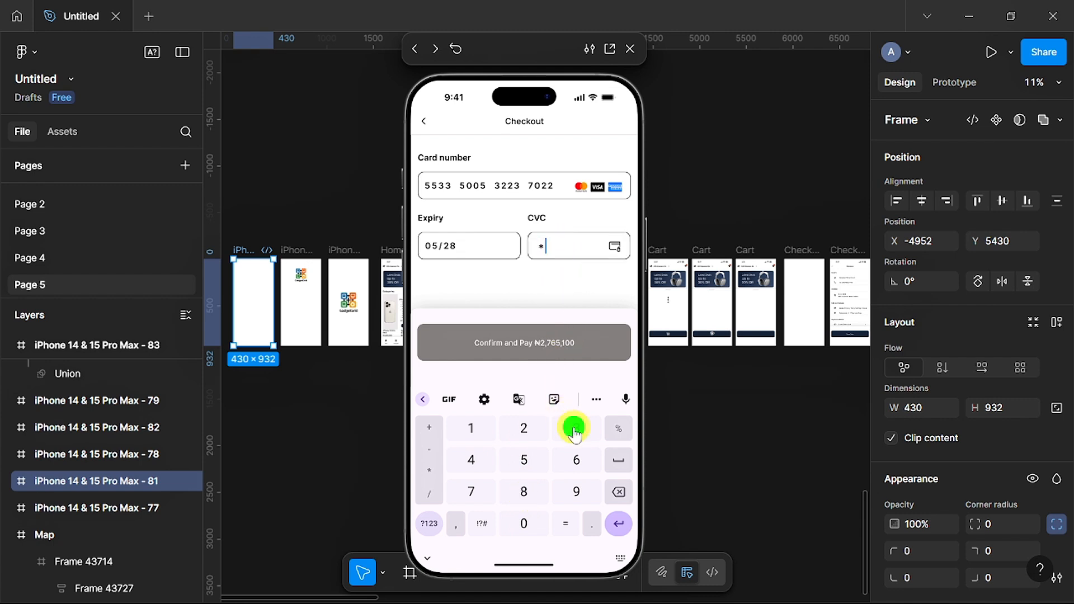
{"action": "left_click", "coordinate": [577, 434]}
{"action": "left_click", "coordinate": [576, 434]}
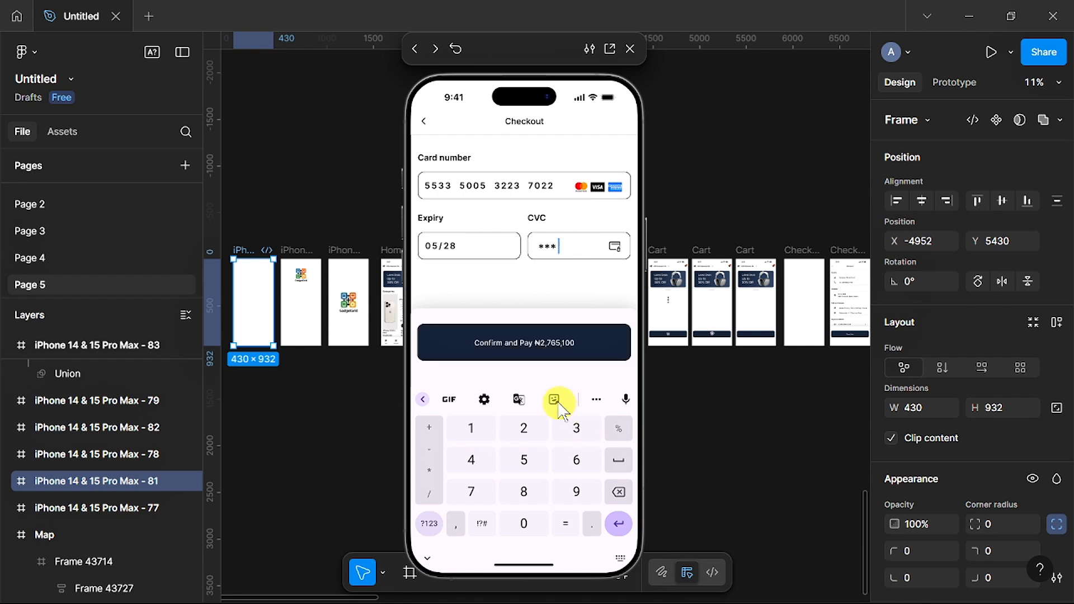
{"action": "left_click", "coordinate": [518, 354]}
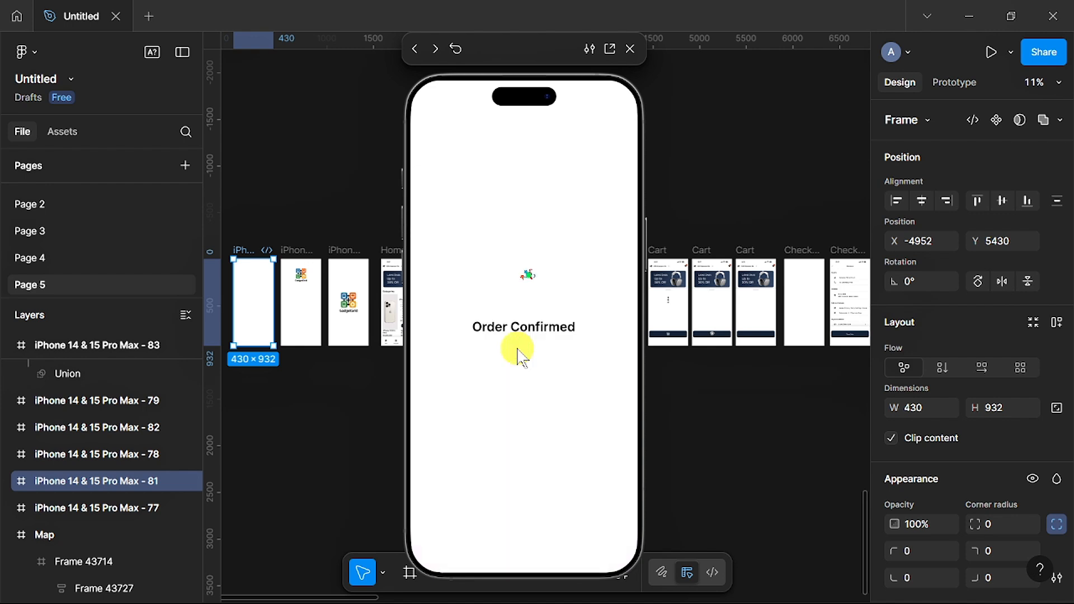